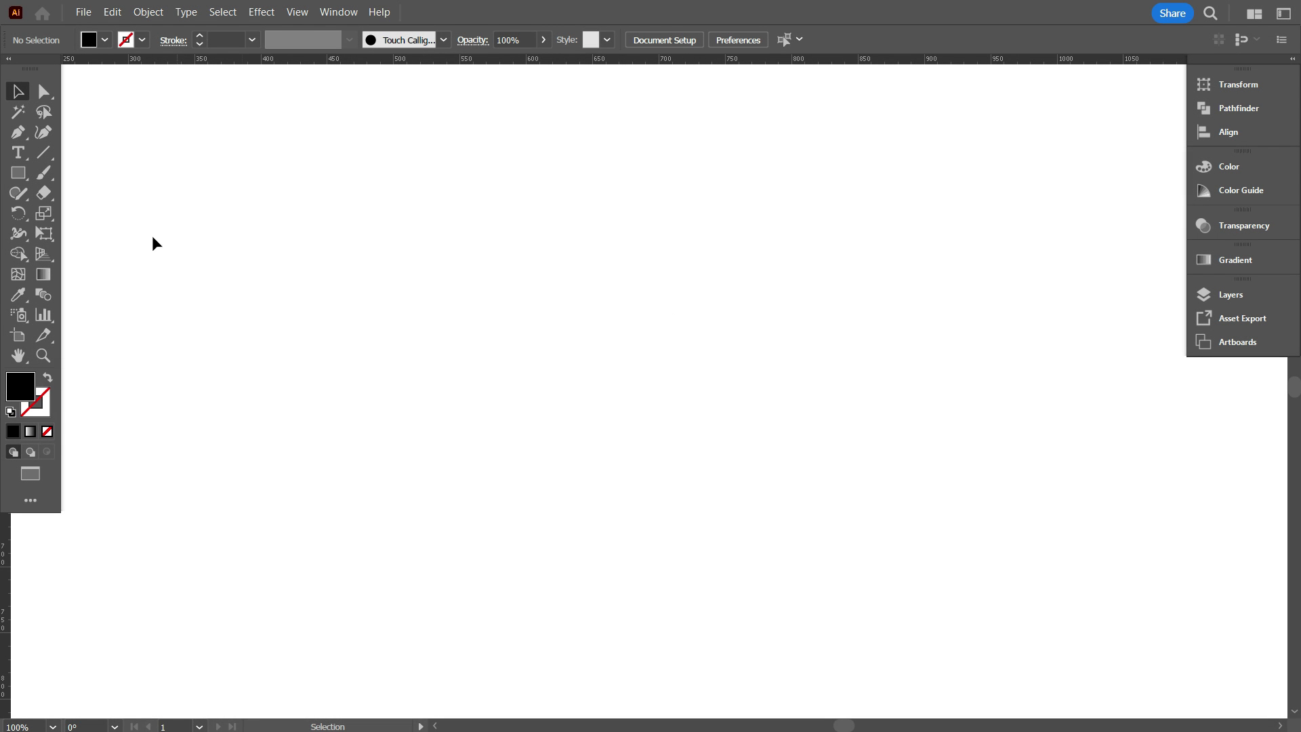
# Step: Create a black rectangle 250 px wide and 350 px high with the Rectangle tool
pyautogui.click(534, 318)
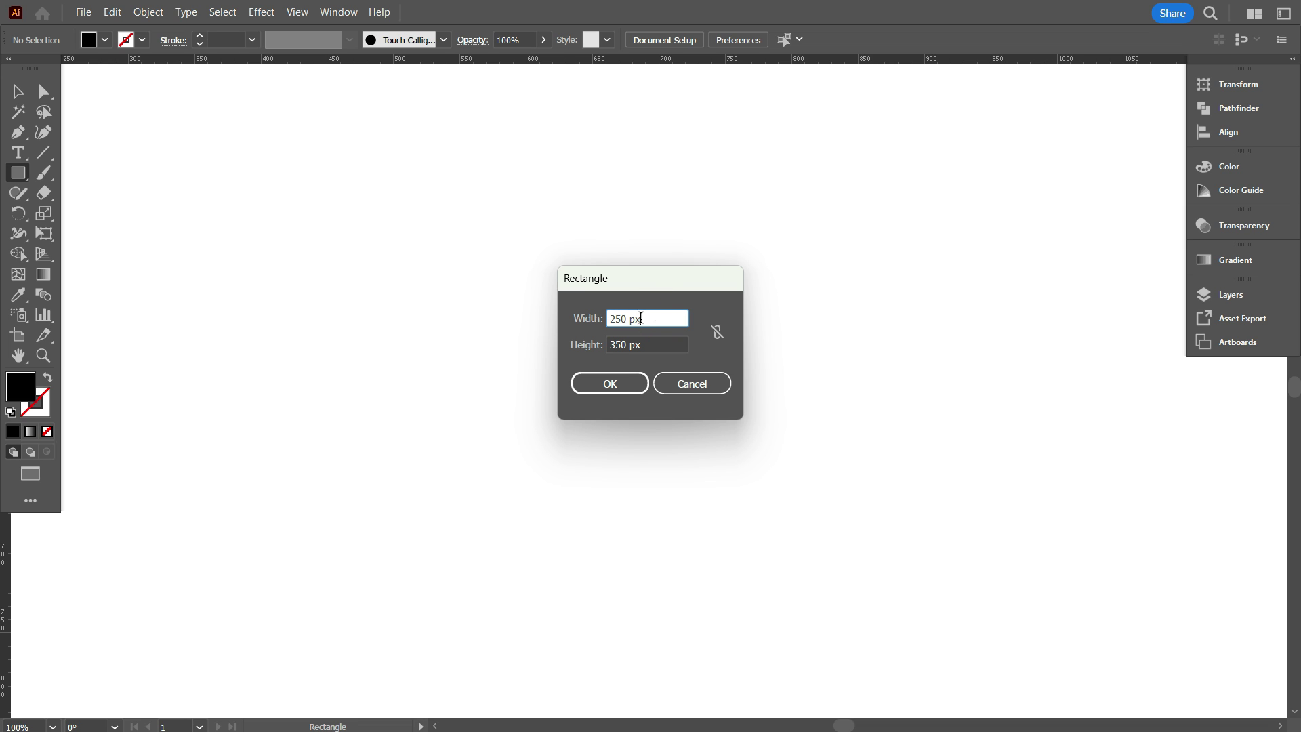
pyautogui.click(652, 345)
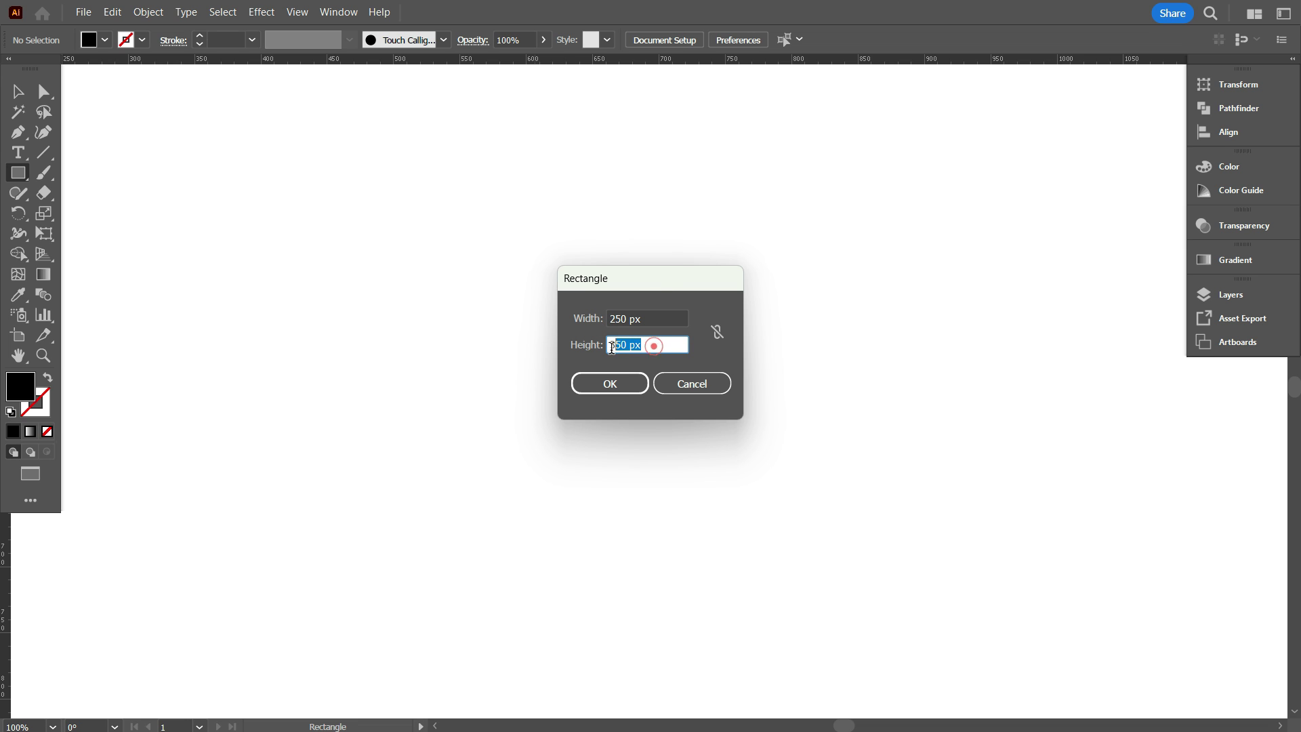
pyautogui.click(616, 380)
pyautogui.scroll(-4, 601, 407)
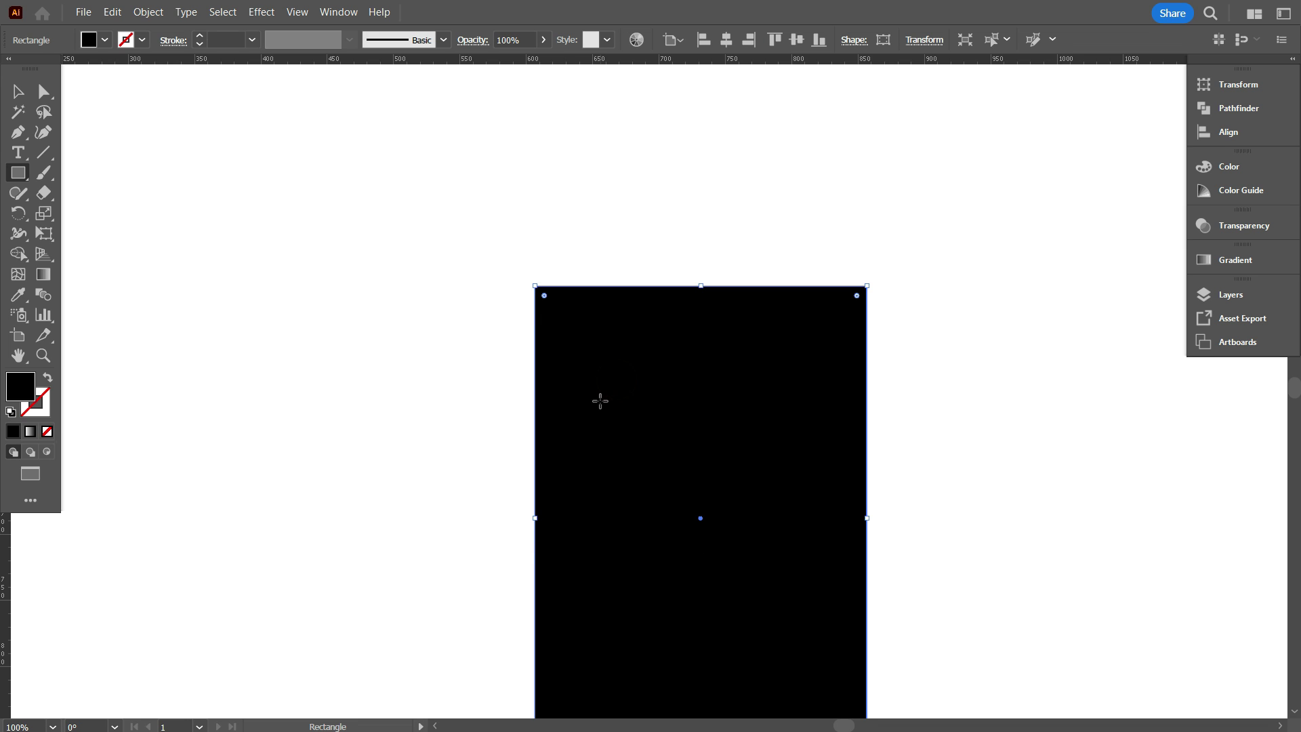
# Step: Move the black rectangle up and to the left on the canvas and deselect it
pyautogui.moveTo(602, 389); pyautogui.dragTo(422, 292)
pyautogui.scroll(-1, 375, 332)
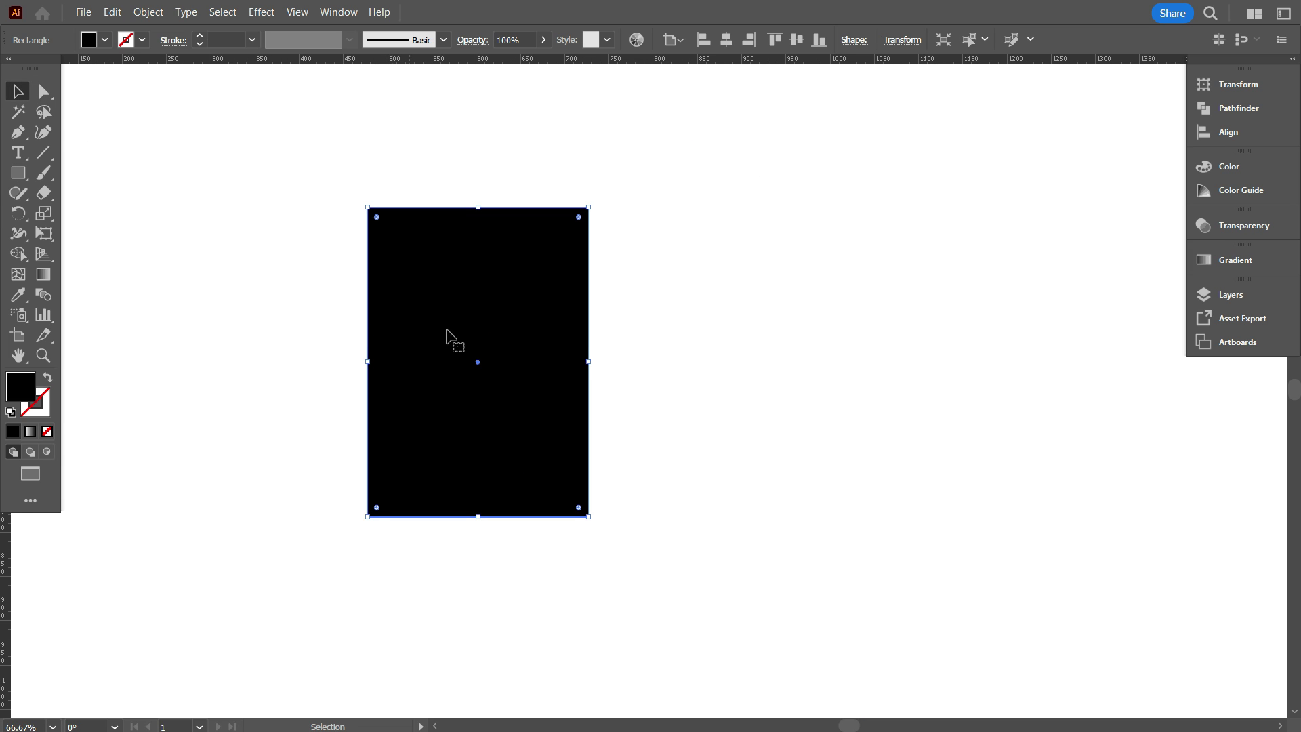
pyautogui.scroll(1, 446, 332)
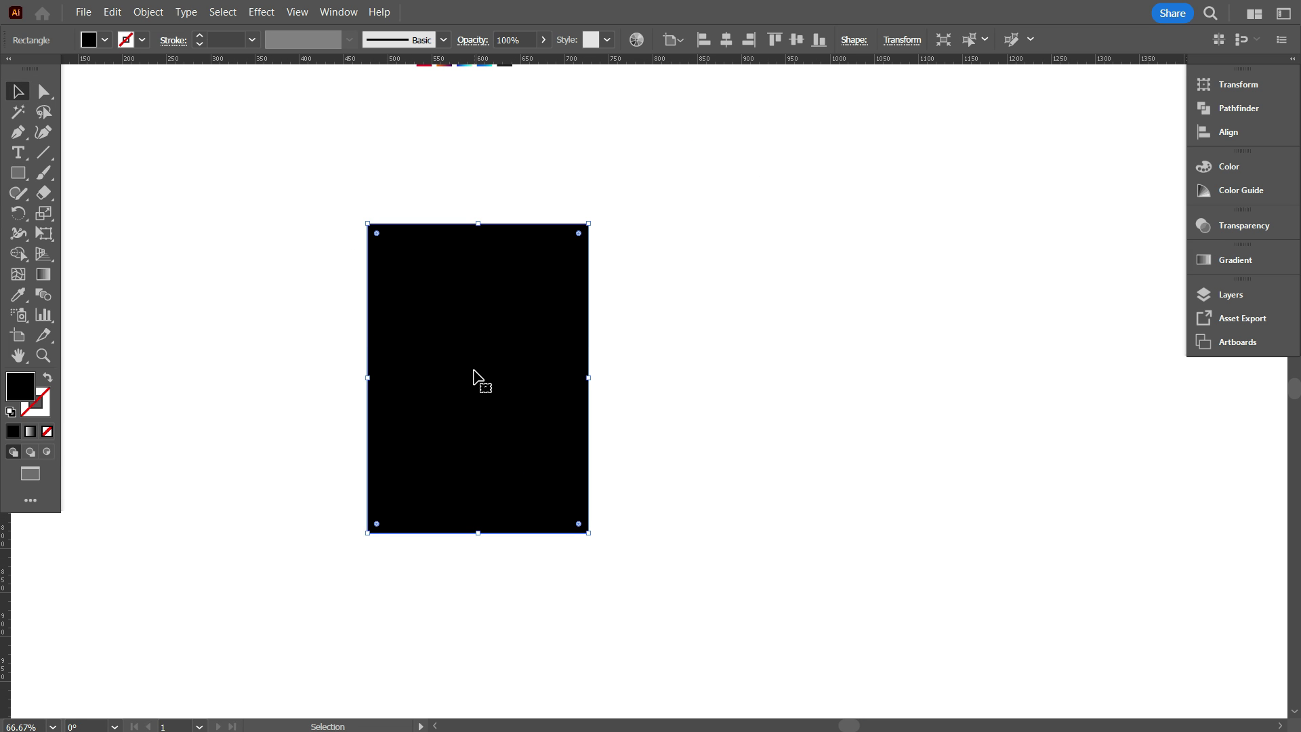
pyautogui.click(893, 395)
pyautogui.scroll(1, 264, 407)
pyautogui.scroll(1, 270, 412)
pyautogui.scroll(1, 336, 407)
pyautogui.moveTo(423, 443); pyautogui.dragTo(484, 431)
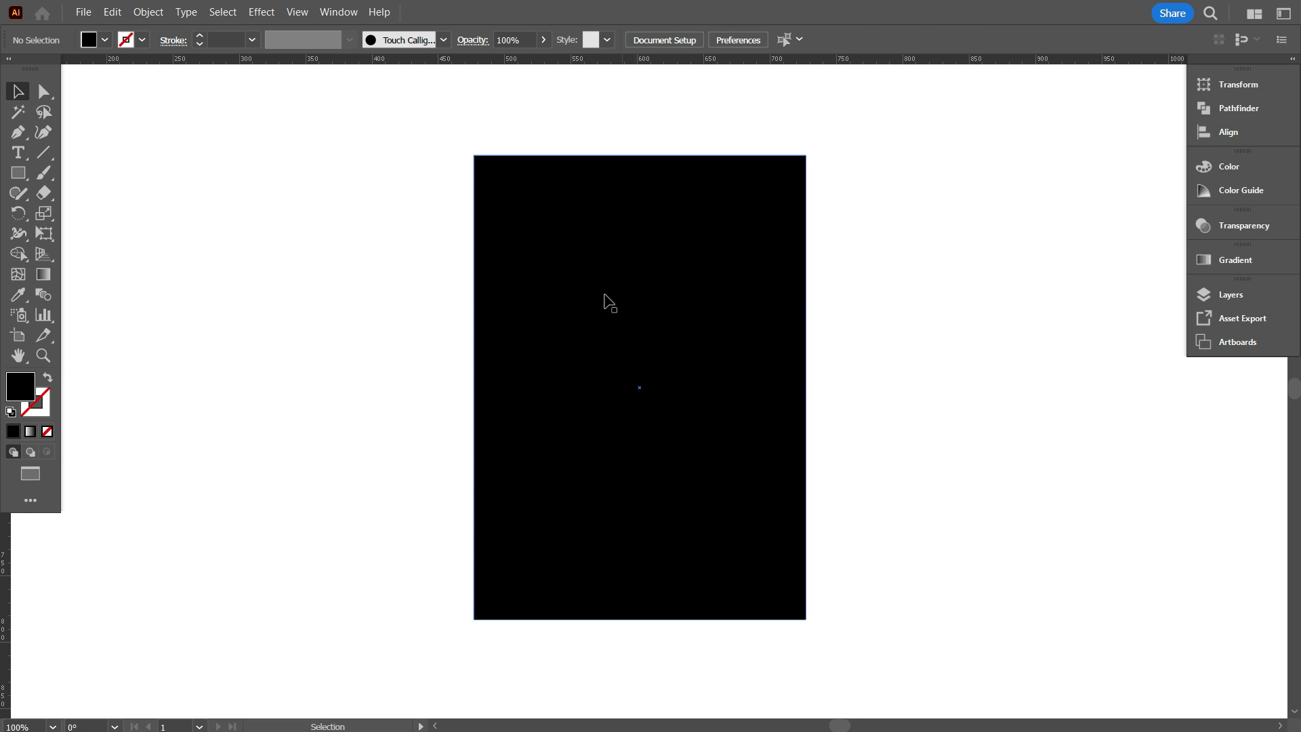
# Step: Paint a red freehand frame inside the black rectangle with the Paintbrush and delete it
pyautogui.click(104, 41)
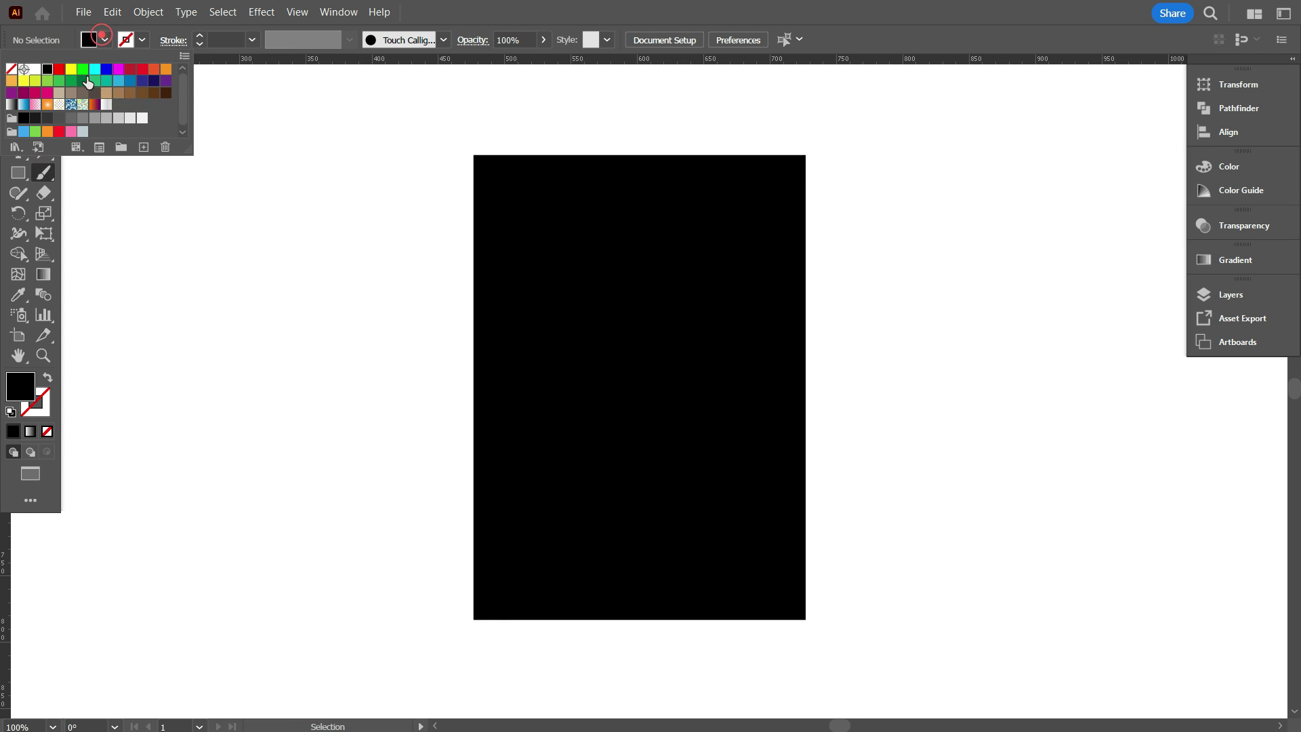
pyautogui.click(120, 96)
pyautogui.click(267, 267)
pyautogui.moveTo(498, 196)
pyautogui.mouseDown()
pyautogui.moveTo(716, 195)
pyautogui.moveTo(760, 433)
pyautogui.moveTo(639, 586)
pyautogui.moveTo(517, 470)
pyautogui.moveTo(505, 196)
pyautogui.mouseUp()
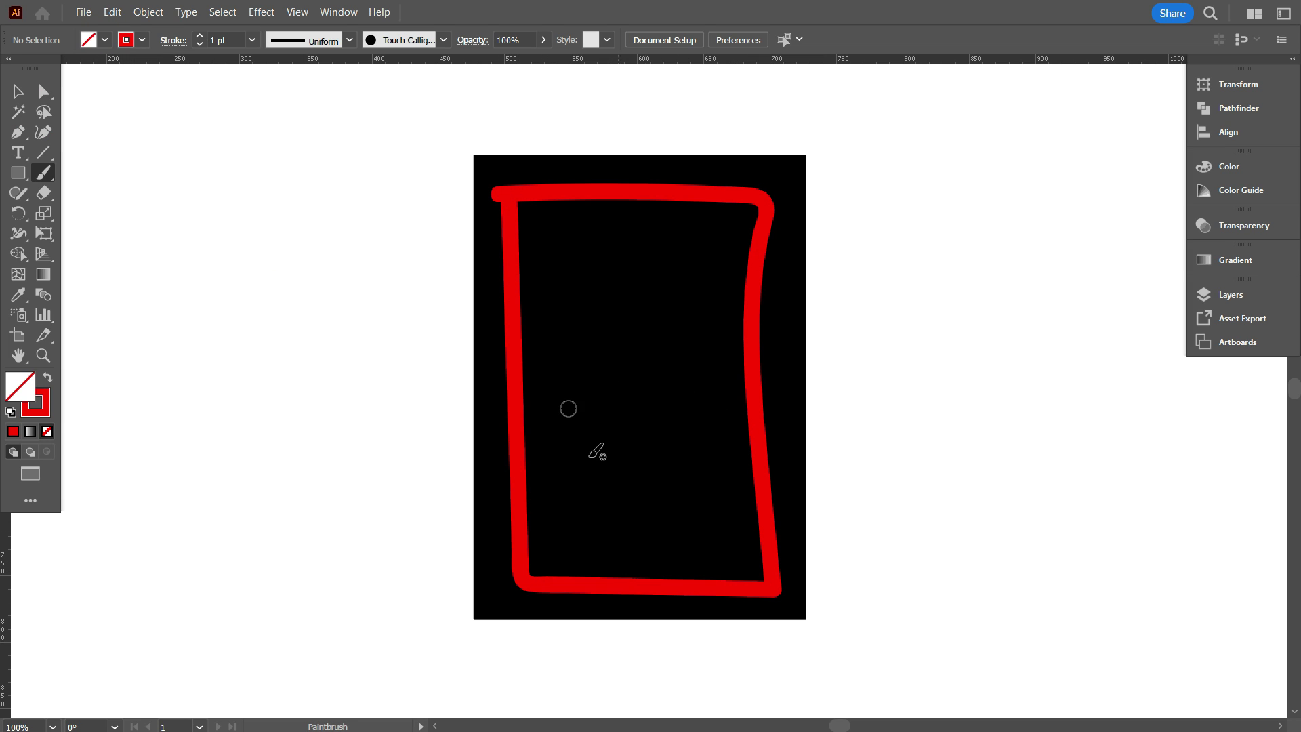
pyautogui.click(517, 351)
pyautogui.press('Delete')
# Step: Duplicate the black rectangle to its right and fill the copy with red
pyautogui.click(650, 313)
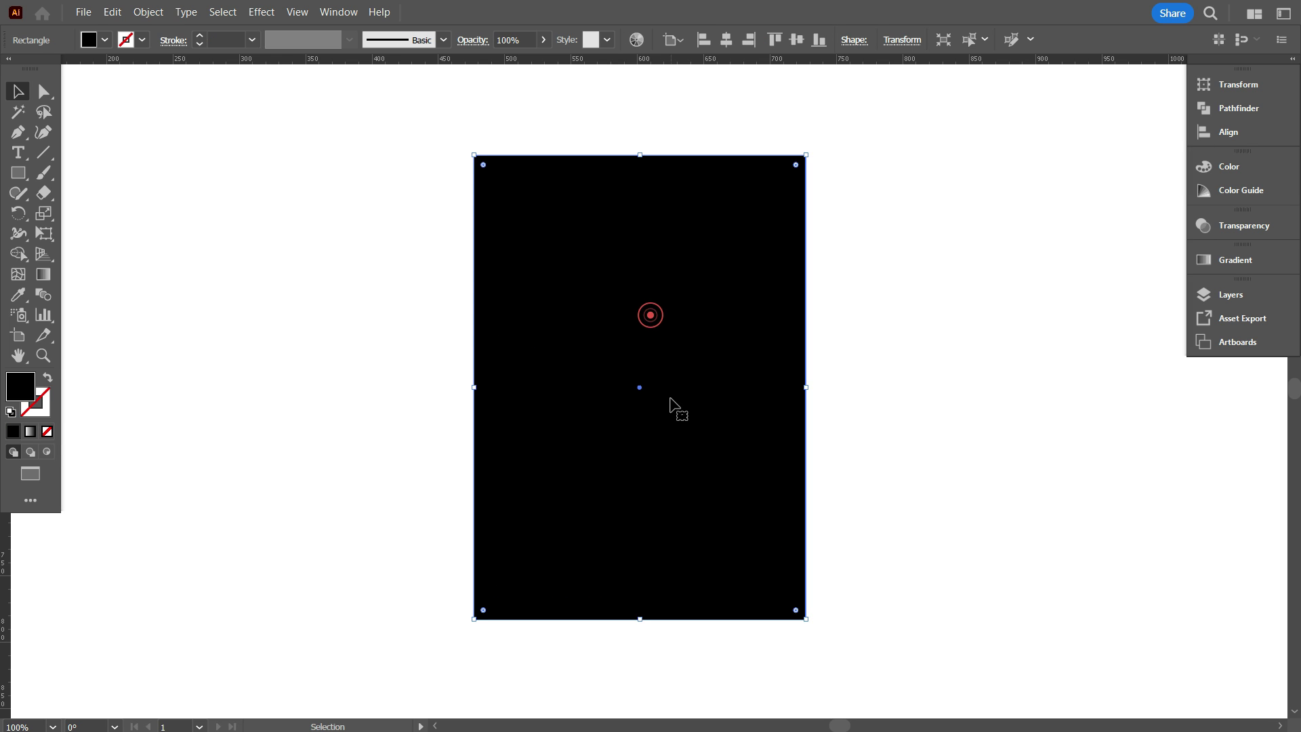
pyautogui.moveTo(643, 364); pyautogui.dragTo(852, 412)
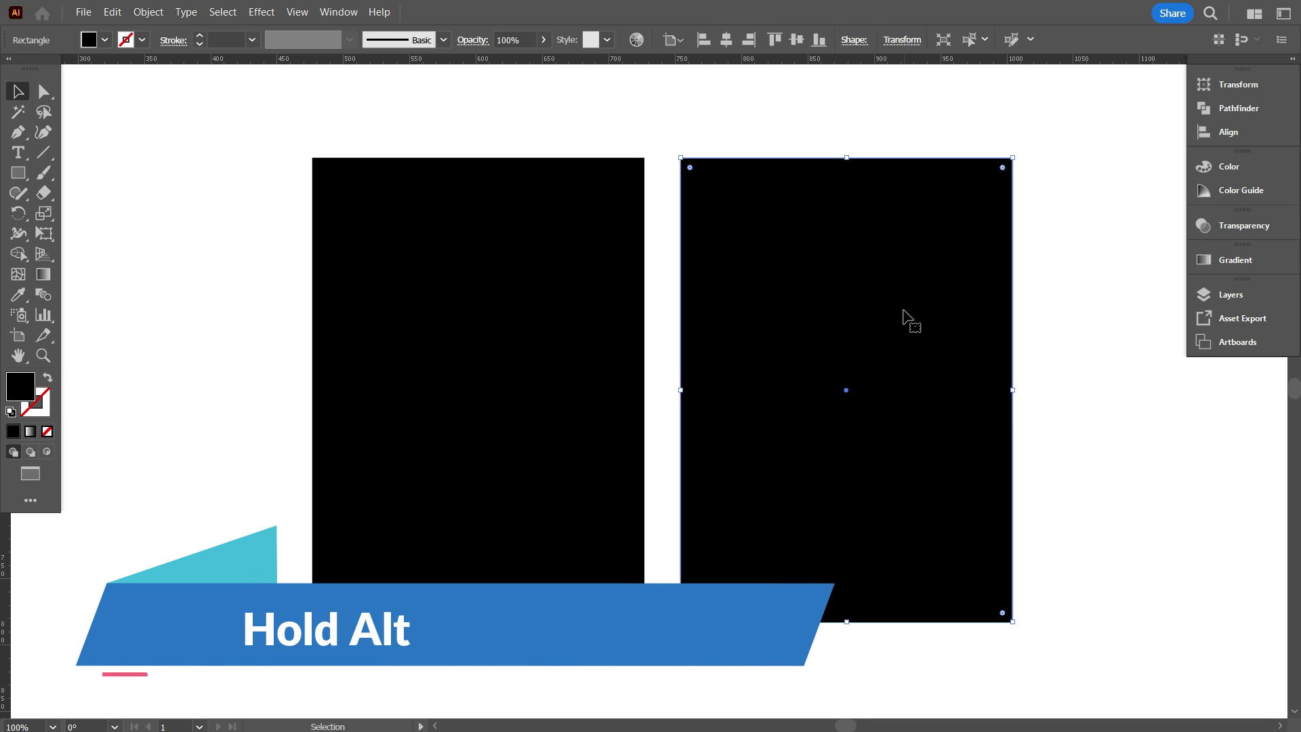
pyautogui.click(104, 42)
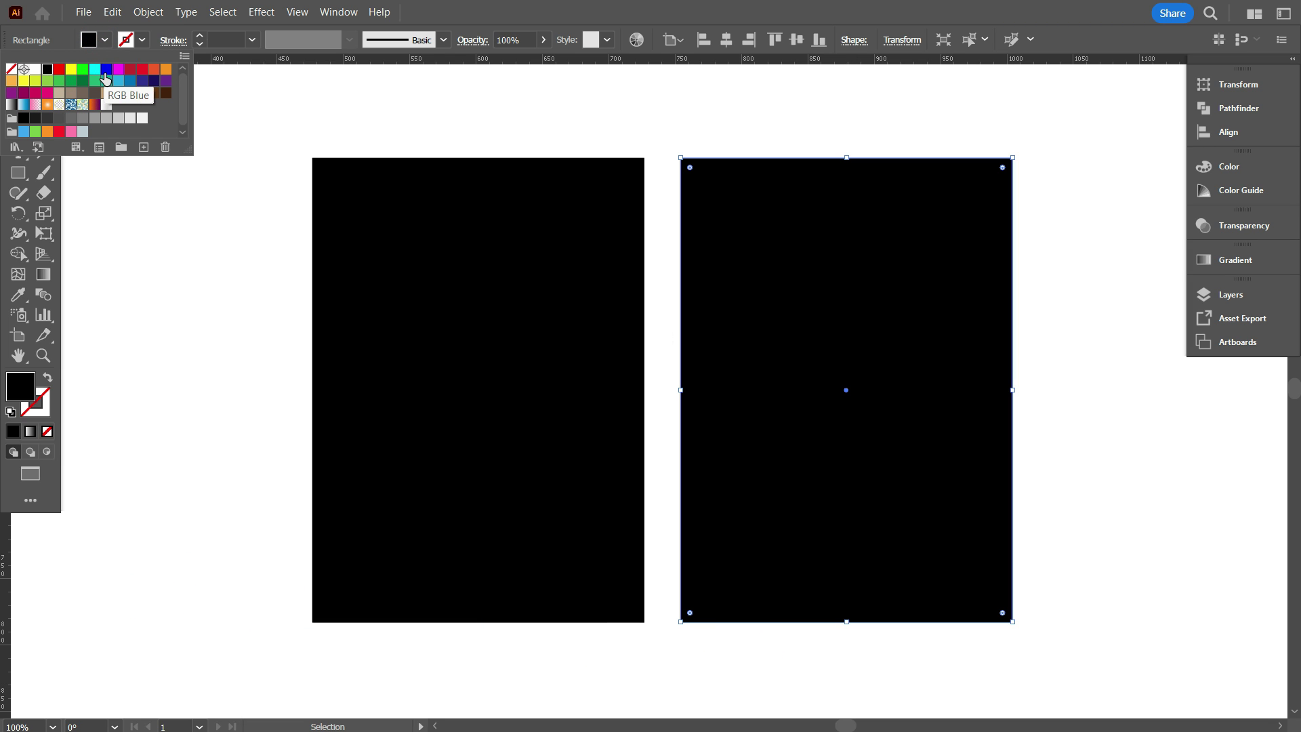
pyautogui.click(152, 83)
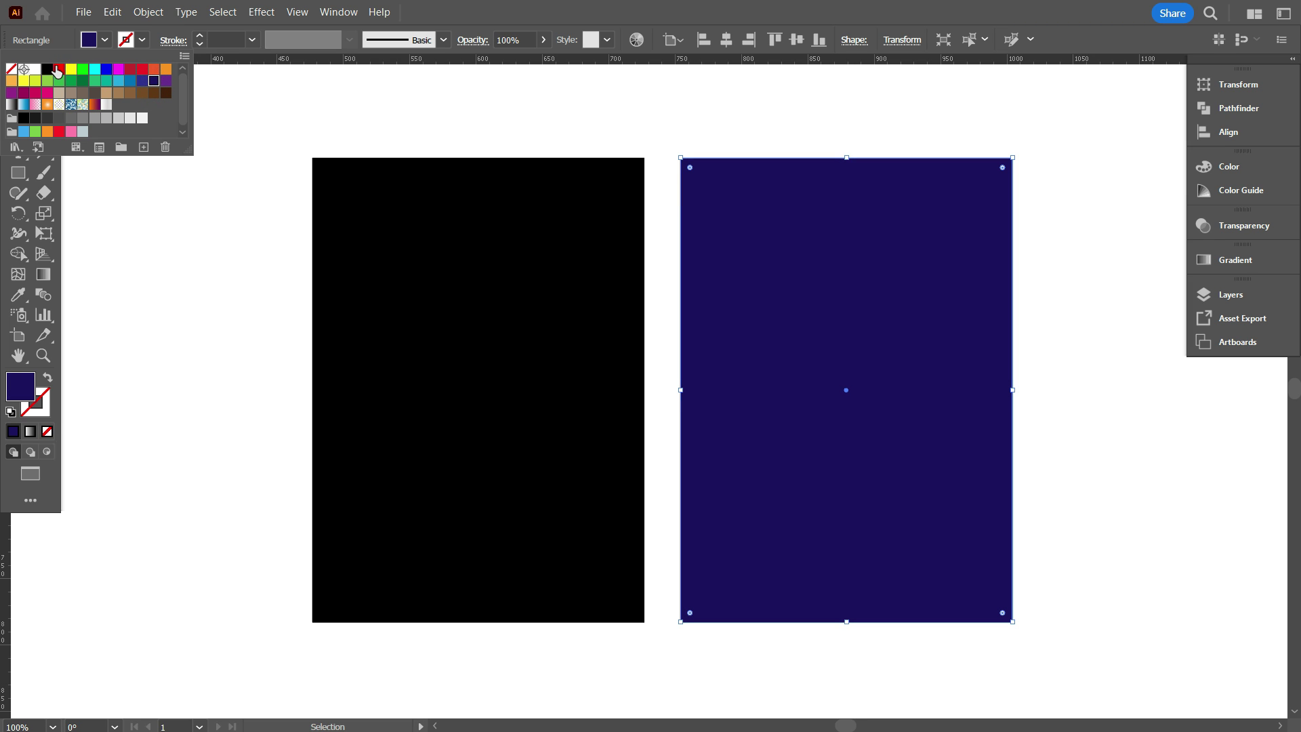
pyautogui.click(58, 70)
pyautogui.click(230, 253)
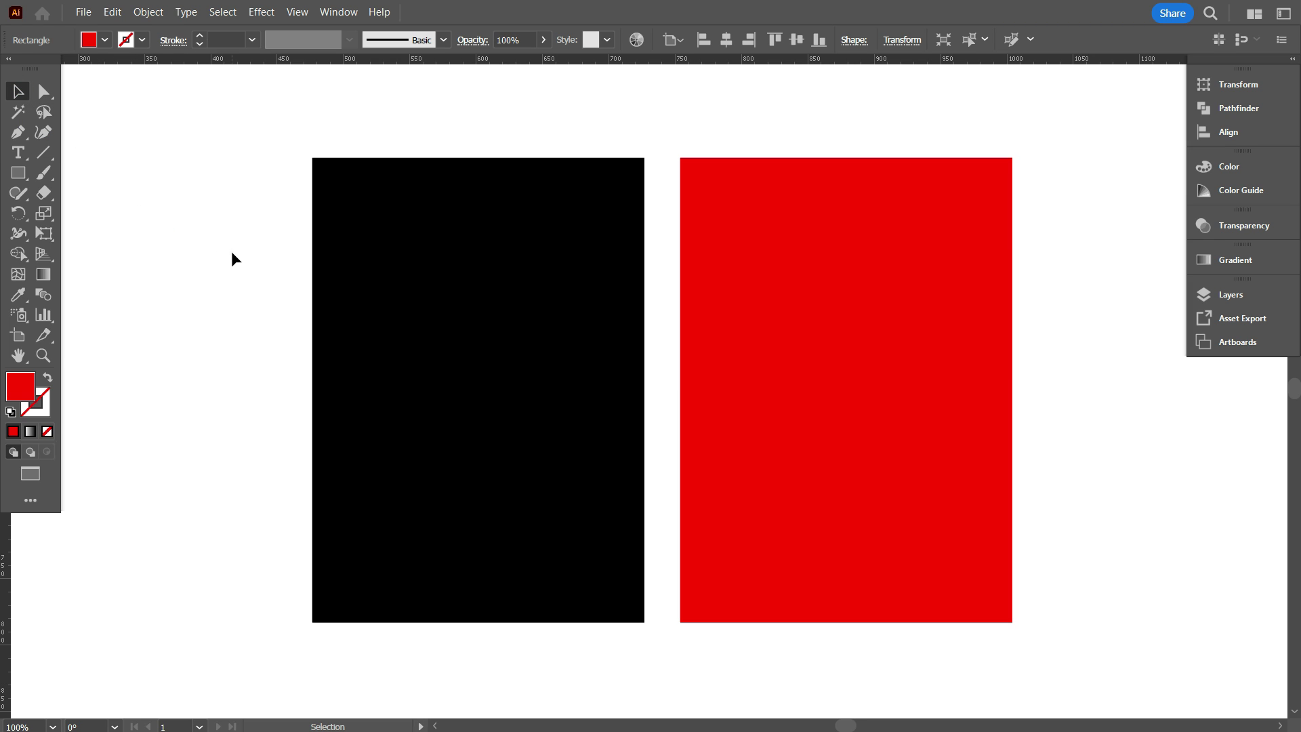
# Step: Select both rectangles and align their horizontal centers so the red one lies on the black one
pyautogui.moveTo(482, 309); pyautogui.dragTo(1052, 350)
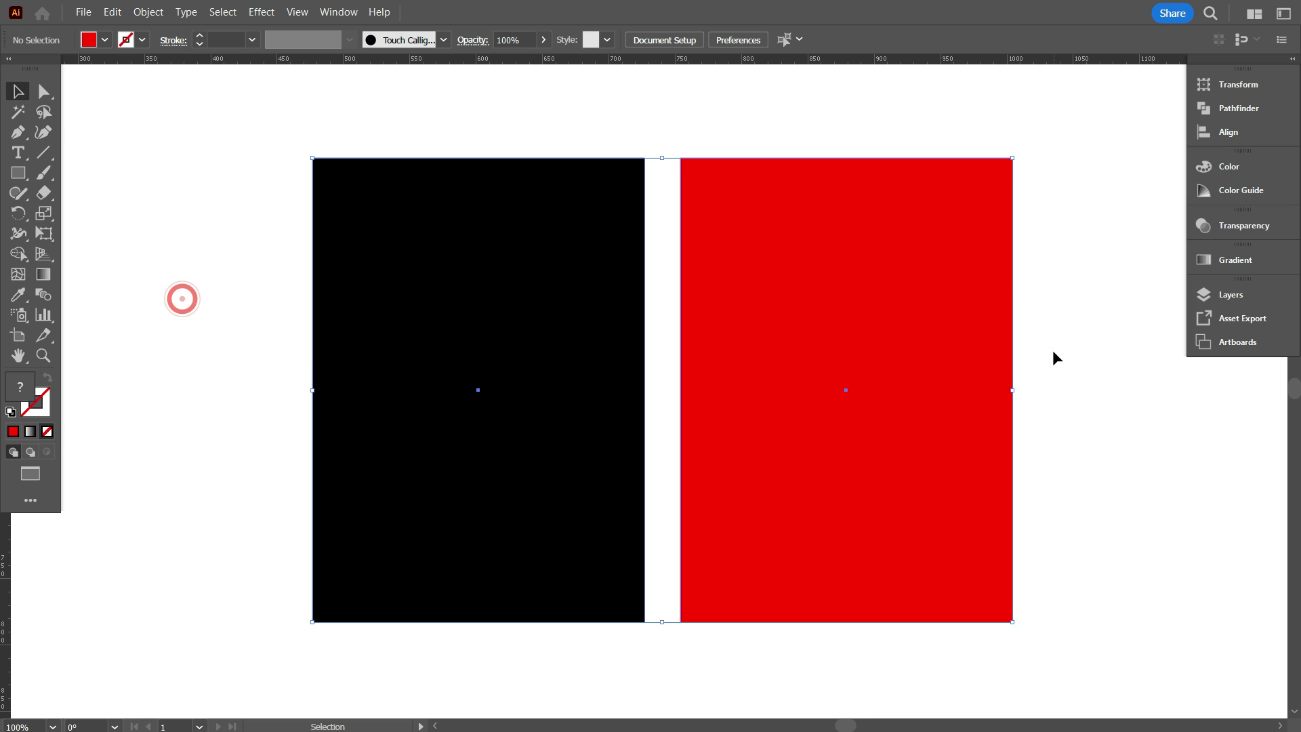
pyautogui.click(725, 39)
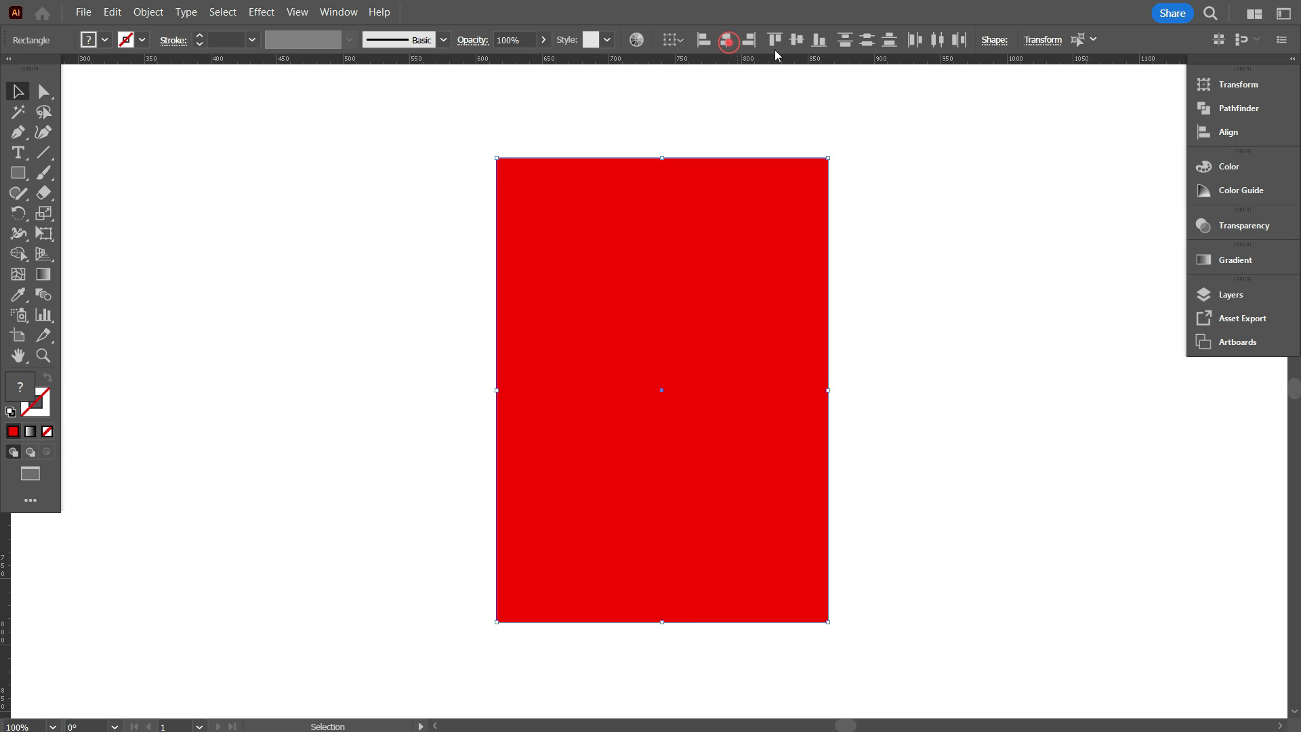
pyautogui.click(893, 214)
# Step: Scale the red rectangle down proportionally from its center to leave a black border around it
pyautogui.click(762, 278)
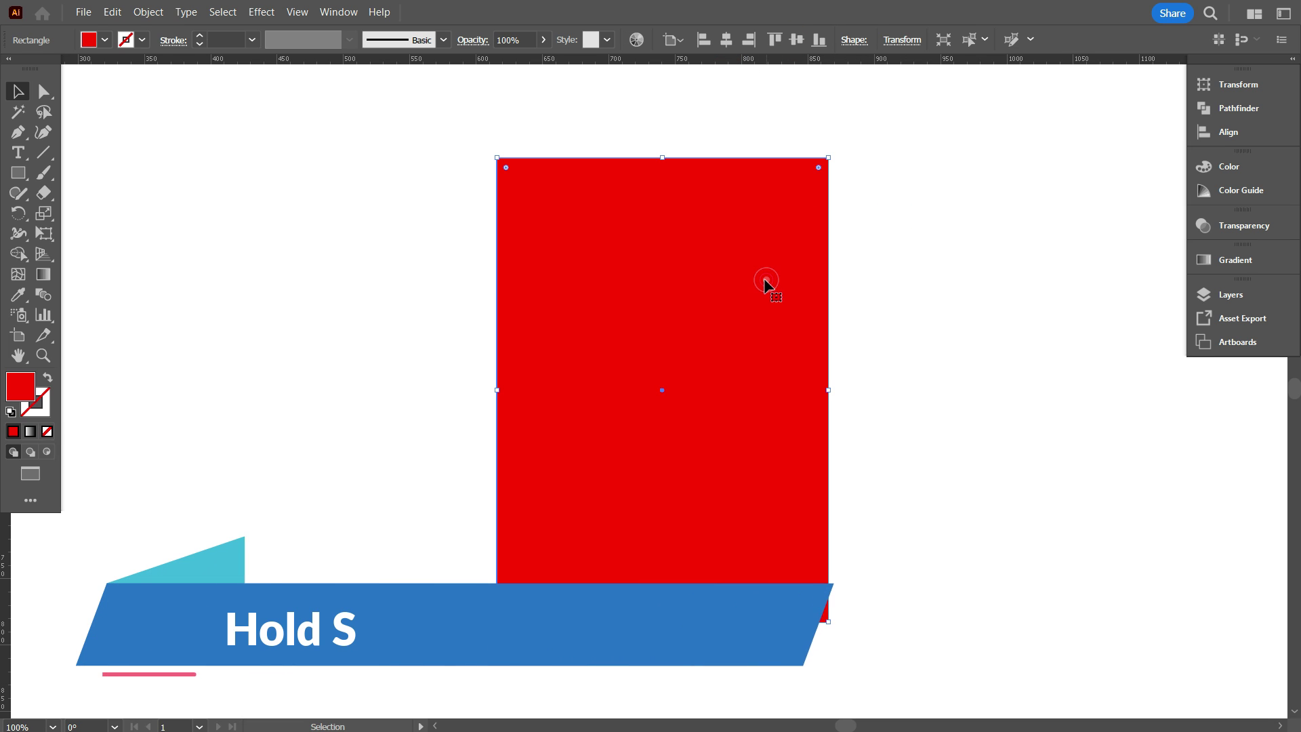
pyautogui.moveTo(667, 160); pyautogui.dragTo(666, 191)
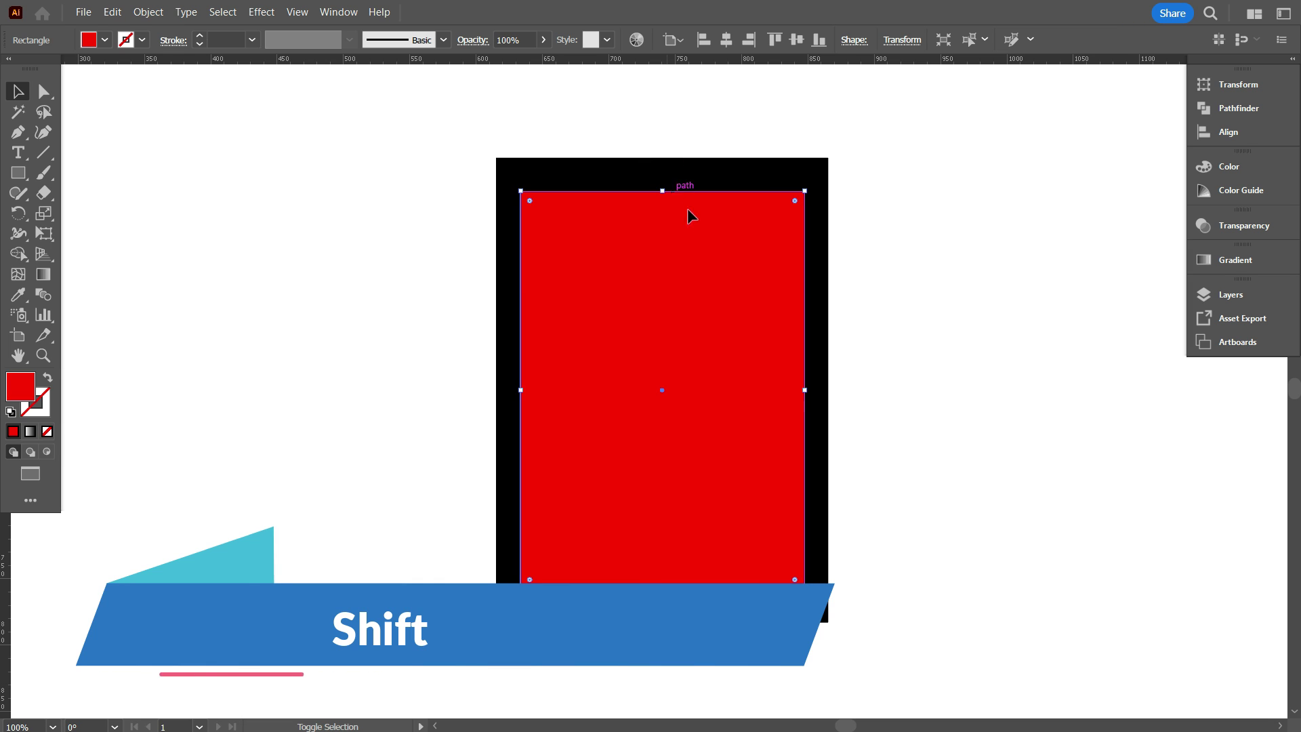
pyautogui.click(888, 303)
pyautogui.scroll(2, 685, 358)
pyautogui.scroll(1, 474, 302)
pyautogui.scroll(2, 415, 282)
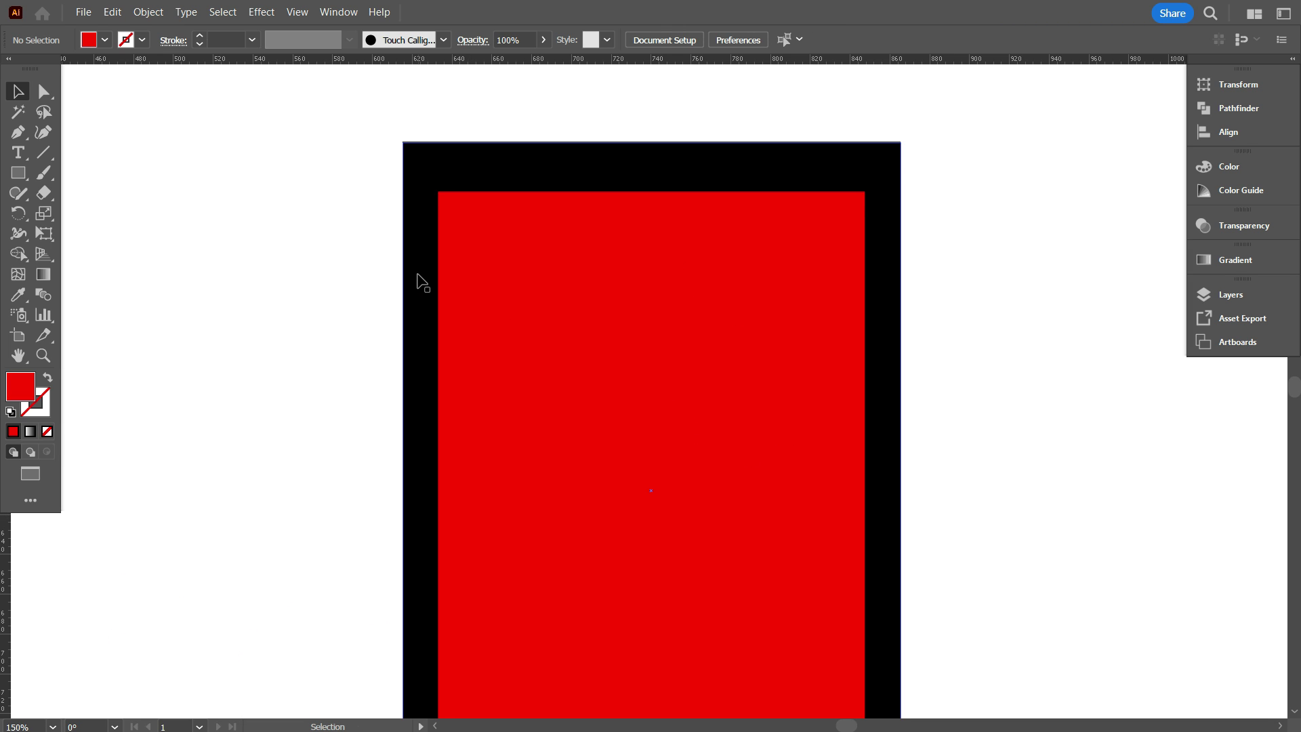
pyautogui.scroll(2, 418, 284)
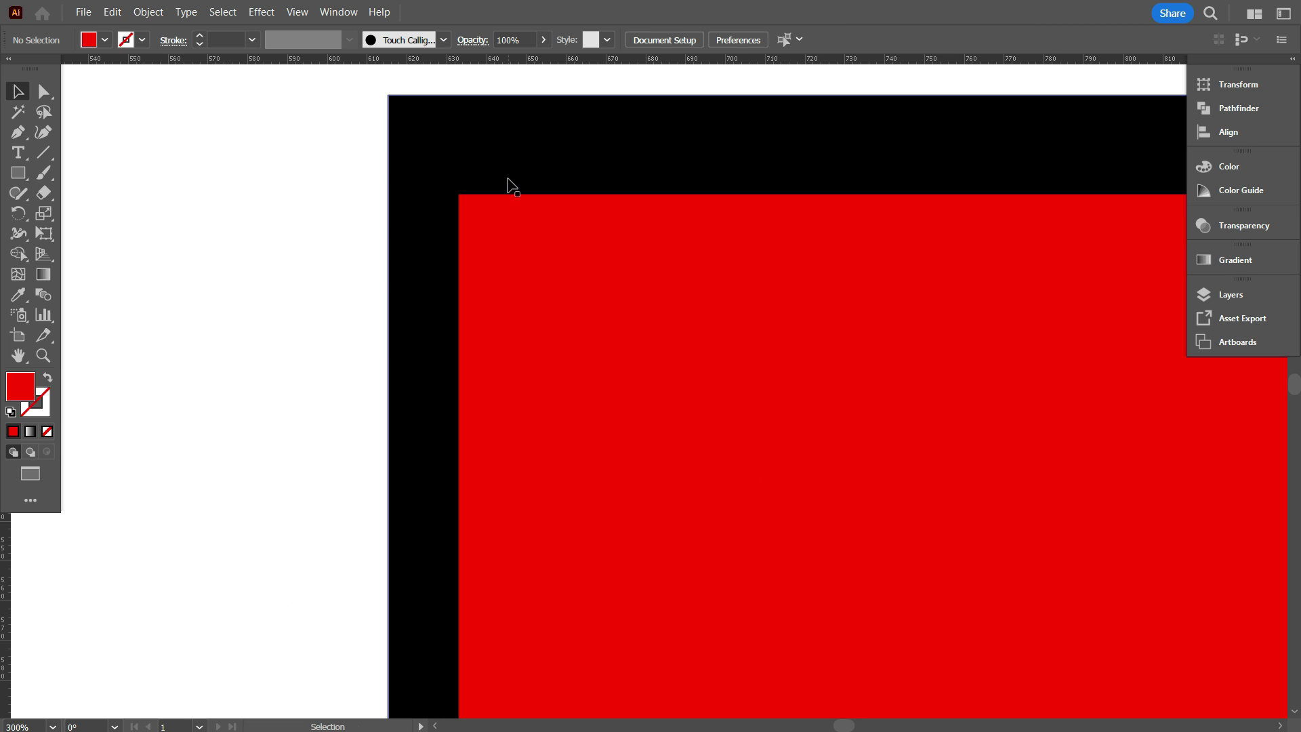
pyautogui.scroll(-3, 511, 186)
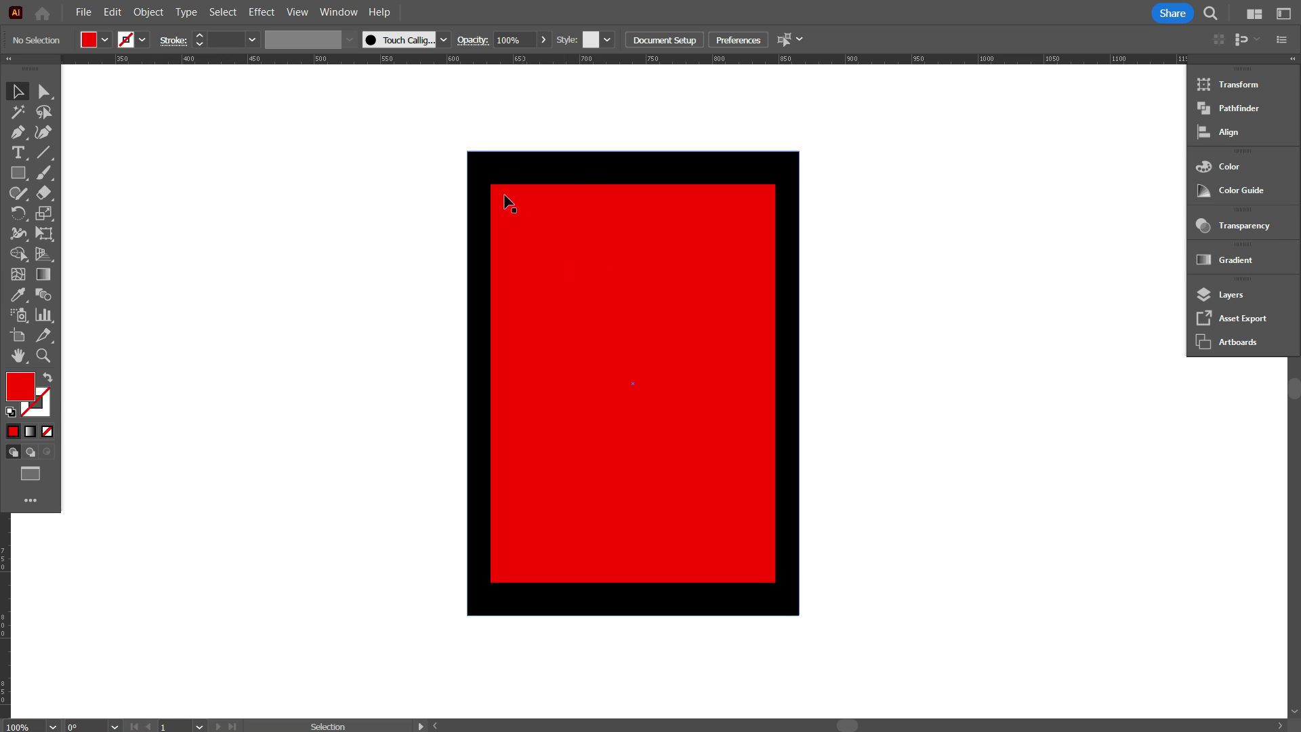
# Step: Stretch the red rectangle's top and bottom edges slightly outward to narrow the black margins above and below
pyautogui.click(615, 254)
pyautogui.moveTo(636, 184); pyautogui.dragTo(635, 176)
pyautogui.moveTo(639, 587); pyautogui.dragTo(640, 596)
pyautogui.click(1039, 431)
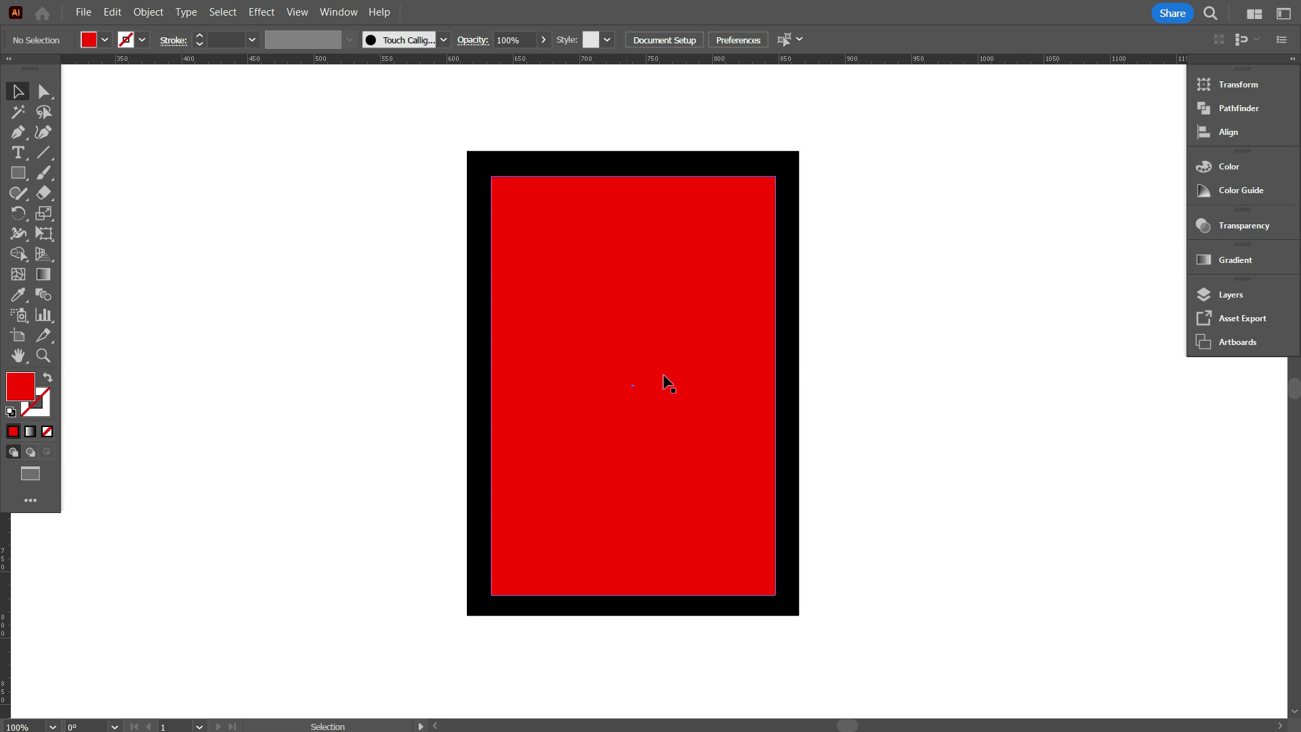
# Step: Move the red rectangle off the black one to the empty area on its right
pyautogui.moveTo(632, 371); pyautogui.dragTo(955, 372)
pyautogui.scroll(1, 622, 316)
pyautogui.moveTo(828, 366); pyautogui.dragTo(662, 355)
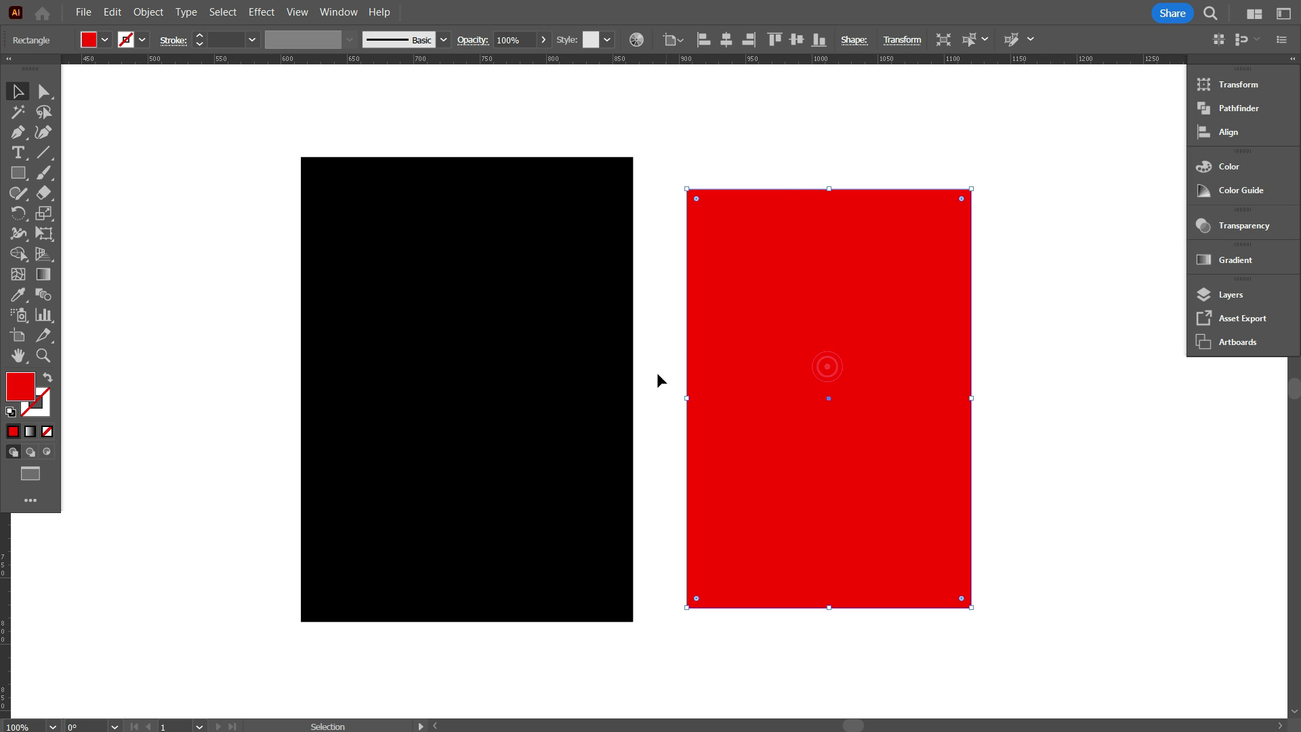
pyautogui.scroll(1, 429, 352)
pyautogui.scroll(1, 427, 349)
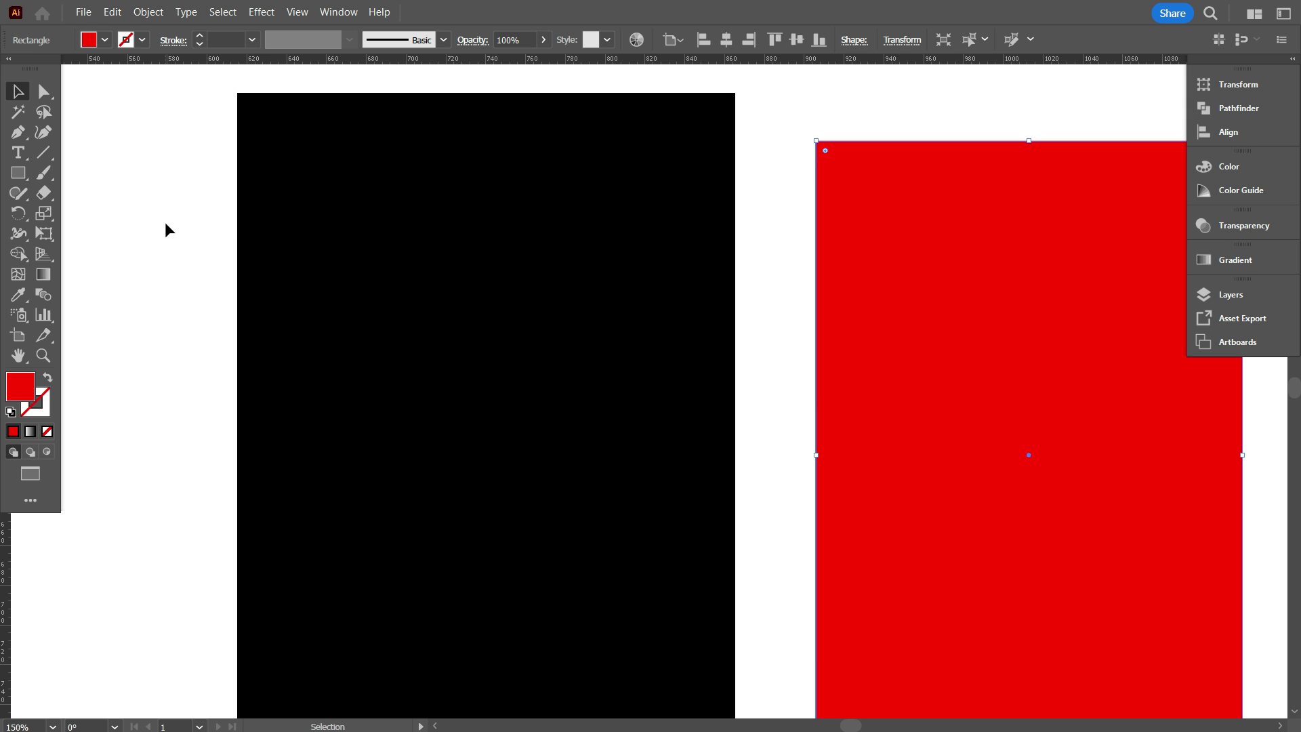
# Step: Select the black rectangle and lock it
pyautogui.scroll(-1, 490, 354)
pyautogui.moveTo(508, 368)
pyautogui.mouseDown()
pyautogui.moveTo(476, 369)
pyautogui.moveTo(508, 367)
pyautogui.mouseUp()
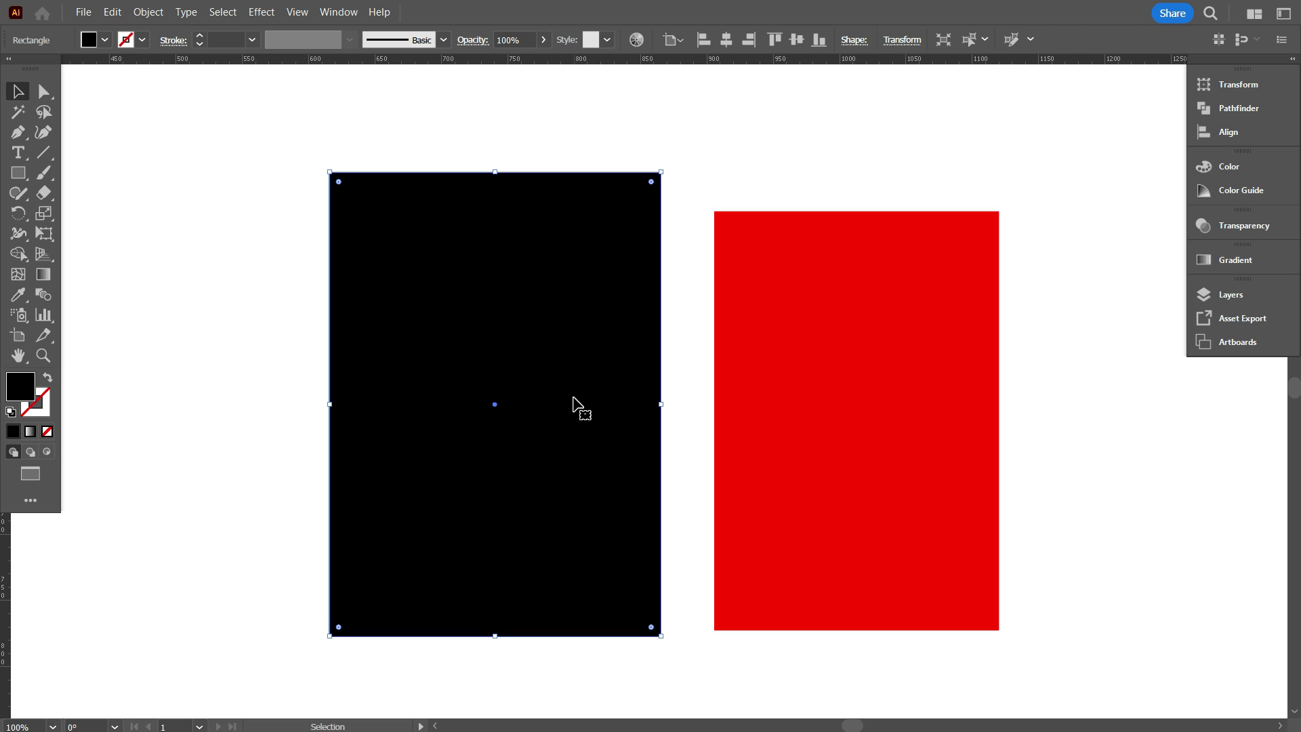
pyautogui.click(149, 12)
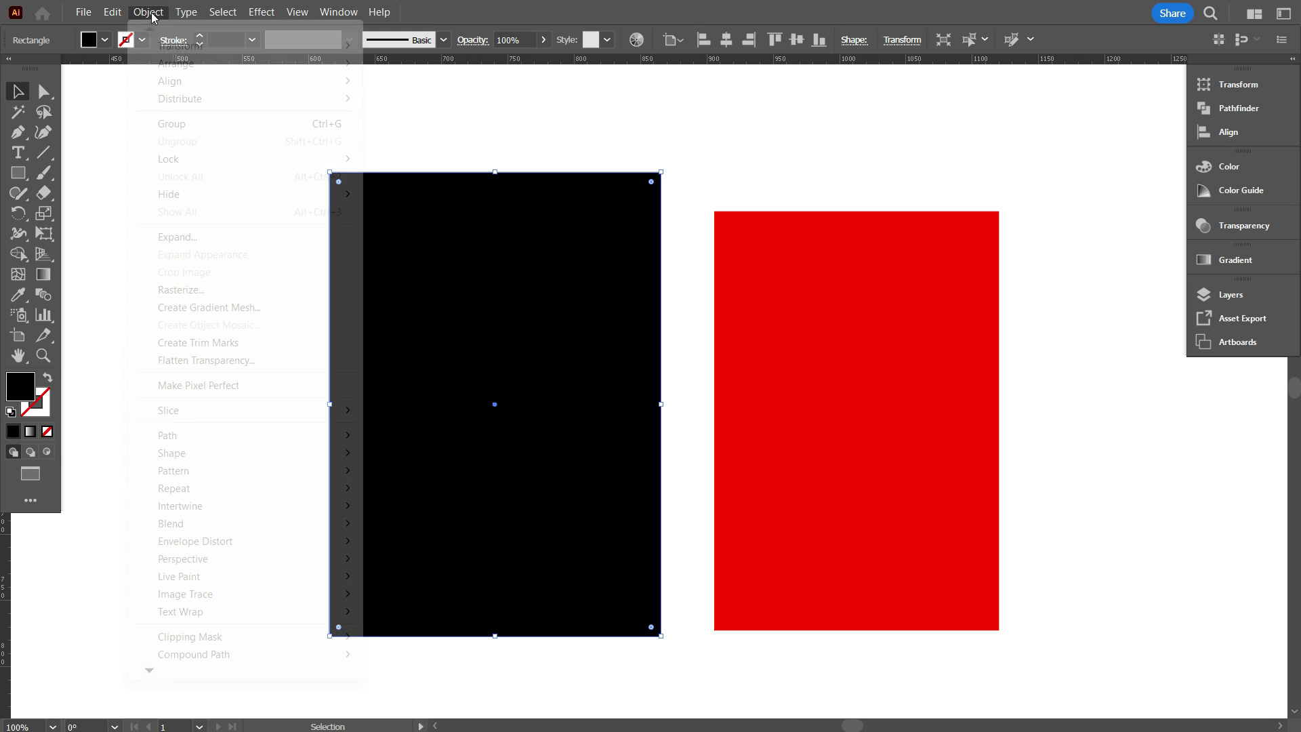
pyautogui.moveTo(225, 166)
pyautogui.click(447, 158)
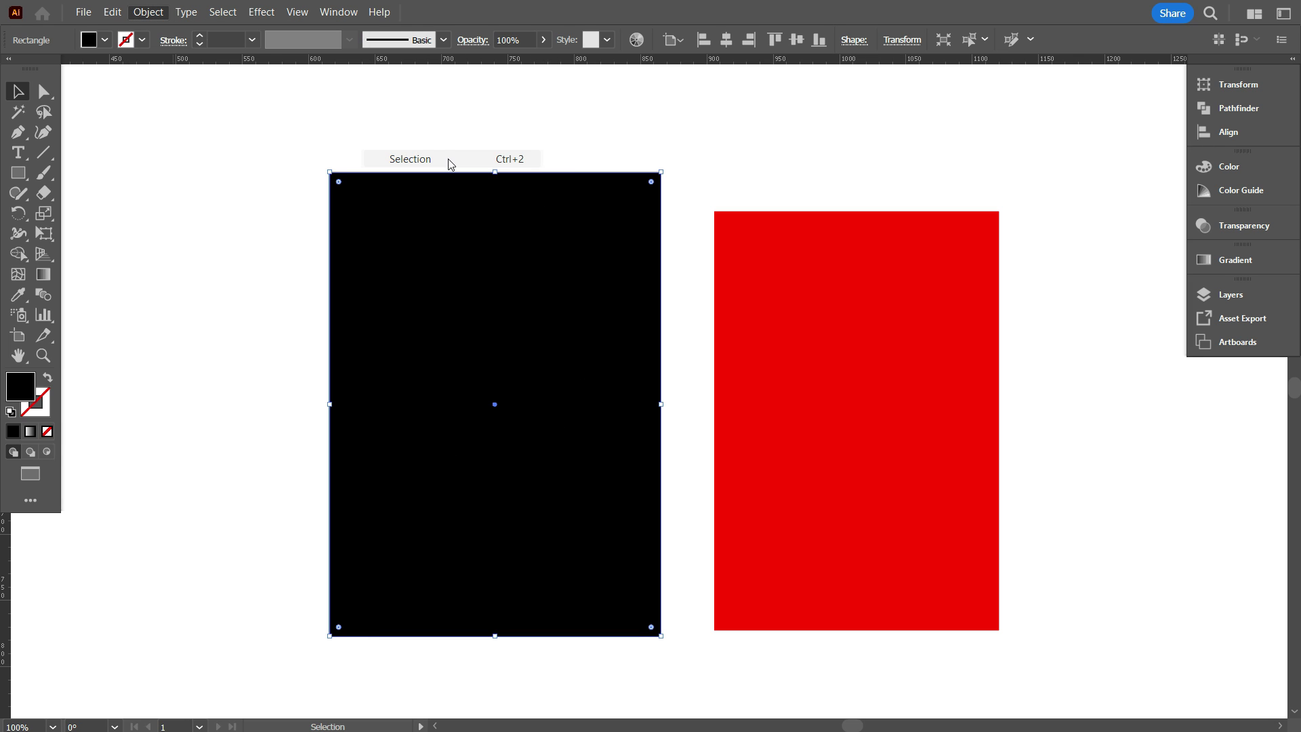
# Step: Draw a square about 17 px wide with the Rectangle tool at the black rectangle's top-left corner
pyautogui.scroll(1, 323, 314)
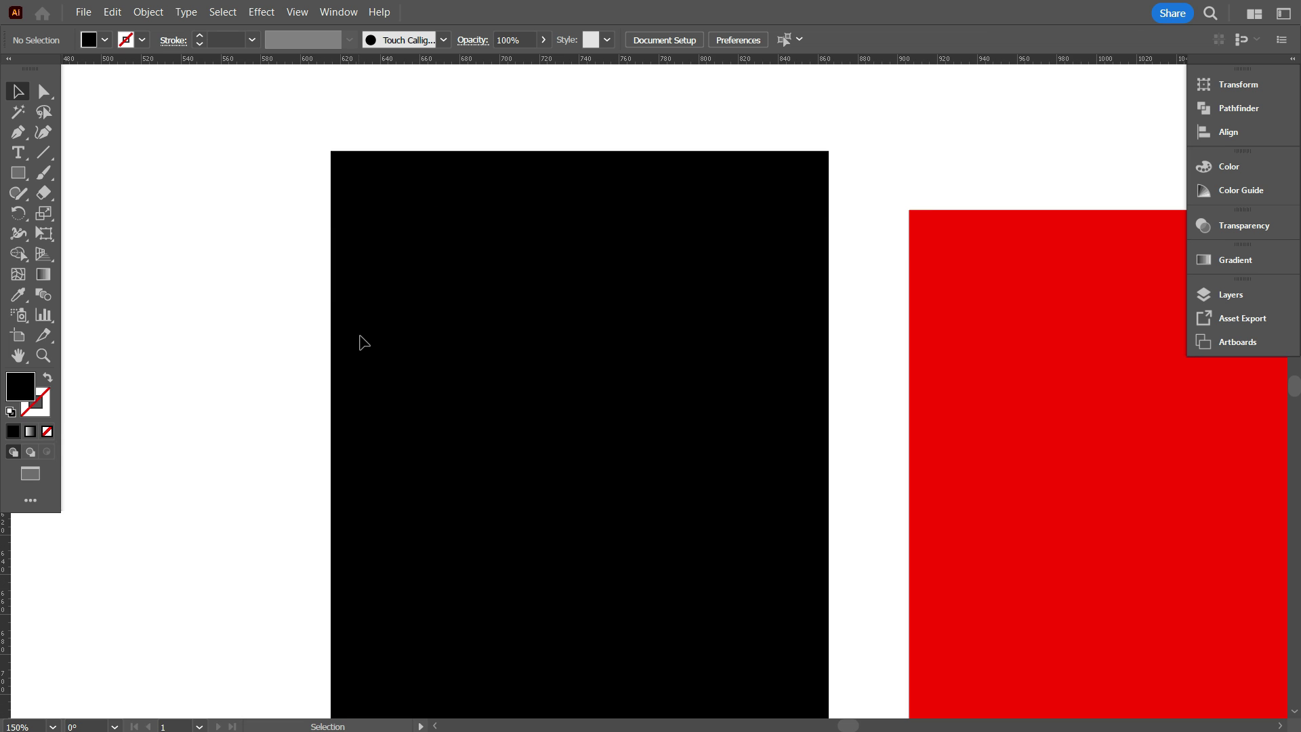
pyautogui.click(18, 174)
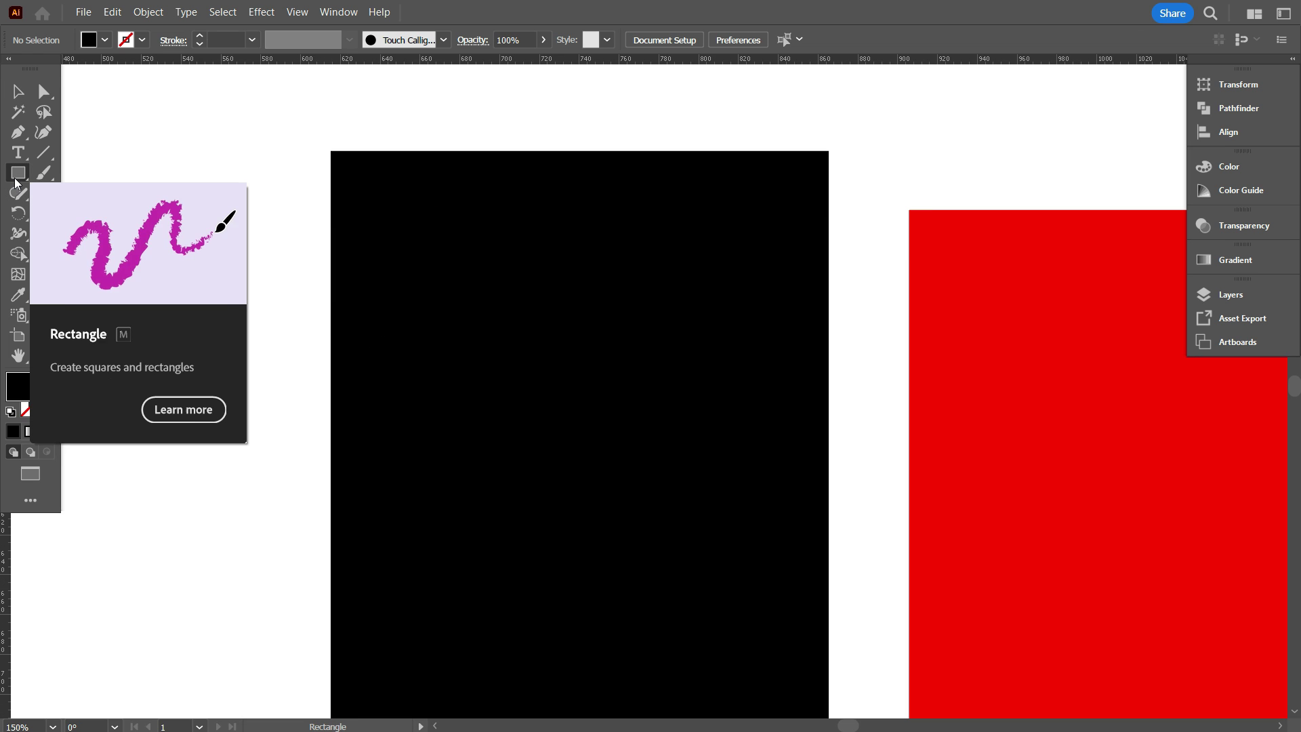
pyautogui.scroll(2, 359, 196)
pyautogui.scroll(-2, 373, 204)
pyautogui.scroll(2, 400, 200)
pyautogui.moveTo(336, 134); pyautogui.dragTo(381, 227)
pyautogui.scroll(1, 369, 237)
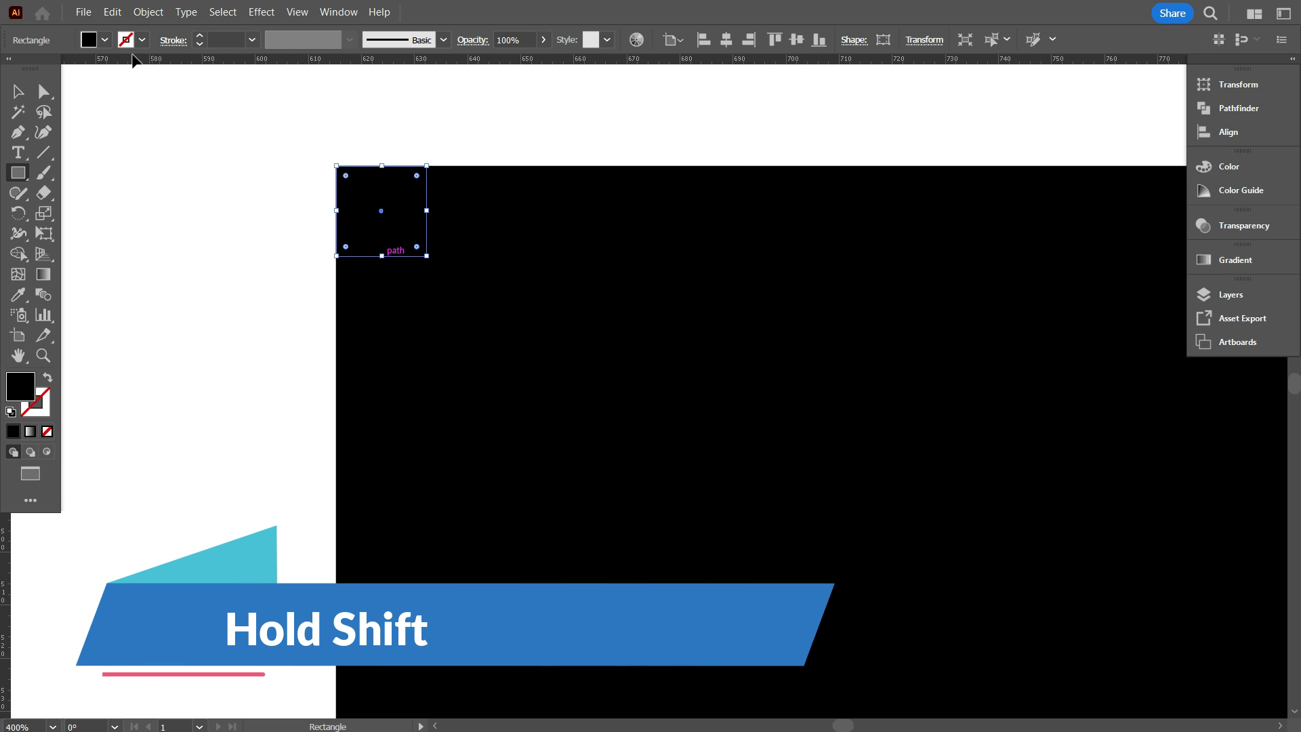
# Step: Fill the small corner square with light blue and deselect it
pyautogui.click(108, 39)
pyautogui.click(118, 82)
pyautogui.click(168, 191)
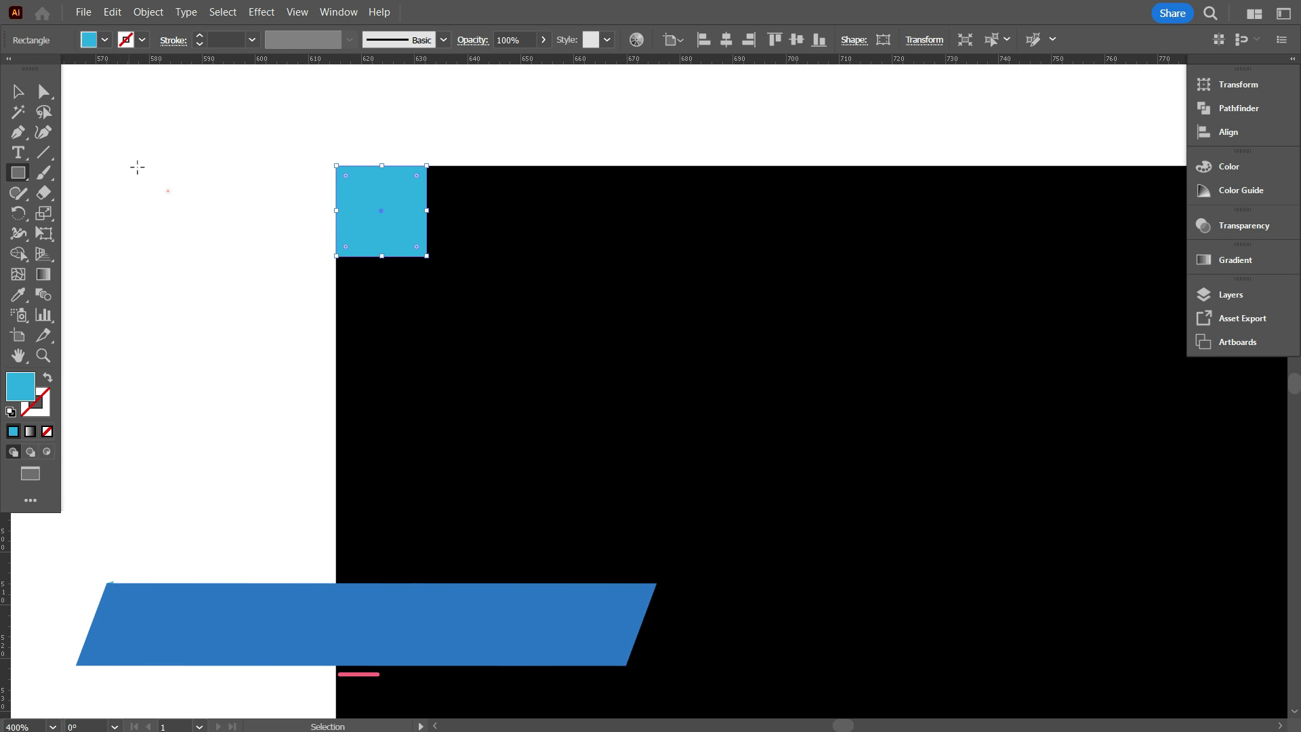
pyautogui.click(27, 93)
pyautogui.click(139, 239)
pyautogui.hotkey('ctrl', '1')
pyautogui.scroll(-2, 406, 318)
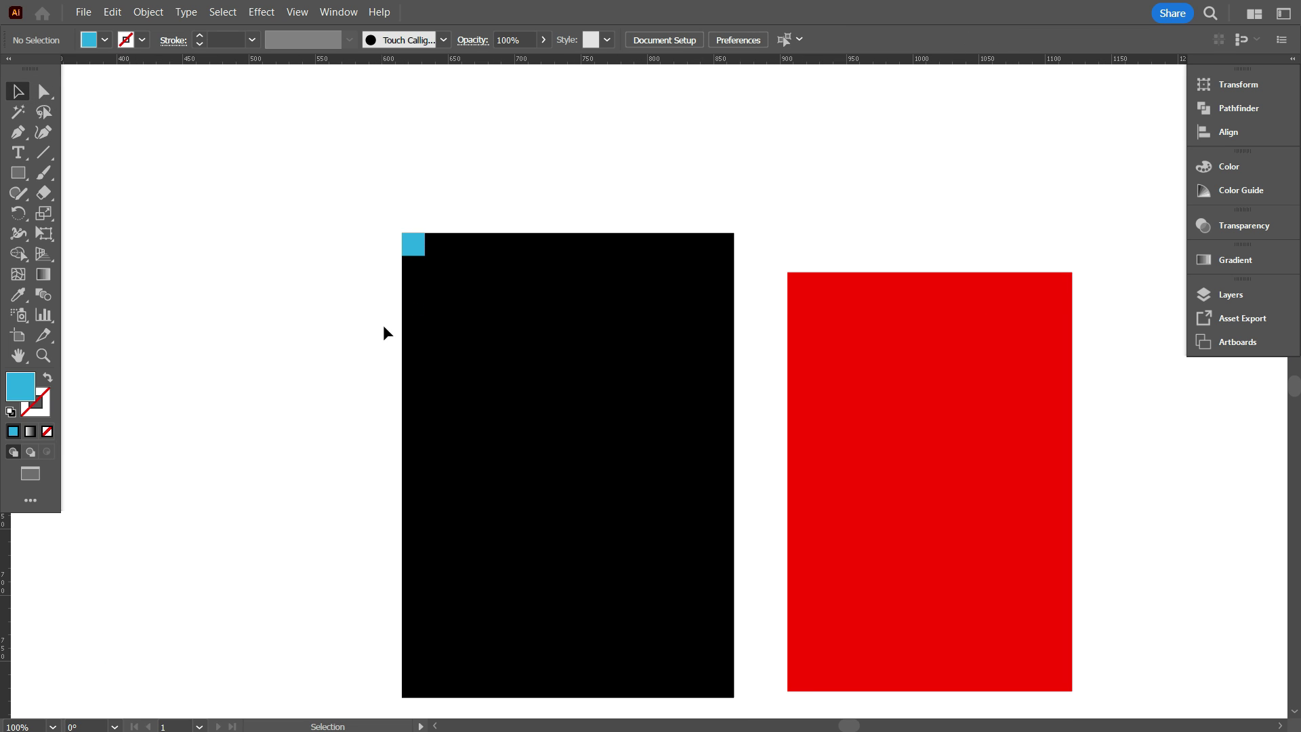
# Step: Scale the blue square down to about 12 px, keeping it in the black rectangle's top-left corner
pyautogui.scroll(-1, 448, 250)
pyautogui.scroll(2, 413, 197)
pyautogui.scroll(1, 435, 234)
pyautogui.scroll(3, 436, 233)
pyautogui.scroll(1, 445, 220)
pyautogui.click(446, 268)
pyautogui.moveTo(448, 270); pyautogui.dragTo(406, 229)
pyautogui.click(389, 288)
pyautogui.scroll(-2, 278, 296)
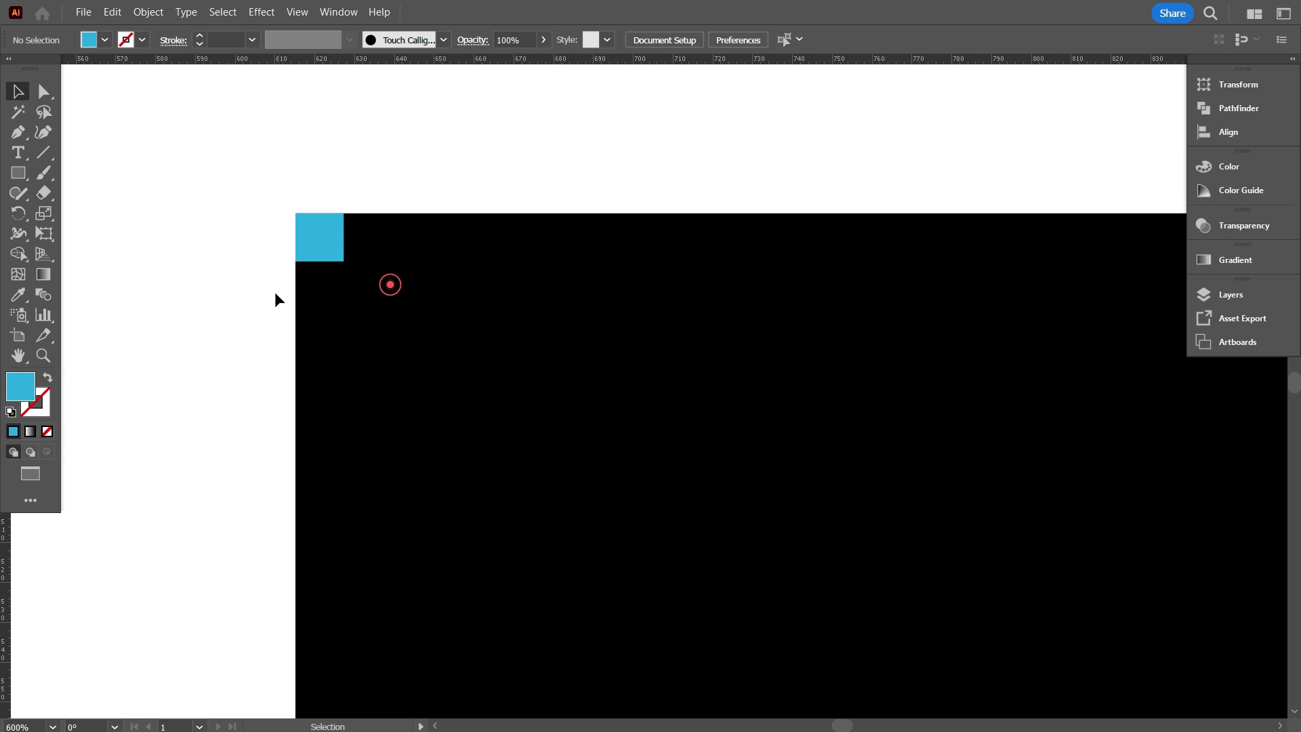
# Step: Duplicate the blue square horizontally into the black rectangle's top-right corner
pyautogui.scroll(-1, 277, 298)
pyautogui.click(355, 337)
pyautogui.click(305, 266)
pyautogui.moveTo(306, 260); pyautogui.dragTo(936, 255)
pyautogui.scroll(-2, 520, 291)
pyautogui.click(521, 290)
pyautogui.scroll(-2, 504, 290)
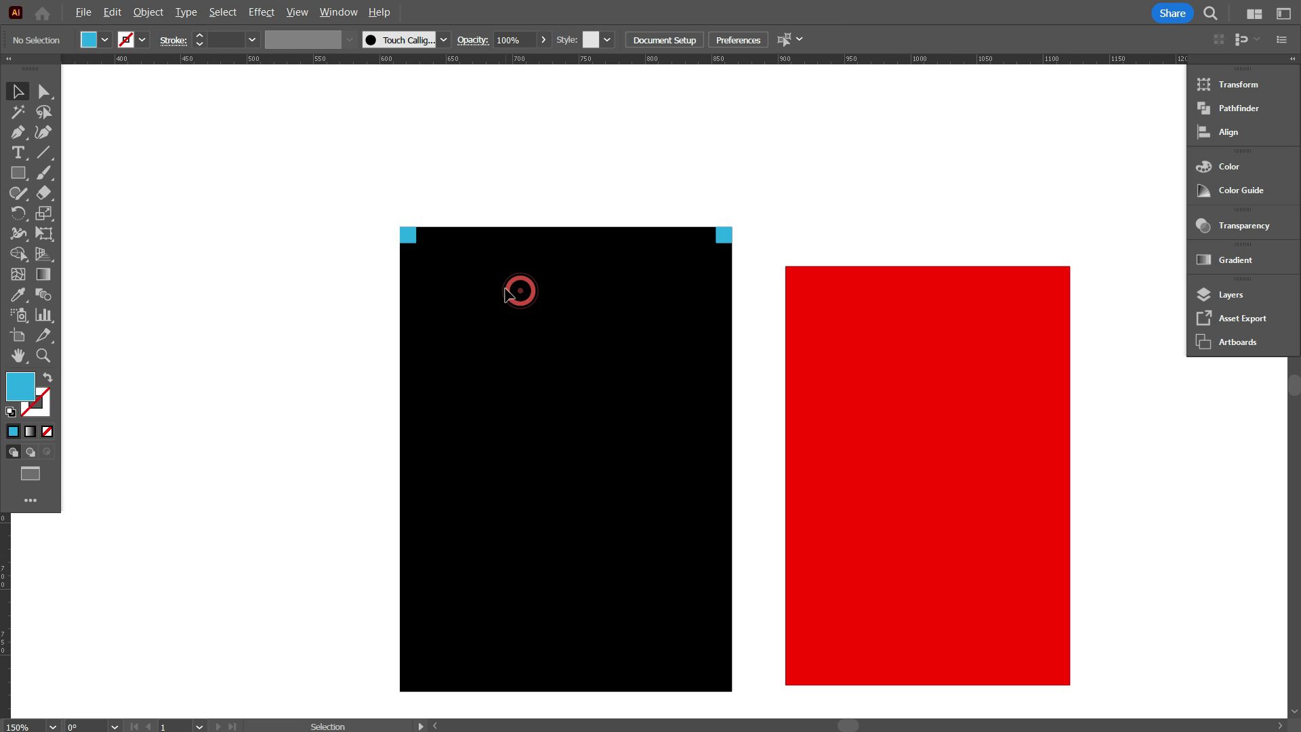
# Step: Move the red rectangle onto the black one so its top-left corner meets the left blue square's inner corner
pyautogui.scroll(-1, 508, 292)
pyautogui.moveTo(893, 317); pyautogui.dragTo(524, 293)
pyautogui.scroll(7, 420, 217)
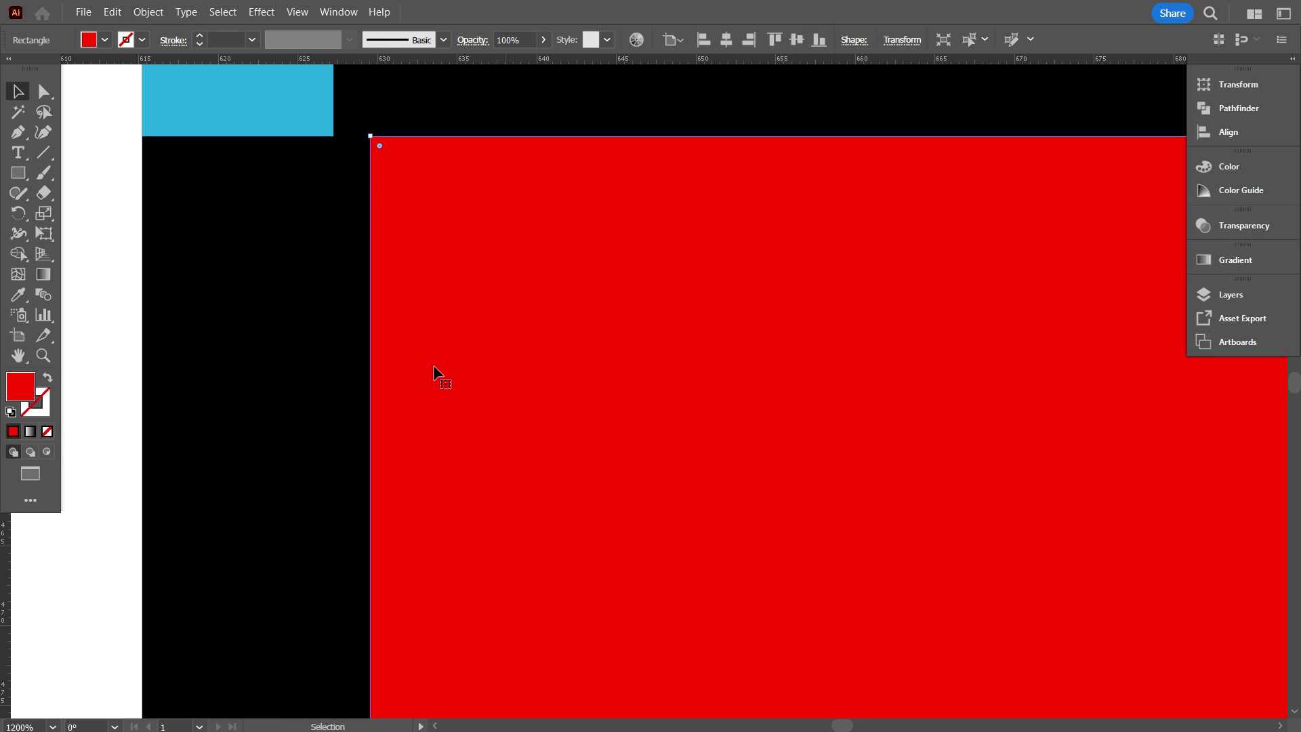
pyautogui.scroll(1, 204, 223)
pyautogui.scroll(1, 339, 305)
pyautogui.click(504, 383)
pyautogui.moveTo(561, 311); pyautogui.dragTo(489, 310)
pyautogui.scroll(-1, 361, 318)
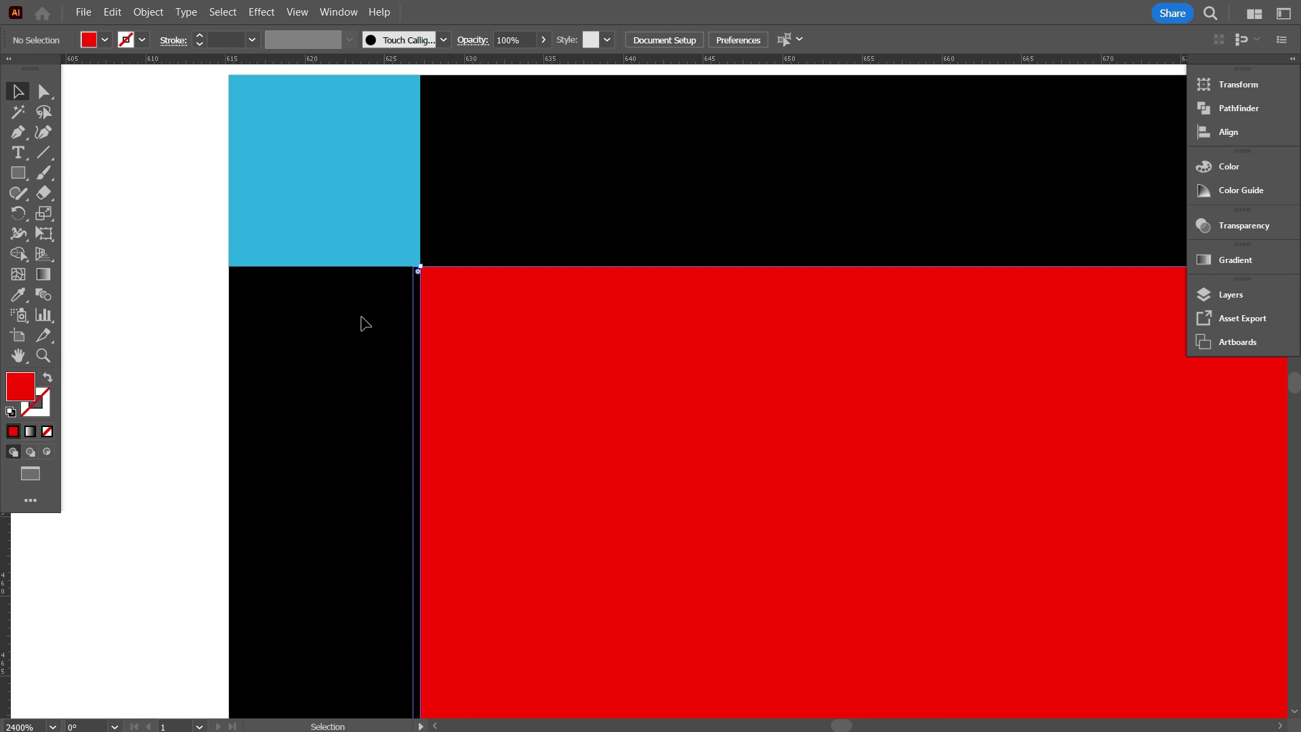
# Step: Widen the red rectangle so its top-right corner meets the inner corner of the blue square in the black rectangle's top-right corner
pyautogui.scroll(-8, 364, 323)
pyautogui.scroll(6, 819, 353)
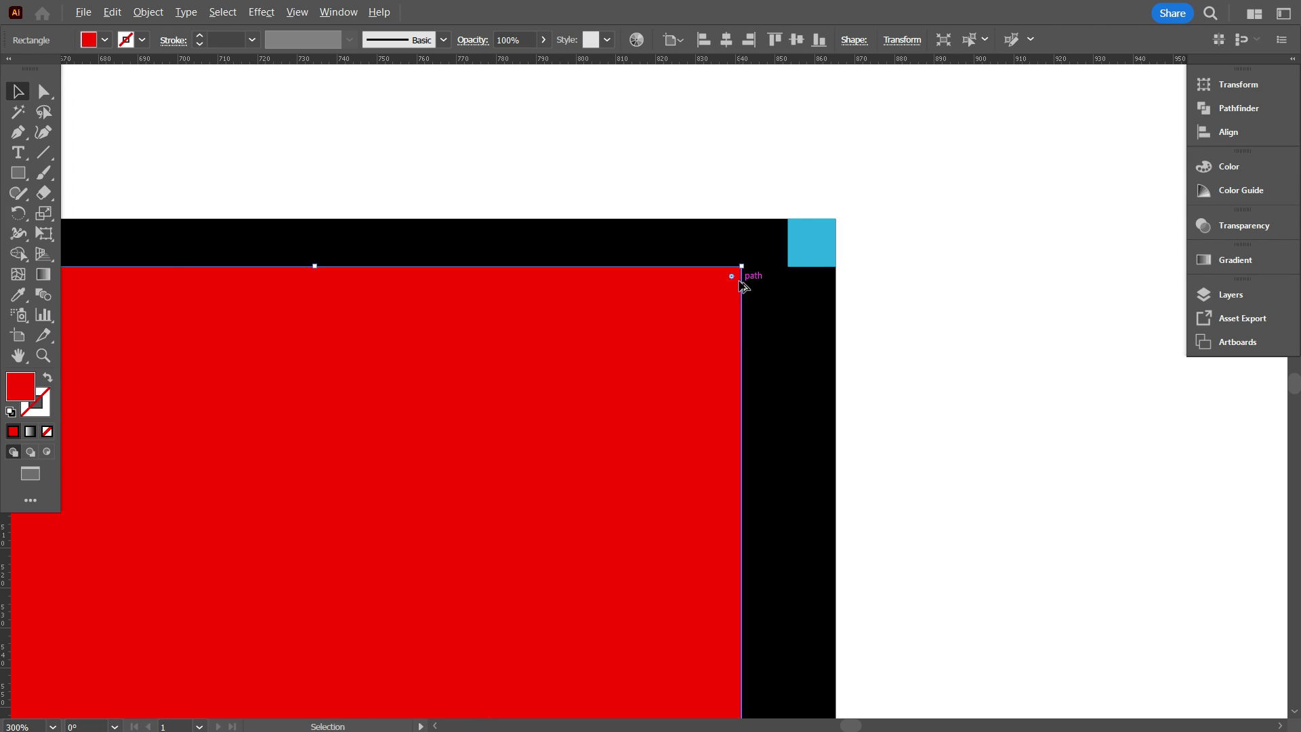
pyautogui.click(783, 300)
pyautogui.click(663, 303)
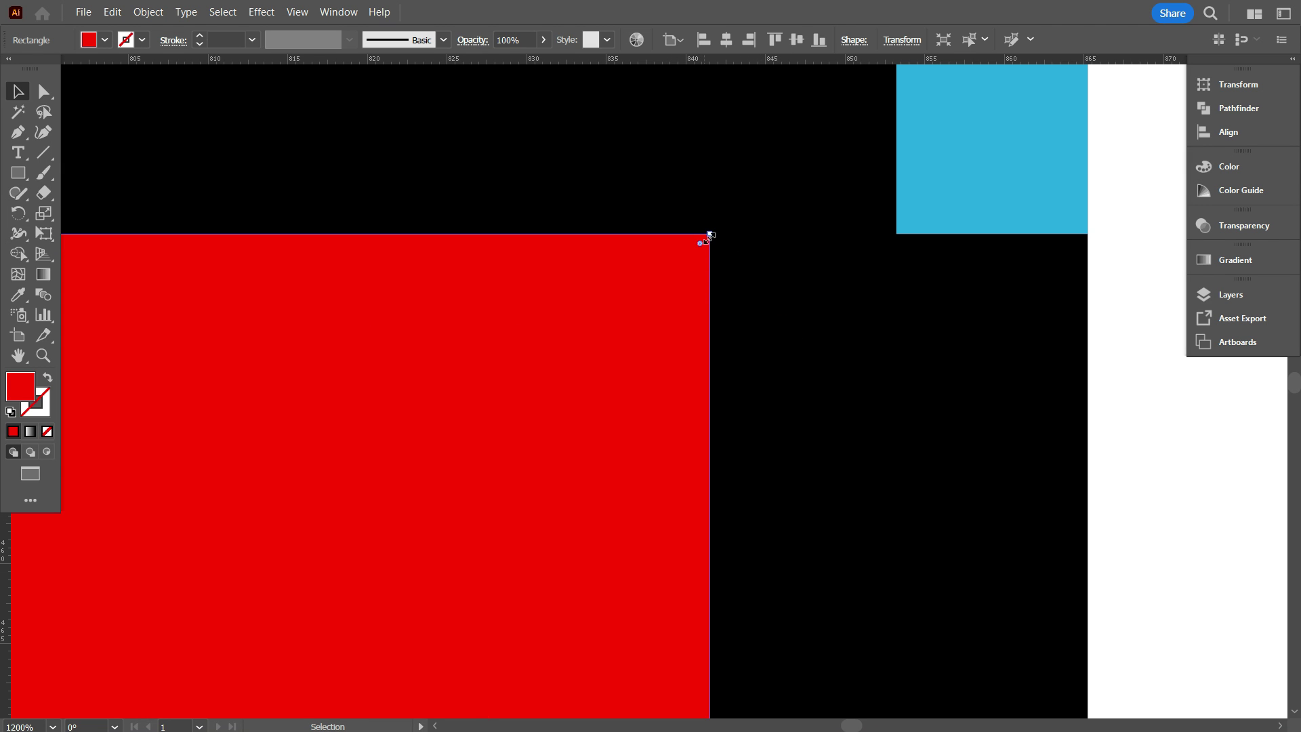
pyautogui.moveTo(709, 236); pyautogui.dragTo(896, 234)
pyautogui.scroll(-7, 903, 314)
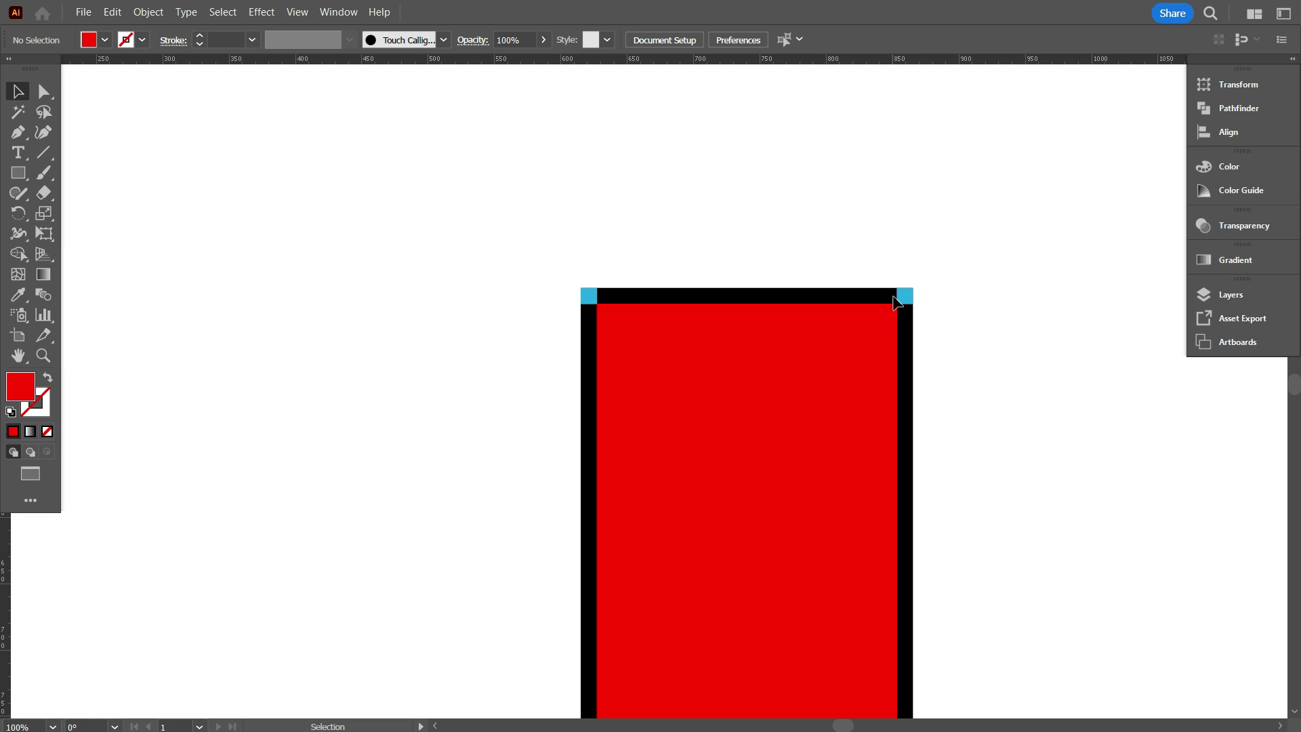
# Step: Delete both blue guide squares from the black rectangle's top corners
pyautogui.click(905, 298)
pyautogui.press('Delete')
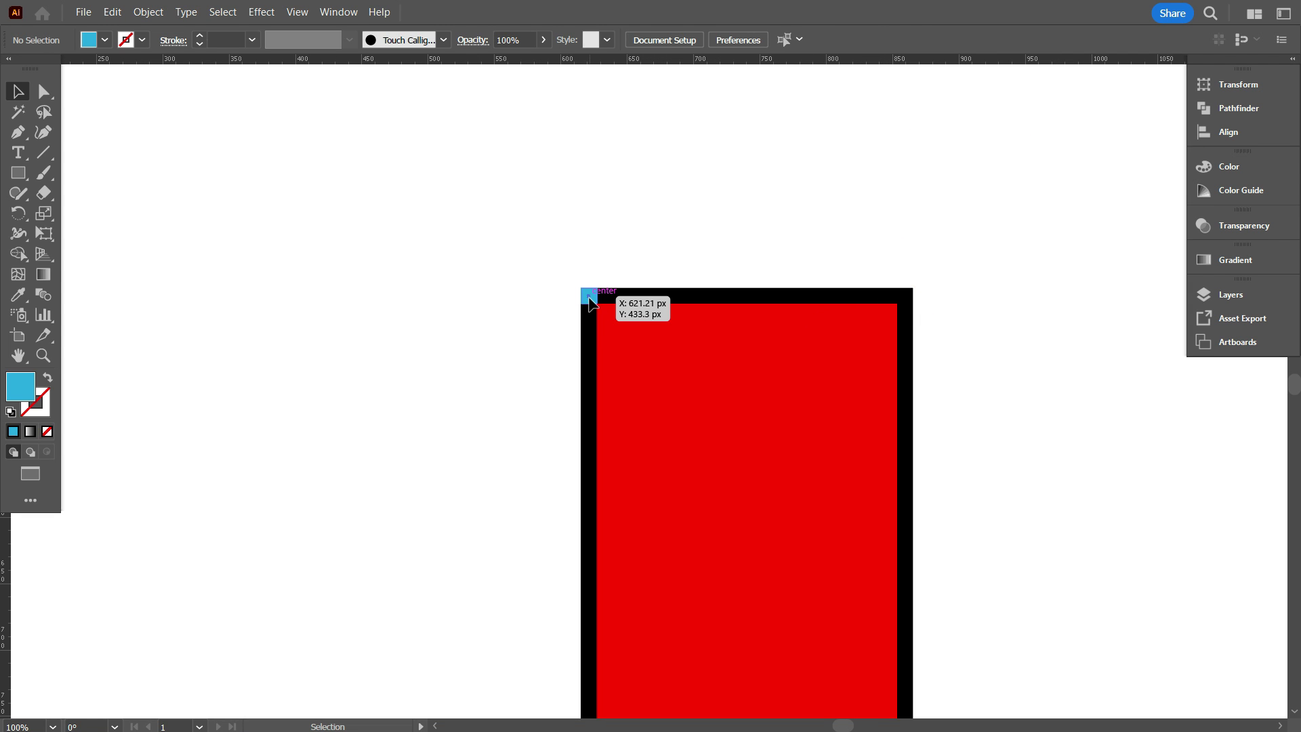
pyautogui.scroll(-3, 360, 308)
pyautogui.scroll(1, 973, 407)
pyautogui.scroll(4, 787, 238)
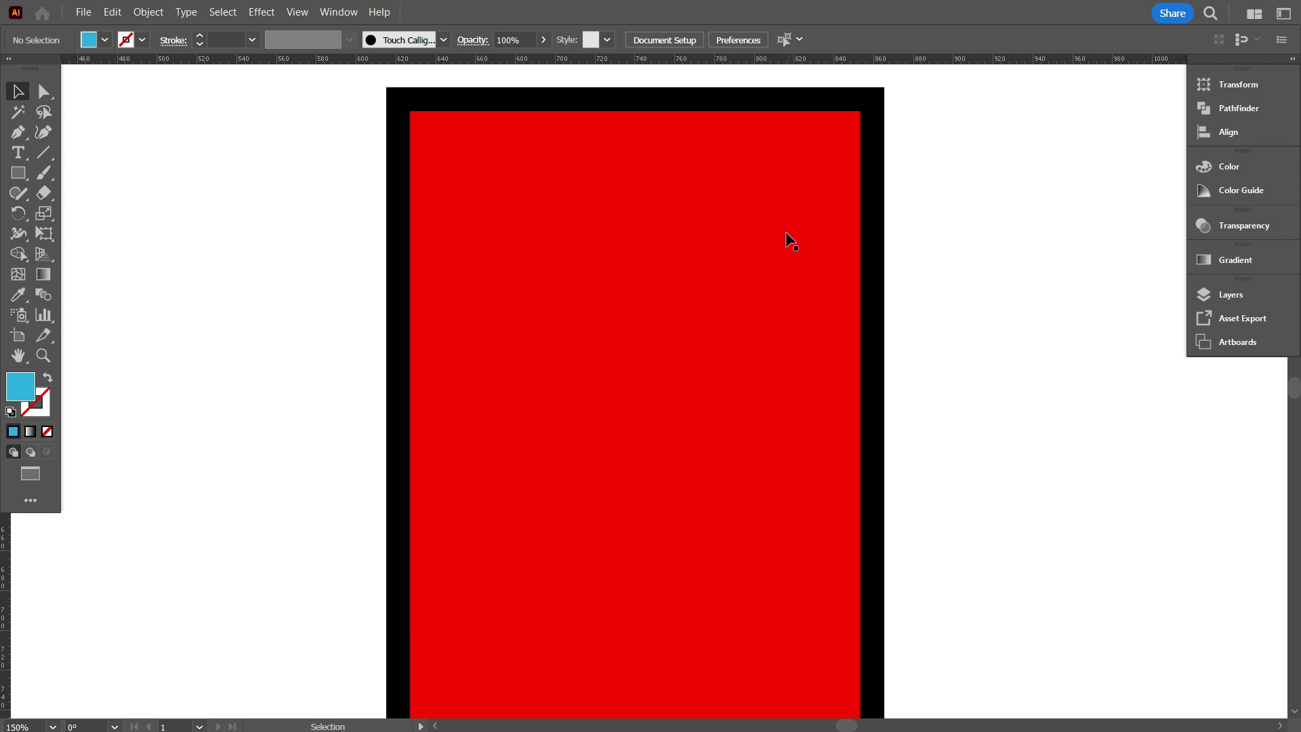
# Step: Delete the red rectangle lying on the black one
pyautogui.scroll(-1, 542, 313)
pyautogui.scroll(-1, 549, 321)
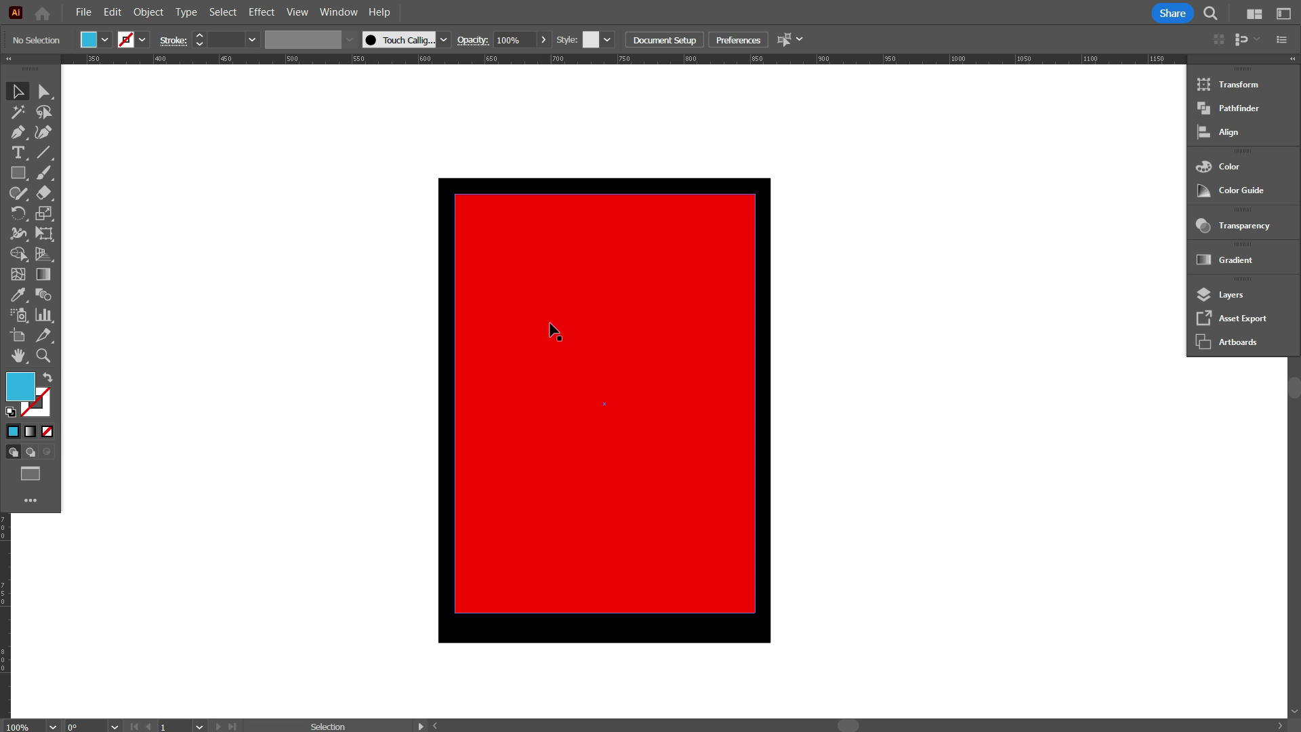
pyautogui.scroll(1, 569, 338)
pyautogui.click(644, 347)
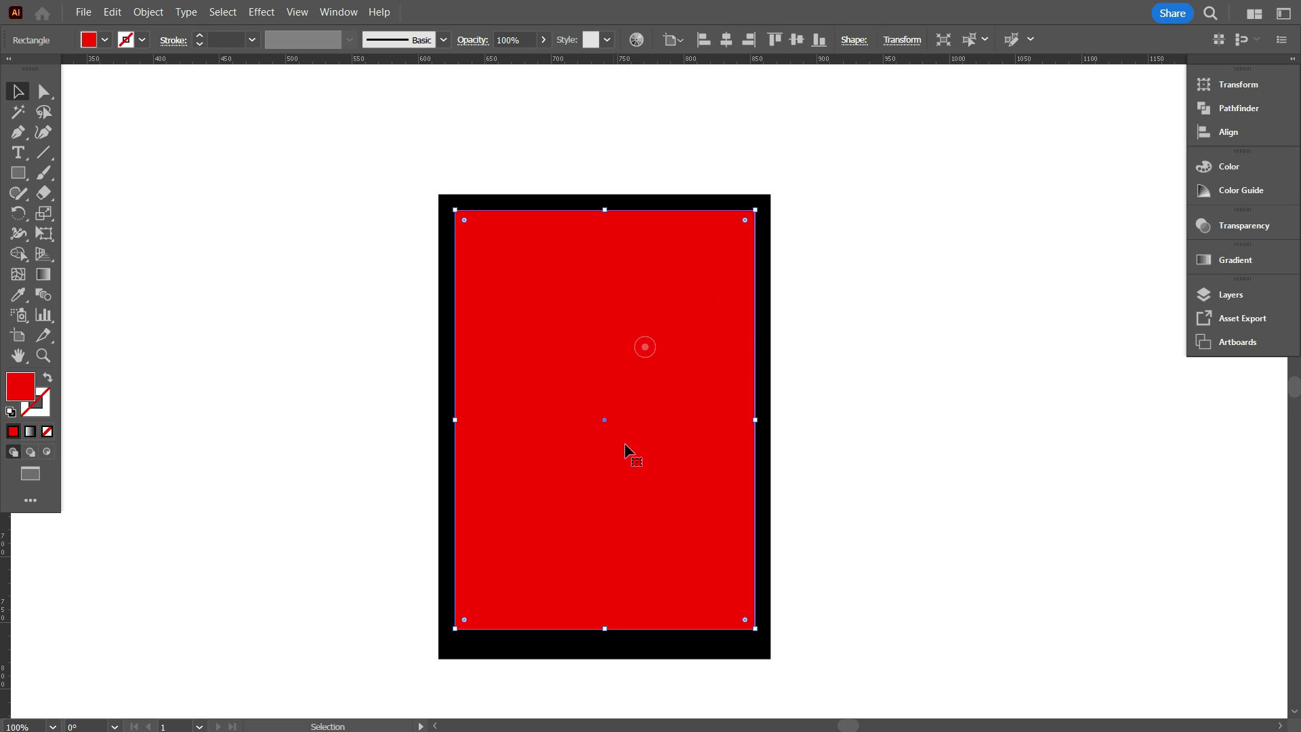
pyautogui.click(836, 394)
pyautogui.click(674, 336)
pyautogui.press('Delete')
# Step: Unlock all objects to free the black rectangle for editing, leaving nothing selected
pyautogui.moveTo(457, 99); pyautogui.dragTo(622, 359)
pyautogui.moveTo(477, 218); pyautogui.dragTo(620, 344)
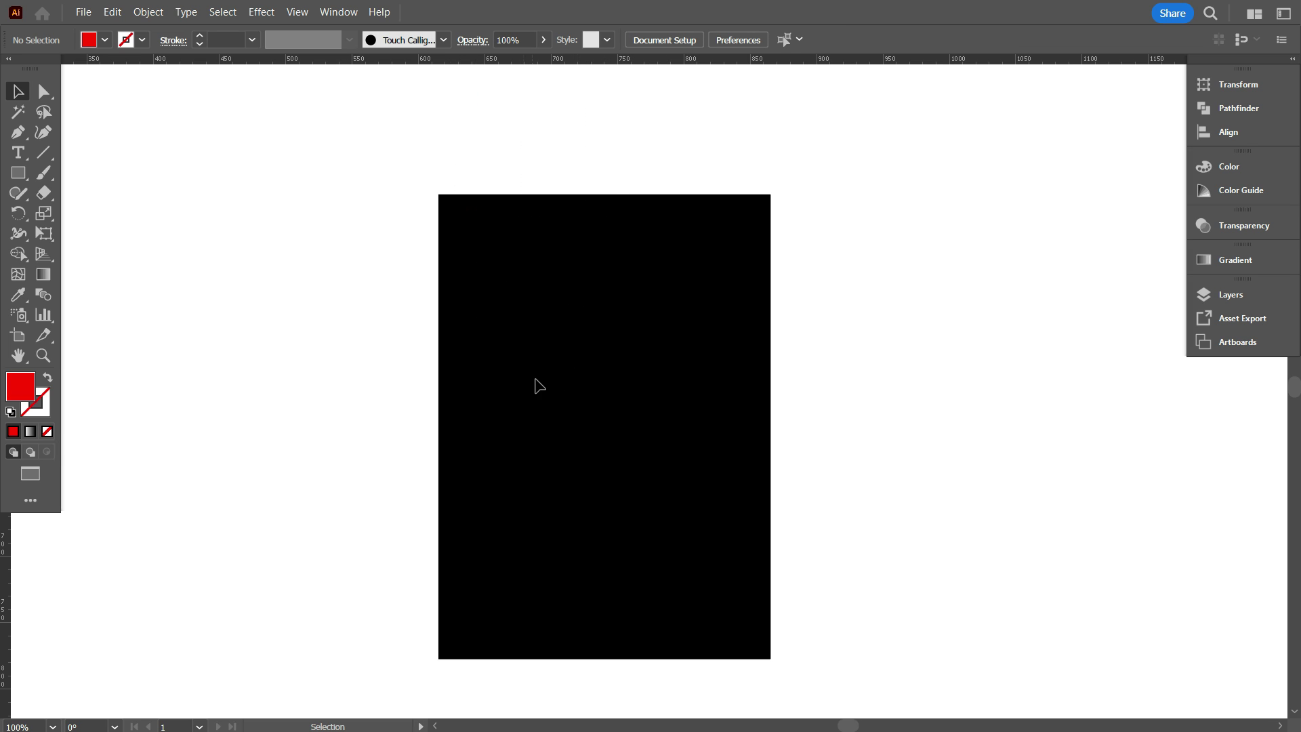
pyautogui.click(153, 15)
pyautogui.click(189, 177)
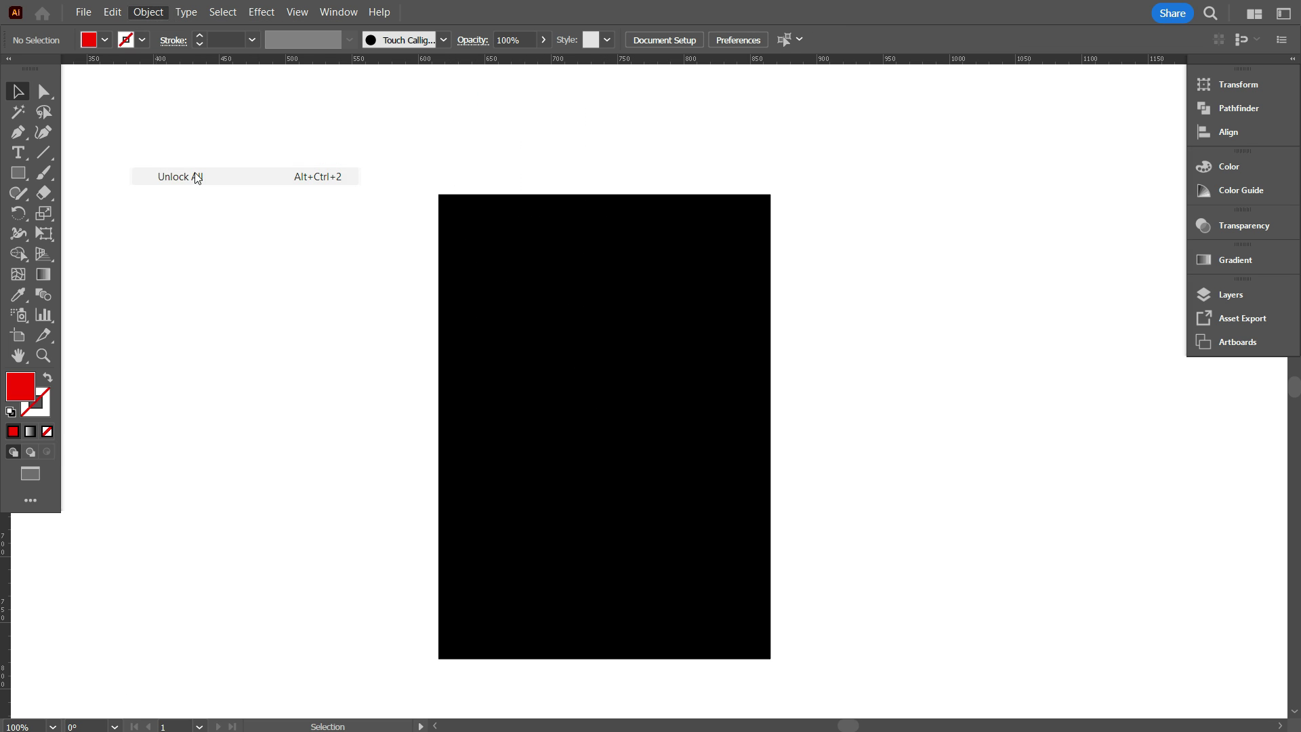
pyautogui.click(278, 285)
pyautogui.scroll(-1, 617, 332)
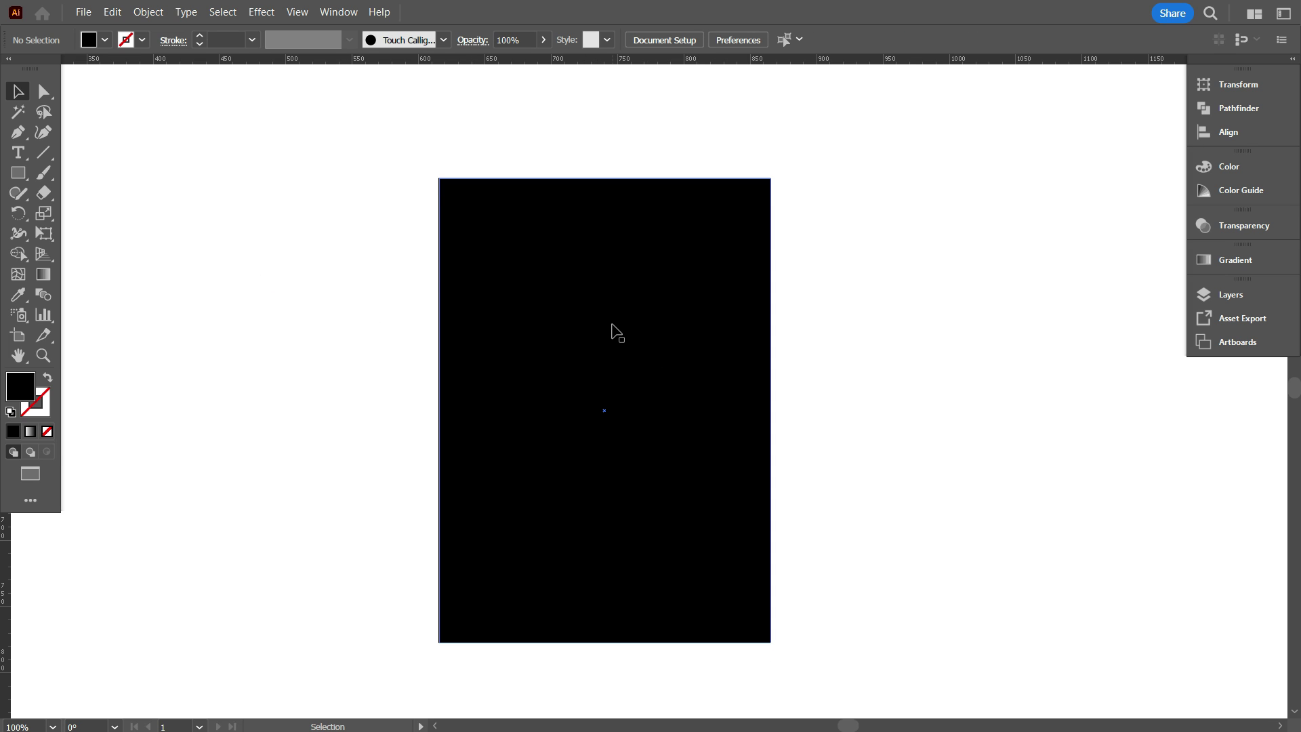
# Step: Offset the black rectangle's path by -10 px with miter joins and deselect the result
pyautogui.click(655, 344)
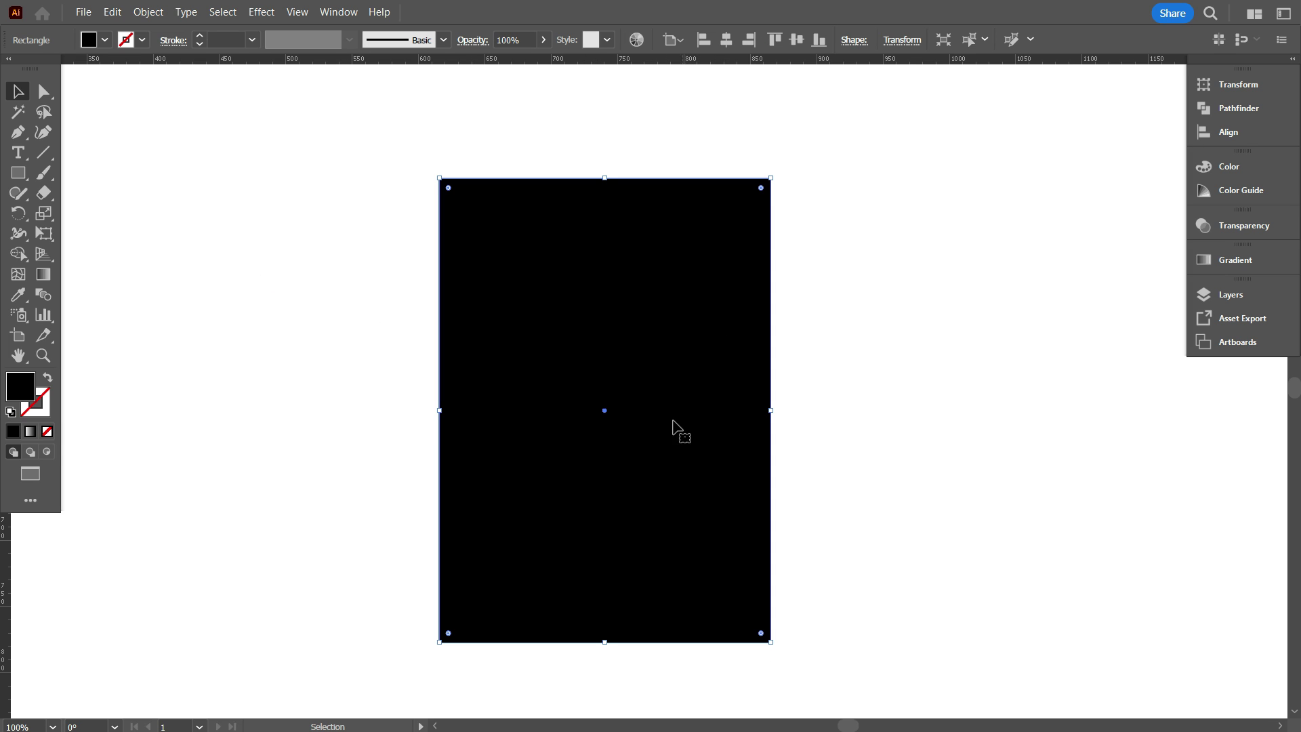
pyautogui.click(150, 16)
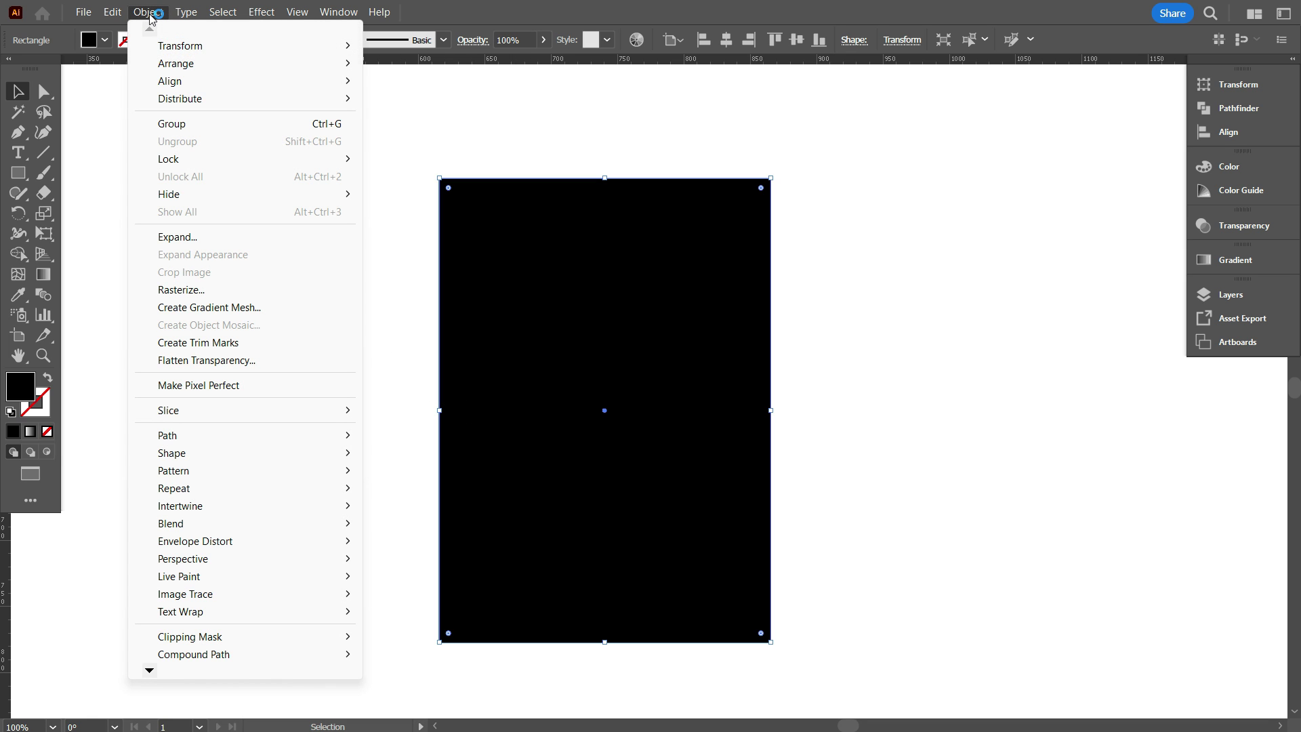
pyautogui.moveTo(190, 434)
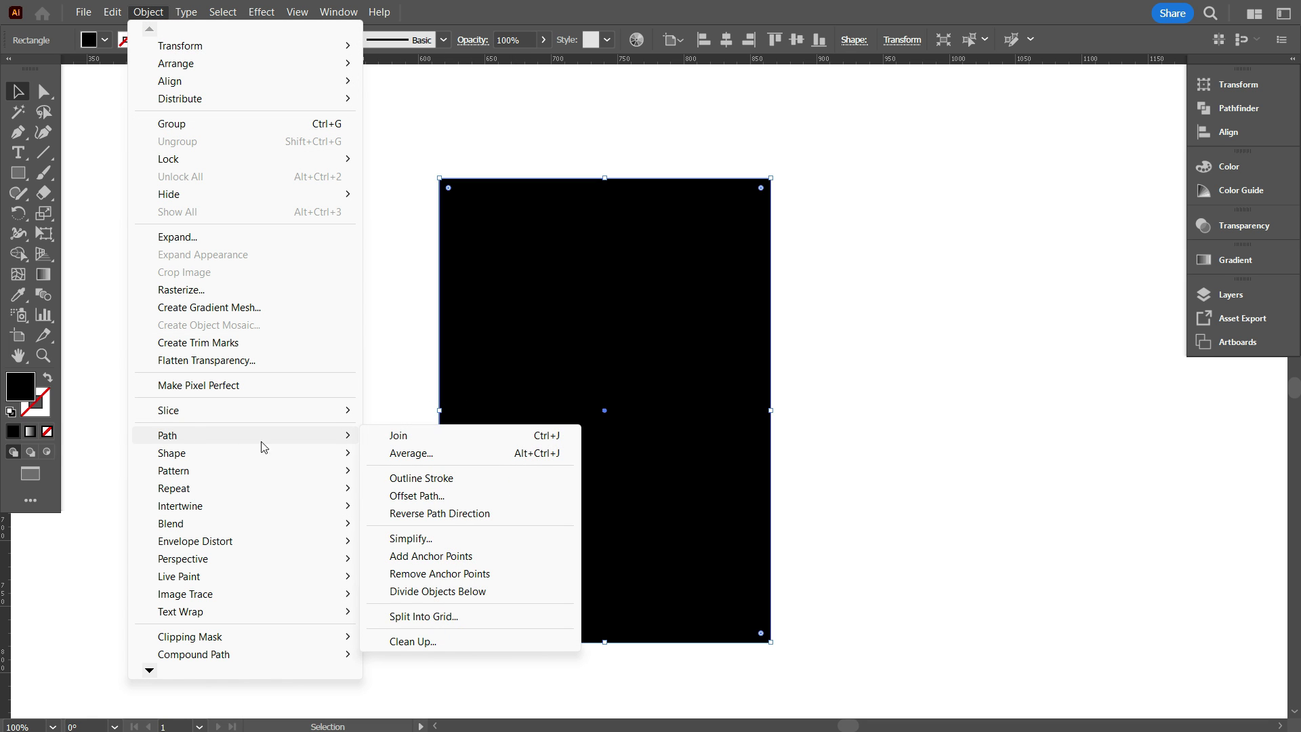
pyautogui.click(472, 497)
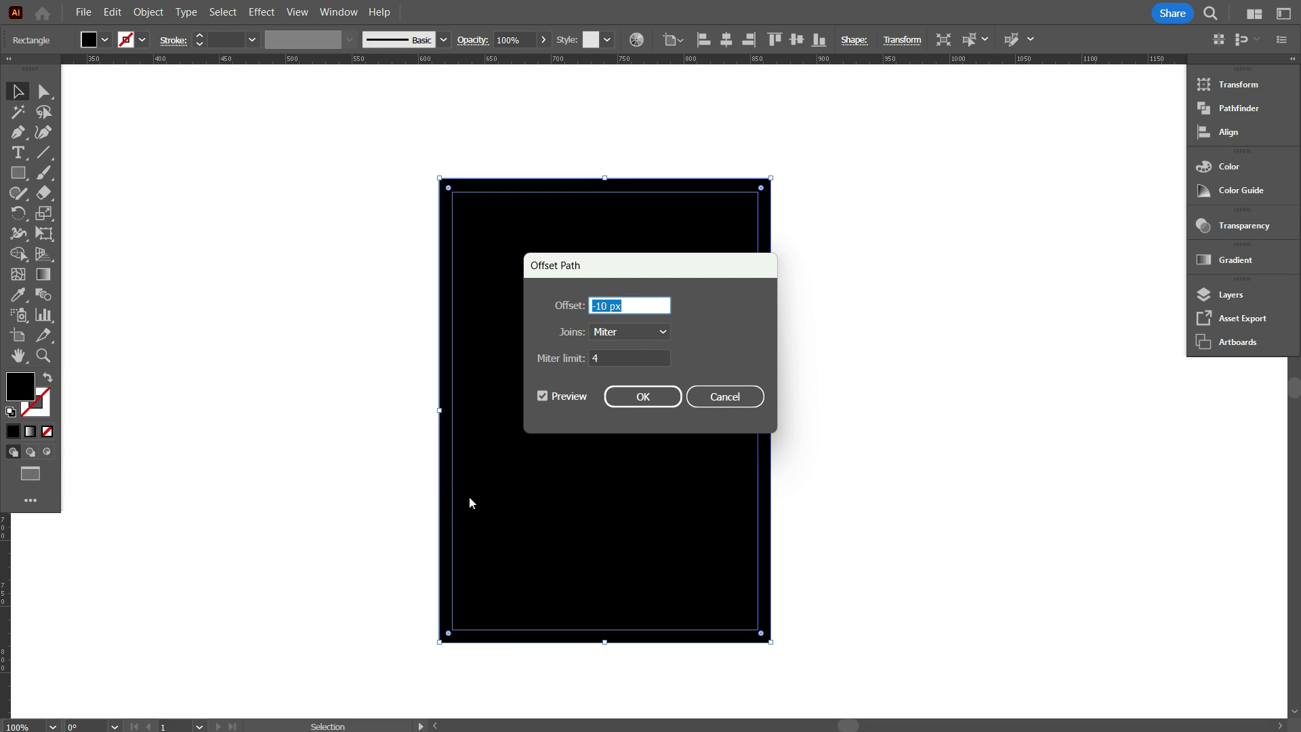
pyautogui.moveTo(743, 267); pyautogui.dragTo(1005, 253)
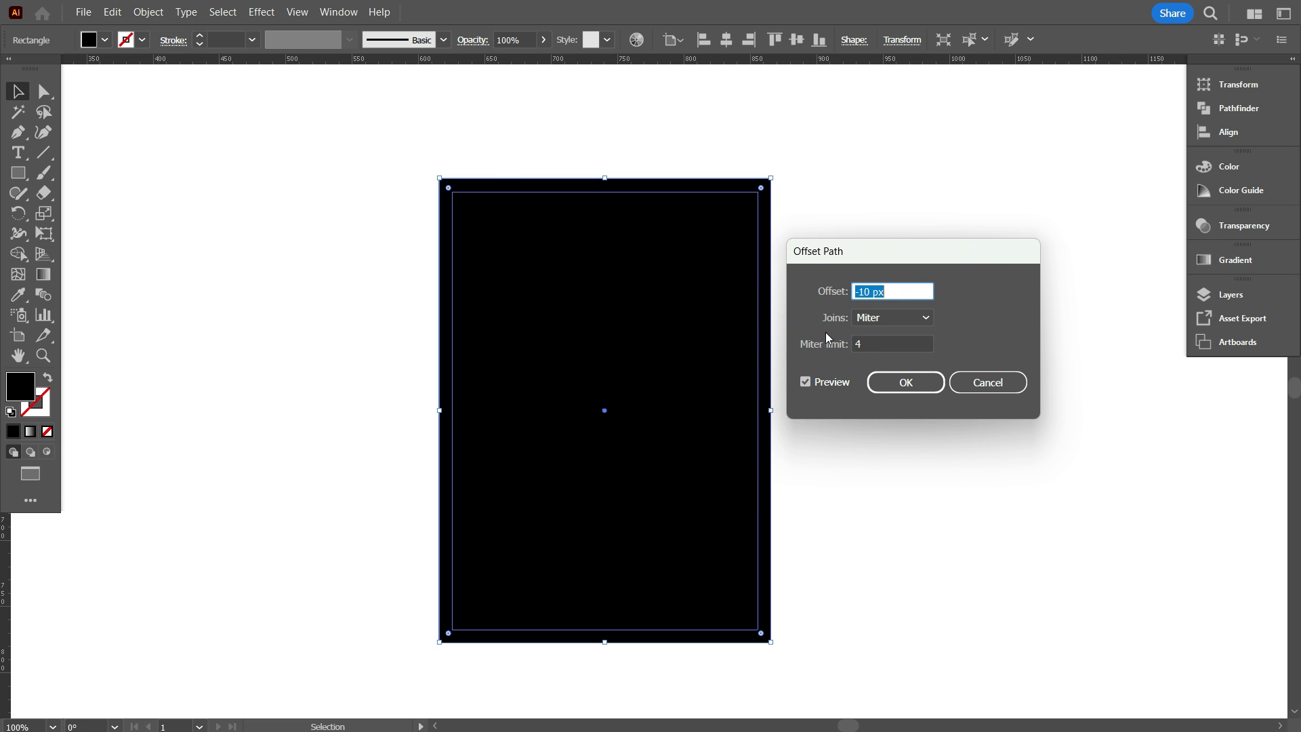
pyautogui.doubleClick(901, 289)
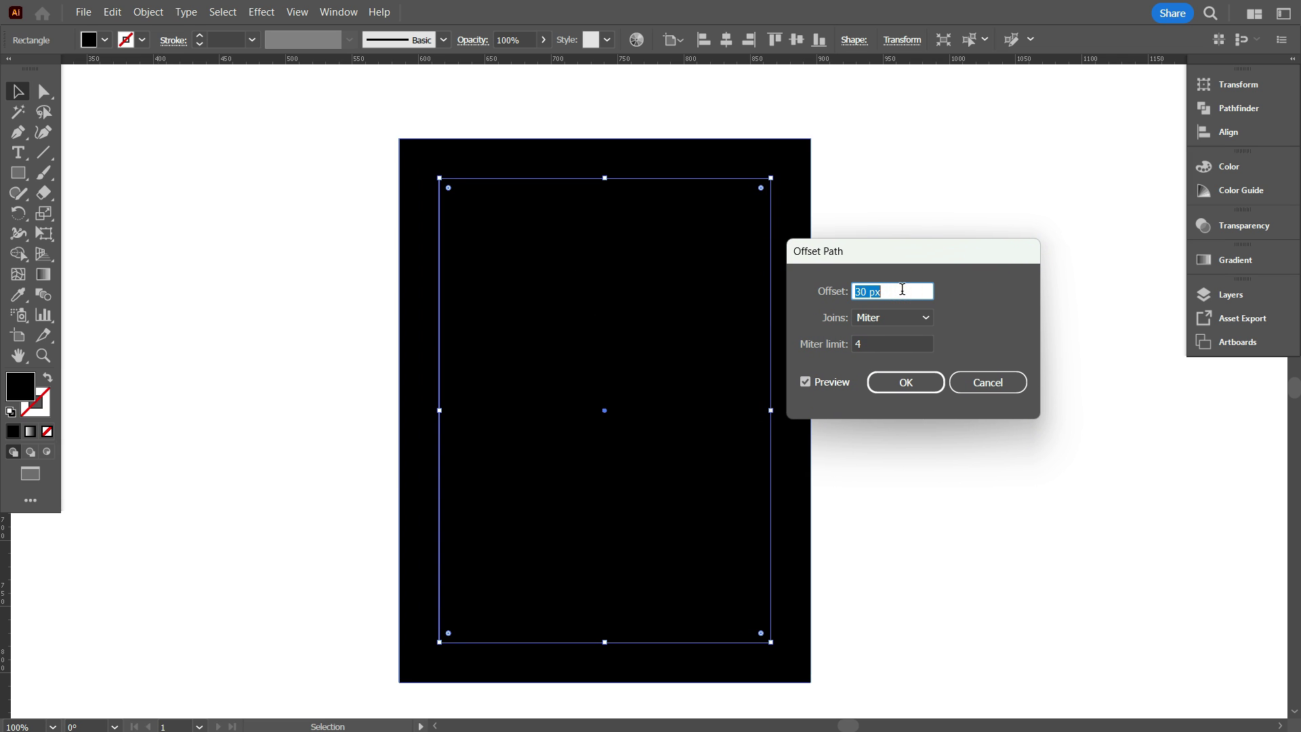
pyautogui.write('0')
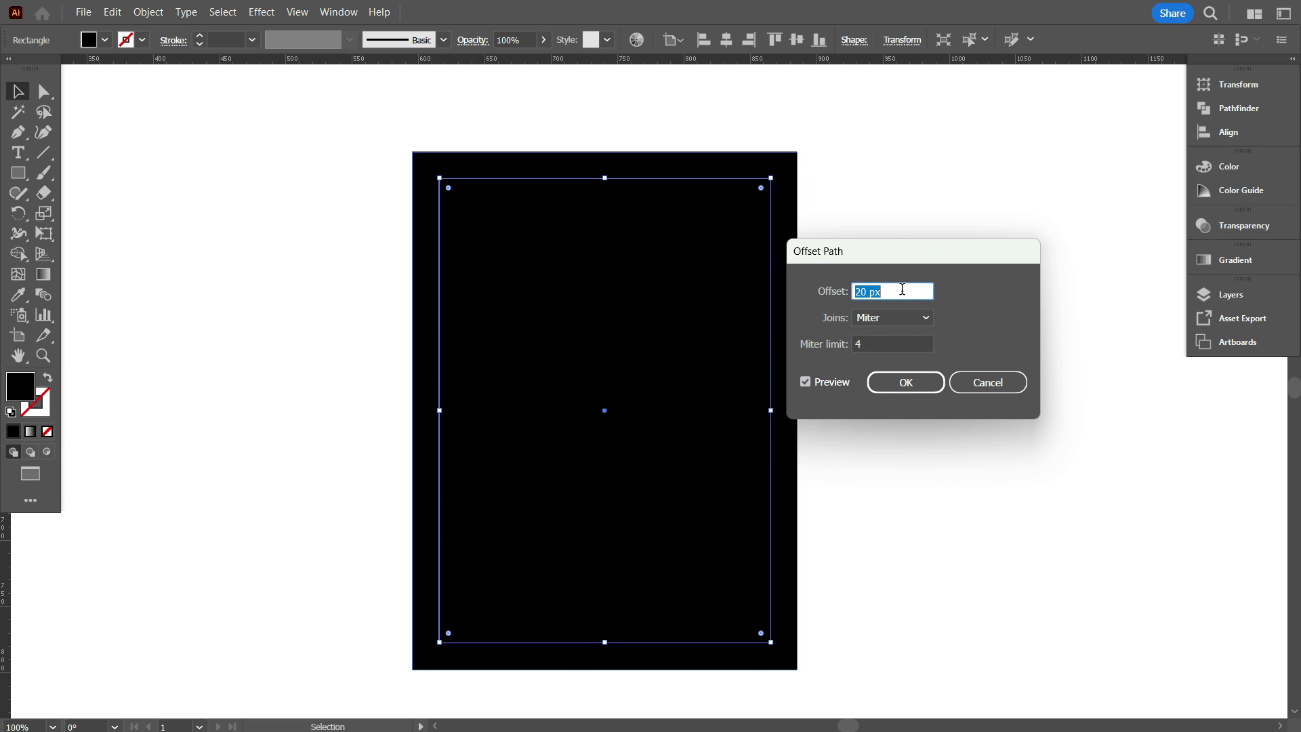
pyautogui.scroll(-10, 902, 289)
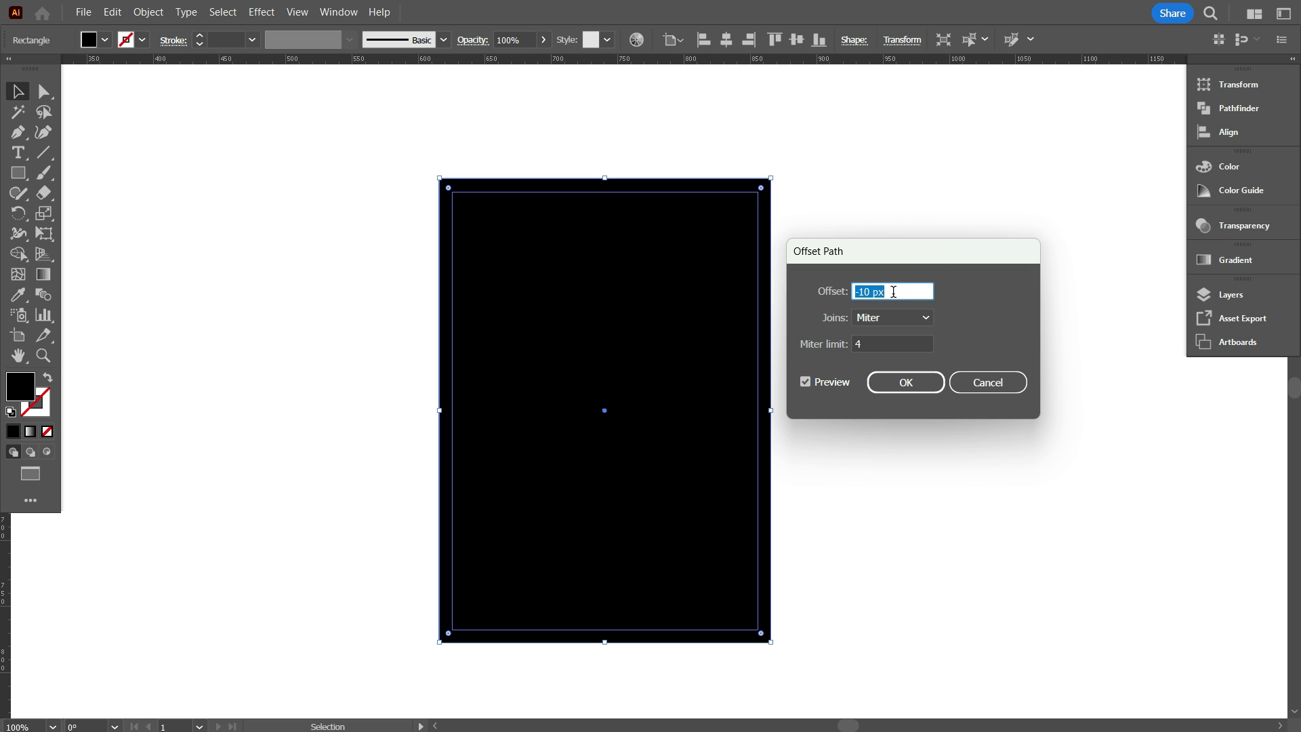
pyautogui.click(903, 380)
pyautogui.click(888, 373)
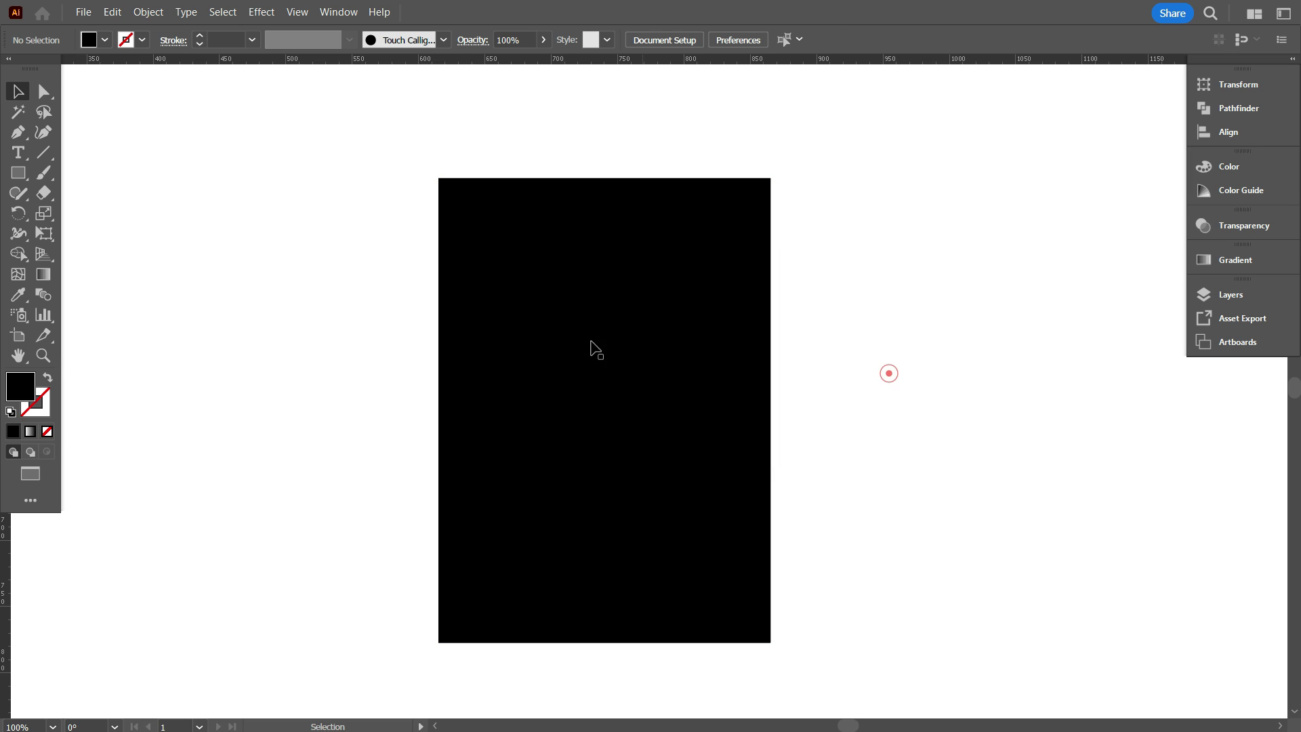
# Step: Move the inset rectangle to the right of the larger black one and fill it with the red swatch's color using the Eyedropper
pyautogui.scroll(-2, 388, 329)
pyautogui.moveTo(465, 343); pyautogui.dragTo(687, 356)
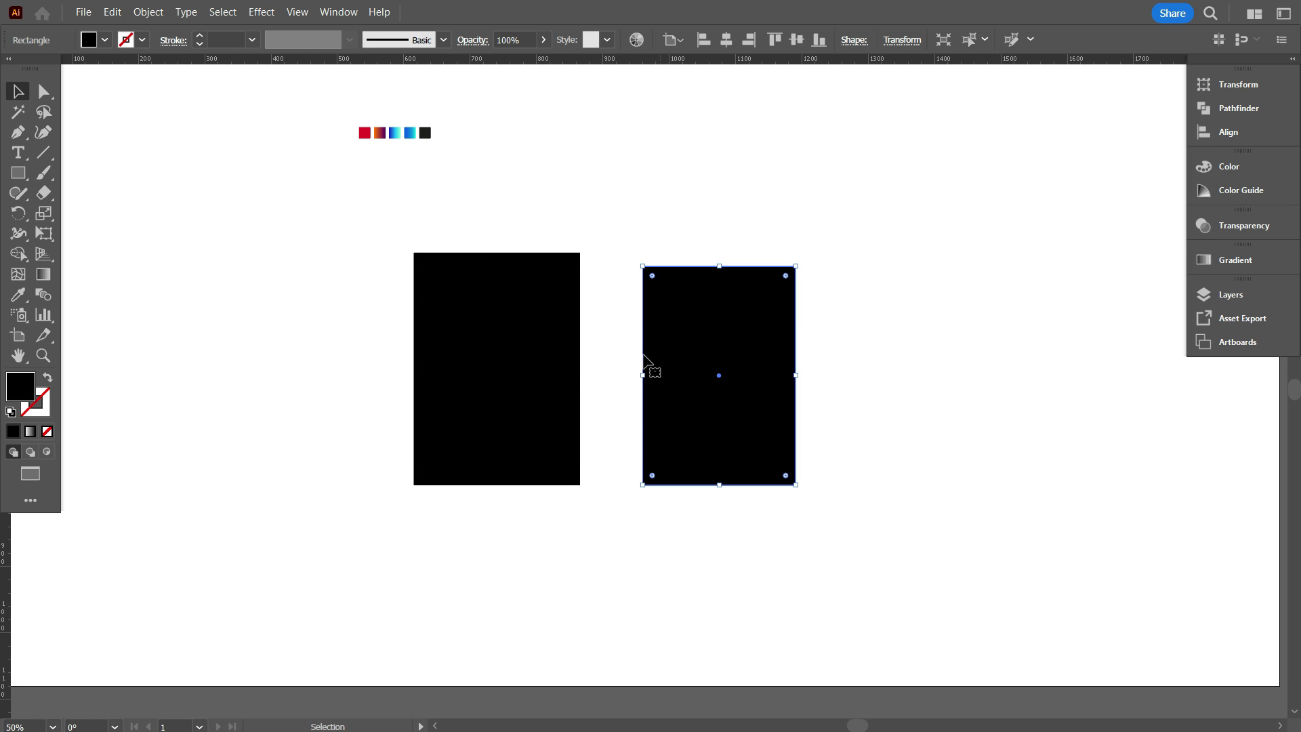
pyautogui.scroll(1, 592, 352)
pyautogui.scroll(1, 551, 354)
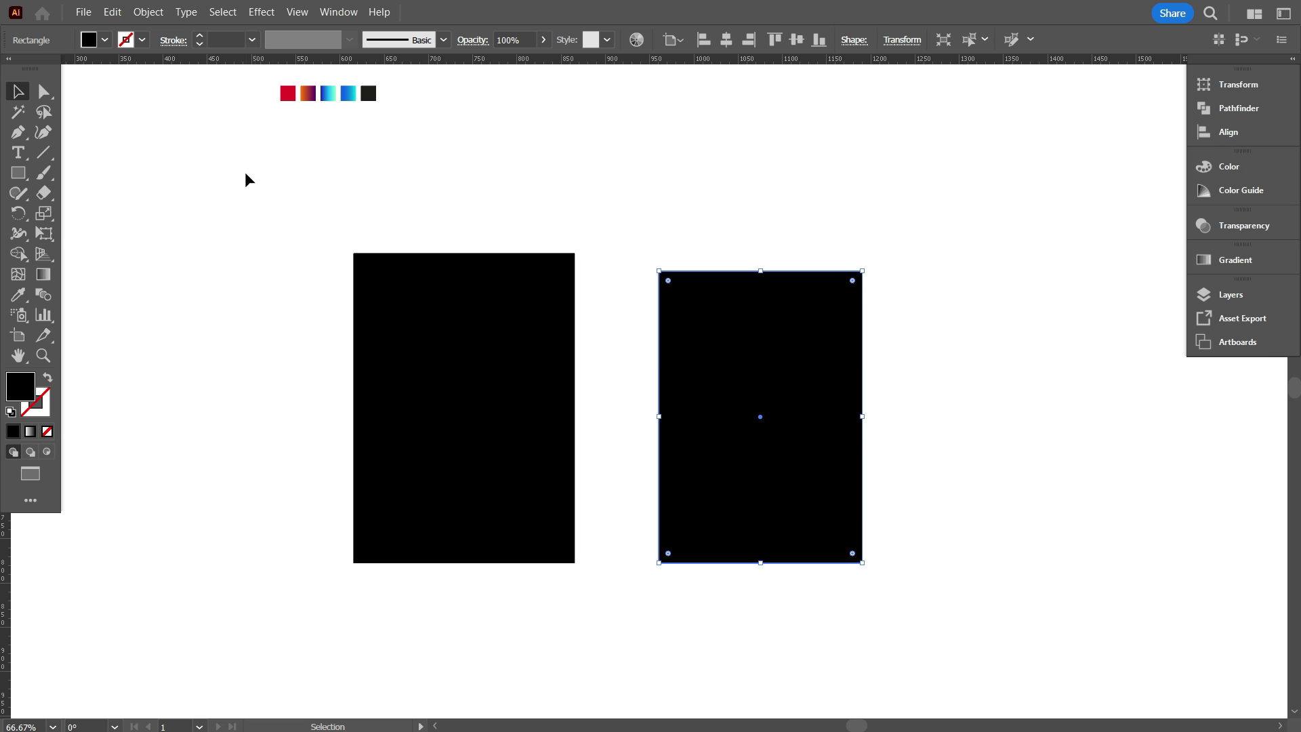
pyautogui.click(19, 296)
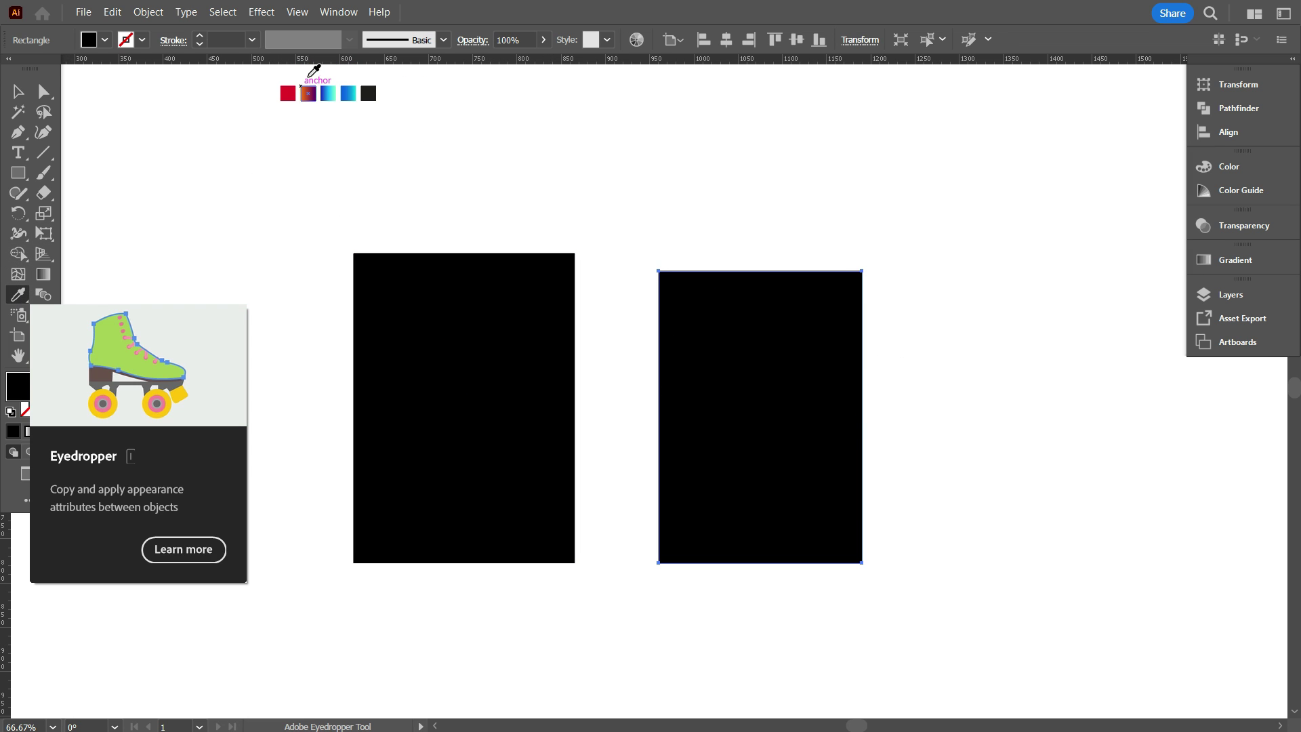
pyautogui.click(285, 94)
pyautogui.press('v')
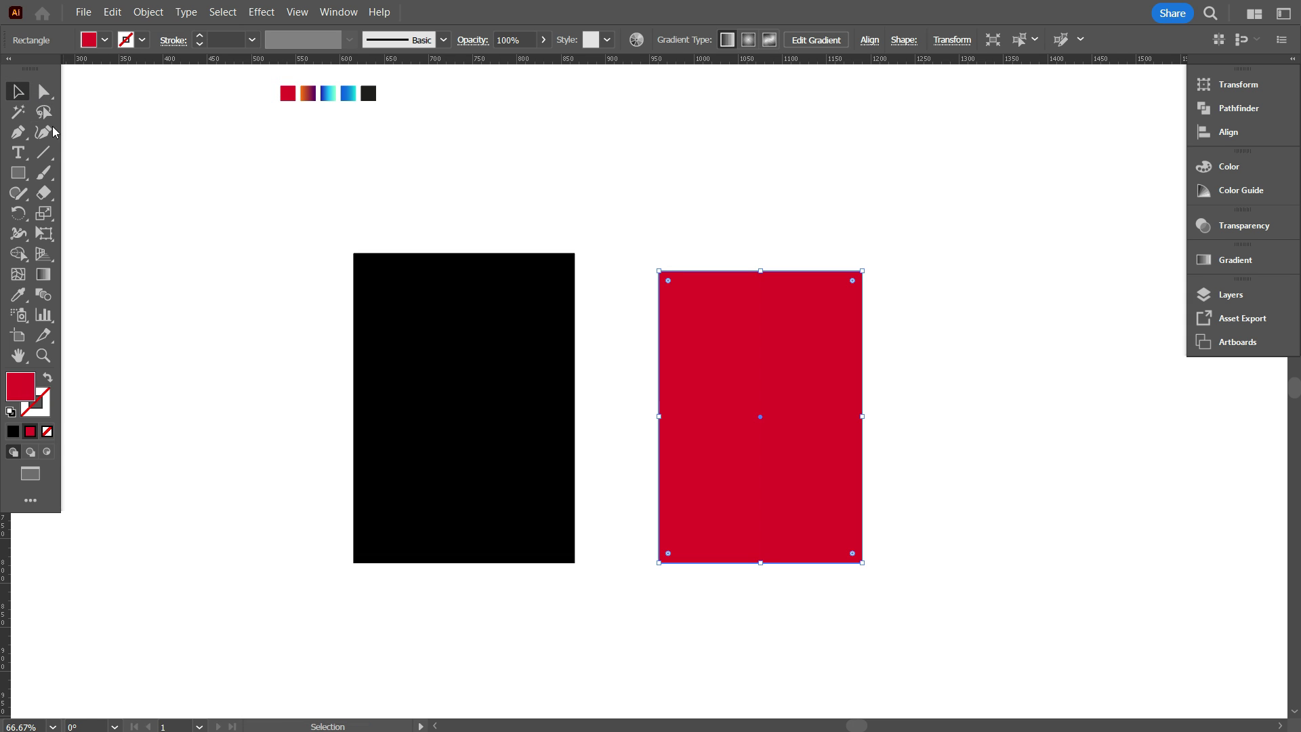
# Step: Center the red and black rectangles on each other horizontally and vertically and deselect them
pyautogui.moveTo(155, 201); pyautogui.dragTo(785, 343)
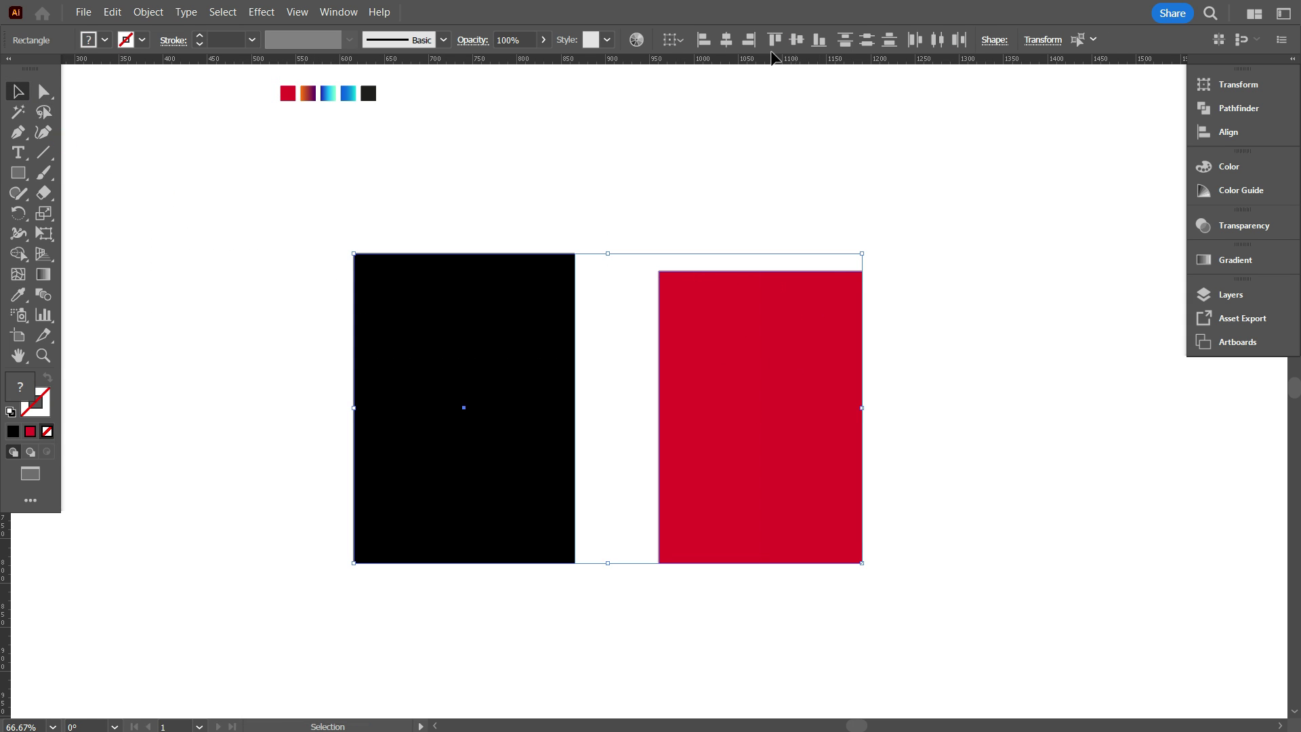
pyautogui.click(727, 39)
pyautogui.click(797, 39)
pyautogui.click(787, 221)
pyautogui.scroll(-1, 596, 410)
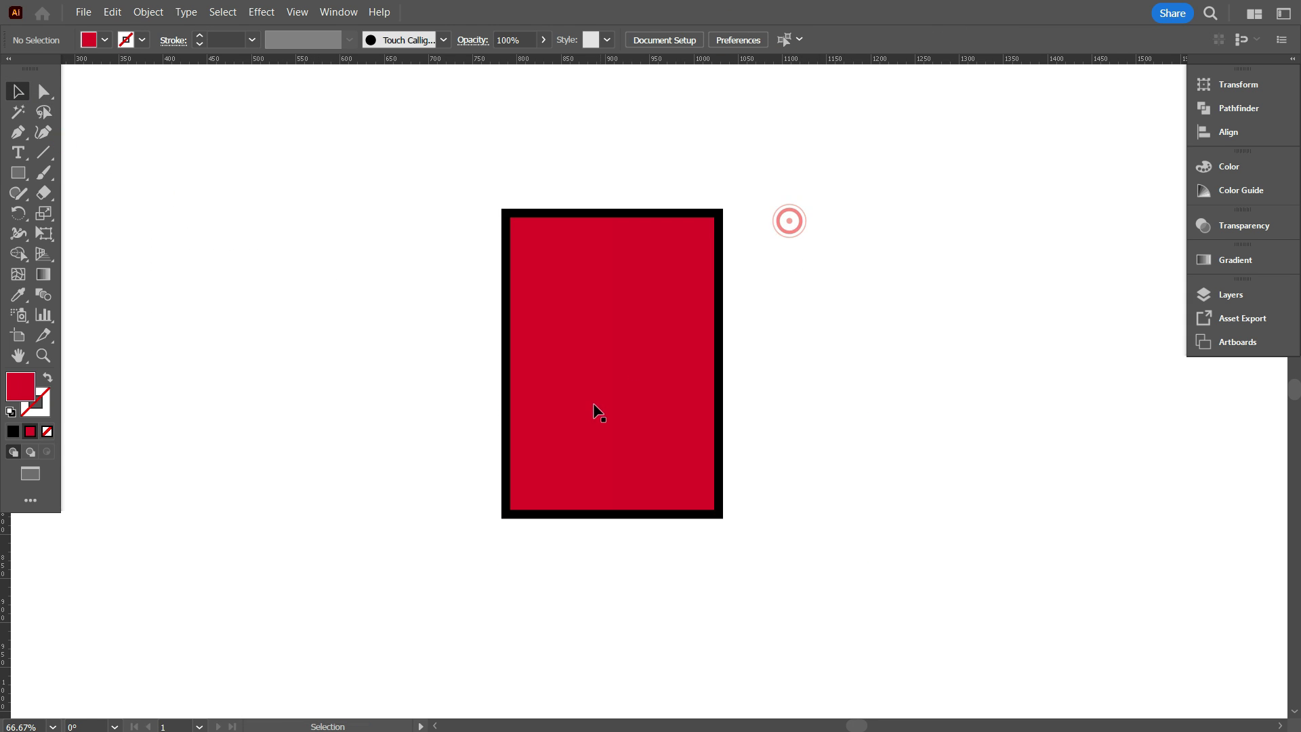
pyautogui.hotkey('ctrl', '1')
pyautogui.scroll(-1, 476, 308)
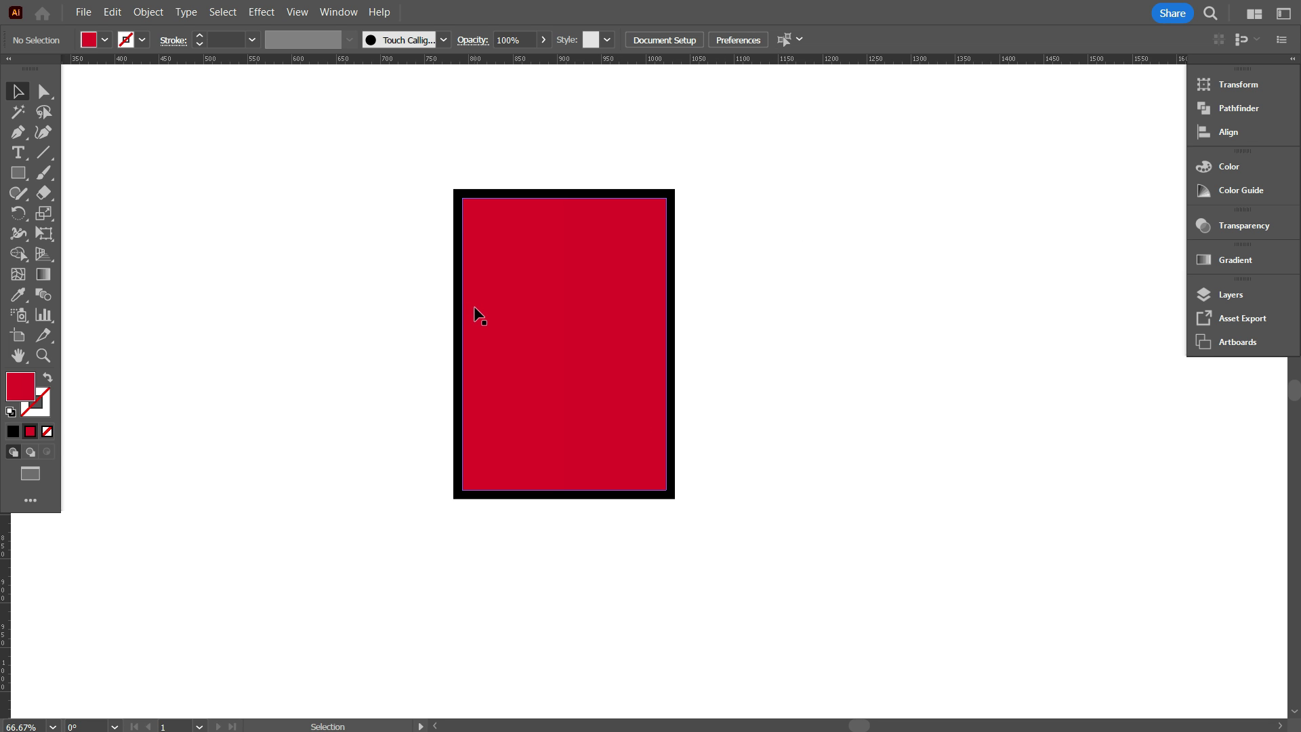
# Step: Duplicate the red and black rectangle pair horizontally to the right and deselect the copy
pyautogui.moveTo(375, 263); pyautogui.dragTo(962, 363)
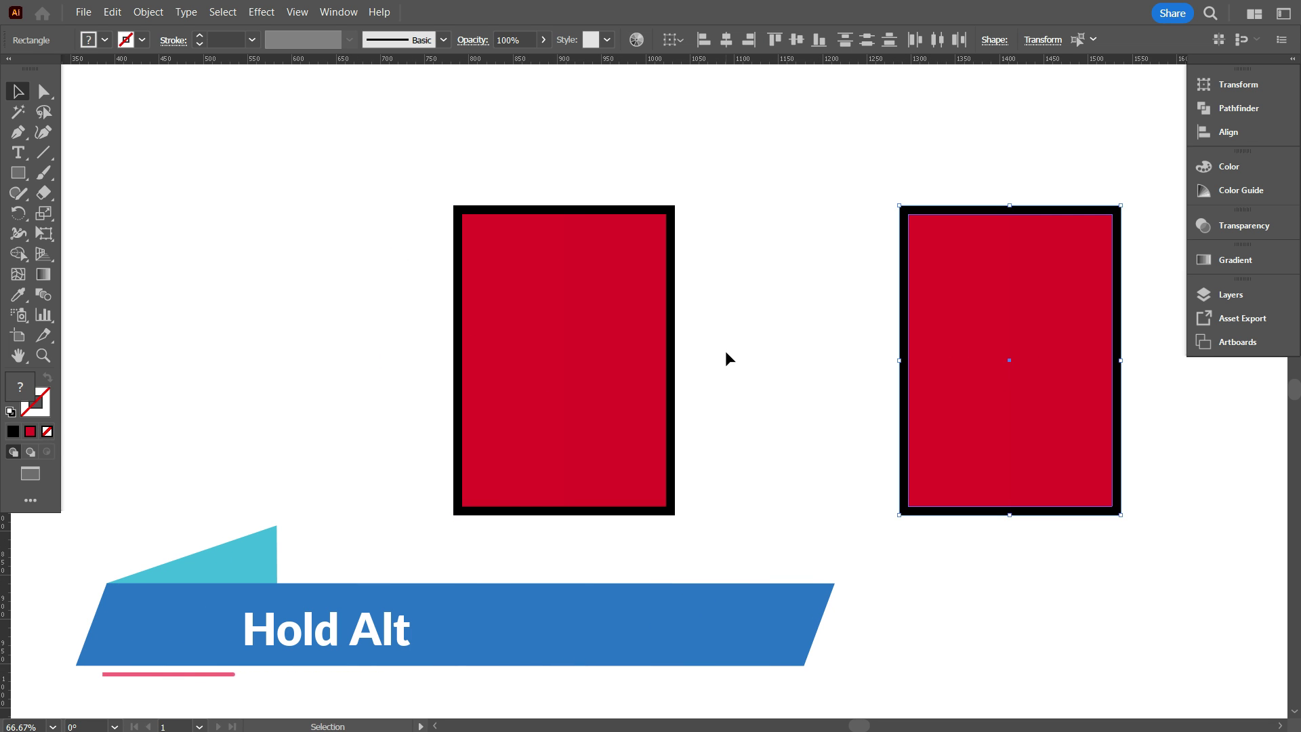
pyautogui.click(746, 348)
pyautogui.scroll(1, 587, 400)
pyautogui.scroll(-2, 758, 362)
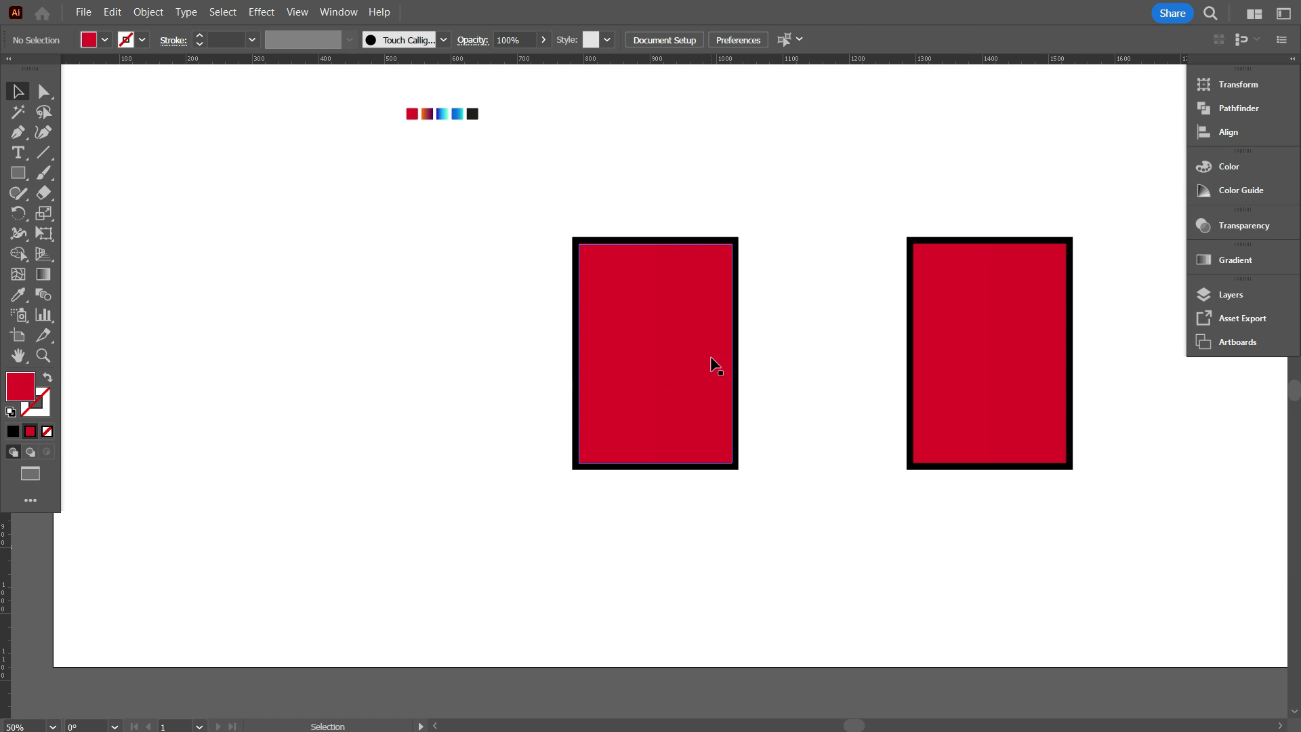
# Step: Move the duplicated rectangle pair farther right, away from the original pair
pyautogui.moveTo(776, 400); pyautogui.dragTo(619, 409)
pyautogui.moveTo(818, 408); pyautogui.dragTo(1047, 395)
pyautogui.click(749, 451)
pyautogui.scroll(1, 377, 406)
pyautogui.scroll(2, 555, 386)
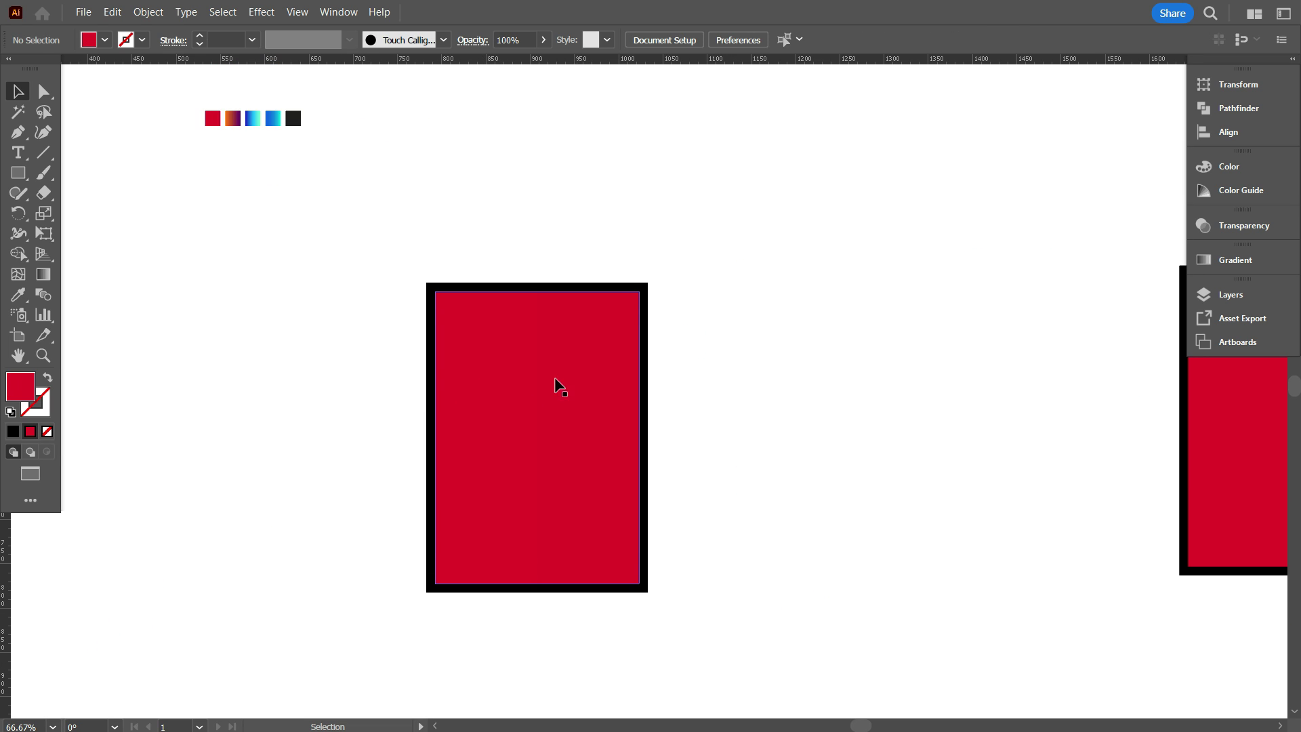
# Step: Move the original red and black rectangle pair about 305 px right and 31 px up, leaving free space below the swatches
pyautogui.scroll(1, 156, 140)
pyautogui.scroll(4, 156, 141)
pyautogui.scroll(2, 407, 183)
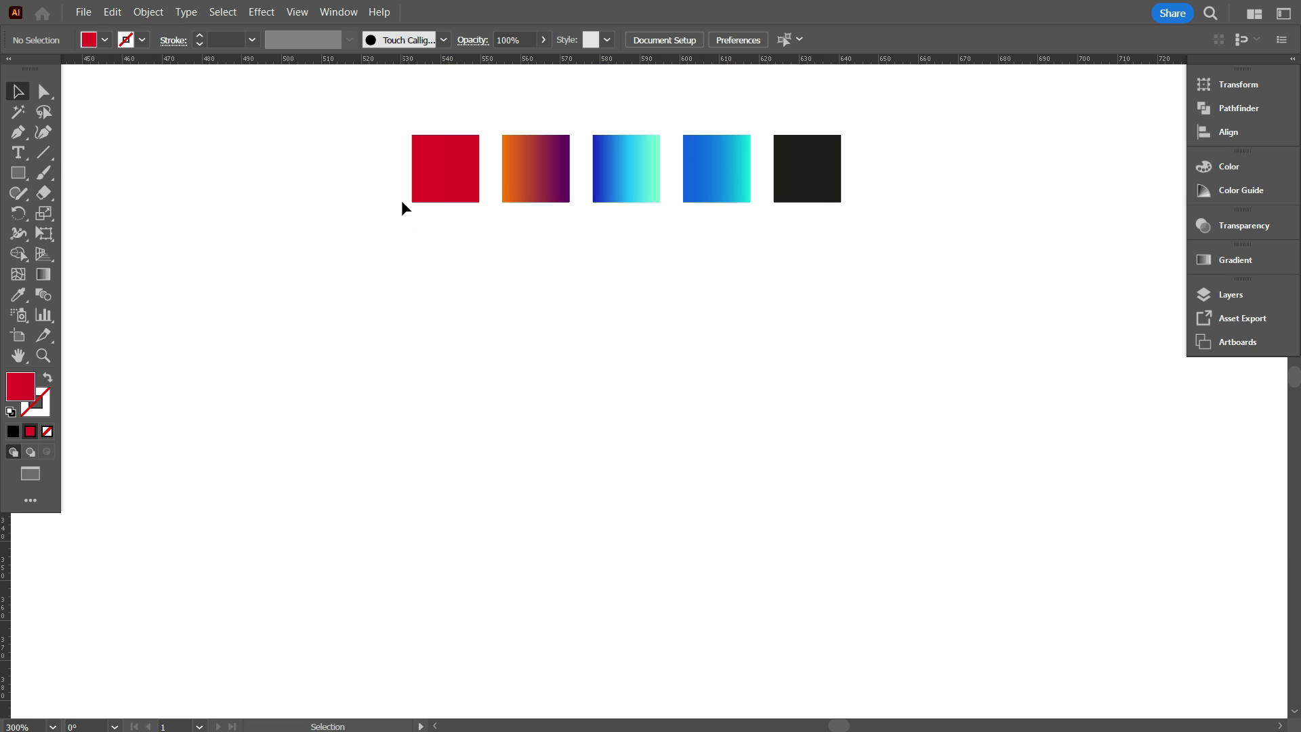
pyautogui.scroll(-1, 401, 201)
pyautogui.scroll(-2, 356, 215)
pyautogui.scroll(-2, 366, 217)
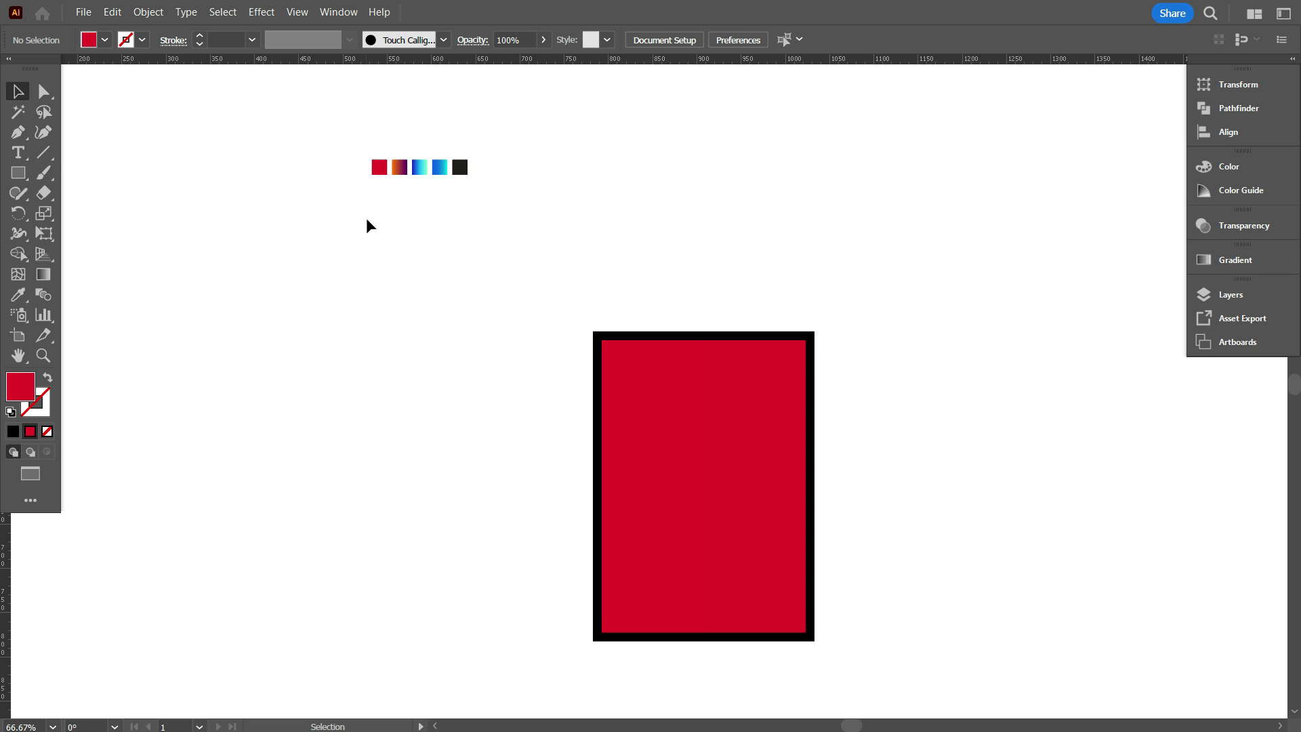
pyautogui.moveTo(681, 466); pyautogui.dragTo(952, 440)
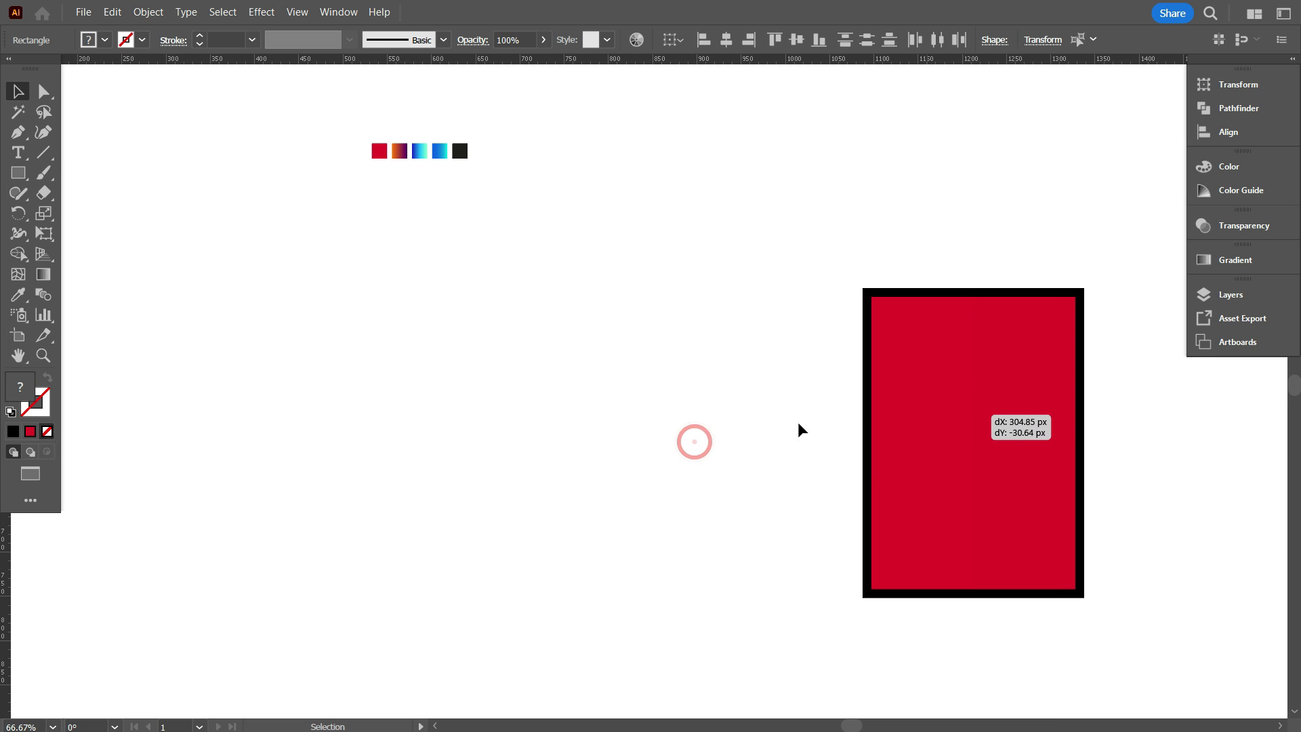
pyautogui.click(338, 176)
# Step: Draw a small red circle in the empty area below the swatches and duplicate it horizontally to the right
pyautogui.scroll(1, 339, 176)
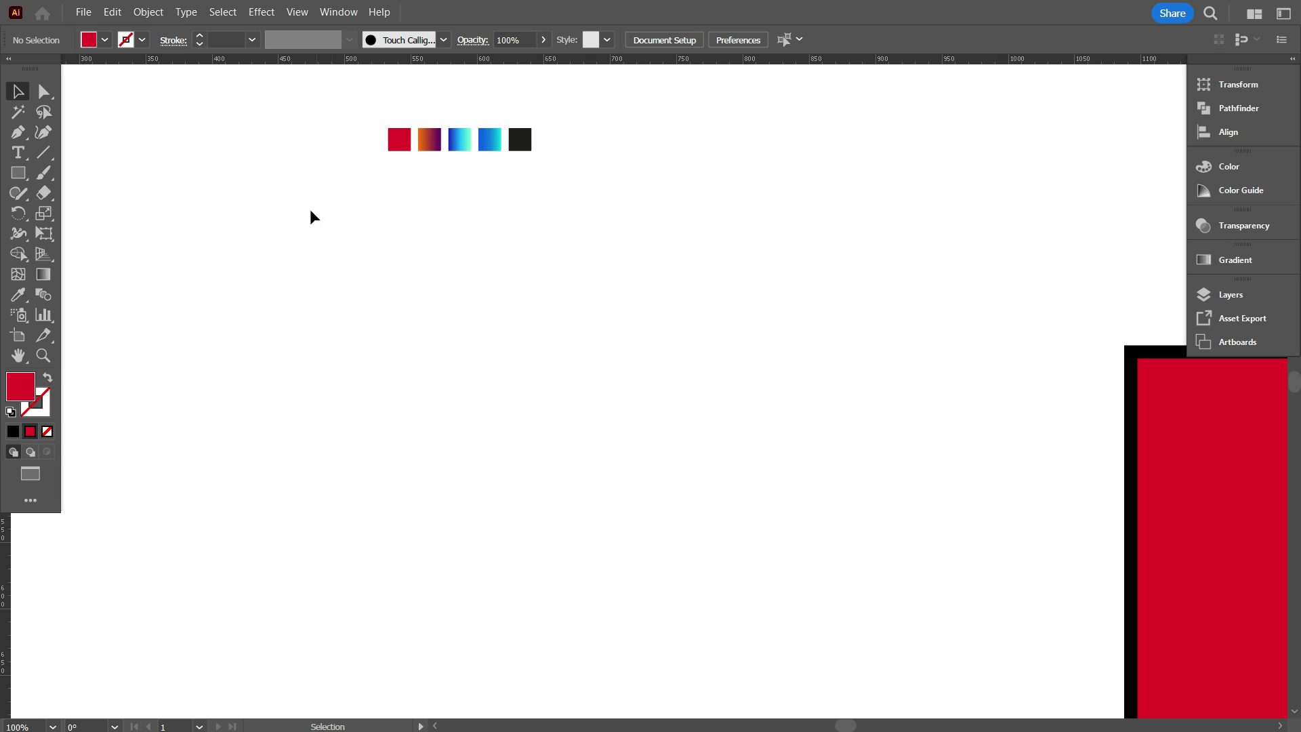
pyautogui.scroll(1, 322, 216)
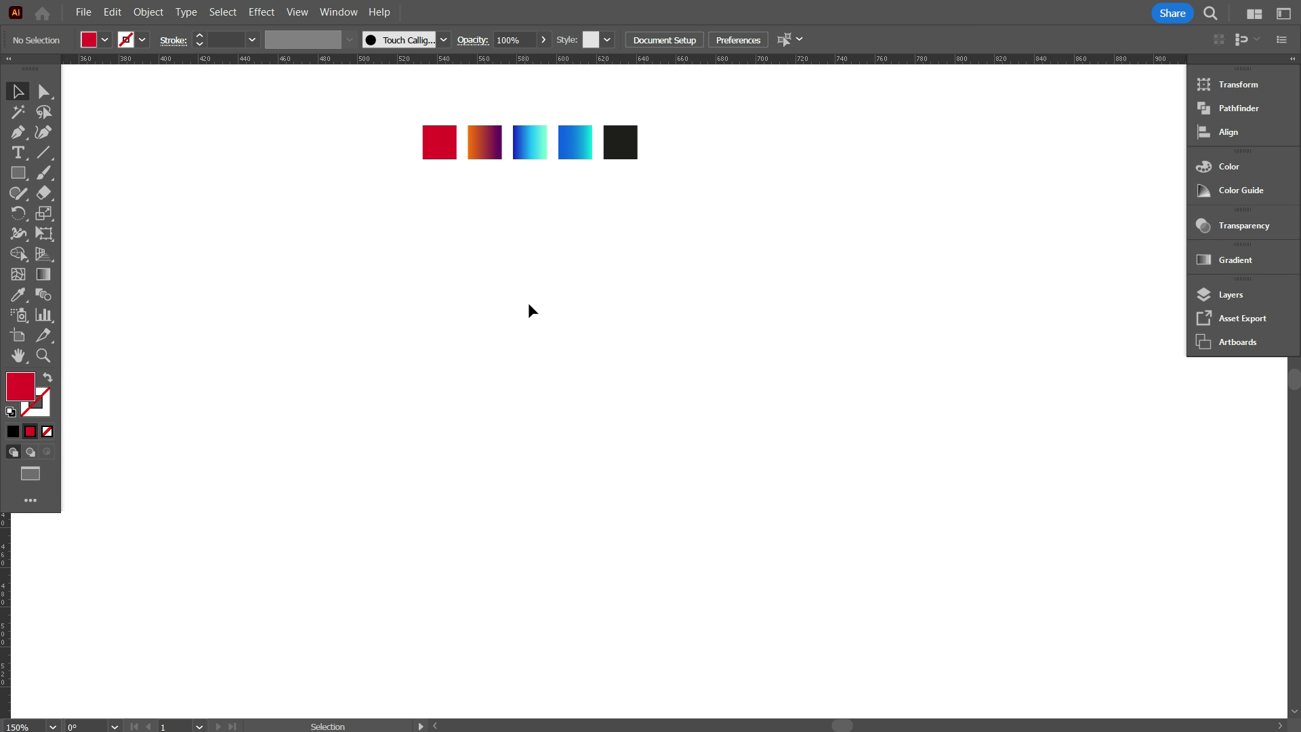
pyautogui.moveTo(19, 181); pyautogui.dragTo(59, 211)
pyautogui.moveTo(204, 369)
pyautogui.mouseDown()
pyautogui.moveTo(266, 429)
pyautogui.moveTo(251, 415)
pyautogui.moveTo(336, 404)
pyautogui.moveTo(751, 410)
pyautogui.moveTo(718, 409)
pyautogui.mouseUp()
pyautogui.click(24, 97)
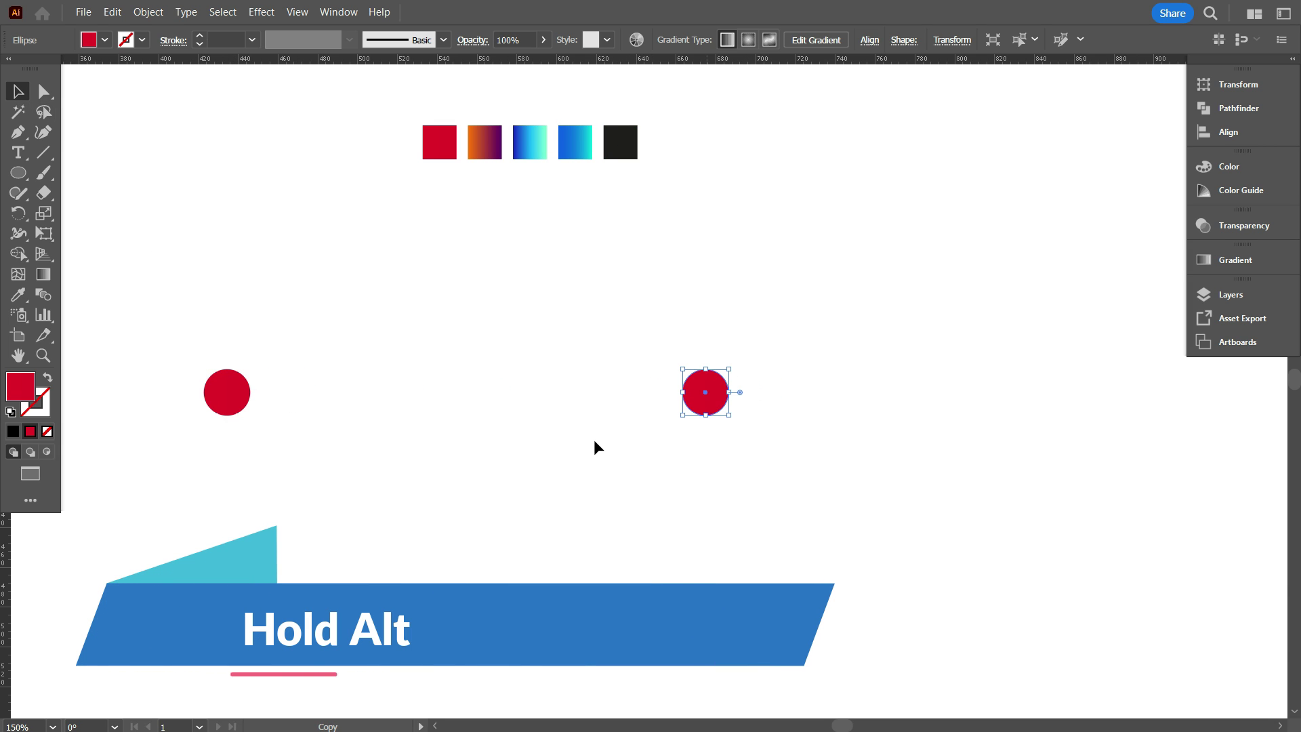
# Step: Fill the duplicated circle on the right with the orange-to-purple gradient sampled from the swatches, and deselect it
pyautogui.click(593, 439)
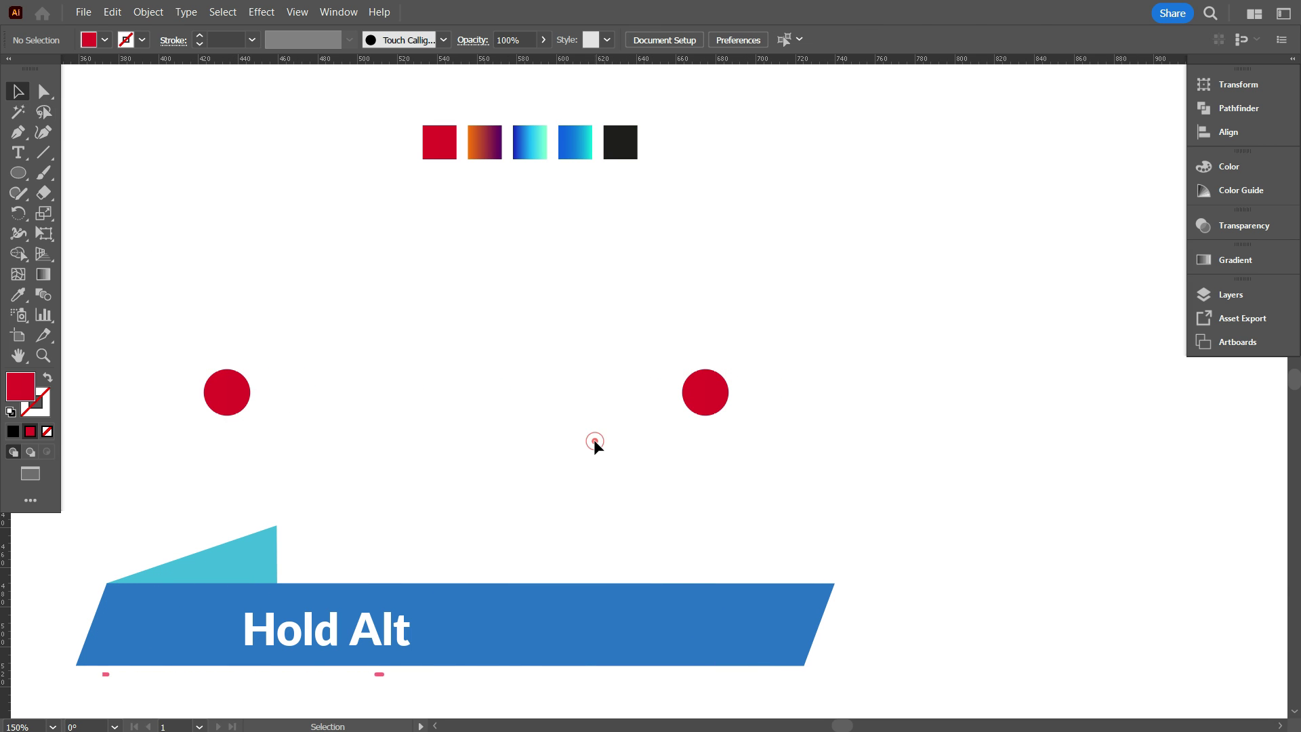
pyautogui.click(712, 409)
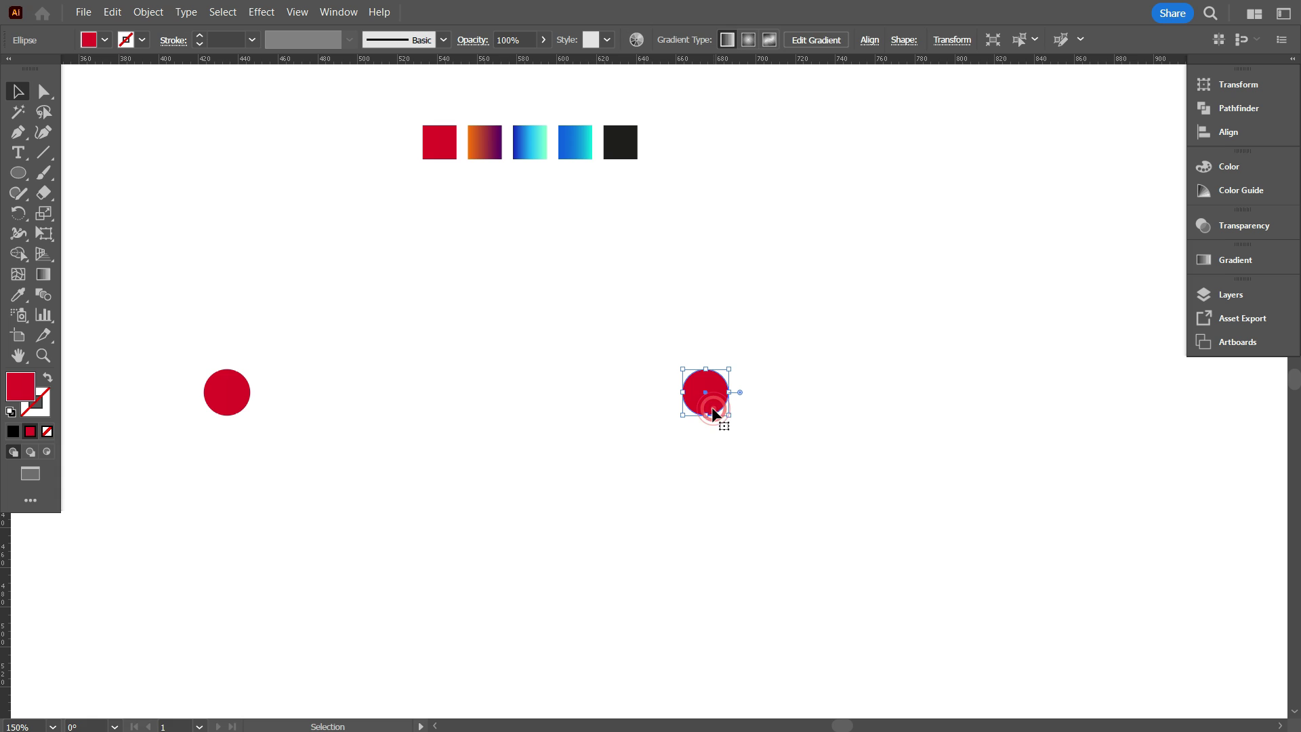
pyautogui.click(15, 296)
pyautogui.click(477, 150)
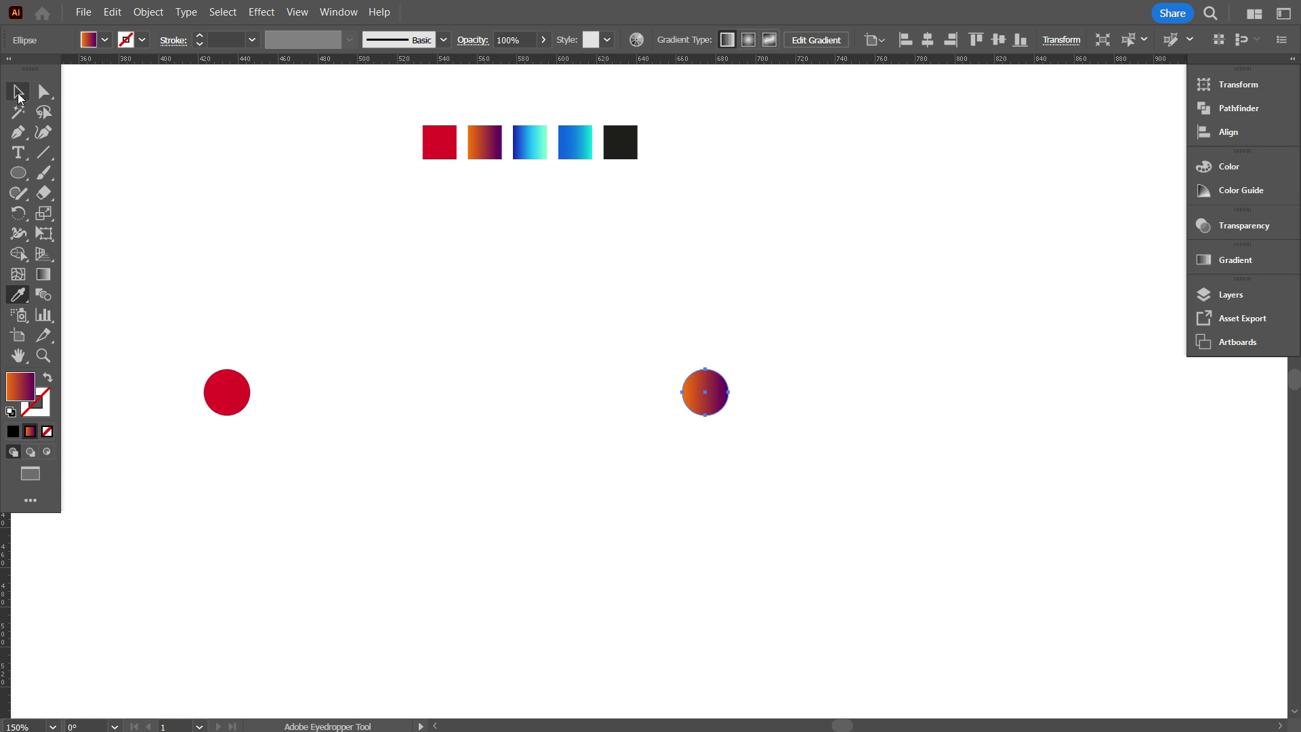
pyautogui.click(18, 95)
pyautogui.click(303, 253)
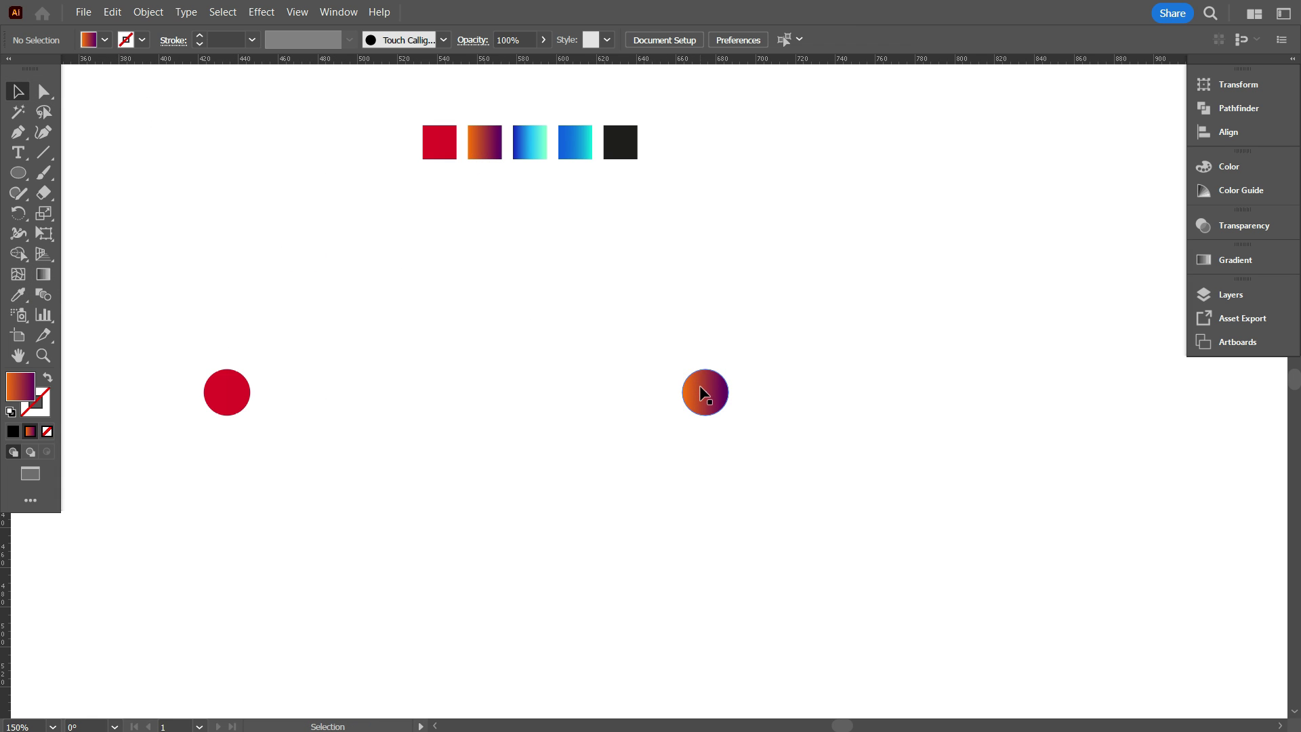
# Step: Enlarge the gradient circle proportionally from its centre so it is larger than the red one, and deselect it
pyautogui.click(712, 404)
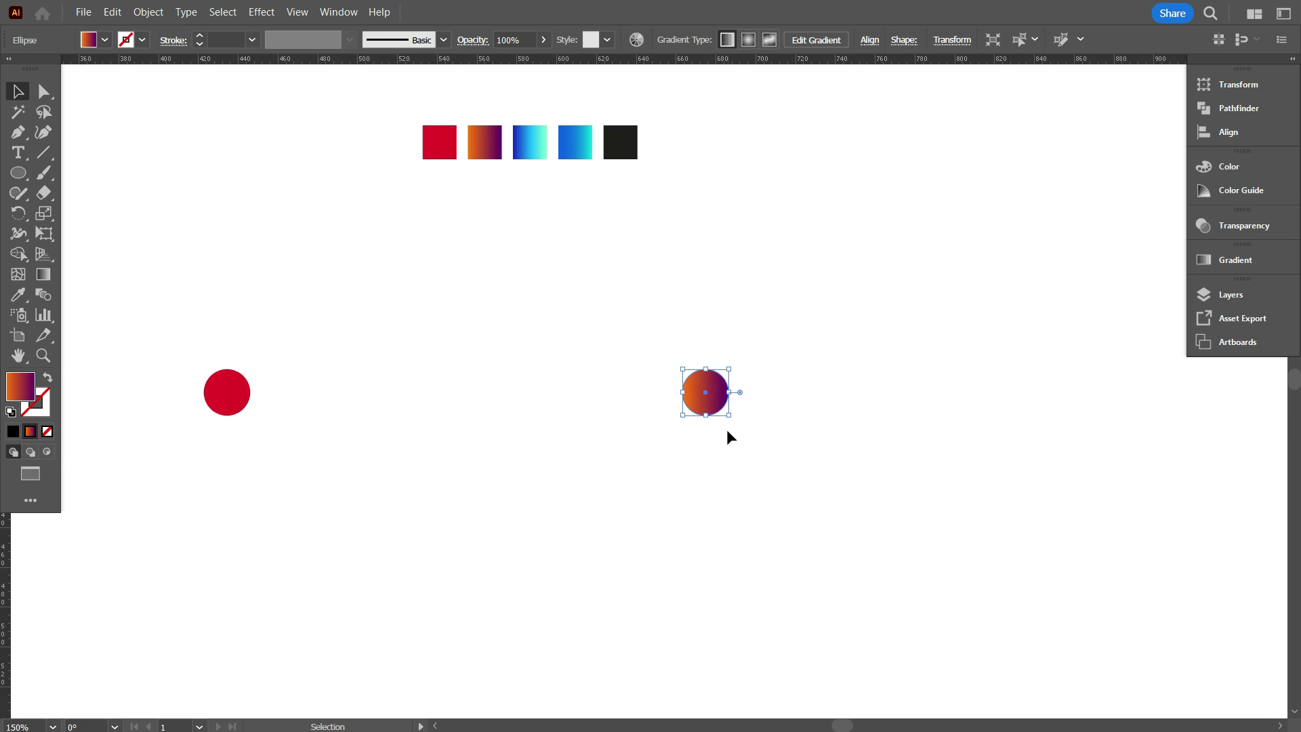
pyautogui.moveTo(734, 398)
pyautogui.mouseDown()
pyautogui.moveTo(757, 400)
pyautogui.moveTo(739, 394)
pyautogui.mouseUp()
pyautogui.click(648, 498)
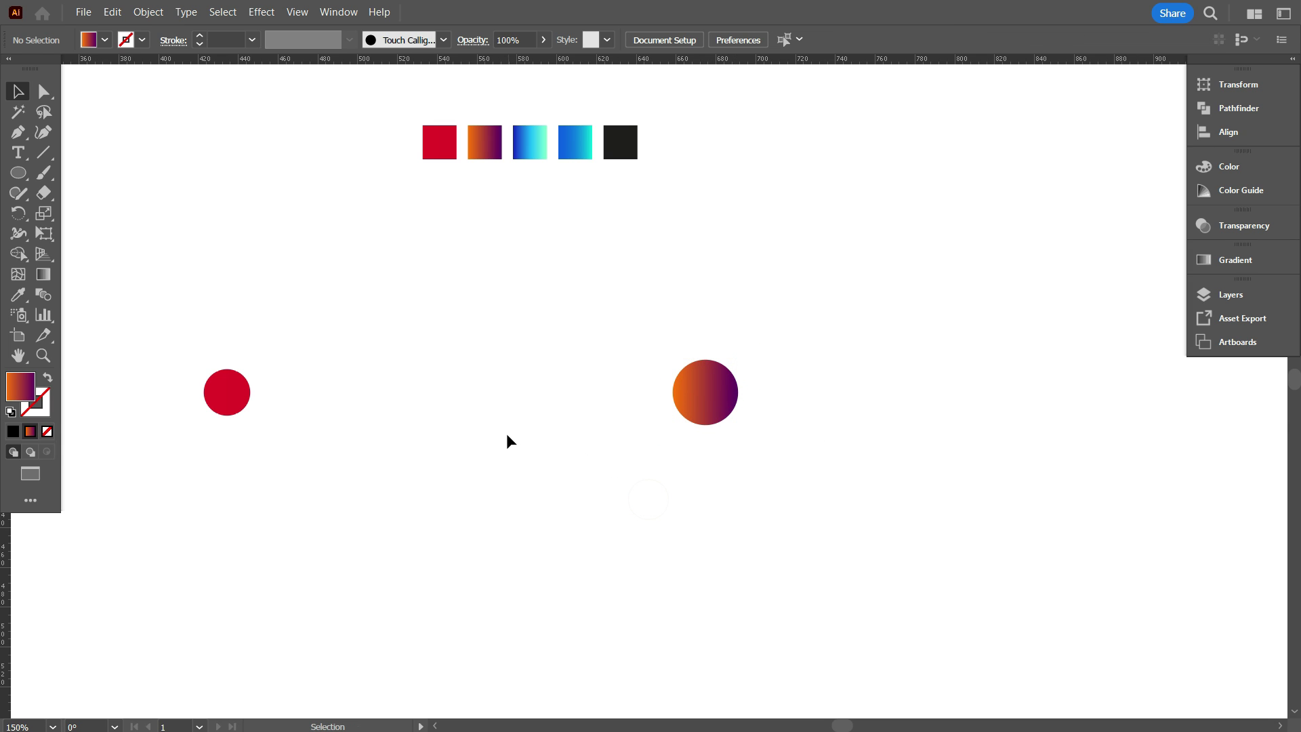
# Step: Align the red and gradient circles on their vertical centres and make a blend between them
pyautogui.scroll(-2, 503, 432)
pyautogui.scroll(1, 346, 424)
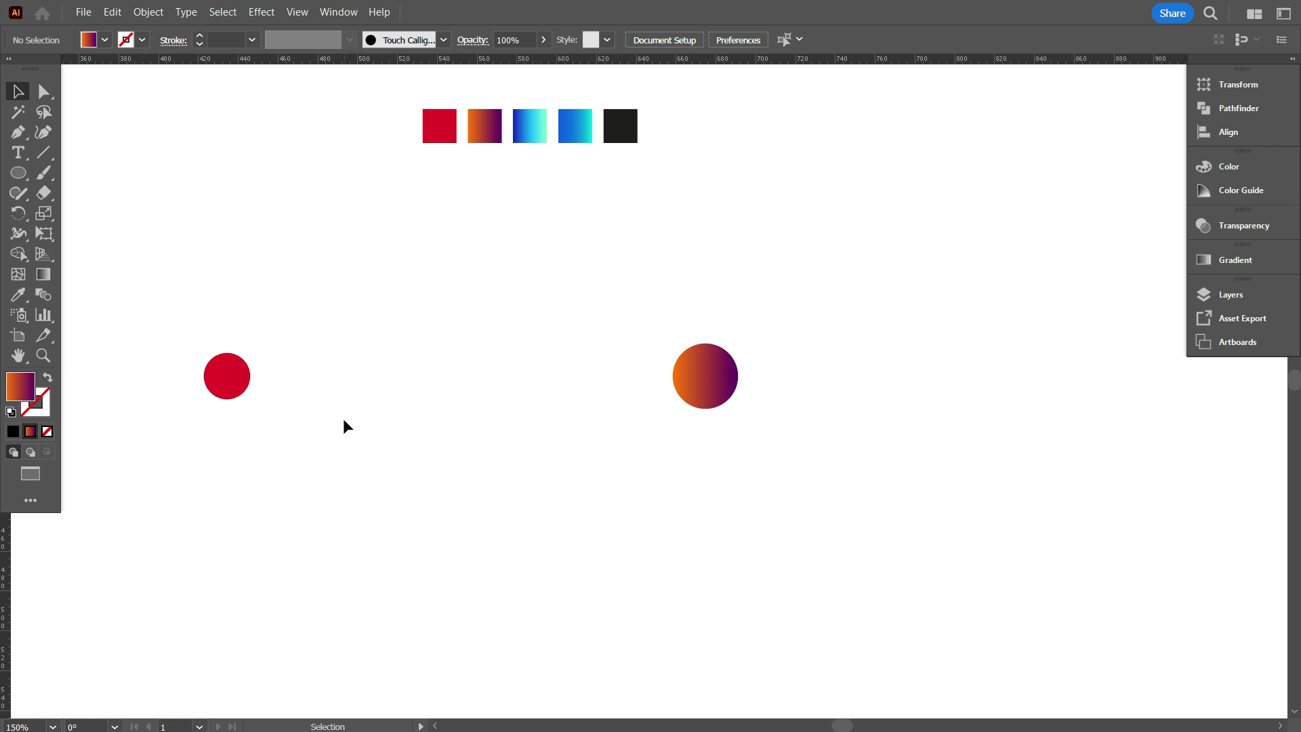
pyautogui.moveTo(166, 310); pyautogui.dragTo(815, 431)
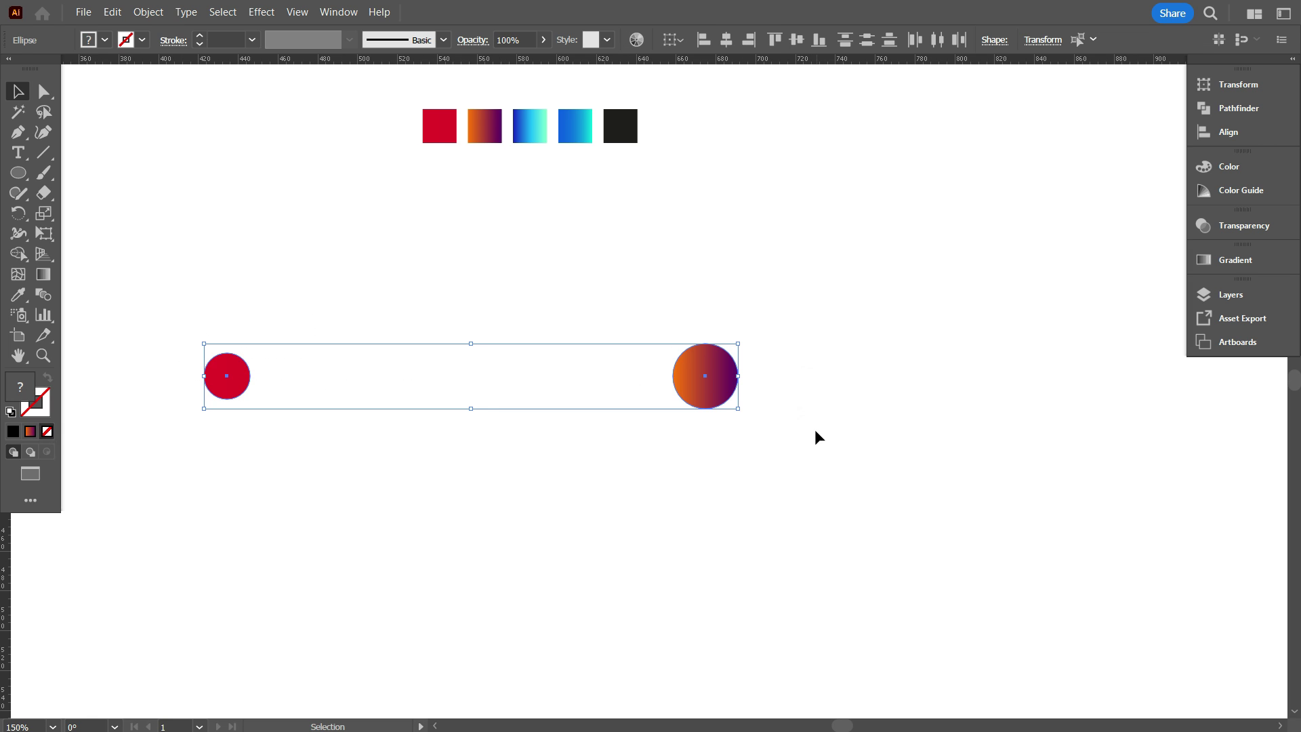
pyautogui.click(797, 42)
pyautogui.click(149, 14)
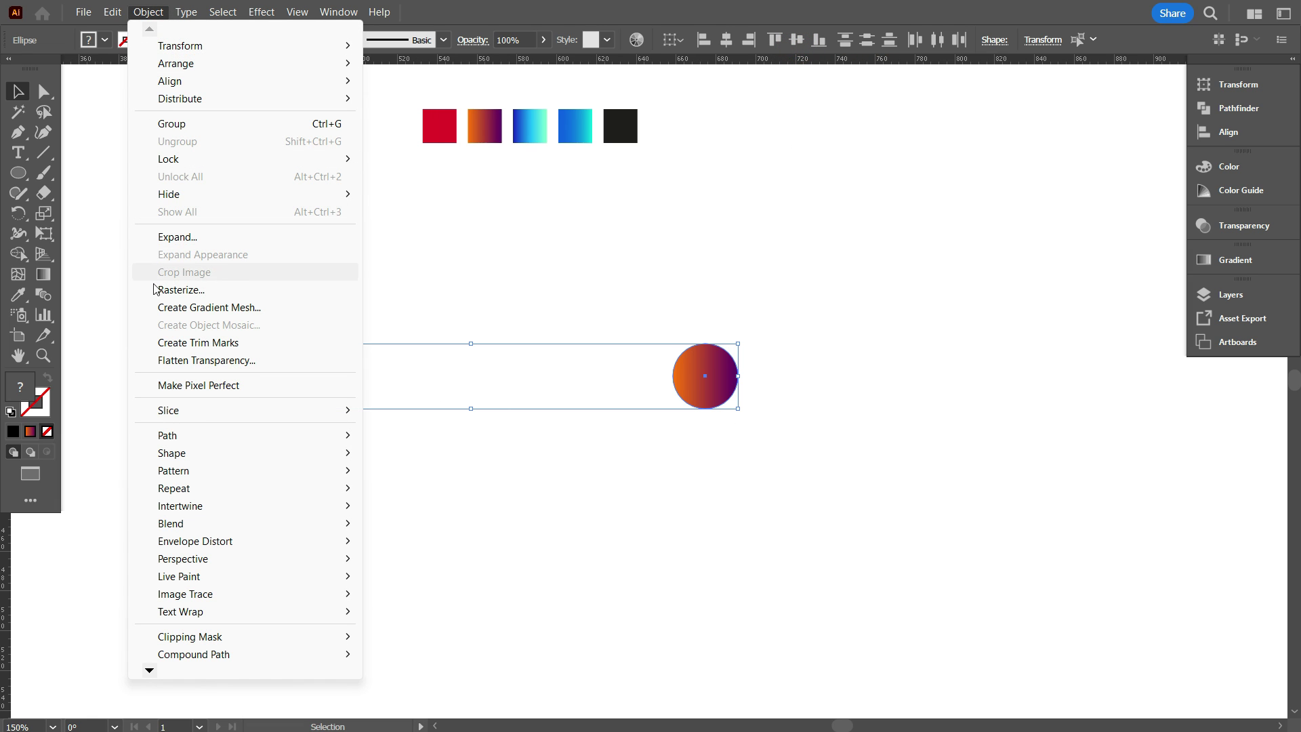
pyautogui.moveTo(170, 526)
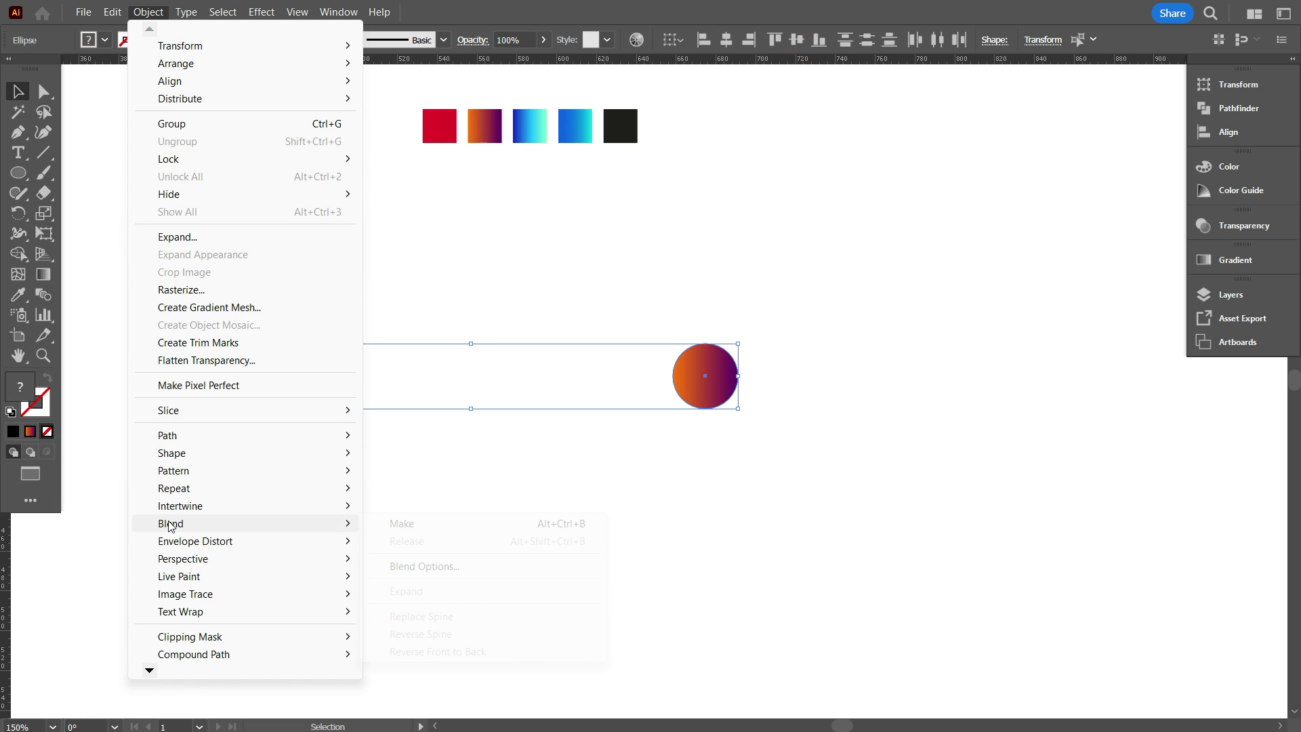
pyautogui.click(433, 529)
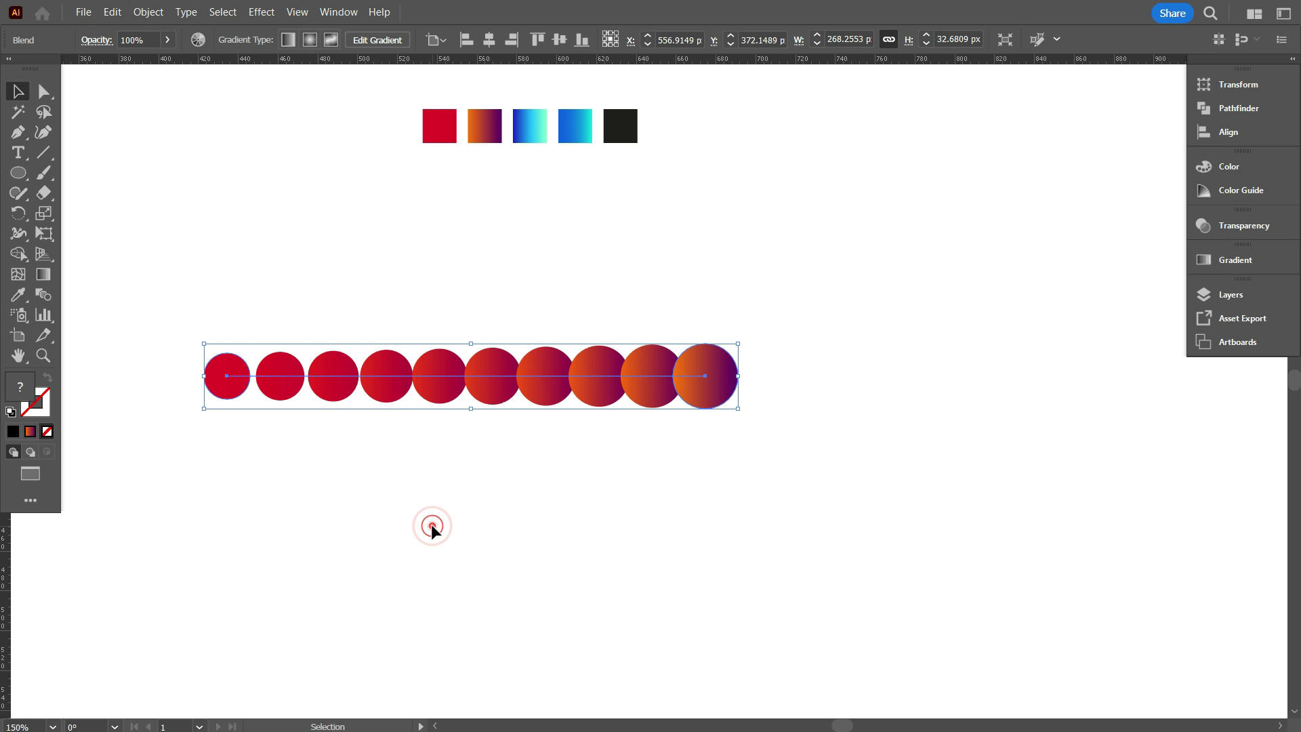
# Step: Set the blend's spacing to Specified Steps with 1000 steps
pyautogui.doubleClick(45, 296)
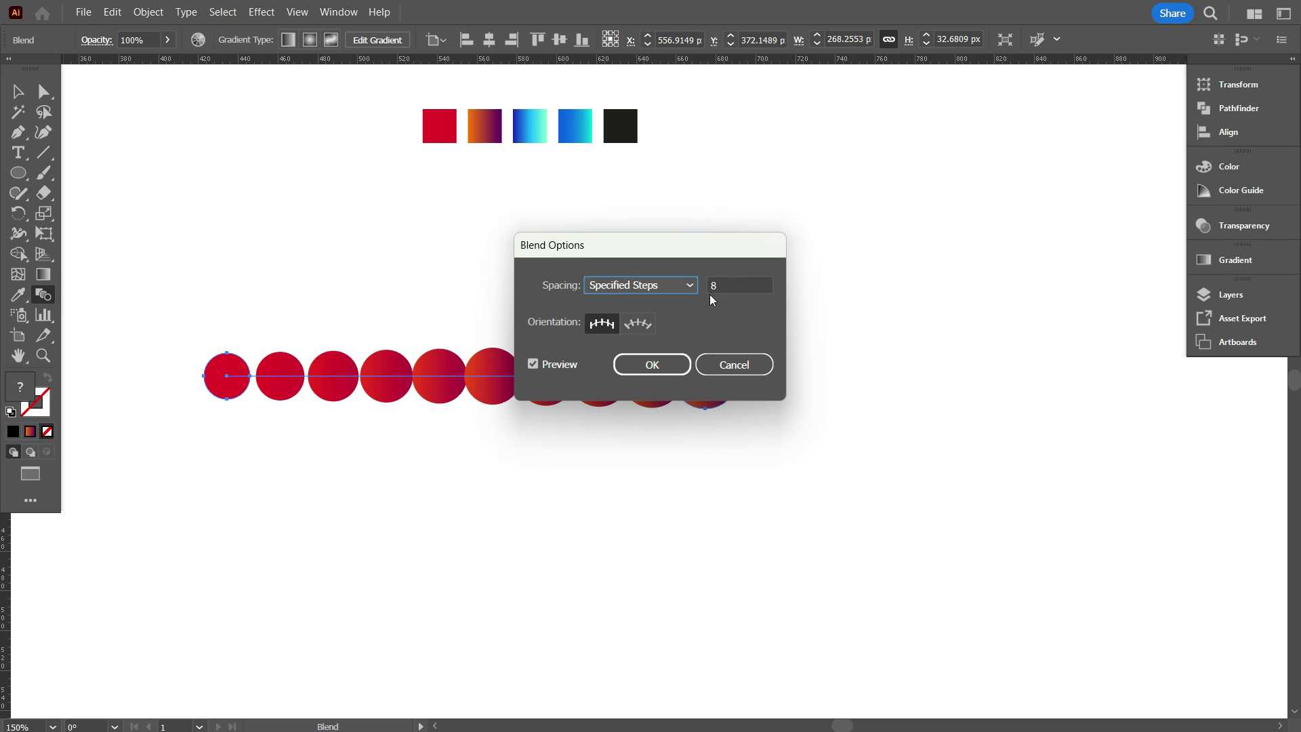
pyautogui.click(680, 285)
pyautogui.click(660, 323)
pyautogui.moveTo(737, 285); pyautogui.dragTo(709, 285)
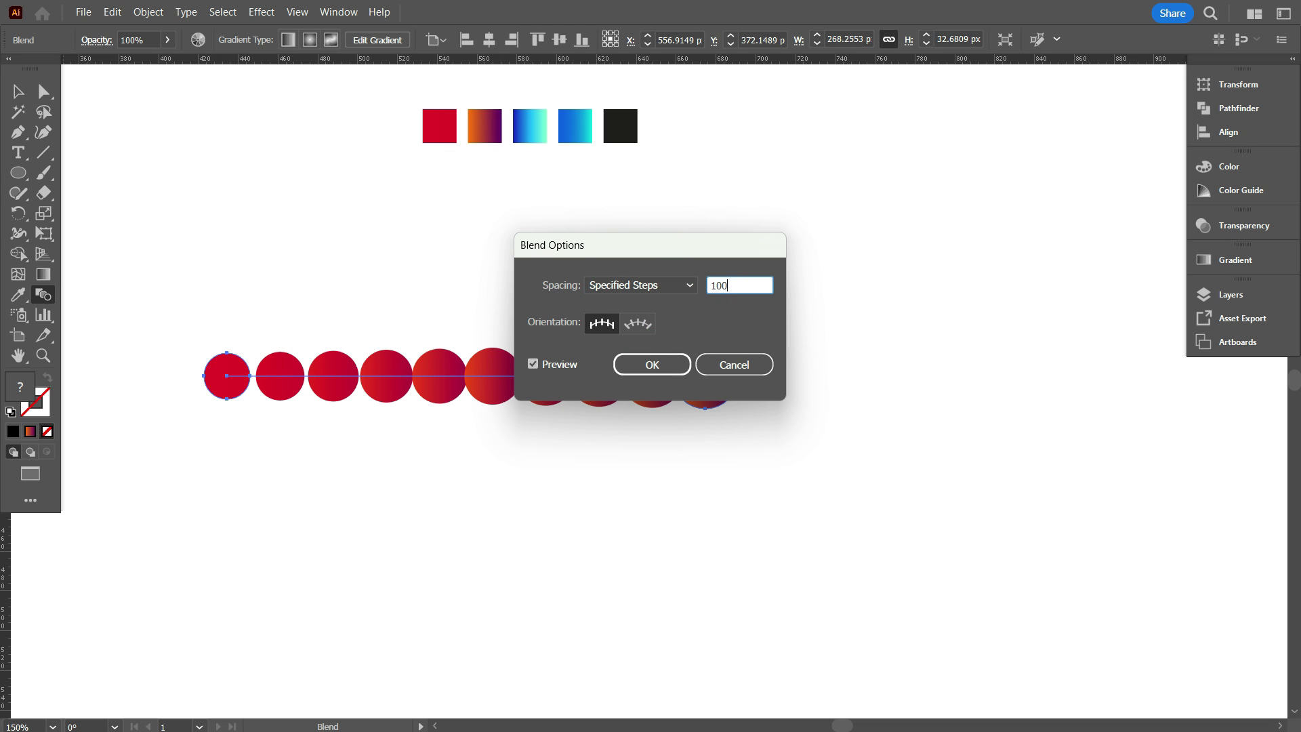
pyautogui.write('1000')
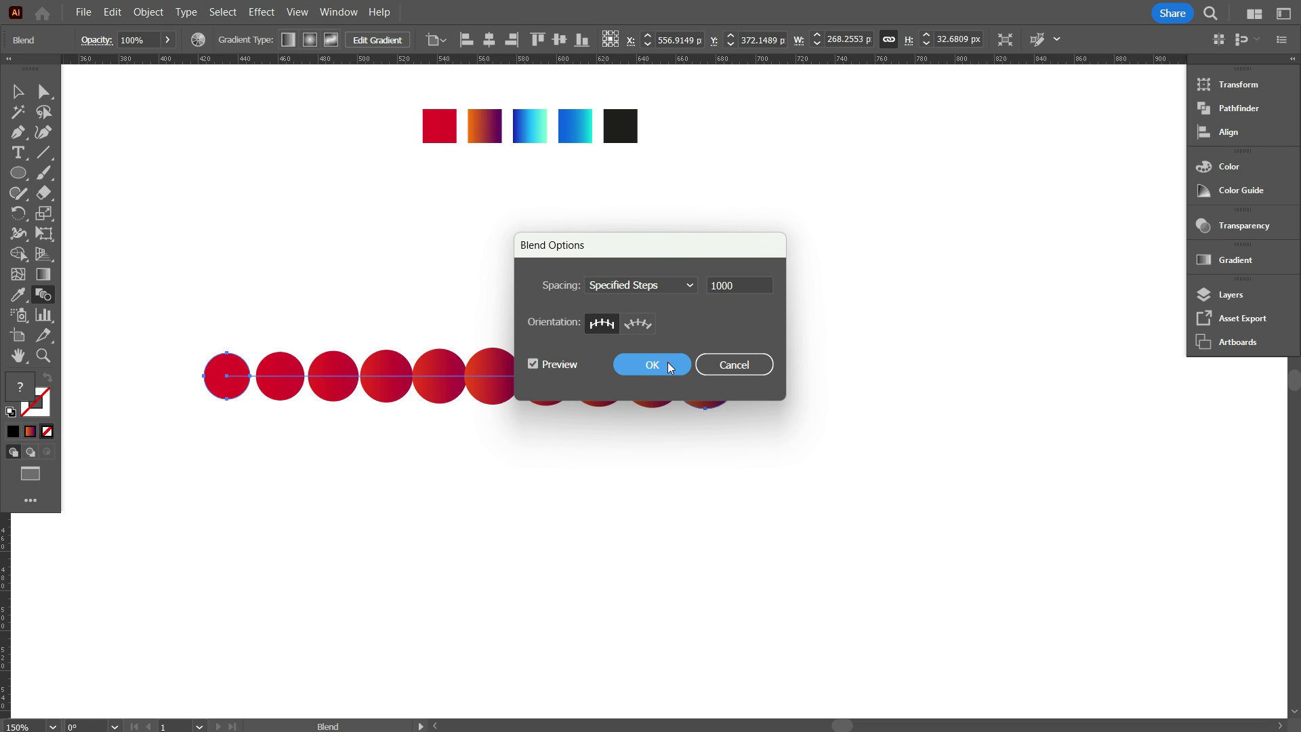
pyautogui.click(669, 365)
pyautogui.press('v')
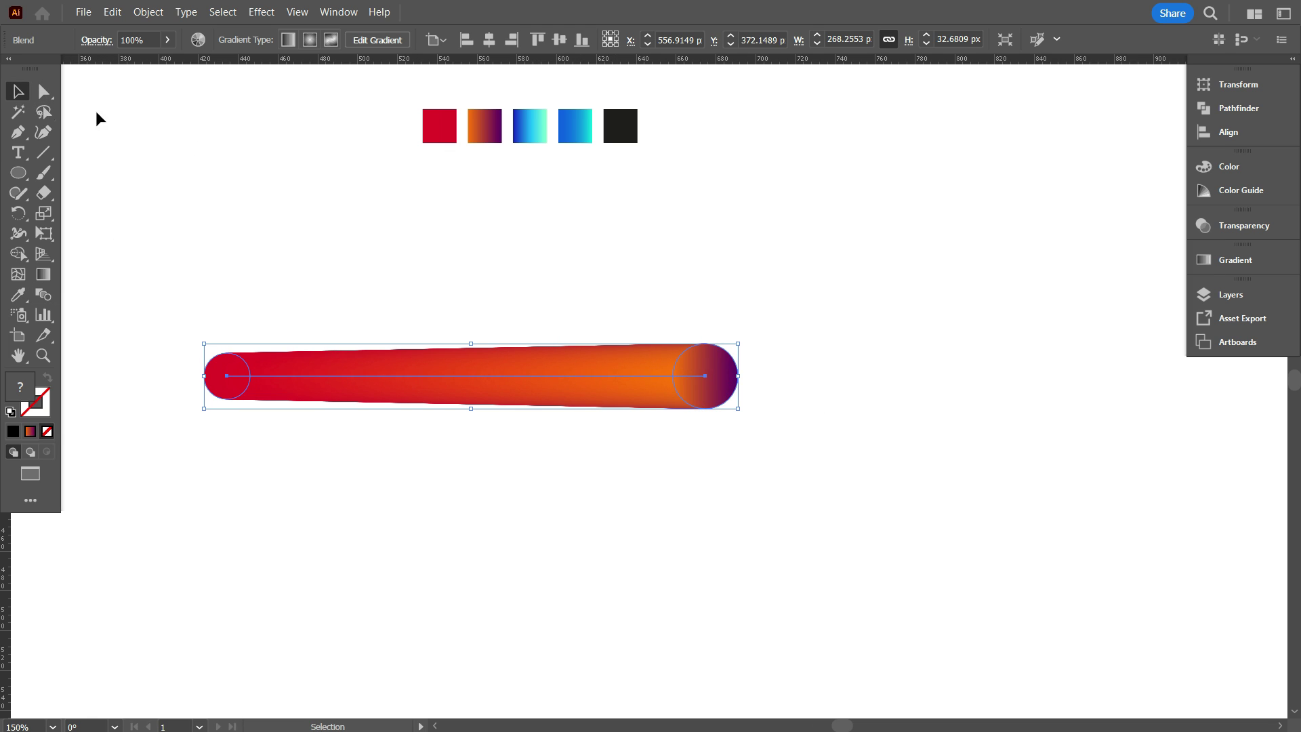
# Step: Enlarge the blend proportionally to about 462 px wide and move it into the open area left of the card
pyautogui.click(436, 312)
pyautogui.scroll(1, 421, 322)
pyautogui.scroll(-1, 555, 332)
pyautogui.moveTo(818, 429); pyautogui.dragTo(699, 365)
pyautogui.moveTo(624, 360); pyautogui.dragTo(817, 304)
pyautogui.click(502, 420)
pyautogui.hotkey('ctrl', '-')
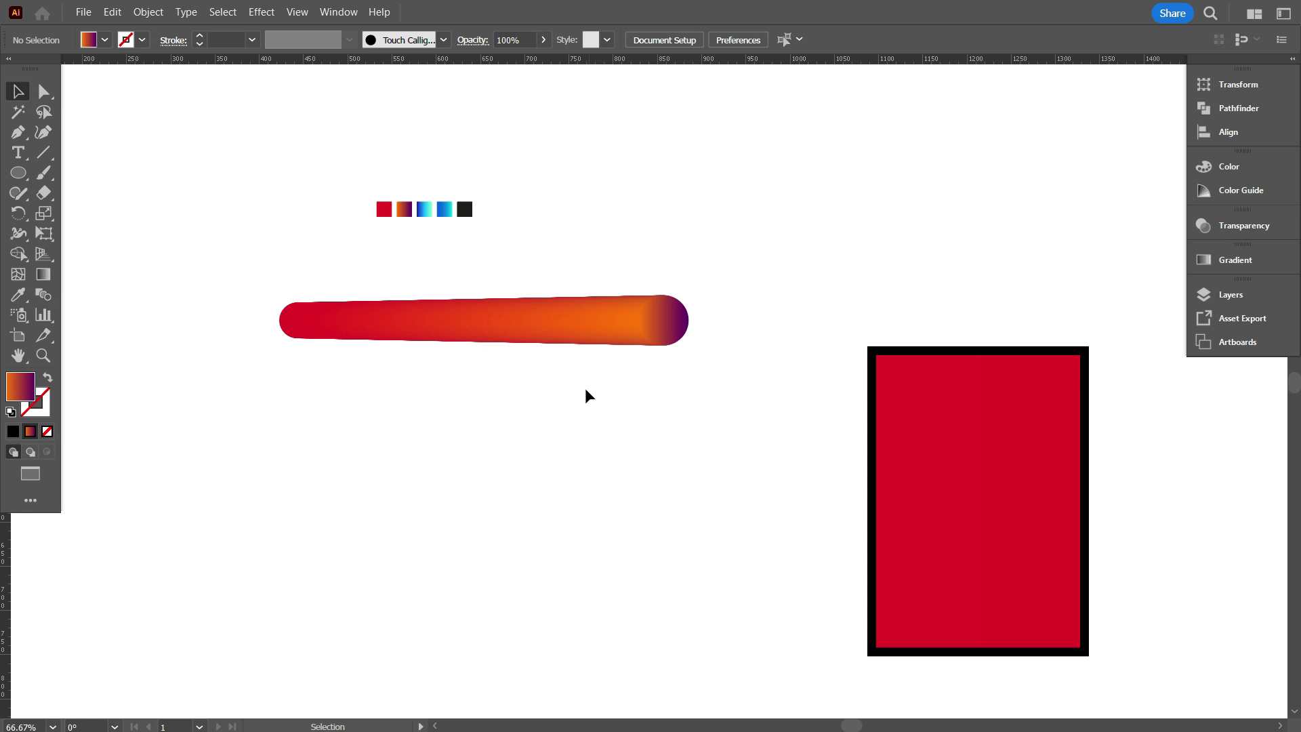
pyautogui.scroll(-2, 591, 386)
pyautogui.moveTo(595, 300); pyautogui.dragTo(681, 405)
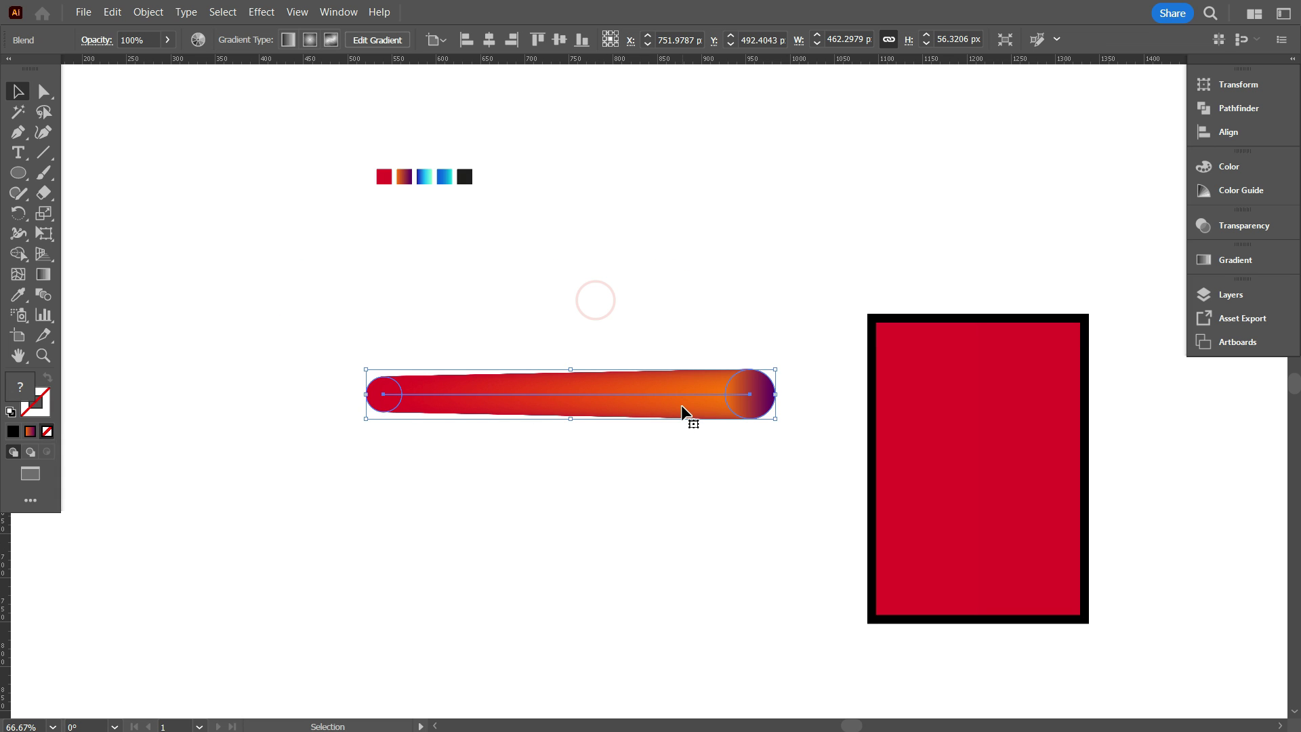
# Step: Enlarge the blend further to about 607 px wide, reposition it between the swatches and the card, and deselect it
pyautogui.scroll(-2, 681, 413)
pyautogui.click(700, 459)
pyautogui.click(678, 372)
pyautogui.moveTo(775, 362); pyautogui.dragTo(565, 400)
pyautogui.moveTo(818, 409); pyautogui.dragTo(710, 399)
pyautogui.moveTo(604, 412); pyautogui.dragTo(683, 343)
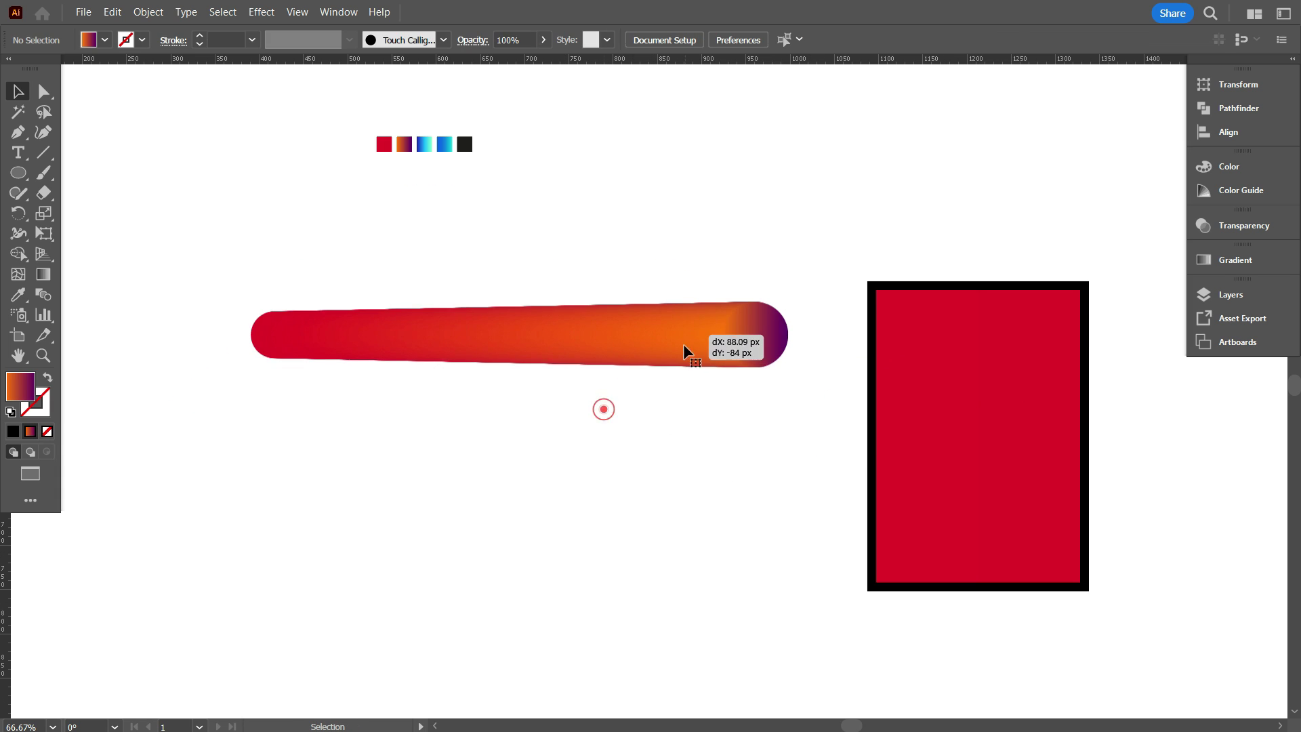
pyautogui.click(696, 489)
# Step: Paint a freehand zigzag stroke with the Paintbrush in the empty area below the blend
pyautogui.scroll(-1, 696, 488)
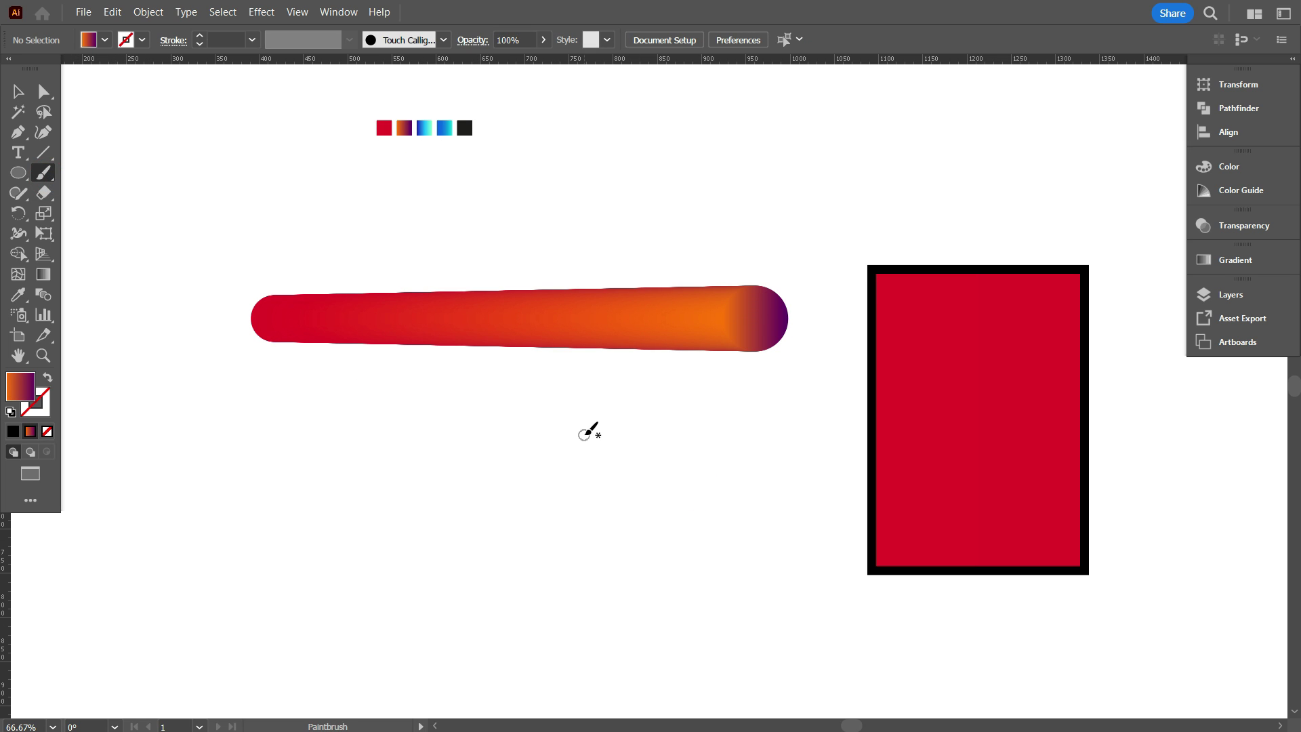
pyautogui.scroll(-1, 586, 420)
pyautogui.moveTo(589, 387)
pyautogui.mouseDown()
pyautogui.moveTo(539, 495)
pyautogui.moveTo(624, 461)
pyautogui.moveTo(566, 545)
pyautogui.moveTo(652, 533)
pyautogui.moveTo(498, 648)
pyautogui.mouseUp()
pyautogui.scroll(-2, 657, 520)
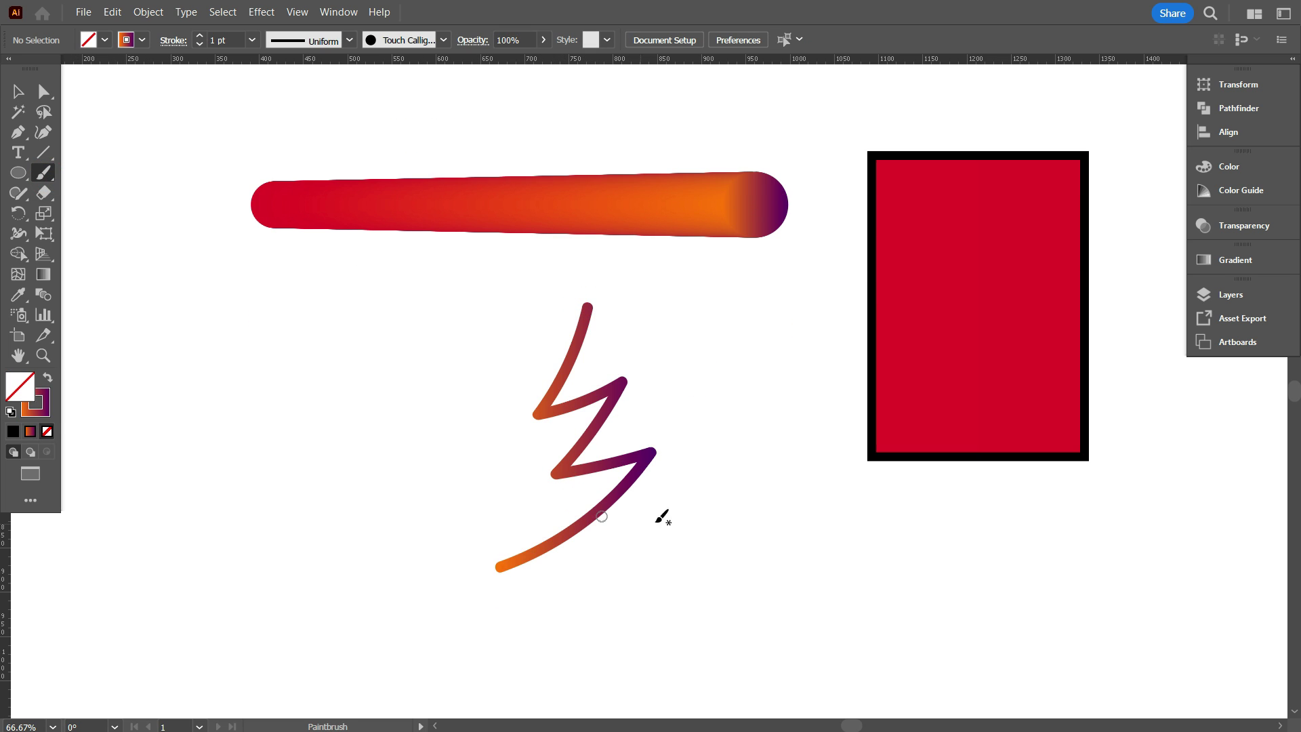
# Step: Paint a second, more angular zigzag stroke left of the first one and delete the first stroke
pyautogui.scroll(-2, 662, 516)
pyautogui.moveTo(433, 295)
pyautogui.mouseDown()
pyautogui.moveTo(427, 381)
pyautogui.moveTo(355, 433)
pyautogui.moveTo(315, 605)
pyautogui.mouseUp()
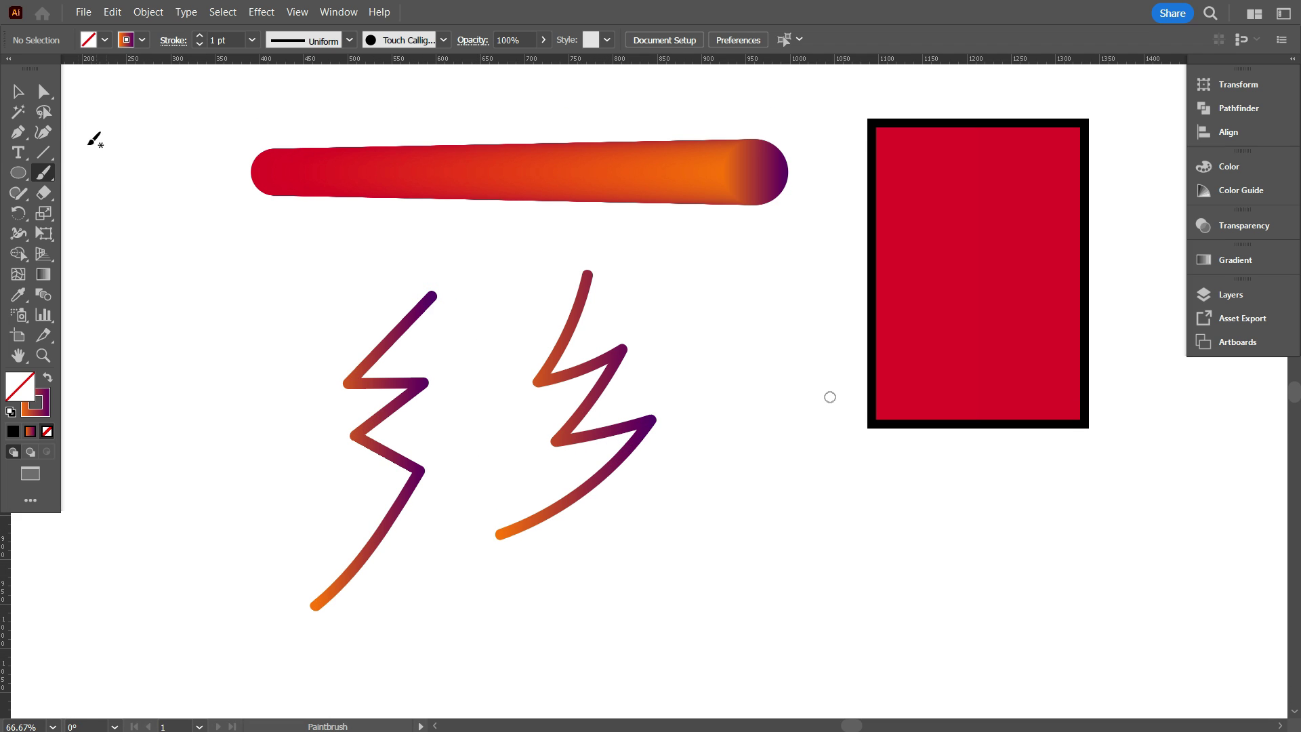
pyautogui.moveTo(517, 294); pyautogui.dragTo(634, 460)
pyautogui.press('Delete')
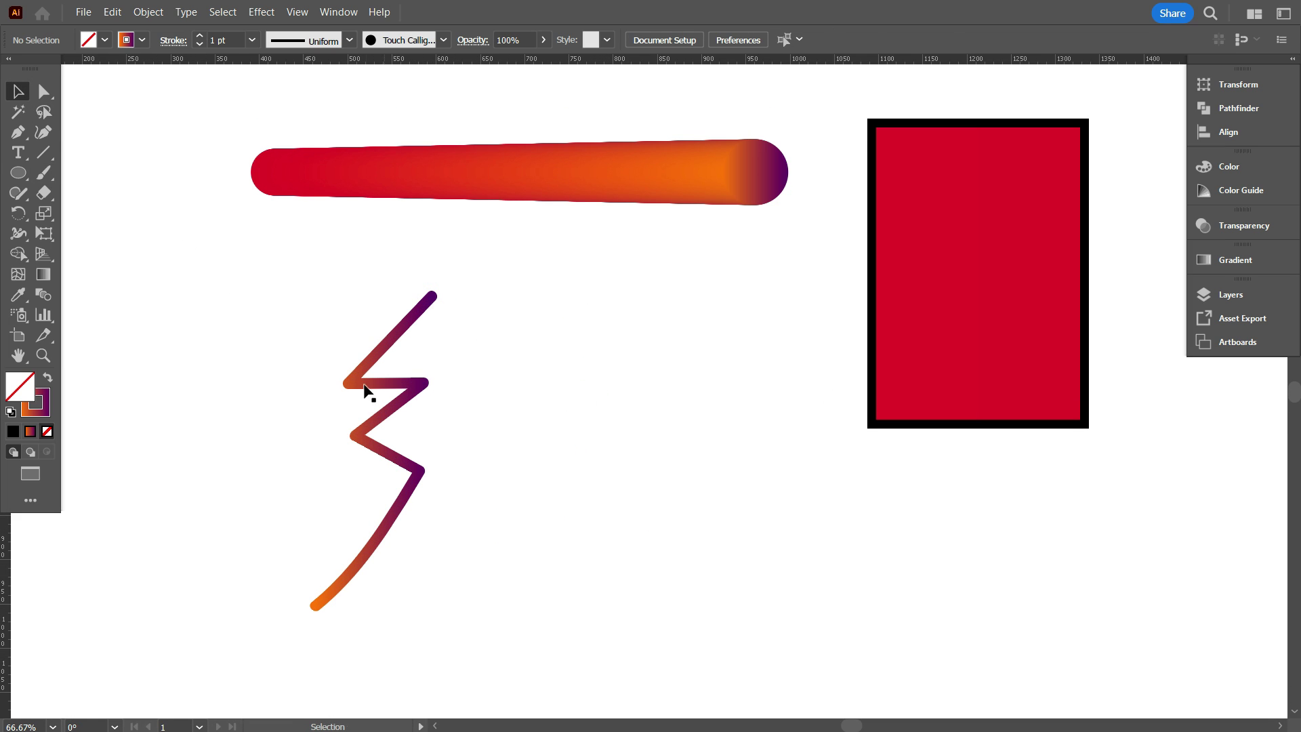
# Step: Replace the blend's spine with the remaining zigzag stroke and deselect the result
pyautogui.moveTo(205, 165); pyautogui.dragTo(450, 439)
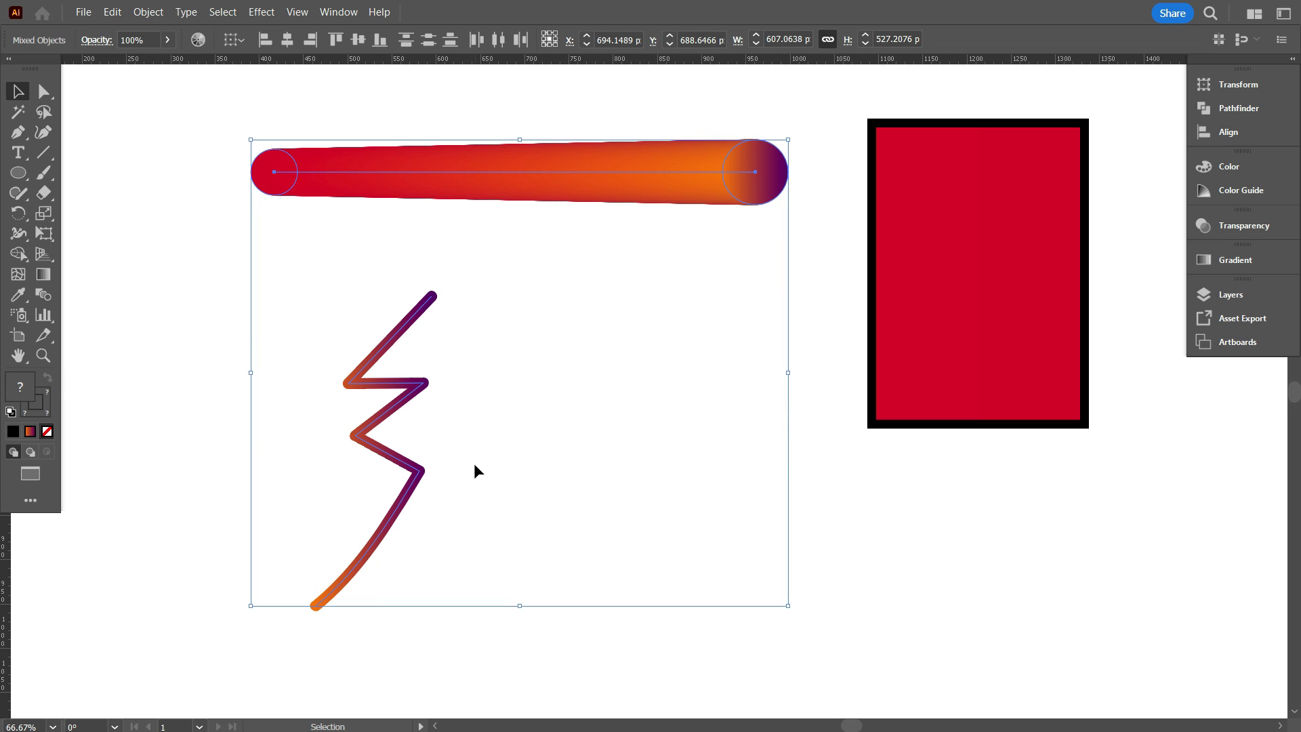
pyautogui.click(148, 12)
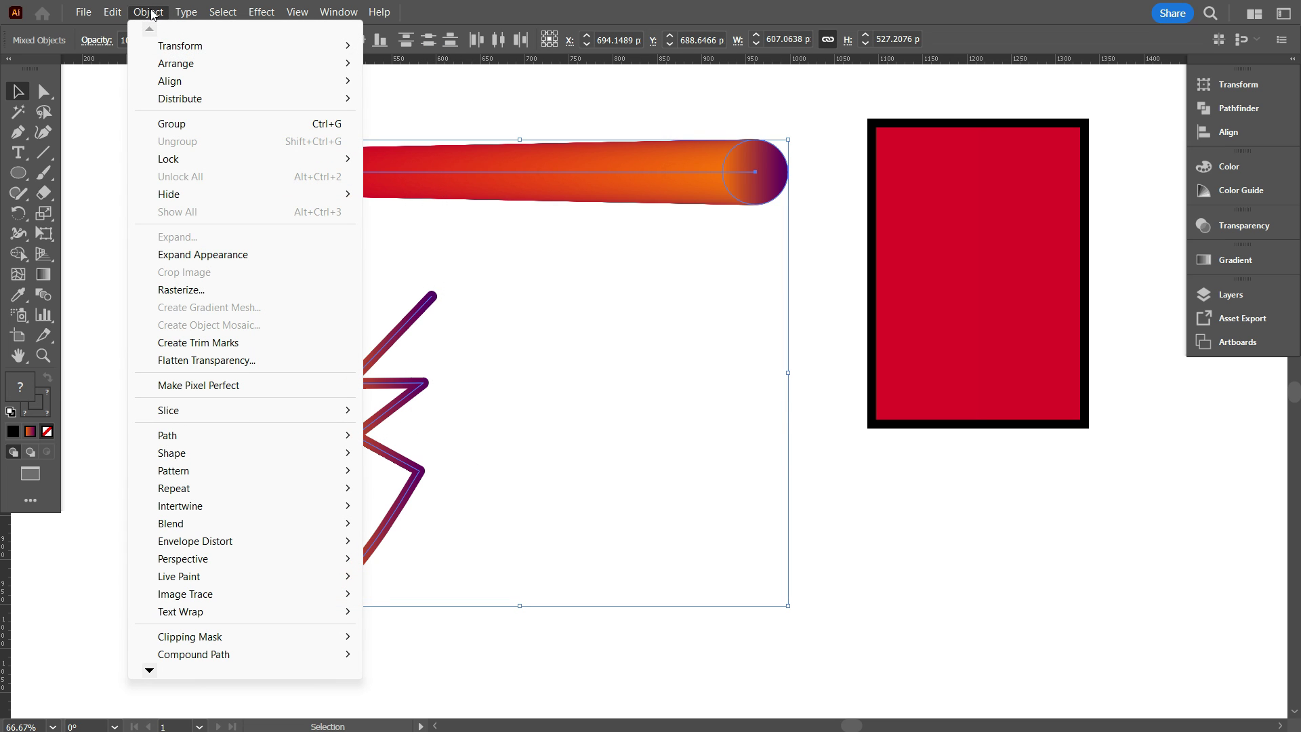
pyautogui.moveTo(187, 526)
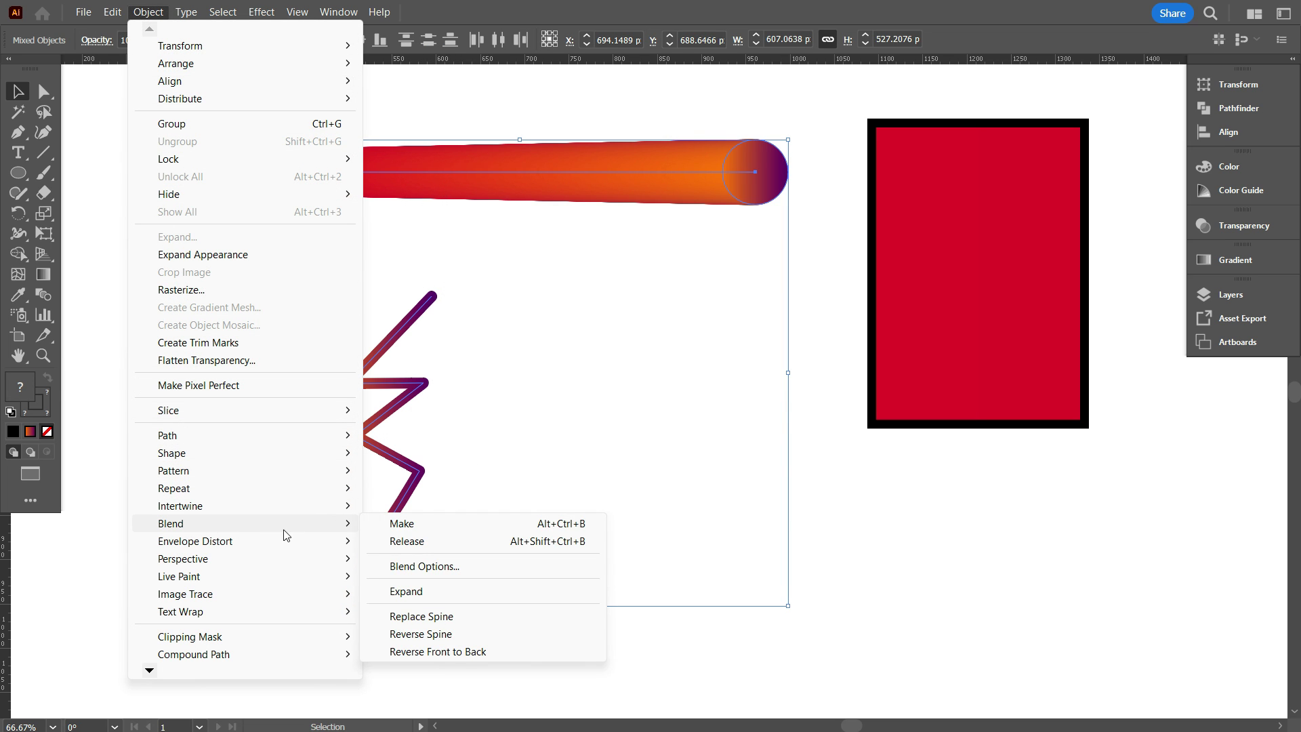
pyautogui.click(439, 617)
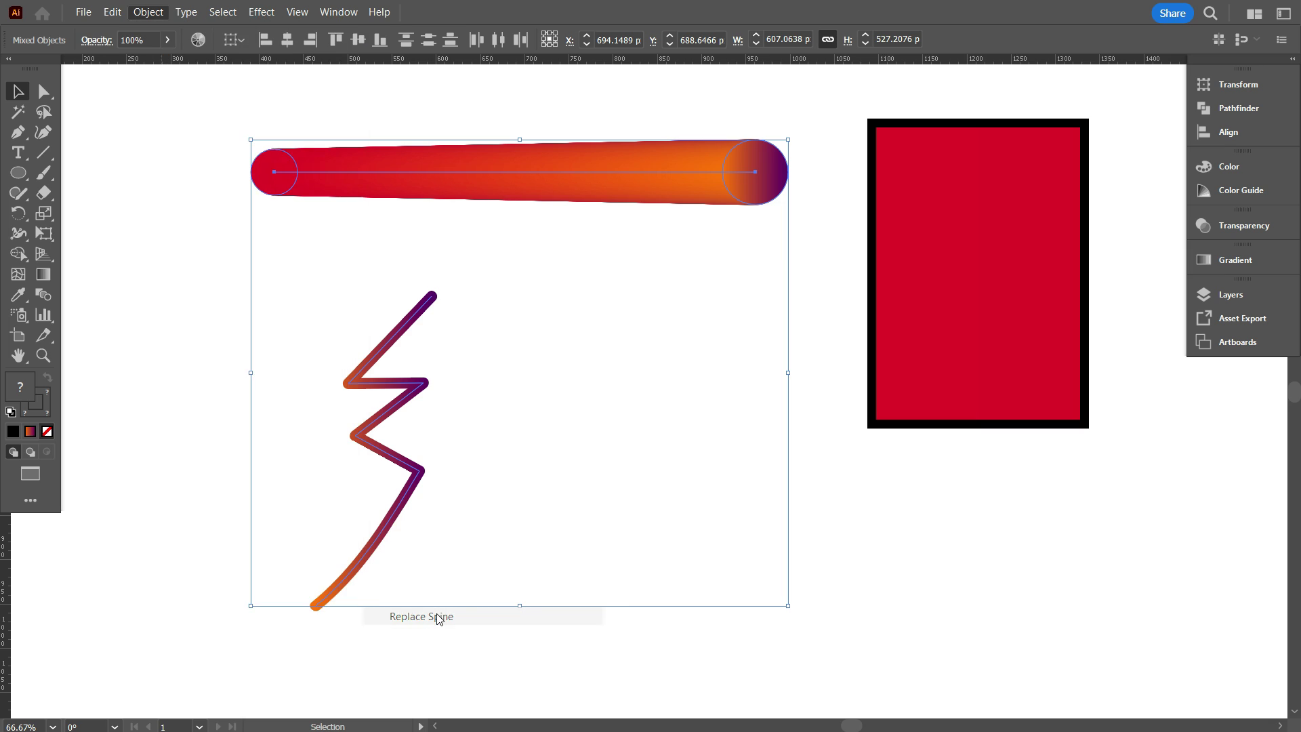
pyautogui.click(545, 463)
# Step: Move the zigzag blend up and to the right, closer to the left card, and deselect it
pyautogui.moveTo(394, 331); pyautogui.dragTo(668, 218)
pyautogui.click(764, 370)
pyautogui.scroll(1, 805, 342)
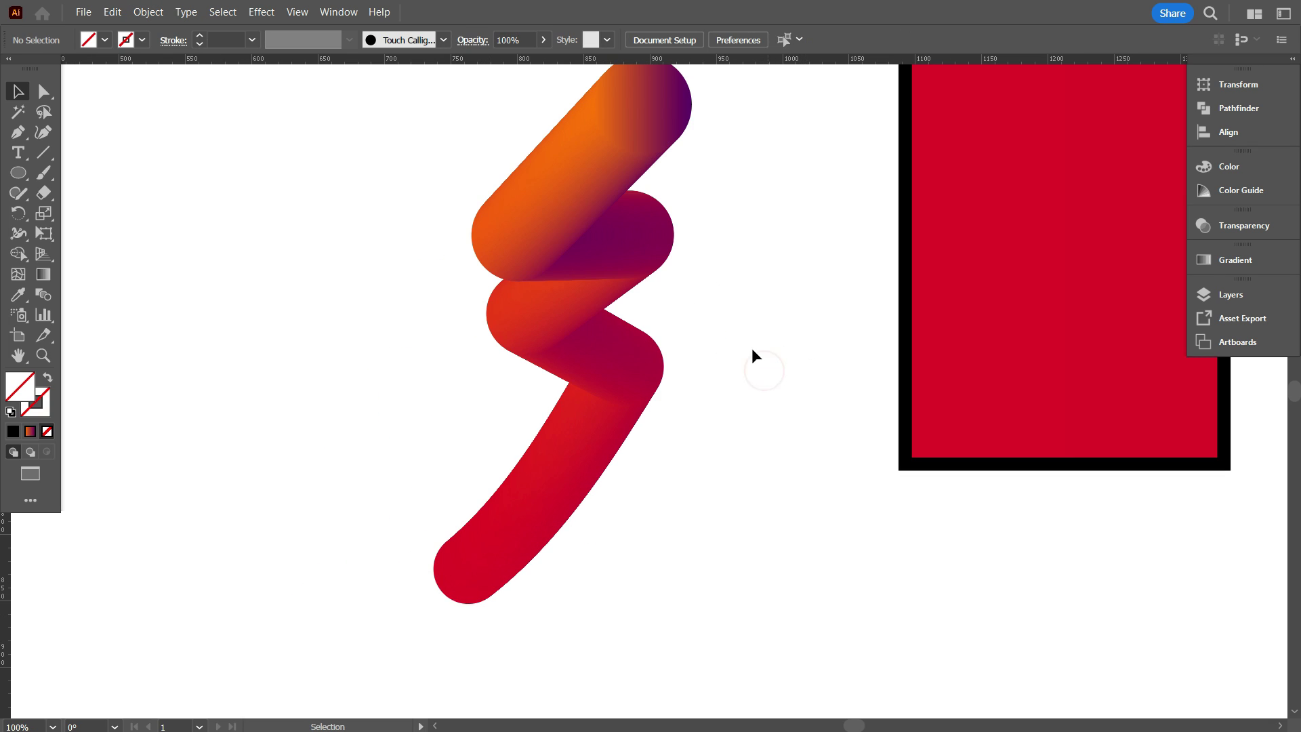
# Step: Enlarge the zigzag blend proportionally to about 252 × 536 px and deselect it
pyautogui.scroll(-1, 439, 313)
pyautogui.moveTo(405, 197); pyautogui.dragTo(553, 629)
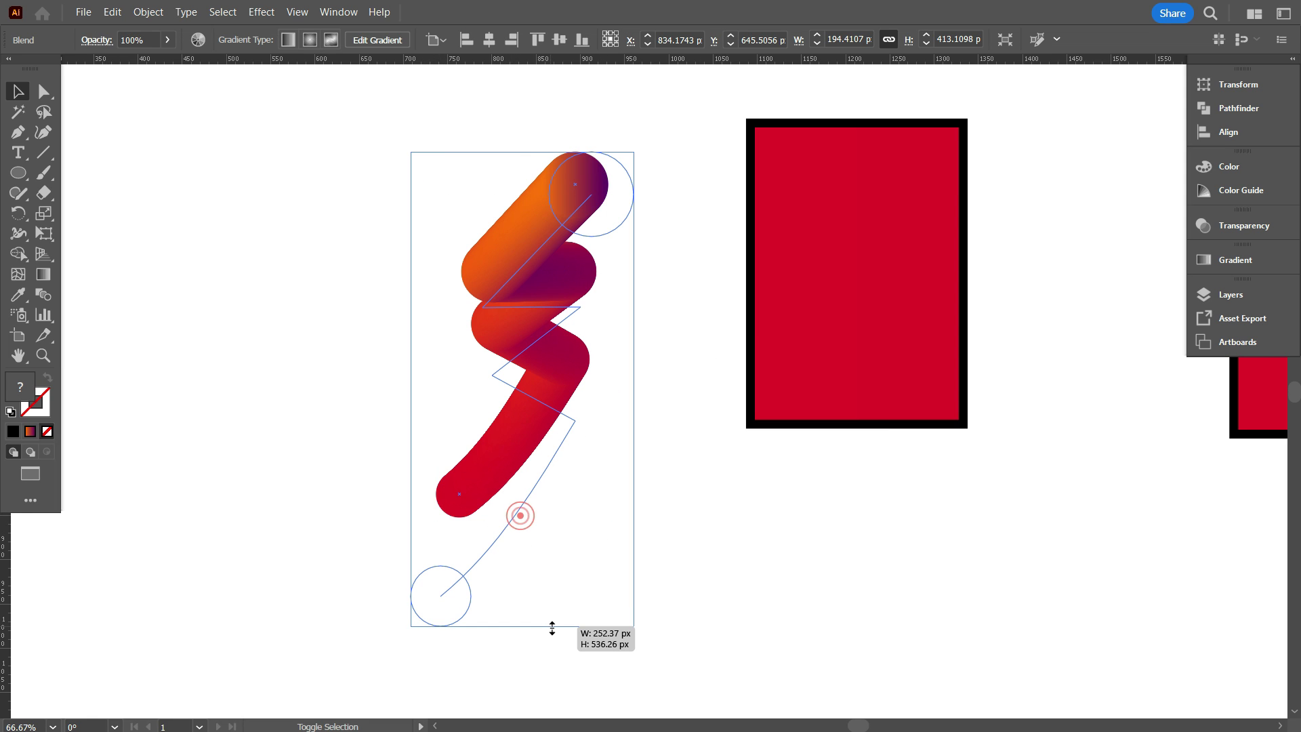
pyautogui.moveTo(718, 479); pyautogui.dragTo(722, 473)
pyautogui.click(726, 465)
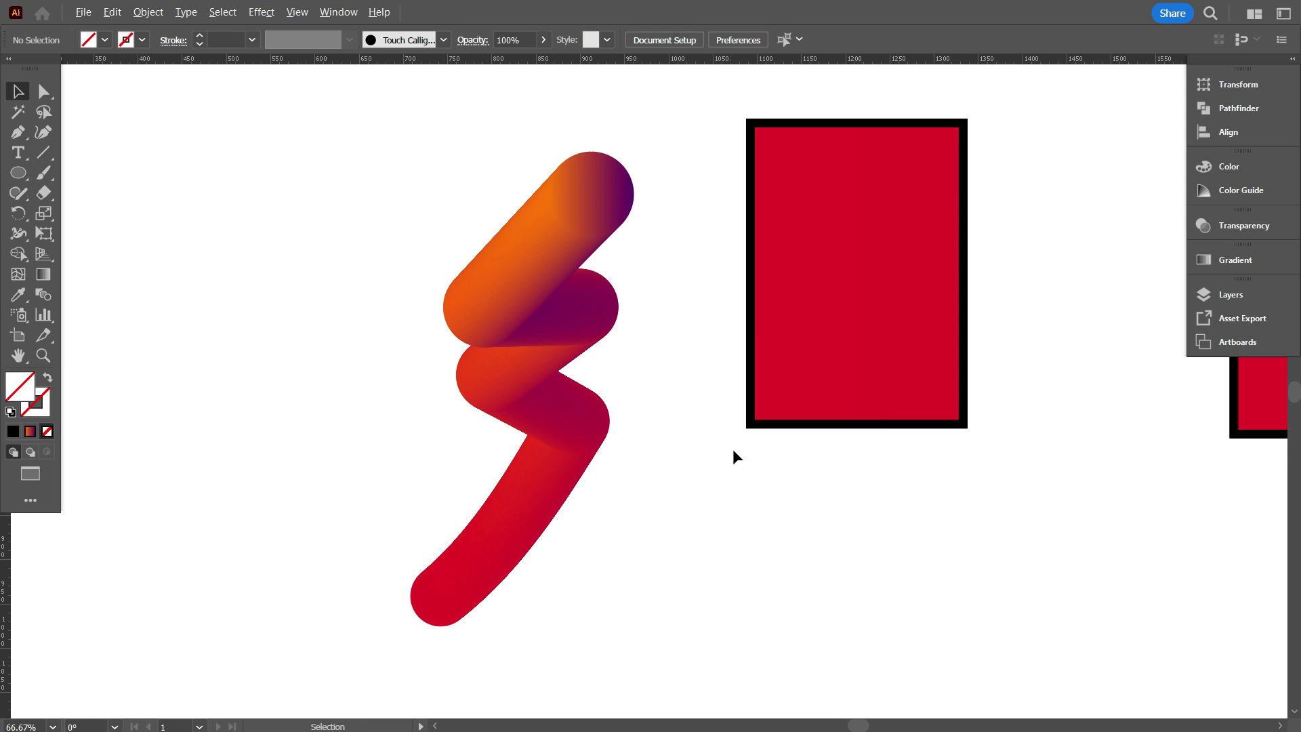
# Step: Shorten the left card's inner red rectangle from its lower edge to leave a thicker black band beneath it
pyautogui.scroll(1, 733, 449)
pyautogui.scroll(-1, 600, 452)
pyautogui.scroll(1, 727, 501)
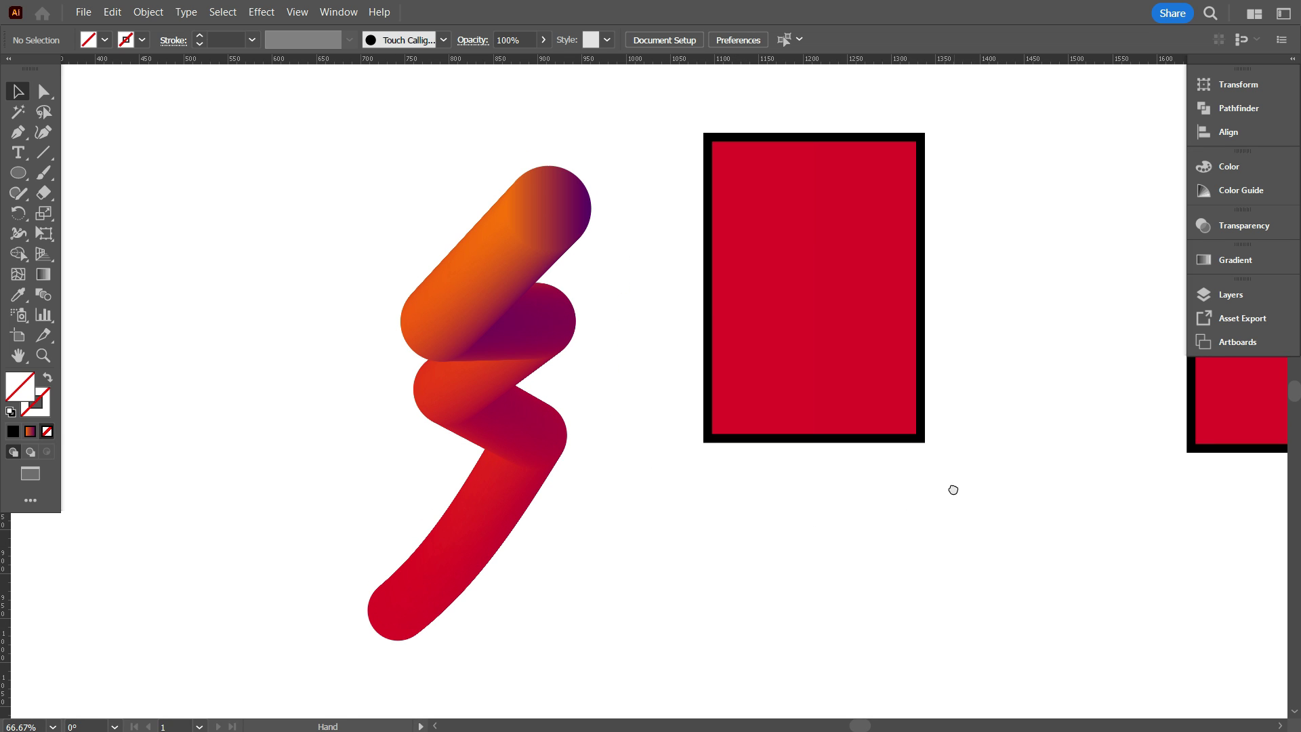
pyautogui.moveTo(953, 488); pyautogui.dragTo(807, 496)
pyautogui.click(661, 378)
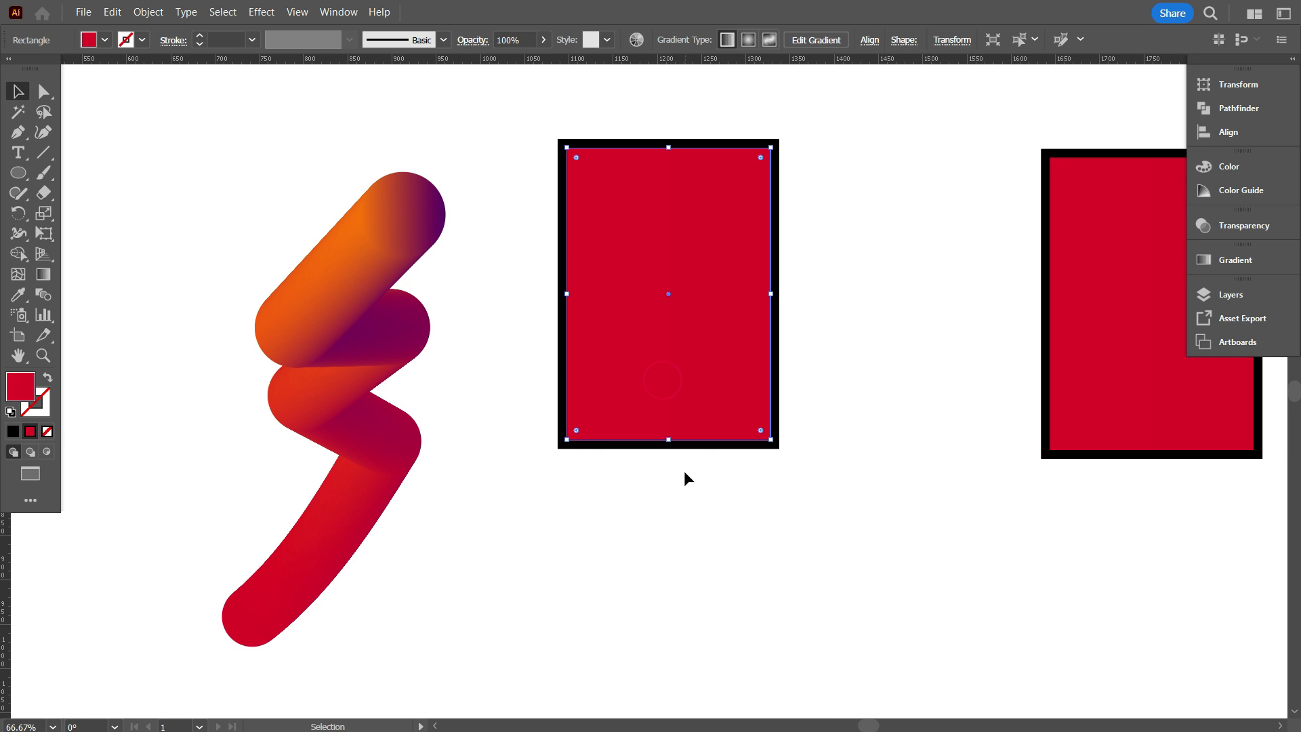
pyautogui.scroll(1, 685, 476)
pyautogui.scroll(1, 690, 499)
pyautogui.scroll(1, 691, 499)
pyautogui.moveTo(664, 479); pyautogui.dragTo(671, 419)
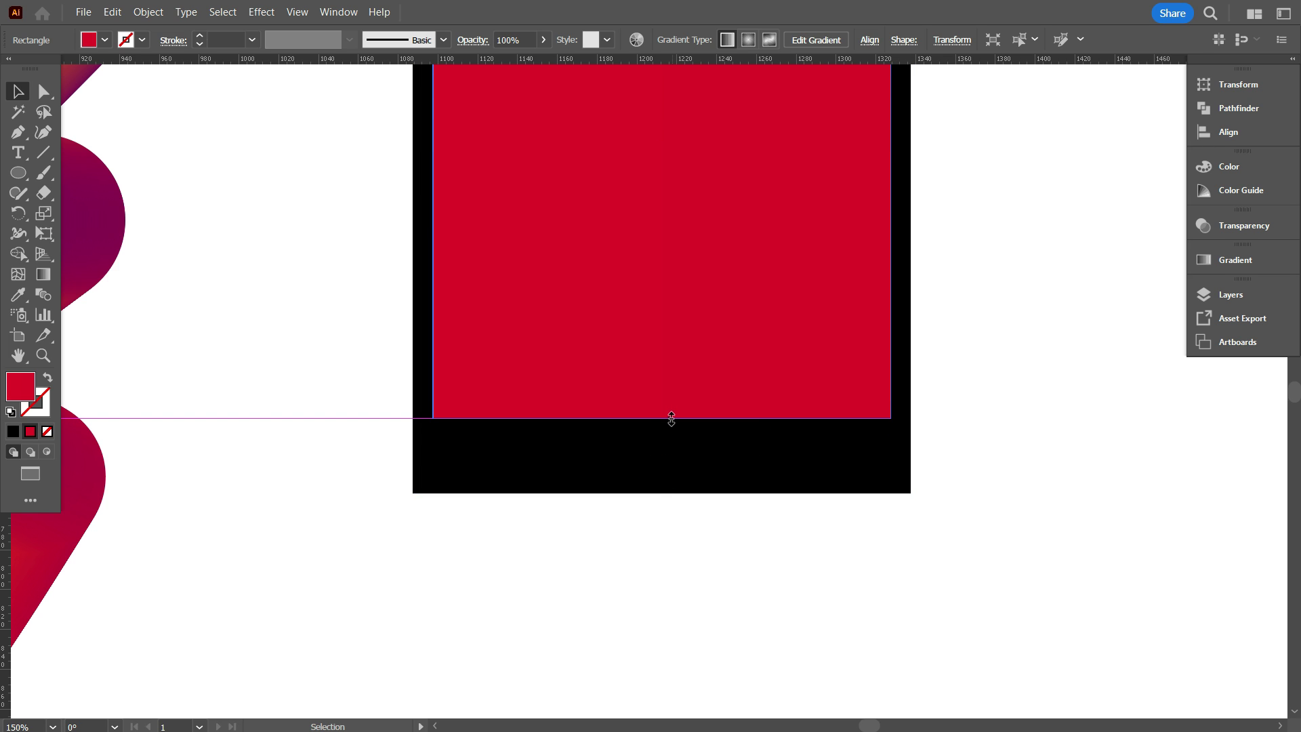
pyautogui.scroll(-1, 597, 557)
pyautogui.click(603, 555)
pyautogui.scroll(-1, 523, 551)
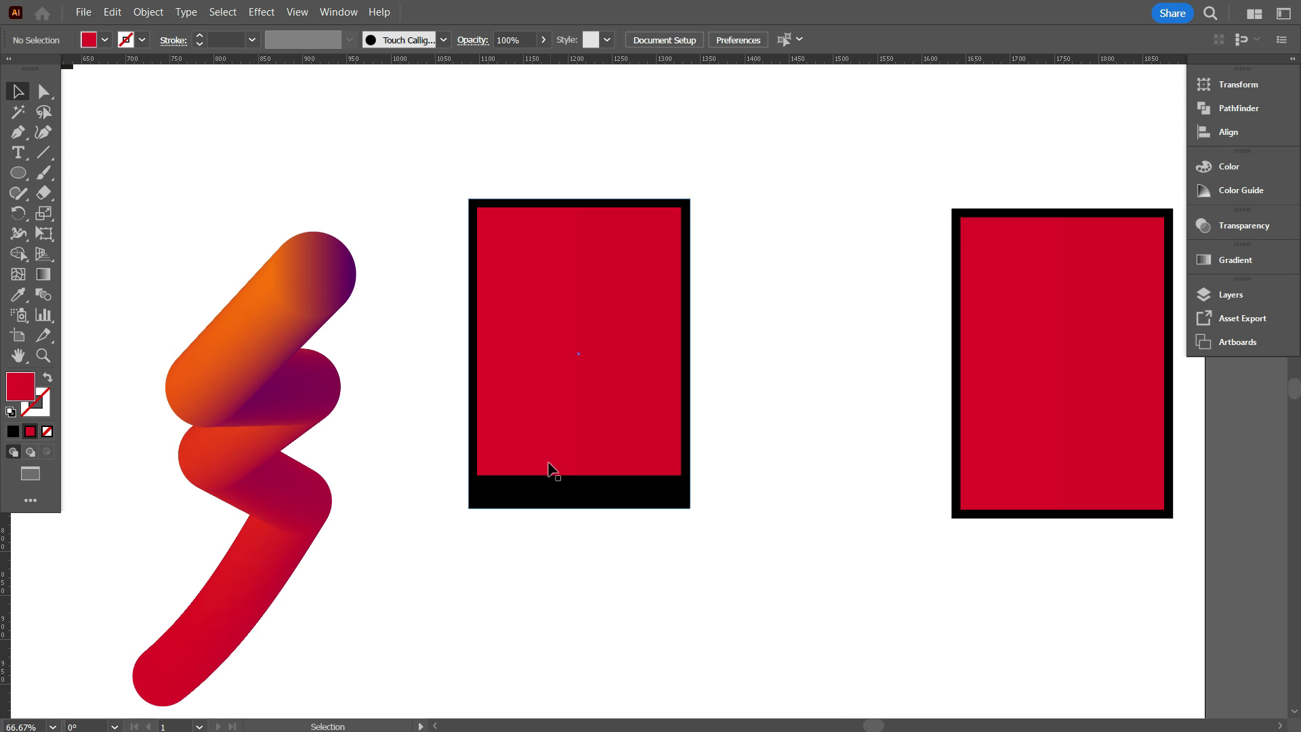
# Step: Duplicate the left card's inner red rectangle and place the copy over the zigzag blend
pyautogui.click(568, 399)
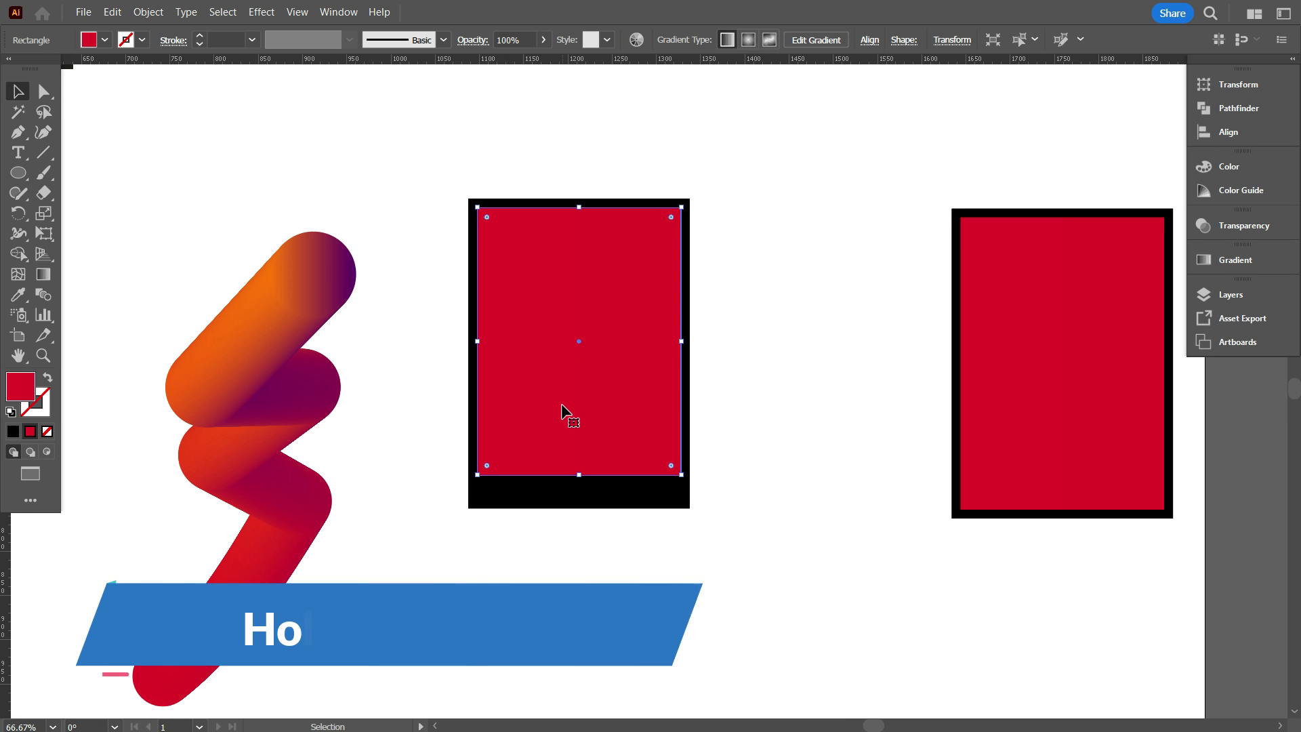
pyautogui.scroll(-1, 694, 506)
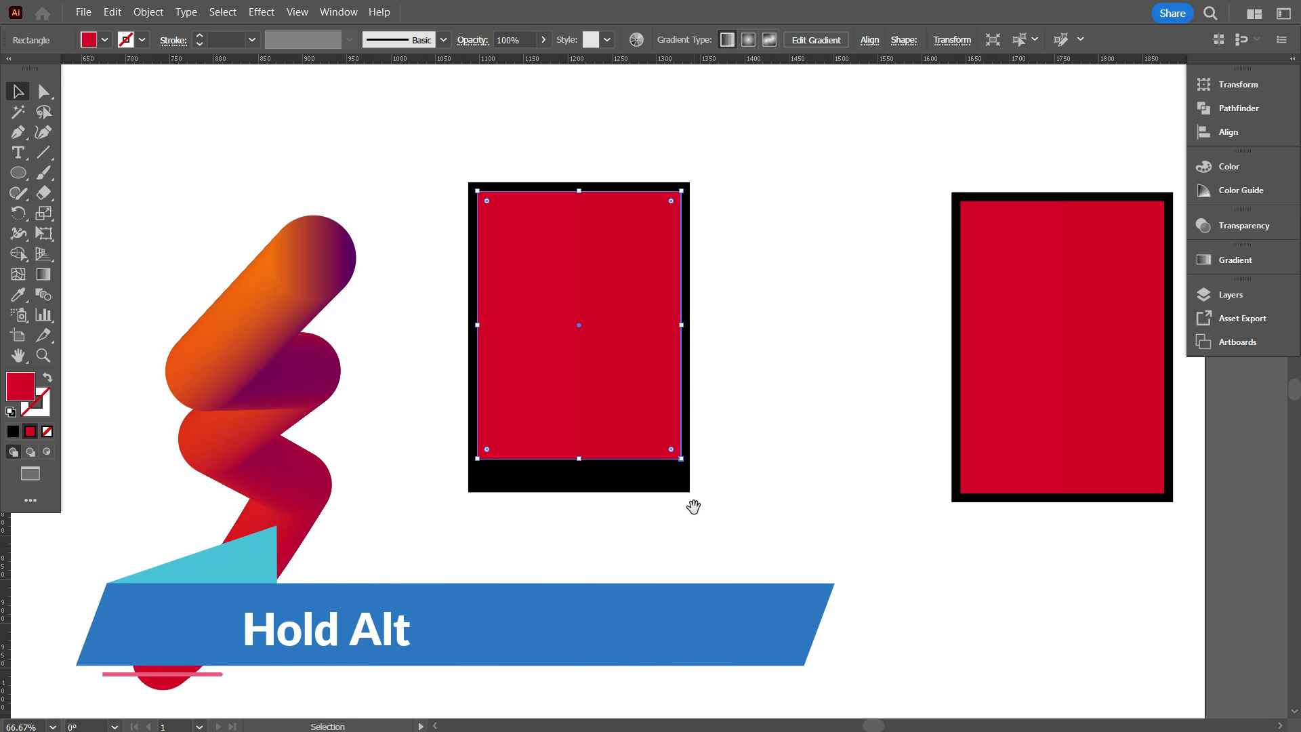
pyautogui.moveTo(695, 507); pyautogui.dragTo(818, 462)
pyautogui.moveTo(752, 386); pyautogui.dragTo(393, 504)
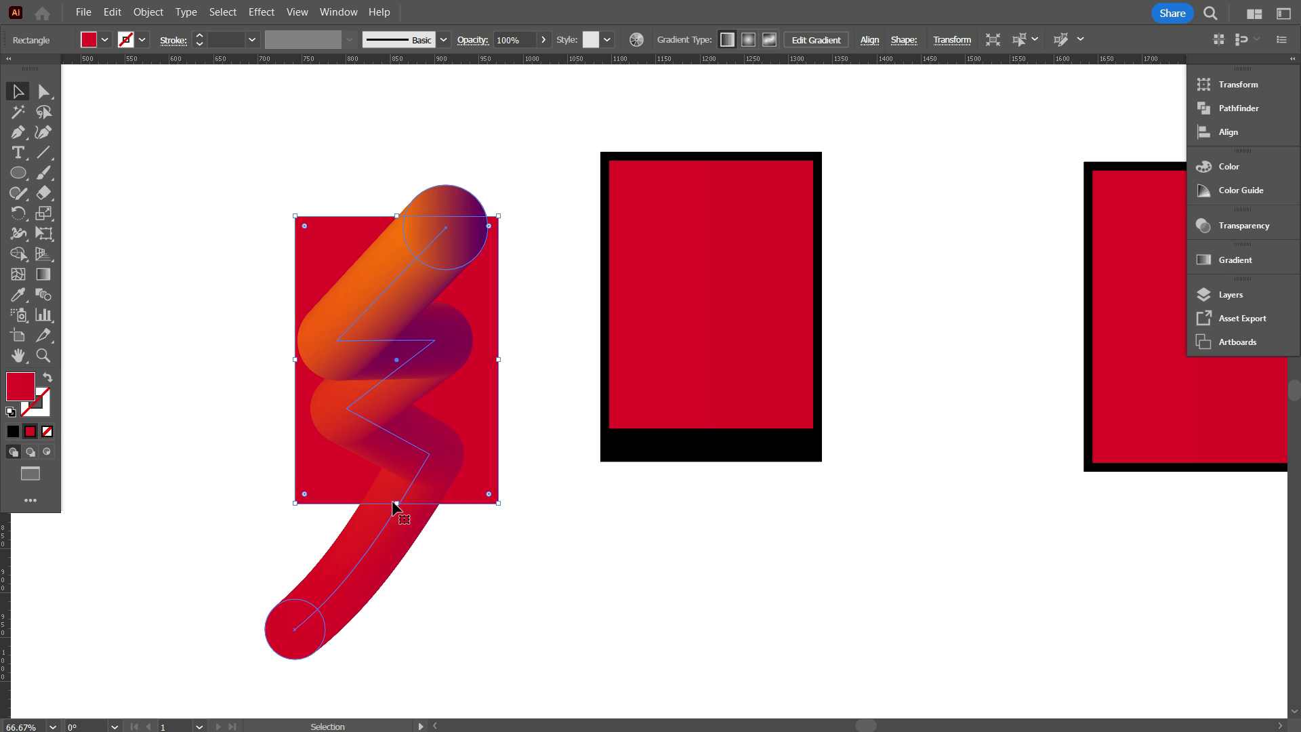
# Step: Bring the copied red rectangle in front of the zigzag blend and shorten it slightly from its lower edge
pyautogui.rightClick(458, 407)
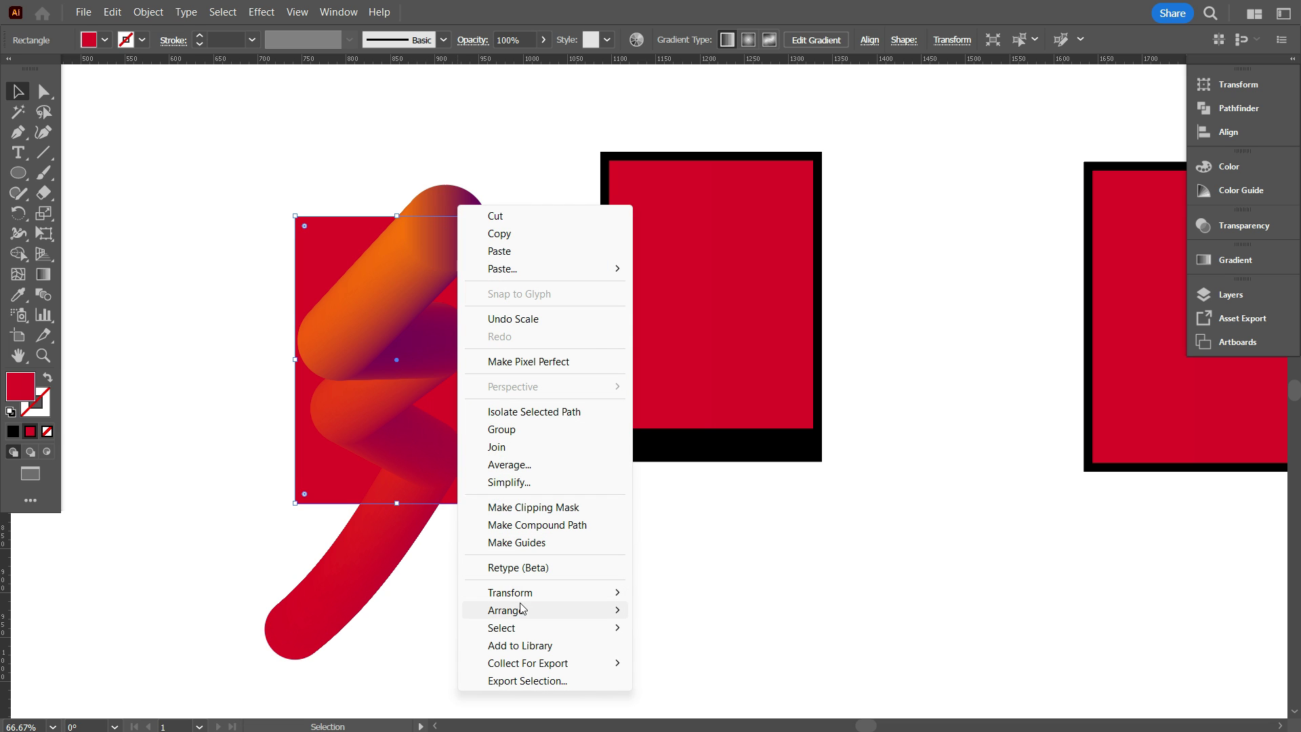
pyautogui.moveTo(525, 610)
pyautogui.click(673, 604)
pyautogui.moveTo(480, 439); pyautogui.dragTo(461, 439)
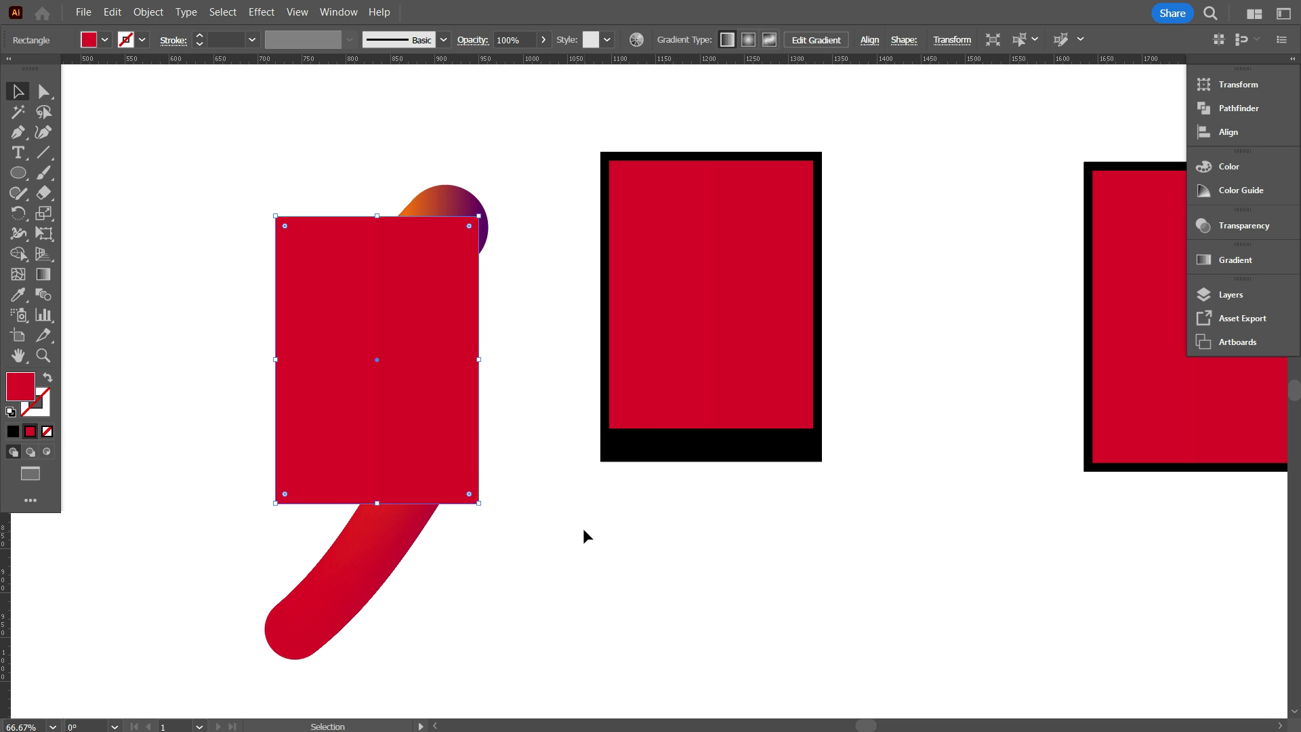
pyautogui.moveTo(377, 503); pyautogui.dragTo(377, 494)
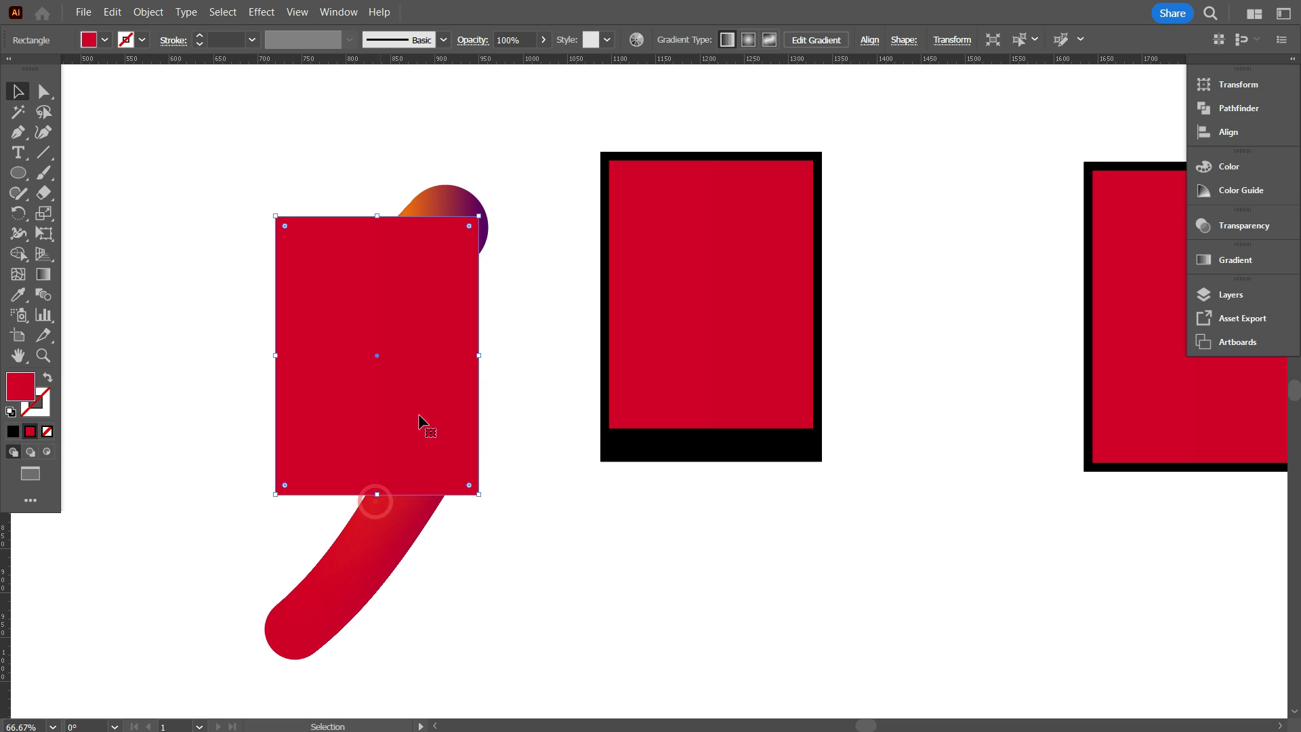
# Step: Set the copied rectangle's opacity to 70% and position it over the middle of the zigzag, leaving both ends outside
pyautogui.scroll(-3, 528, 35)
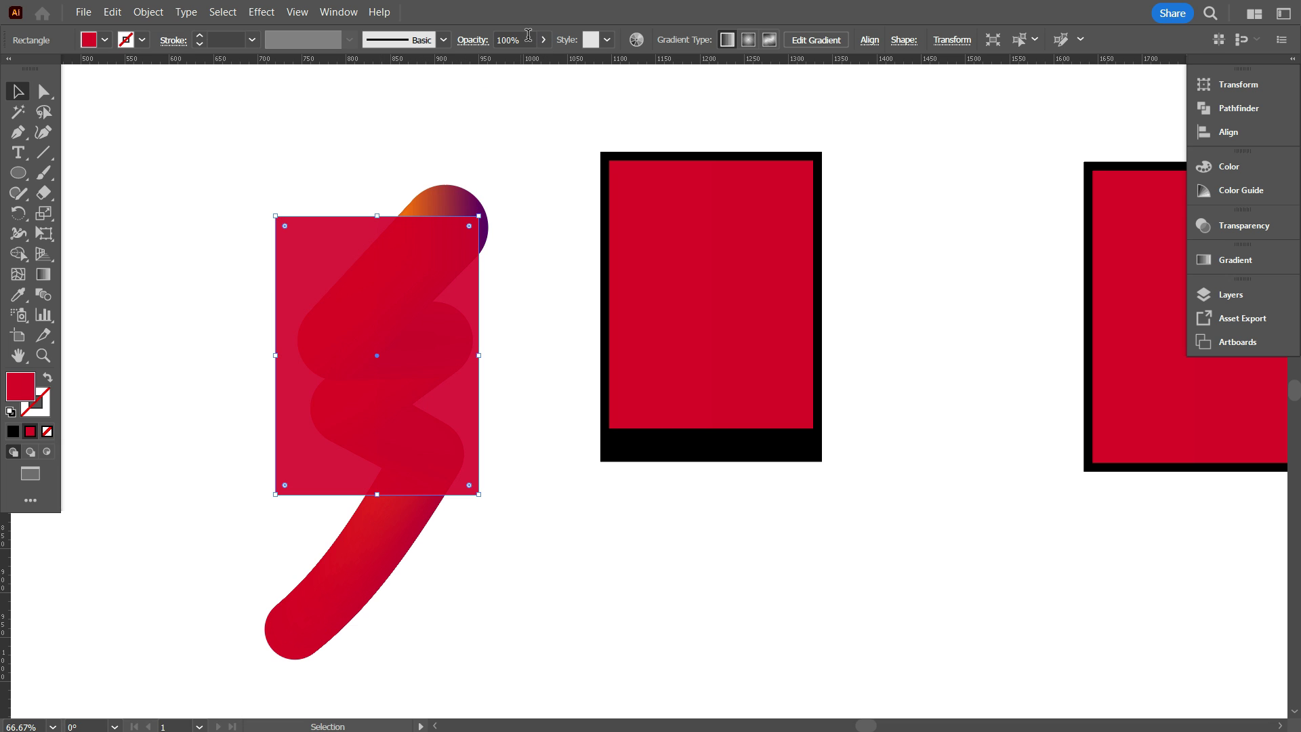
pyautogui.click(531, 274)
pyautogui.moveTo(432, 392); pyautogui.dragTo(449, 389)
pyautogui.click(579, 493)
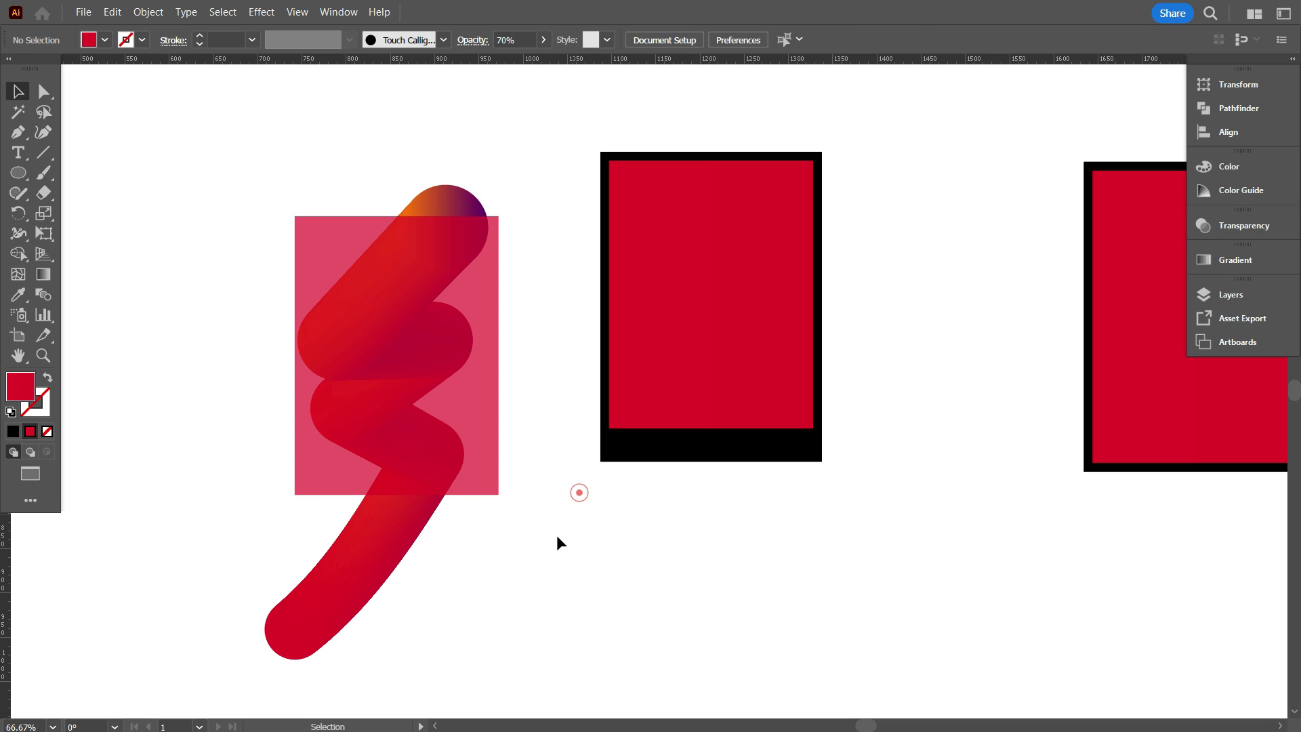
pyautogui.moveTo(437, 450)
pyautogui.mouseDown()
pyautogui.moveTo(437, 480)
pyautogui.moveTo(477, 514)
pyautogui.moveTo(458, 512)
pyautogui.moveTo(459, 527)
pyautogui.mouseUp()
pyautogui.click(517, 584)
pyautogui.click(516, 565)
# Step: Make a clipping mask from the semi-transparent rectangle and the zigzag blend
pyautogui.moveTo(228, 242); pyautogui.dragTo(444, 447)
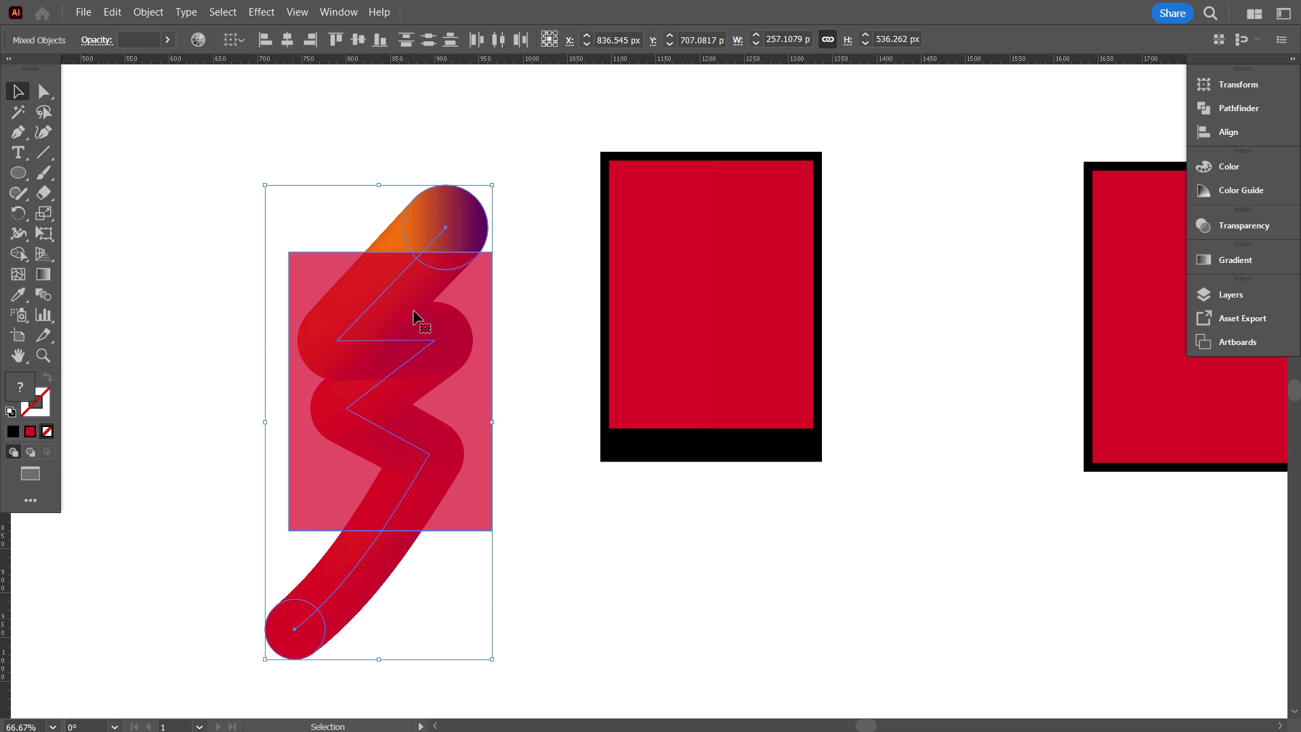
pyautogui.rightClick(419, 278)
pyautogui.click(491, 502)
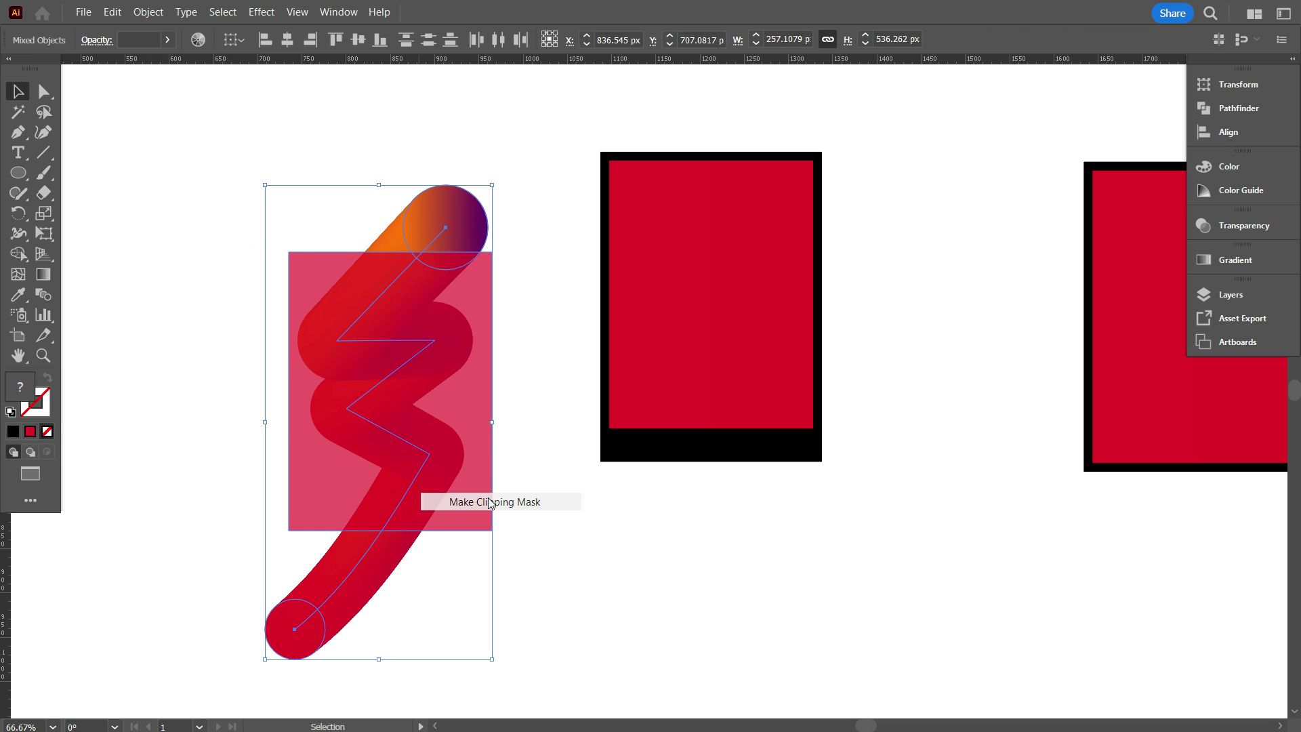
pyautogui.click(525, 517)
# Step: Move the clipped zigzag onto the left card, aligning its upper right corner with that of the inner red rectangle
pyautogui.moveTo(390, 361); pyautogui.dragTo(727, 271)
pyautogui.keyDown('alt'); pyautogui.scroll(5, 792, 156); pyautogui.keyUp('alt')
pyautogui.moveTo(879, 229); pyautogui.dragTo(929, 147)
pyautogui.click(988, 206)
pyautogui.keyDown('alt'); pyautogui.scroll(6, 911, 194); pyautogui.keyUp('alt')
pyautogui.scroll(4, 927, 186)
pyautogui.keyDown('alt'); pyautogui.scroll(-15, 807, 203); pyautogui.keyUp('alt')
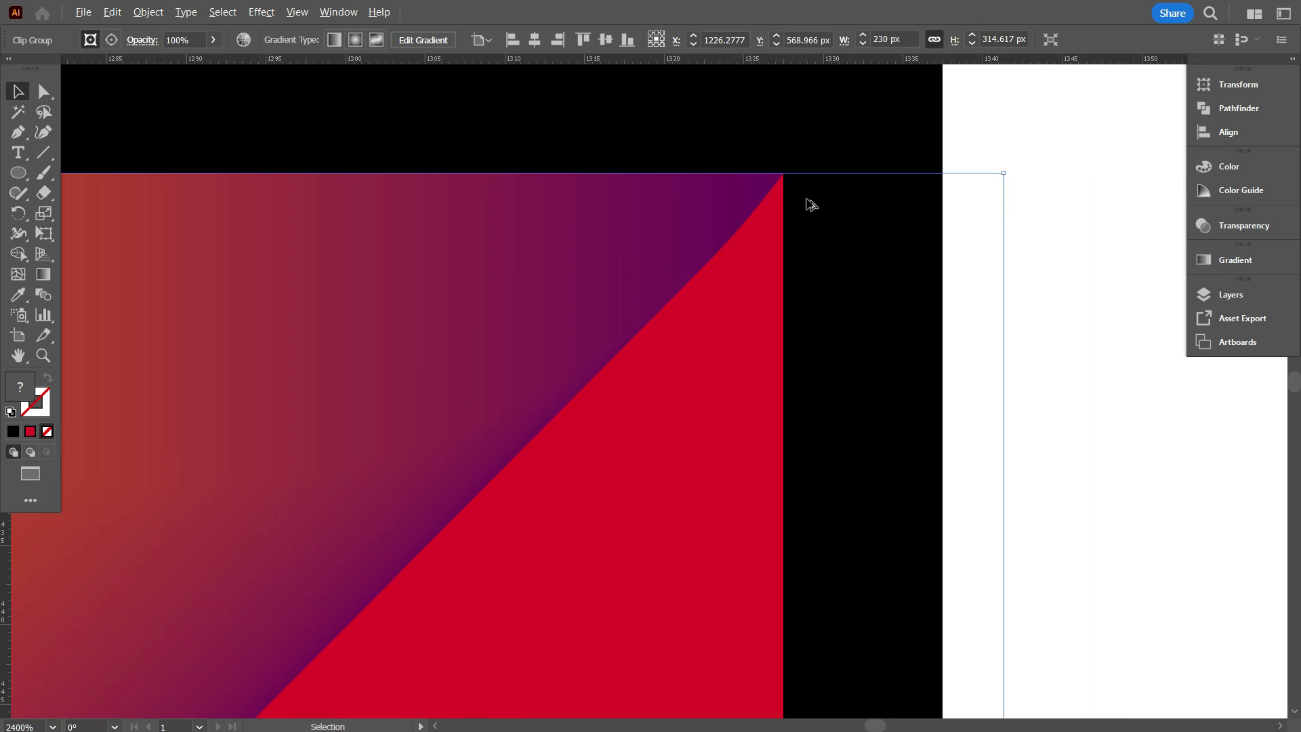
pyautogui.click(595, 279)
pyautogui.keyDown('alt'); pyautogui.scroll(1, 896, 477); pyautogui.keyUp('alt')
# Step: Inside the clip group, pull the zigzag spine's lower end anchor up and to the left, and exit isolation
pyautogui.doubleClick(773, 349)
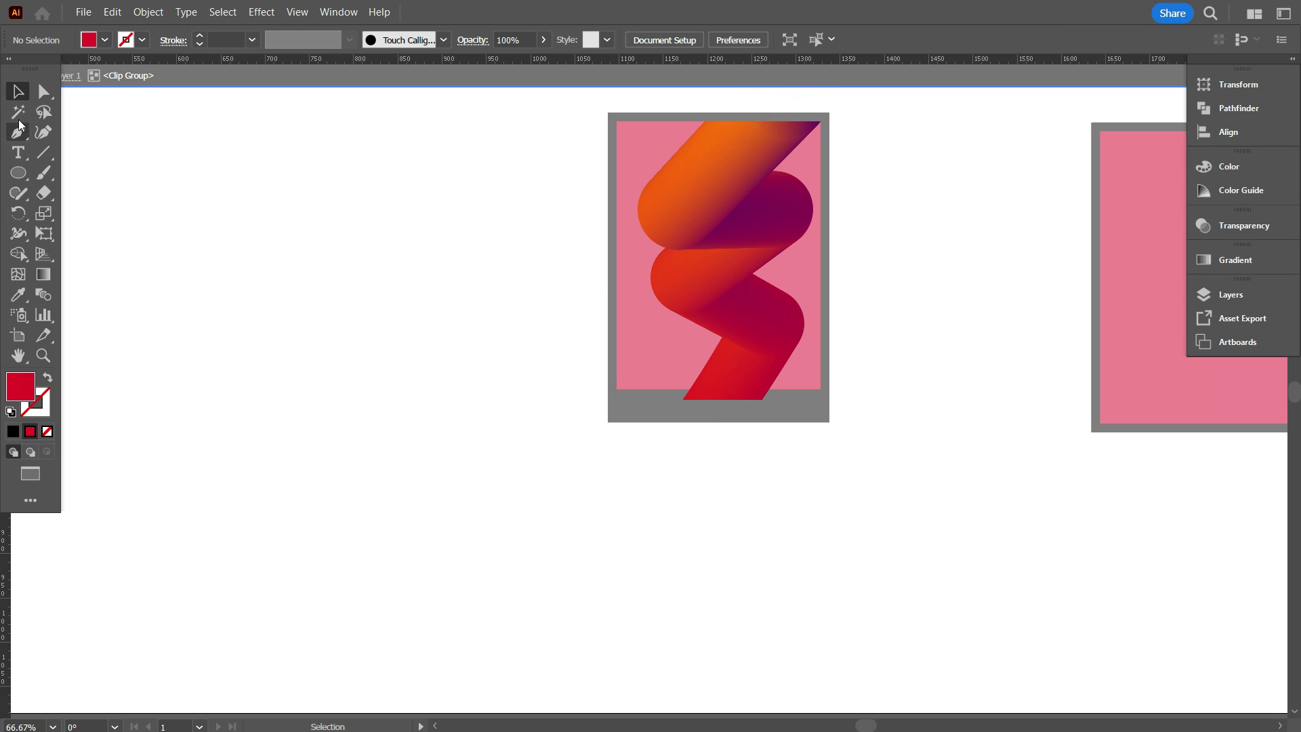
pyautogui.click(736, 379)
pyautogui.click(635, 499)
pyautogui.moveTo(635, 498); pyautogui.dragTo(559, 465)
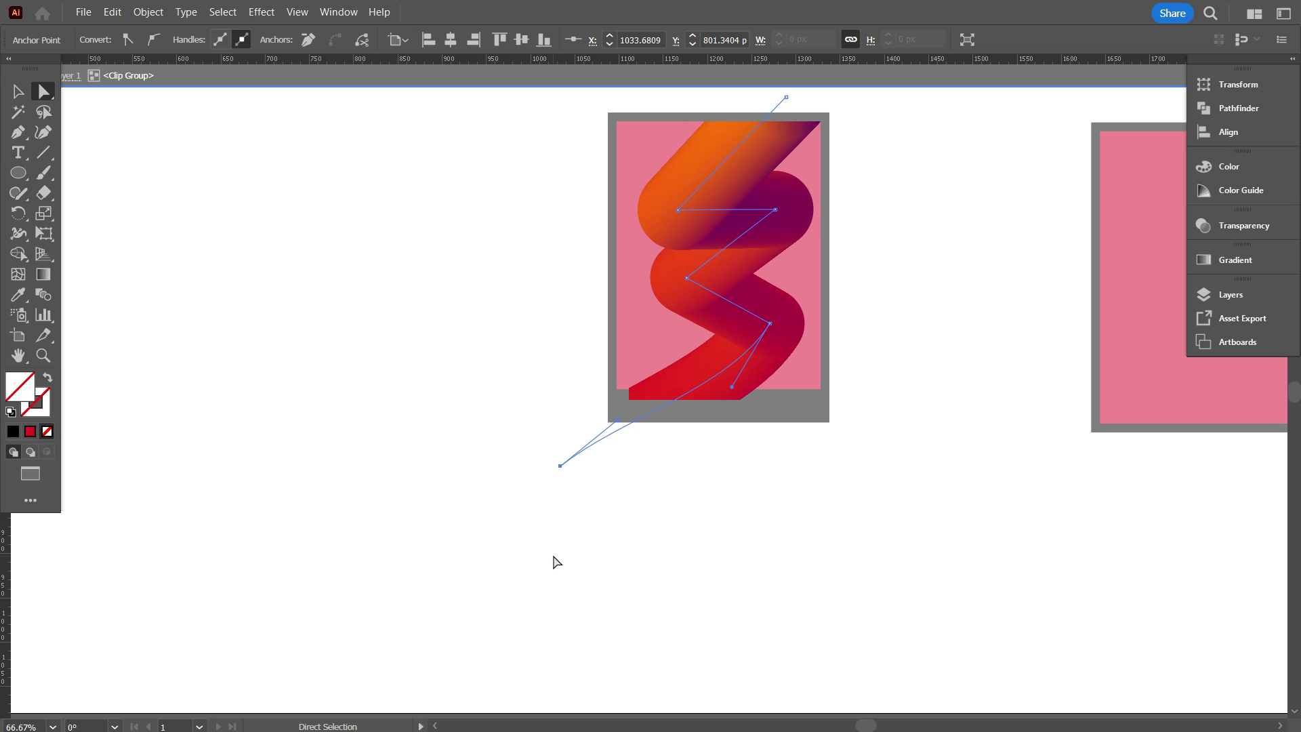
pyautogui.click(17, 90)
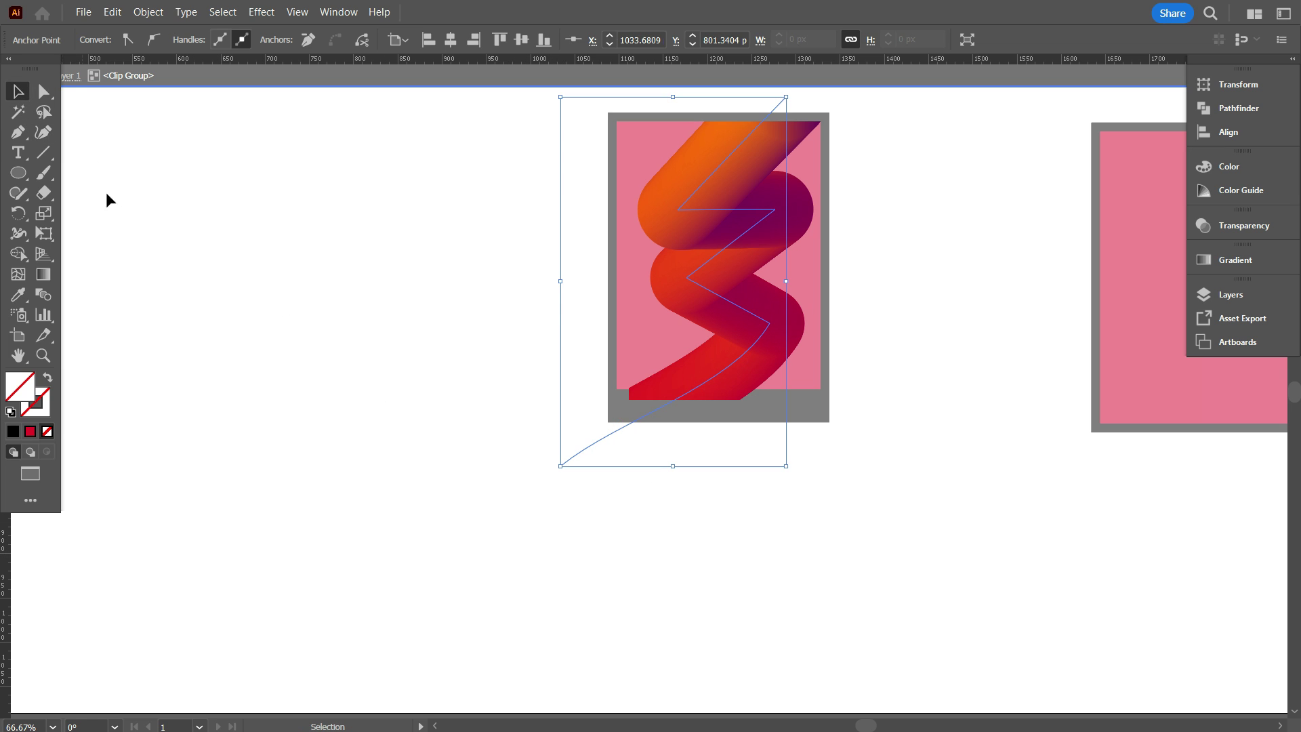
pyautogui.click(124, 212)
pyautogui.click(264, 274)
pyautogui.doubleClick(314, 313)
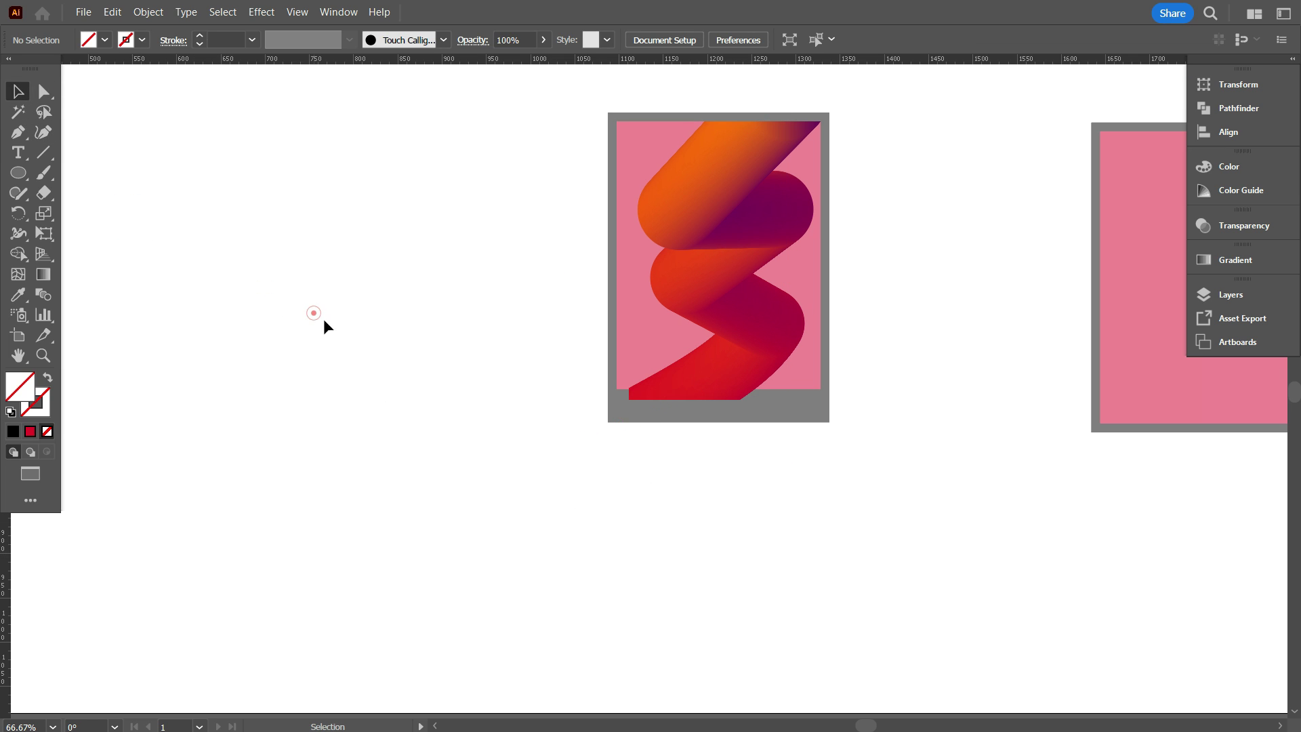
# Step: Draw a closed five-sided Pen shape over the black notch at the lower left corner of the left card's artwork
pyautogui.keyDown('alt'); pyautogui.scroll(1, 937, 469); pyautogui.keyUp('alt')
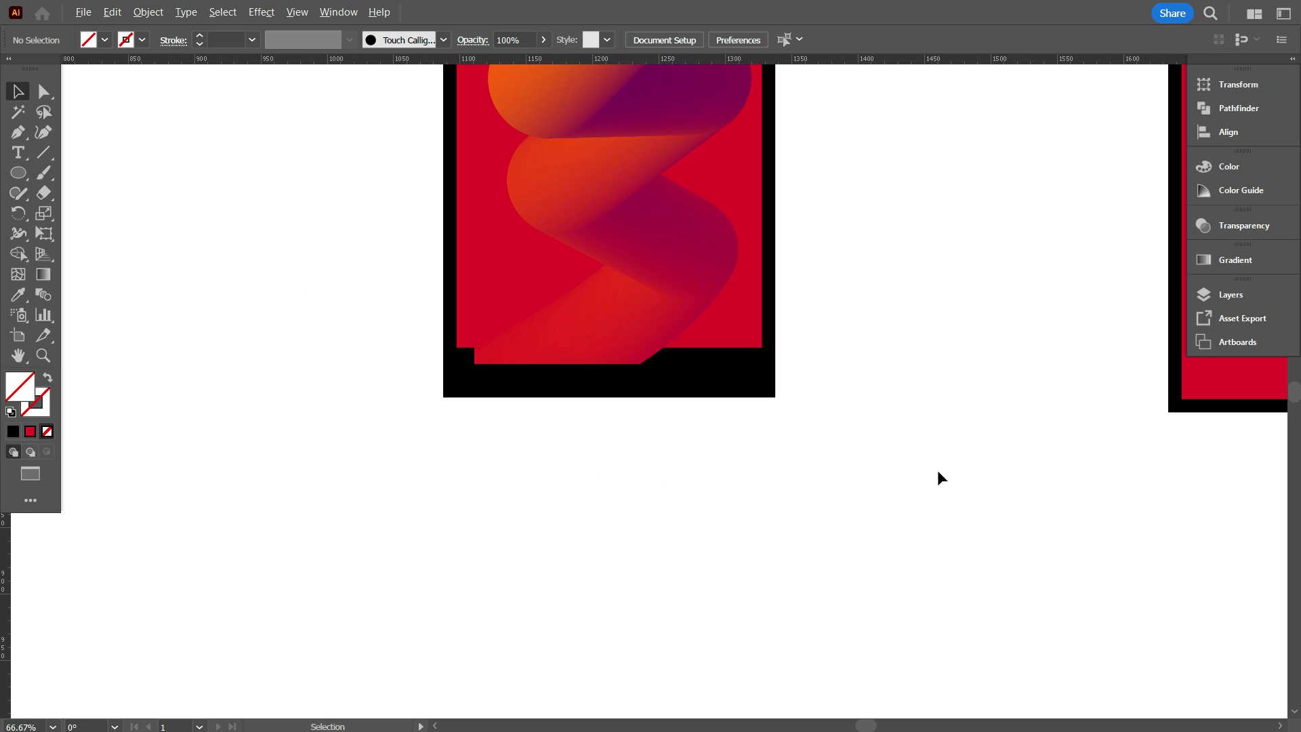
pyautogui.scroll(3, 925, 473)
pyautogui.scroll(1, 606, 526)
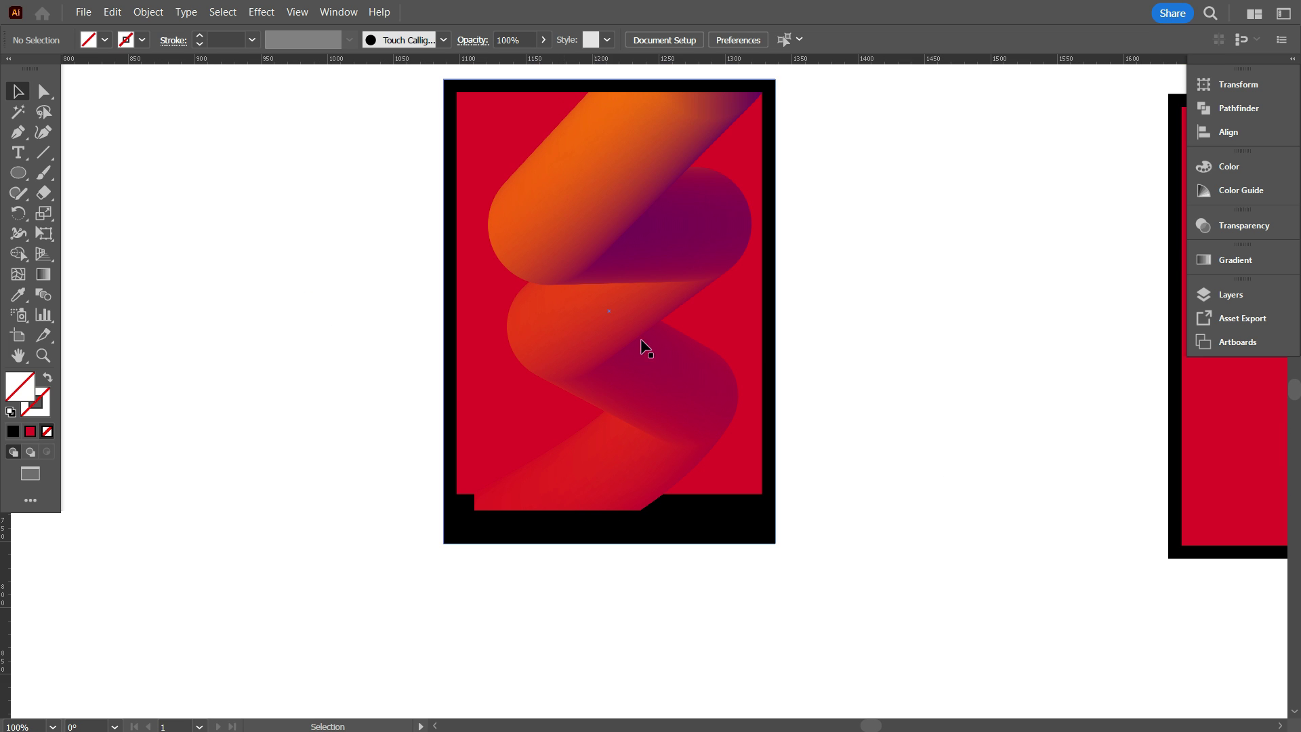
pyautogui.click(140, 270)
pyautogui.keyDown('alt'); pyautogui.scroll(2, 477, 509); pyautogui.keyUp('alt')
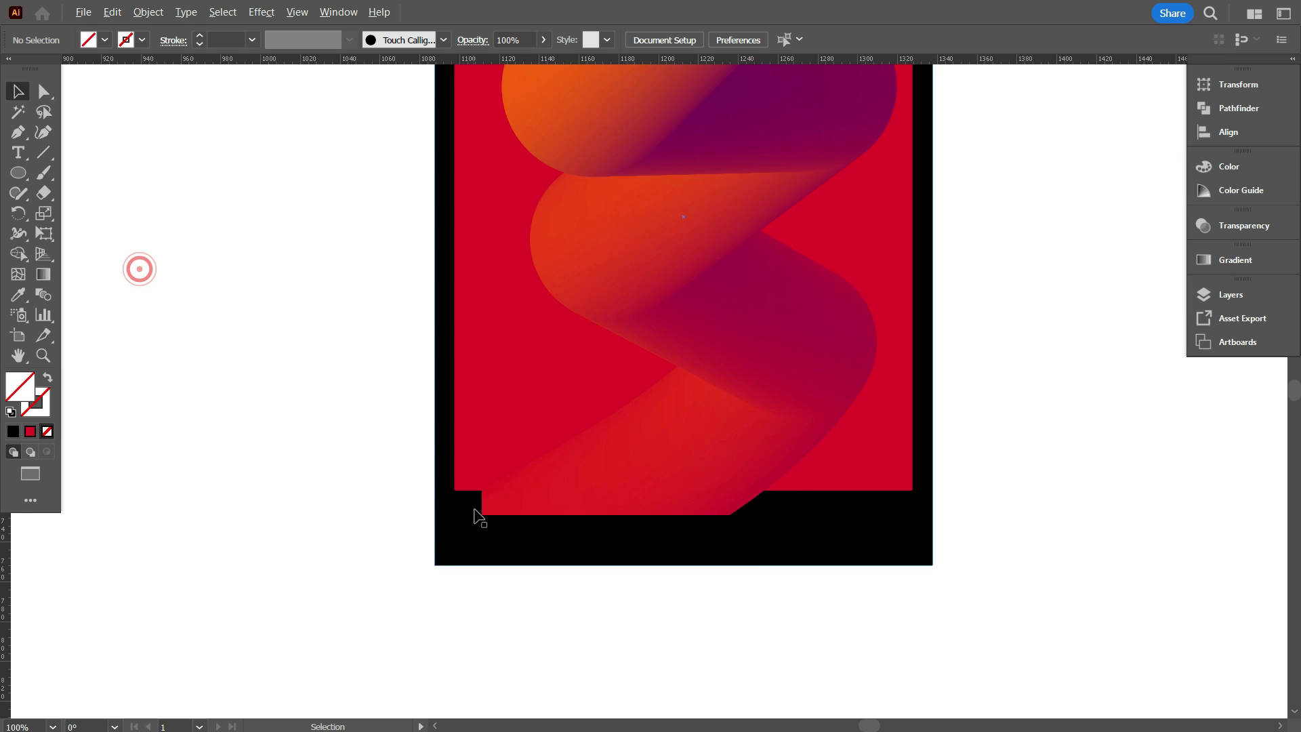
pyautogui.scroll(-1, 498, 475)
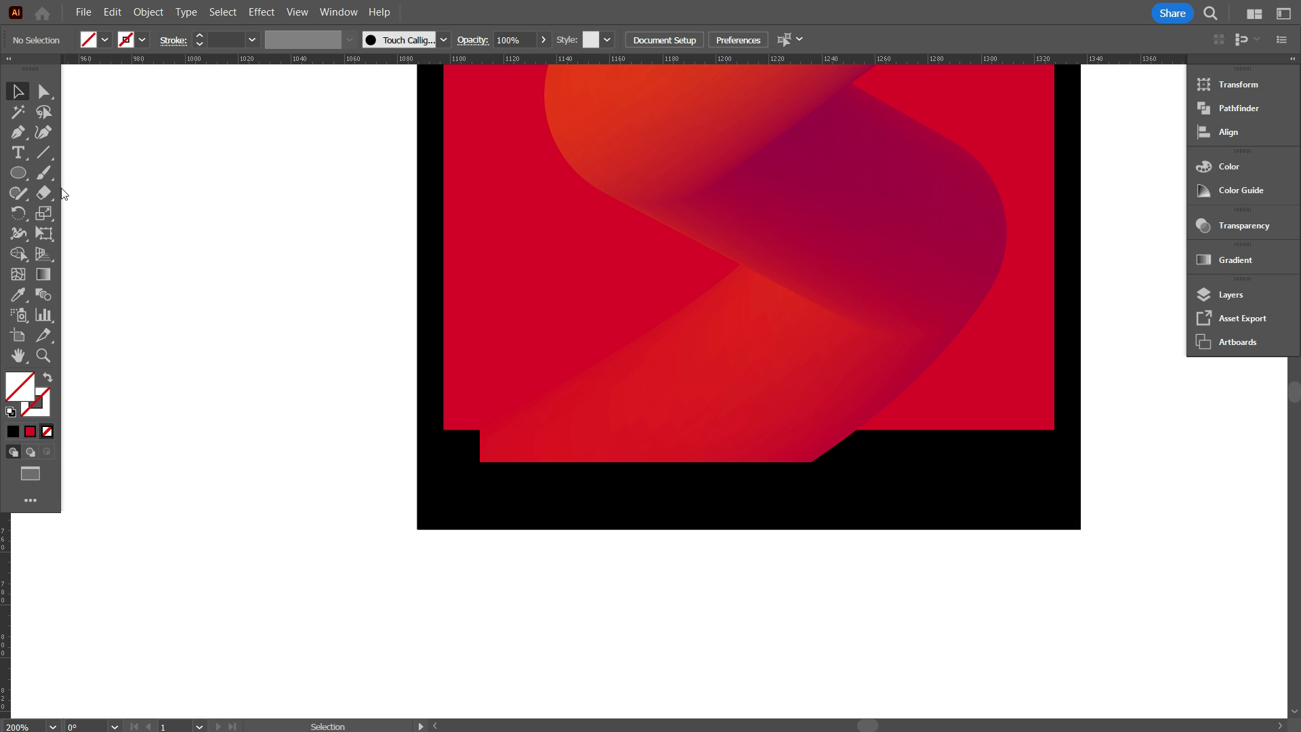
pyautogui.click(443, 429)
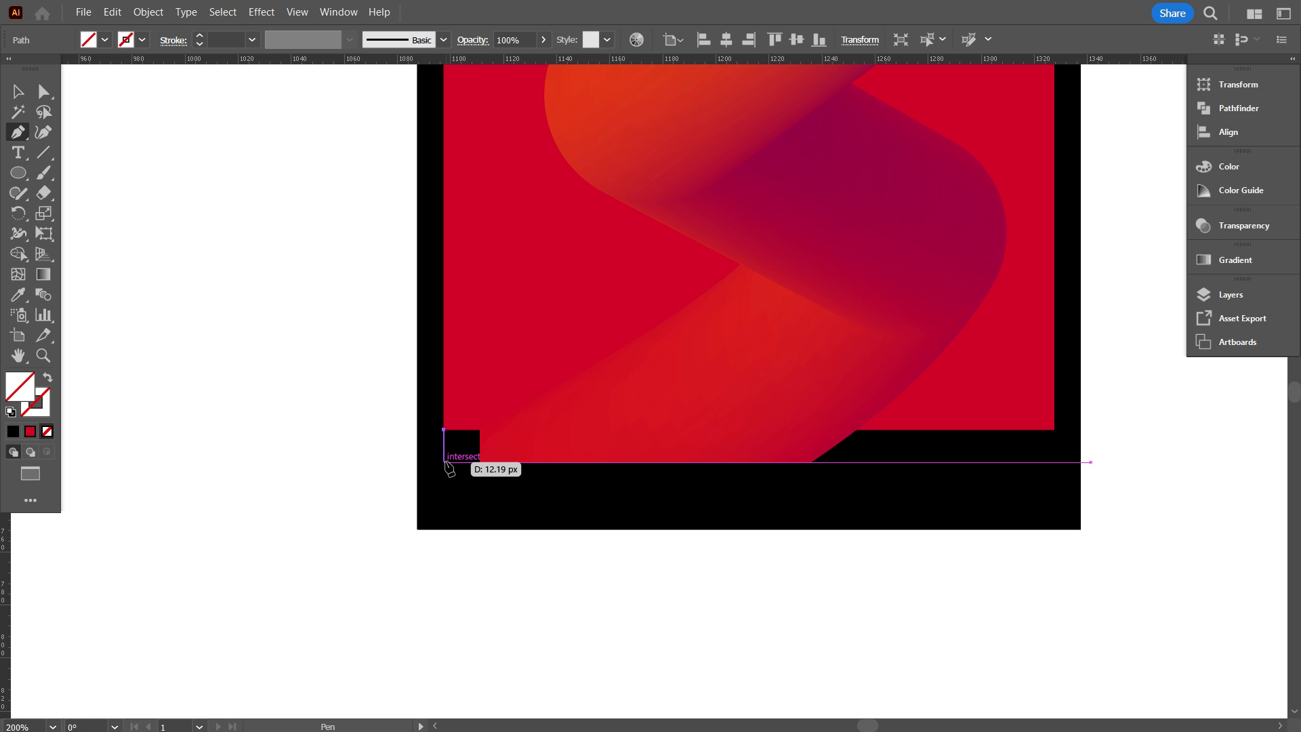
pyautogui.click(445, 462)
pyautogui.scroll(3, 457, 469)
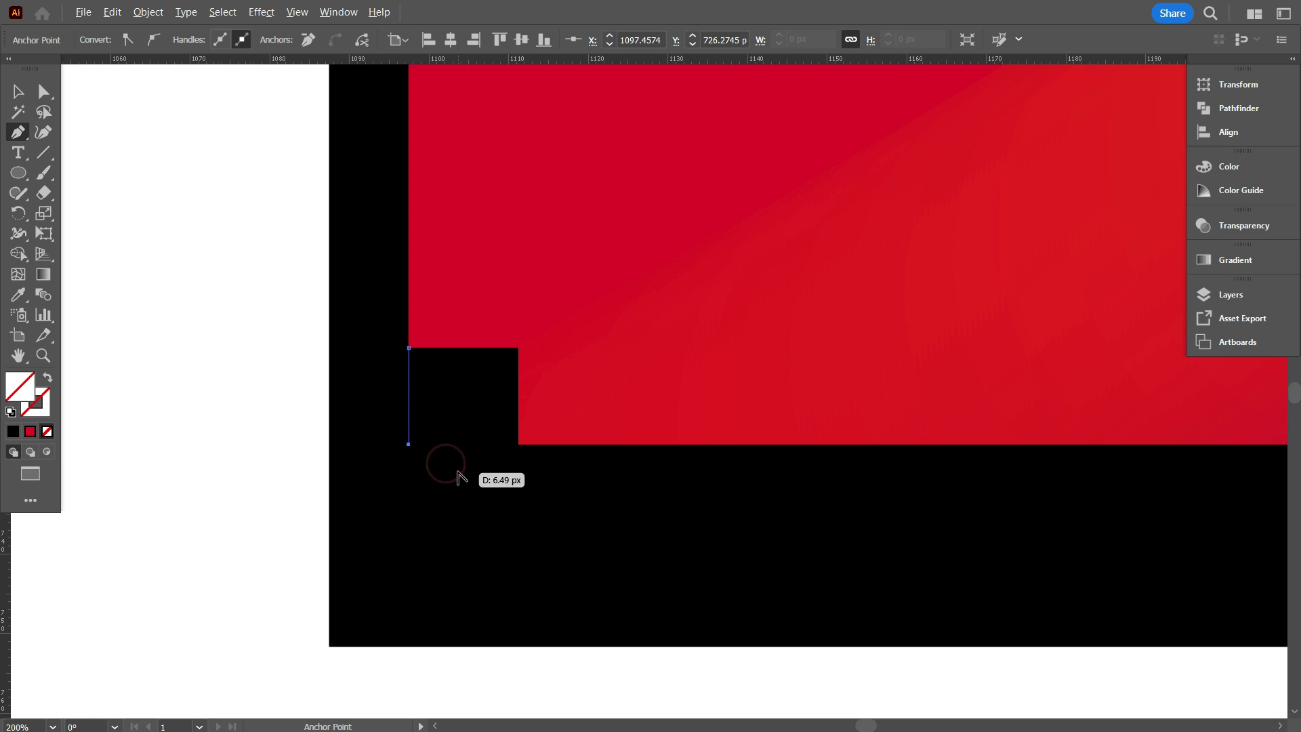
pyautogui.click(583, 444)
pyautogui.click(605, 303)
pyautogui.click(467, 244)
pyautogui.click(410, 348)
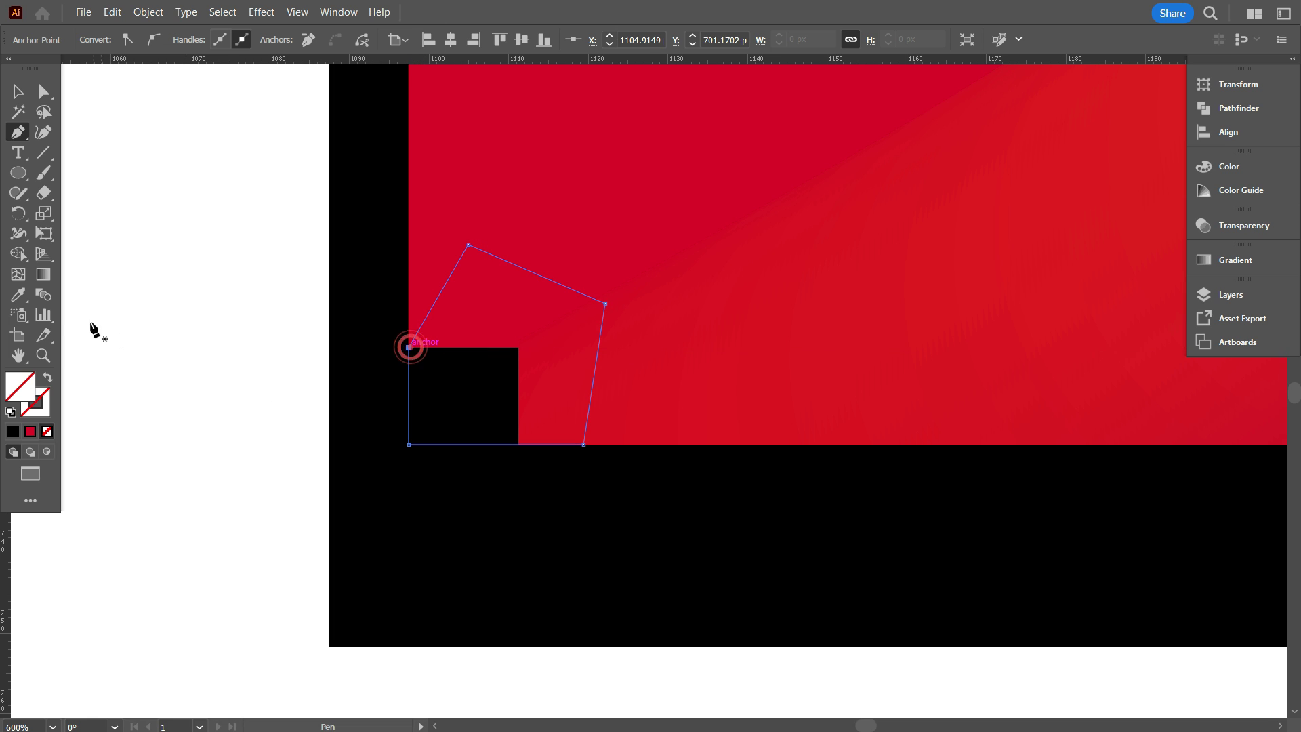
# Step: Fill the five-sided patch with the red sampled from the card's inner rectangle and deselect it
pyautogui.click(18, 294)
pyautogui.click(549, 164)
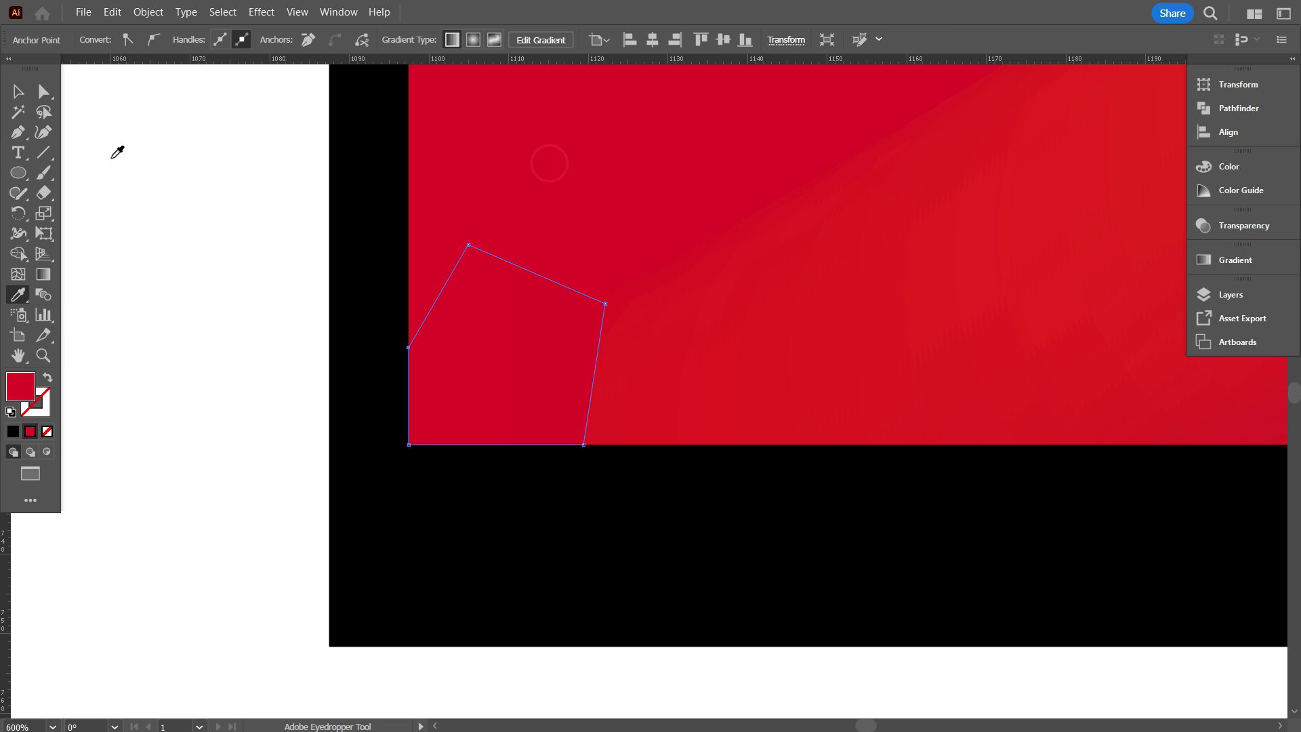
pyautogui.click(18, 91)
pyautogui.click(157, 200)
# Step: Move the "POSTER — RED" text group from outside the artboard to the blank area beside the left card
pyautogui.scroll(-4, 230, 325)
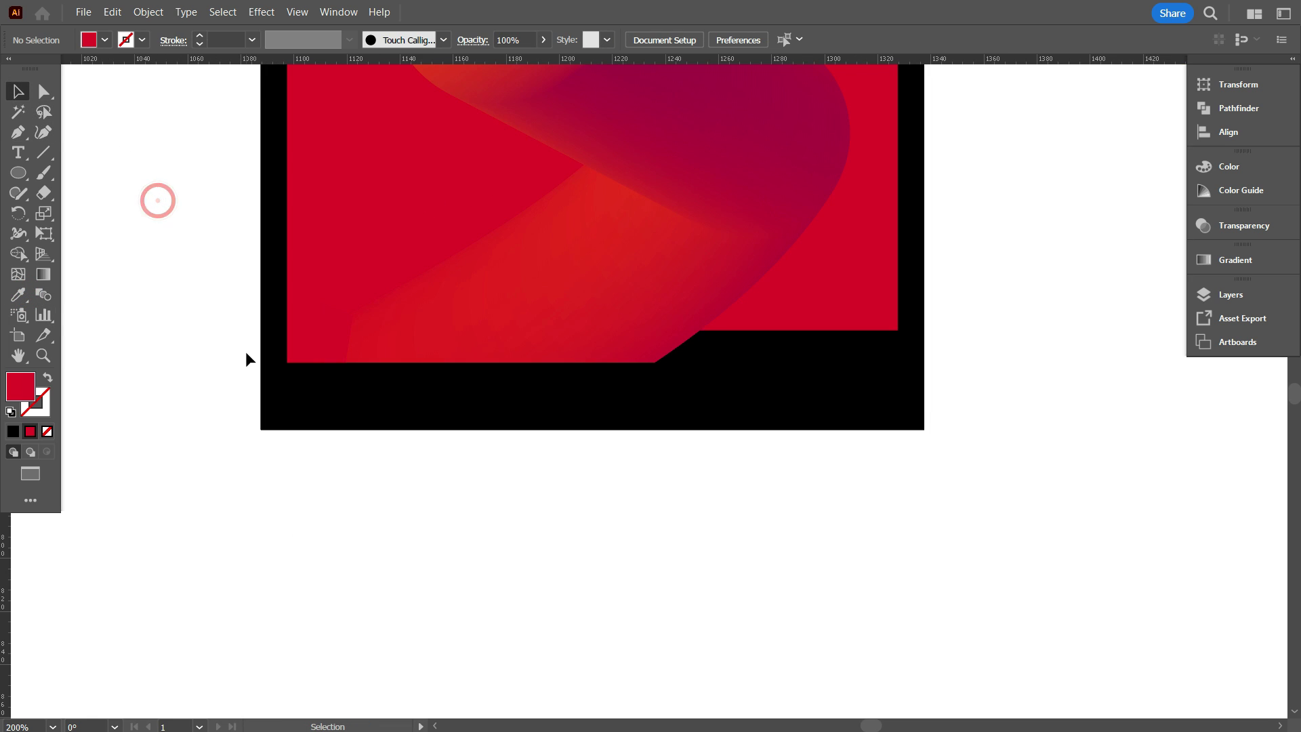
pyautogui.scroll(2, 633, 465)
pyautogui.scroll(-1, 731, 488)
pyautogui.scroll(1, 804, 488)
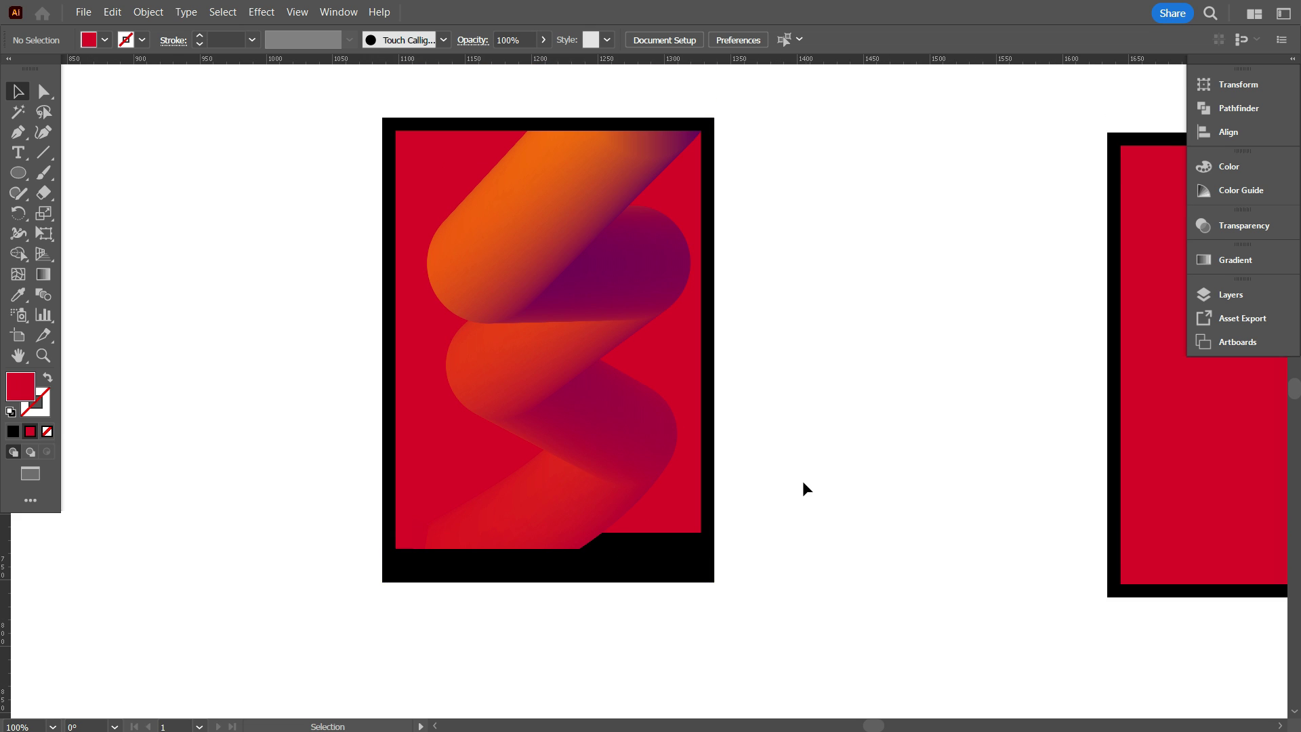
pyautogui.scroll(-1, 762, 465)
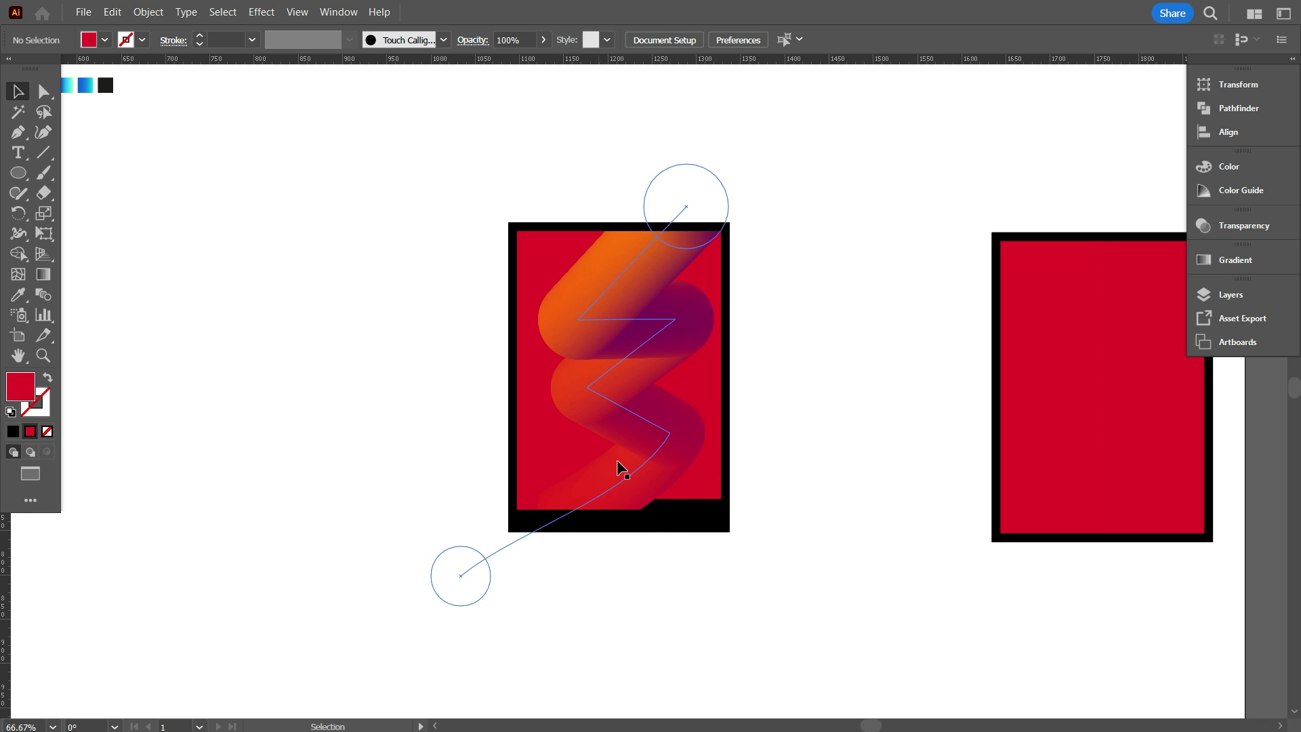
pyautogui.scroll(-1, 711, 380)
pyautogui.scroll(-1, 537, 377)
pyautogui.scroll(1, 368, 363)
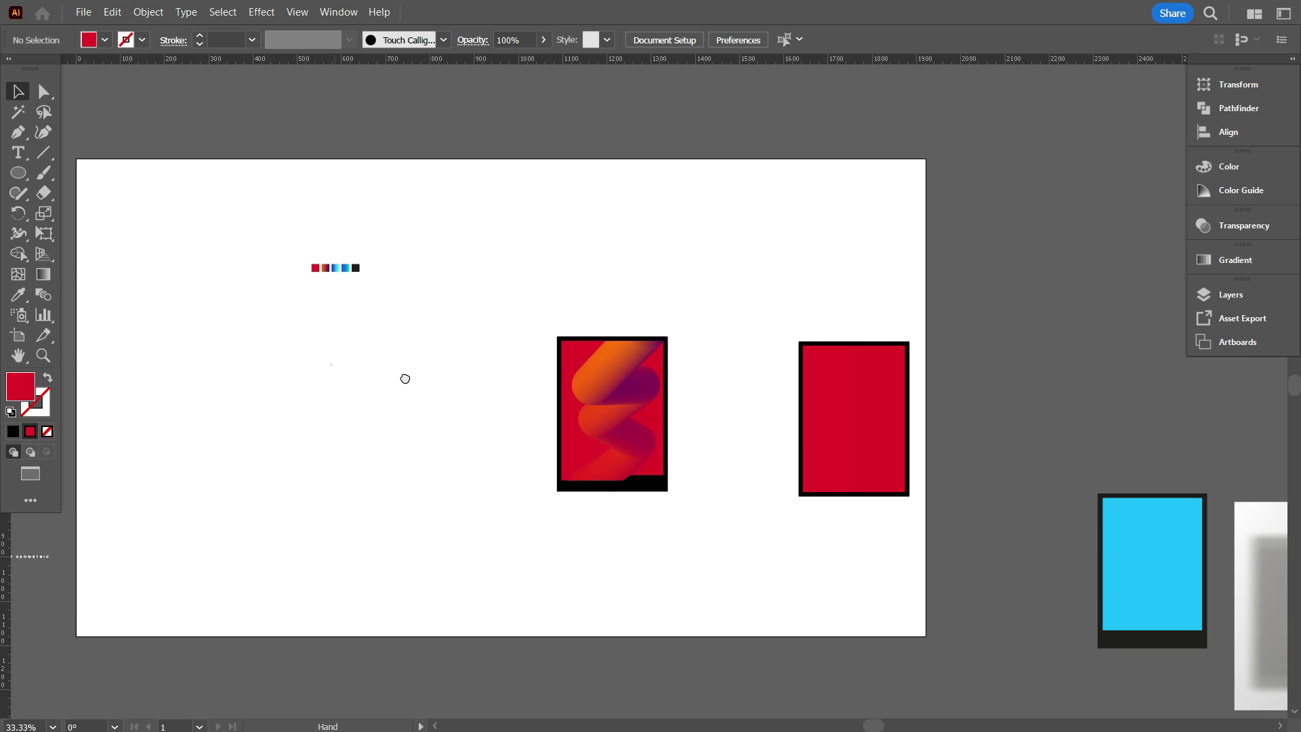
pyautogui.hscroll(-4, 474, 381)
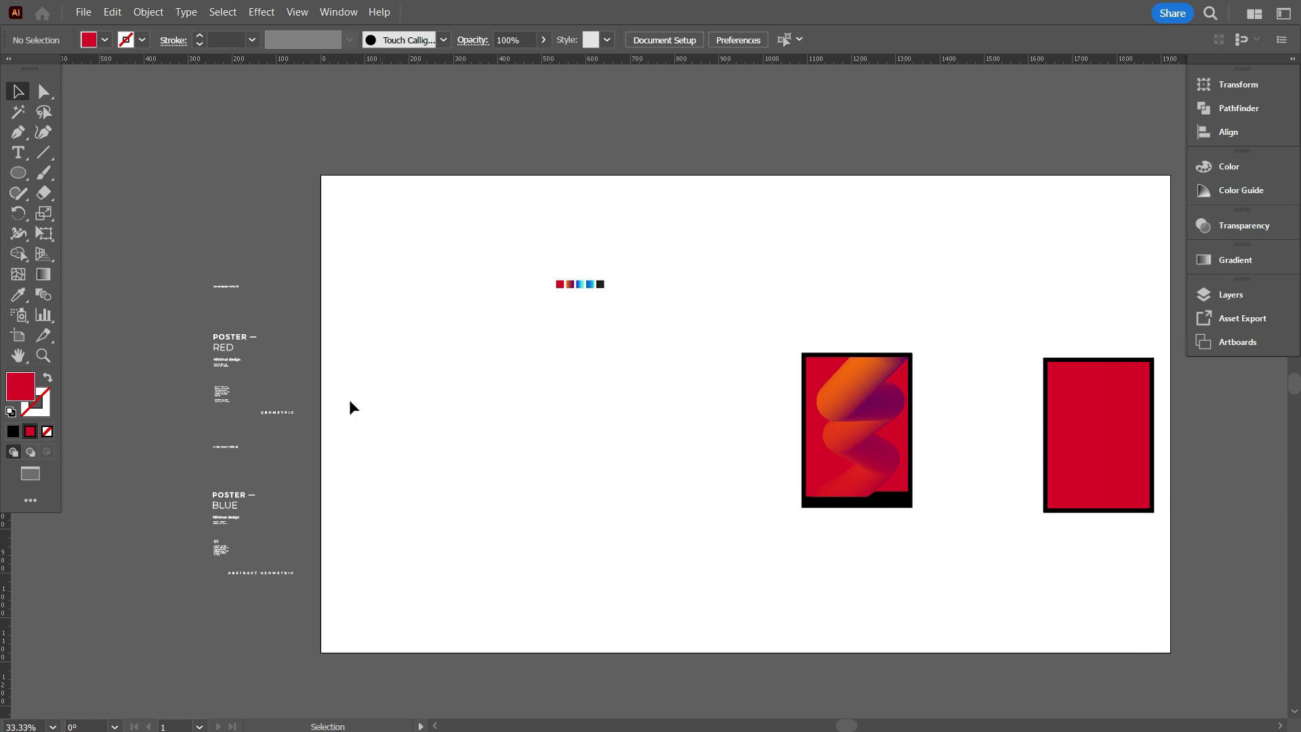
pyautogui.moveTo(226, 355); pyautogui.dragTo(626, 441)
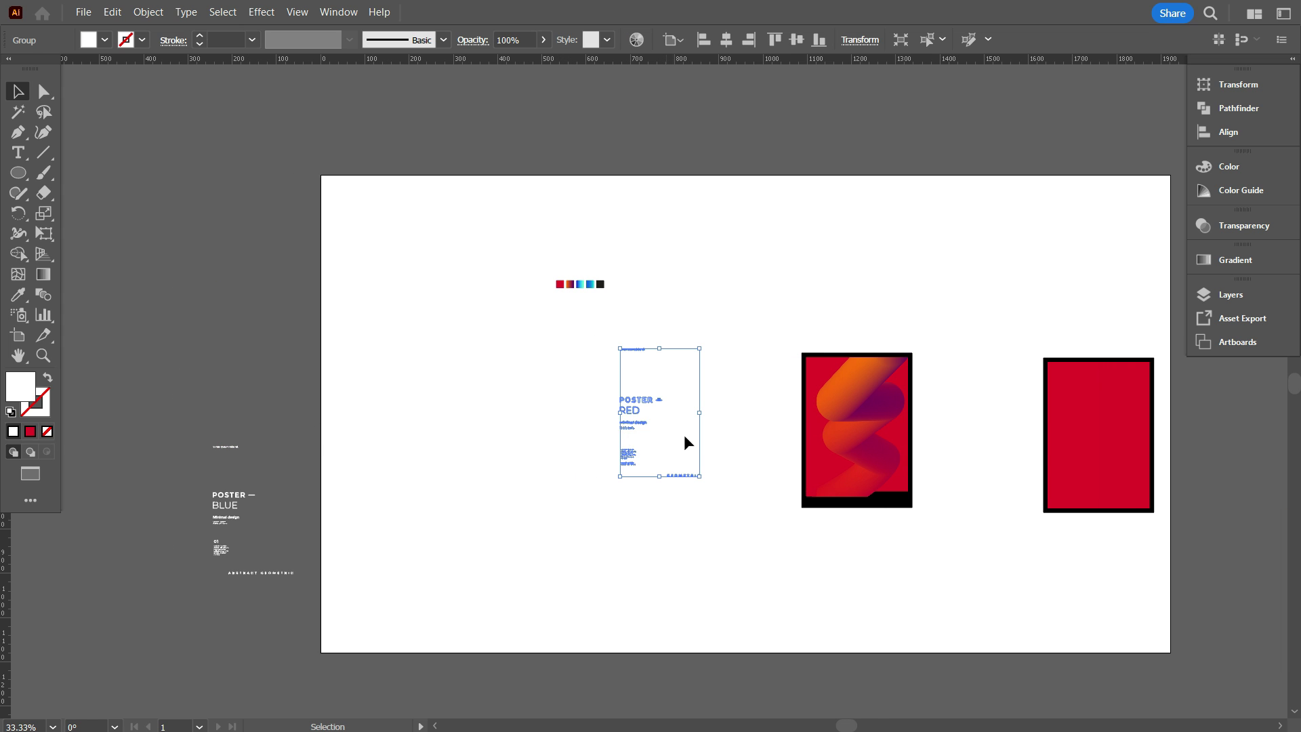
# Step: Bring the "POSTER — RED" text group to the front and place it on the left card
pyautogui.scroll(1, 684, 442)
pyautogui.hscroll(4, 642, 532)
pyautogui.rightClick(352, 309)
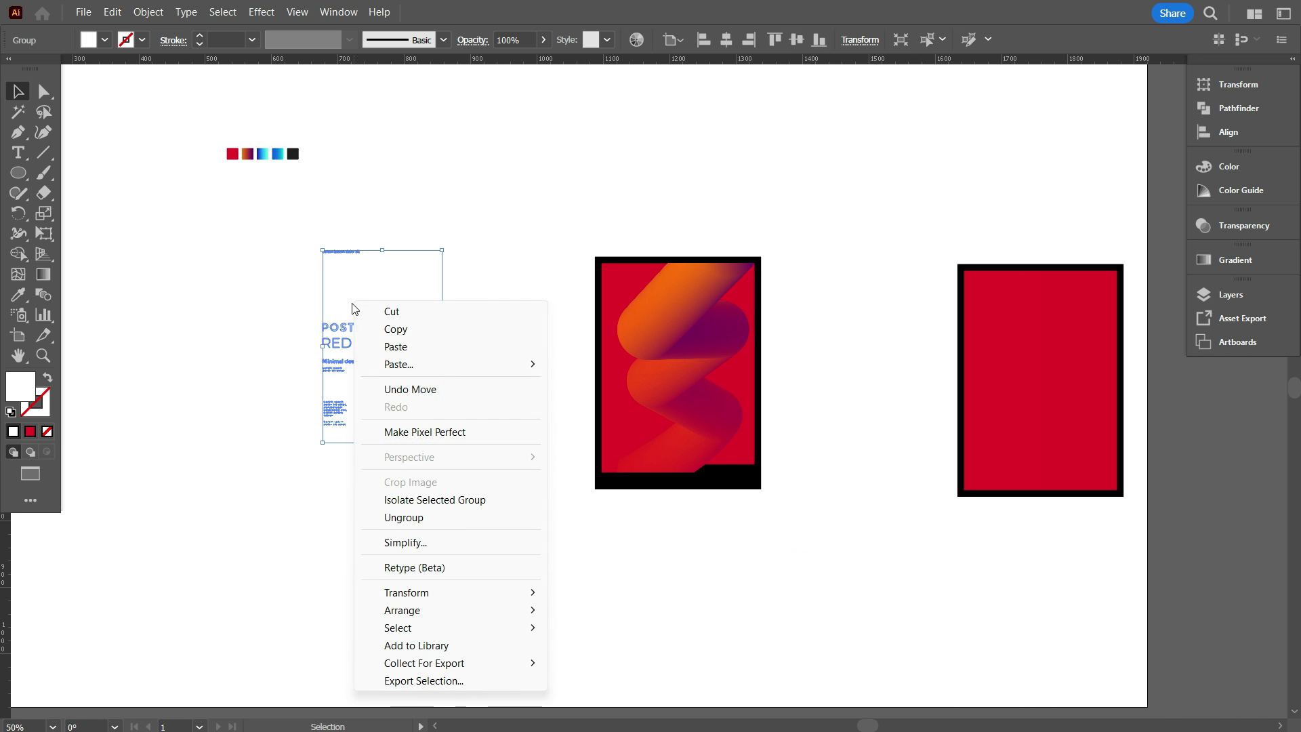
pyautogui.moveTo(416, 611)
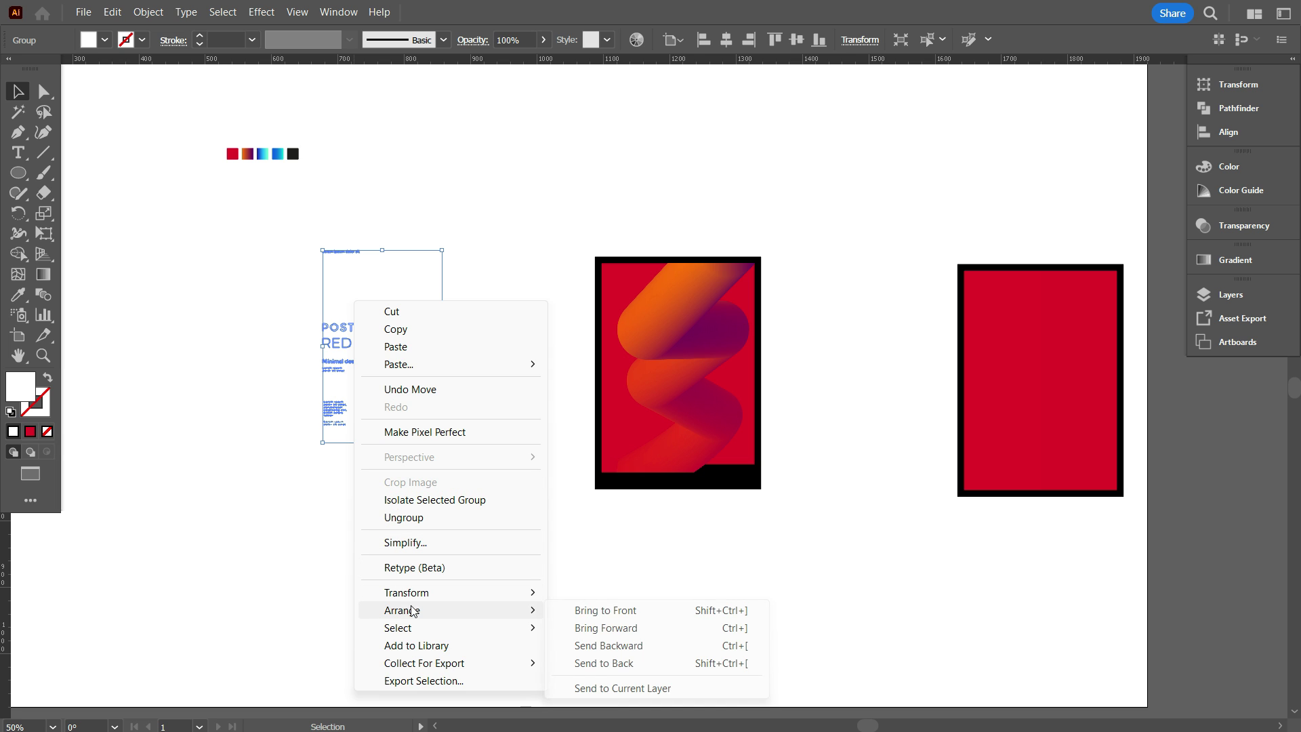
pyautogui.click(605, 610)
pyautogui.moveTo(343, 378); pyautogui.dragTo(667, 380)
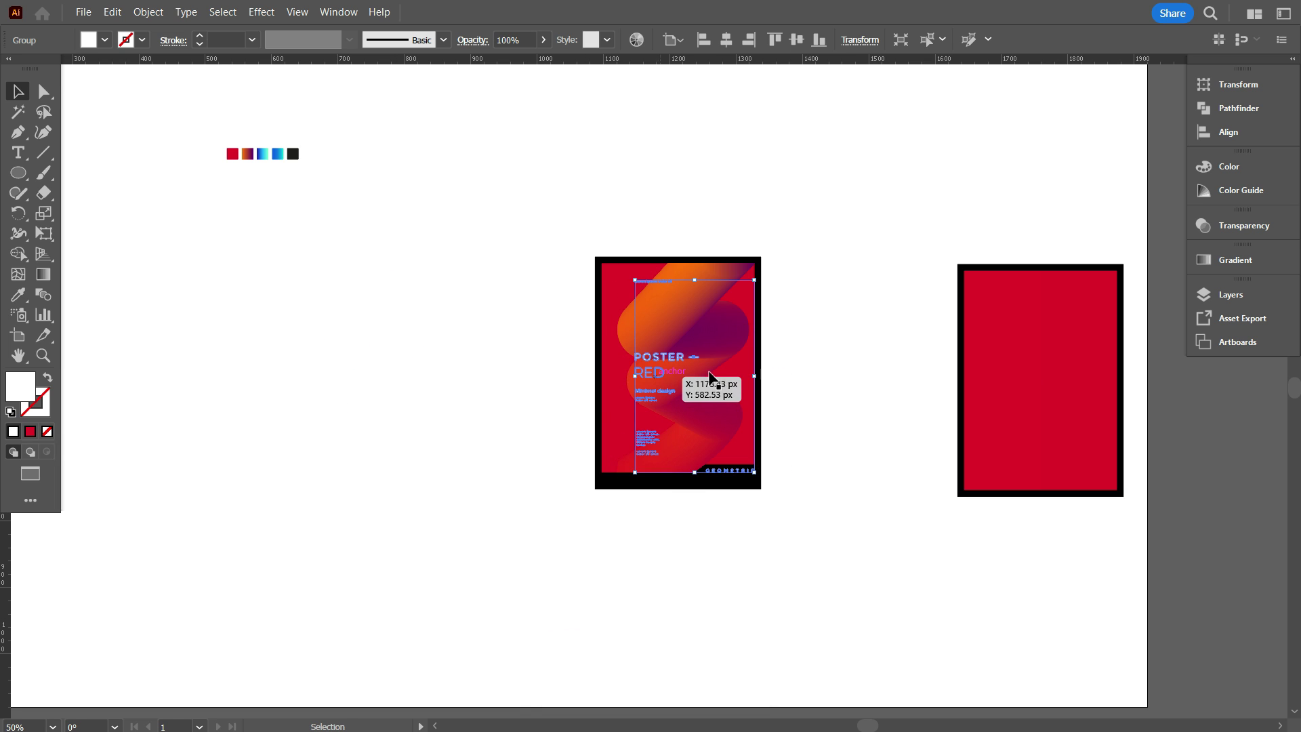
# Step: Shift the text group slightly up and to the left on the card and deselect it
pyautogui.scroll(2, 668, 380)
pyautogui.scroll(1, 746, 601)
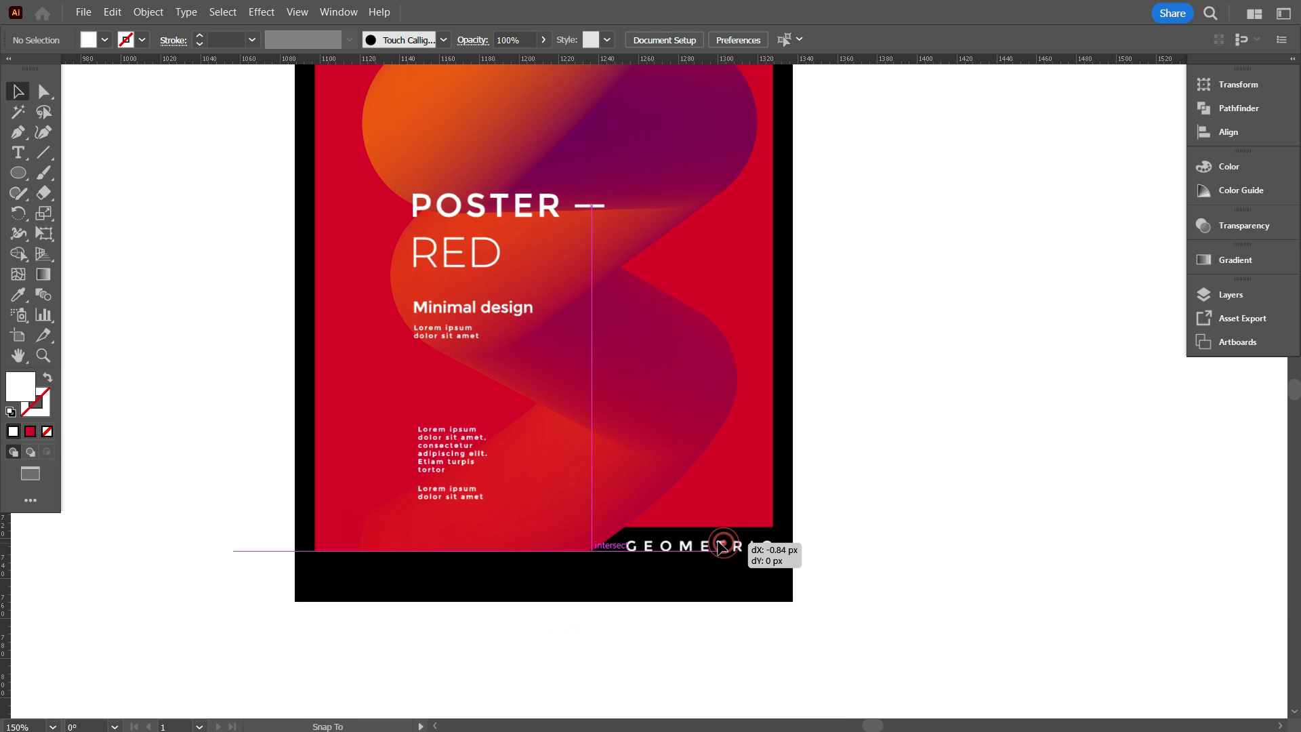
pyautogui.scroll(1, 504, 403)
pyautogui.scroll(-1, 502, 397)
pyautogui.scroll(1, 502, 396)
pyautogui.moveTo(442, 180)
pyautogui.mouseDown()
pyautogui.moveTo(418, 160)
pyautogui.moveTo(431, 162)
pyautogui.mouseUp()
pyautogui.click(806, 574)
# Step: Fine-tune the text group's position so GEOMETRIC ends flush with the inner red rectangle's right edge
pyautogui.scroll(1, 718, 600)
pyautogui.scroll(-1, 529, 599)
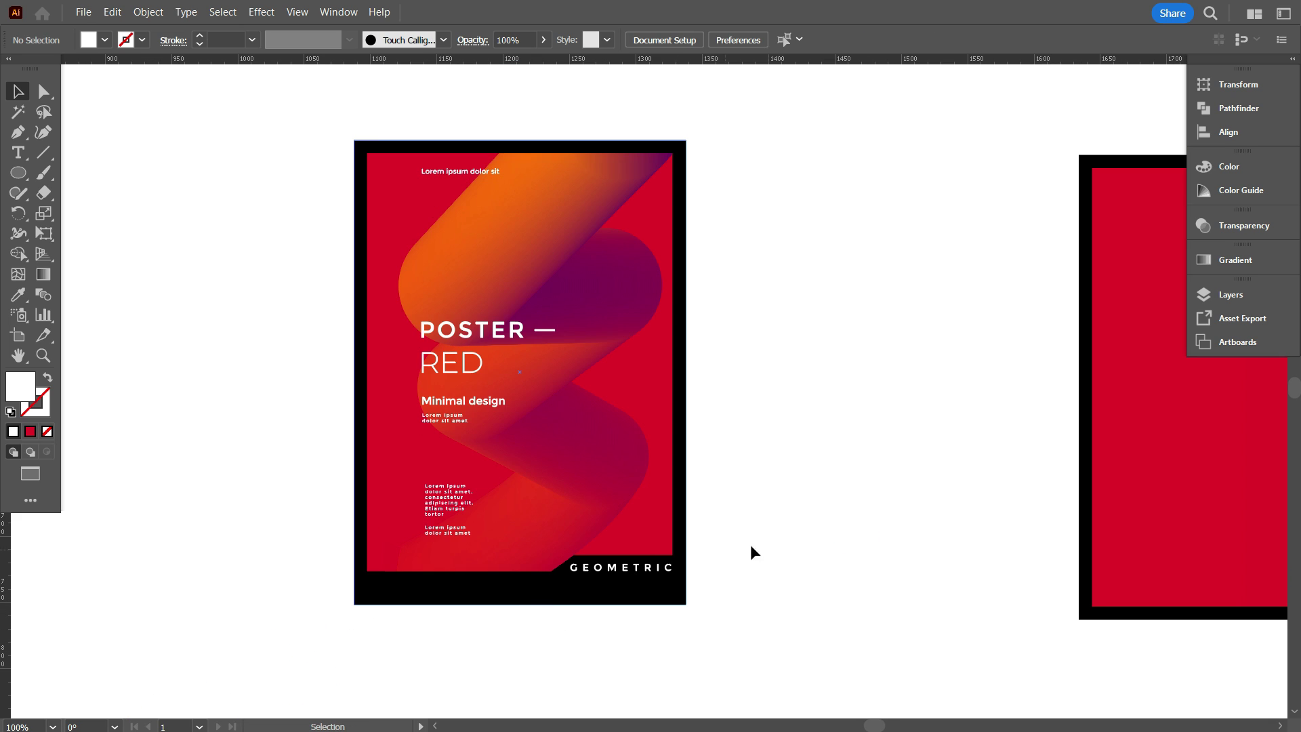
pyautogui.scroll(4, 644, 572)
pyautogui.moveTo(643, 561); pyautogui.dragTo(651, 572)
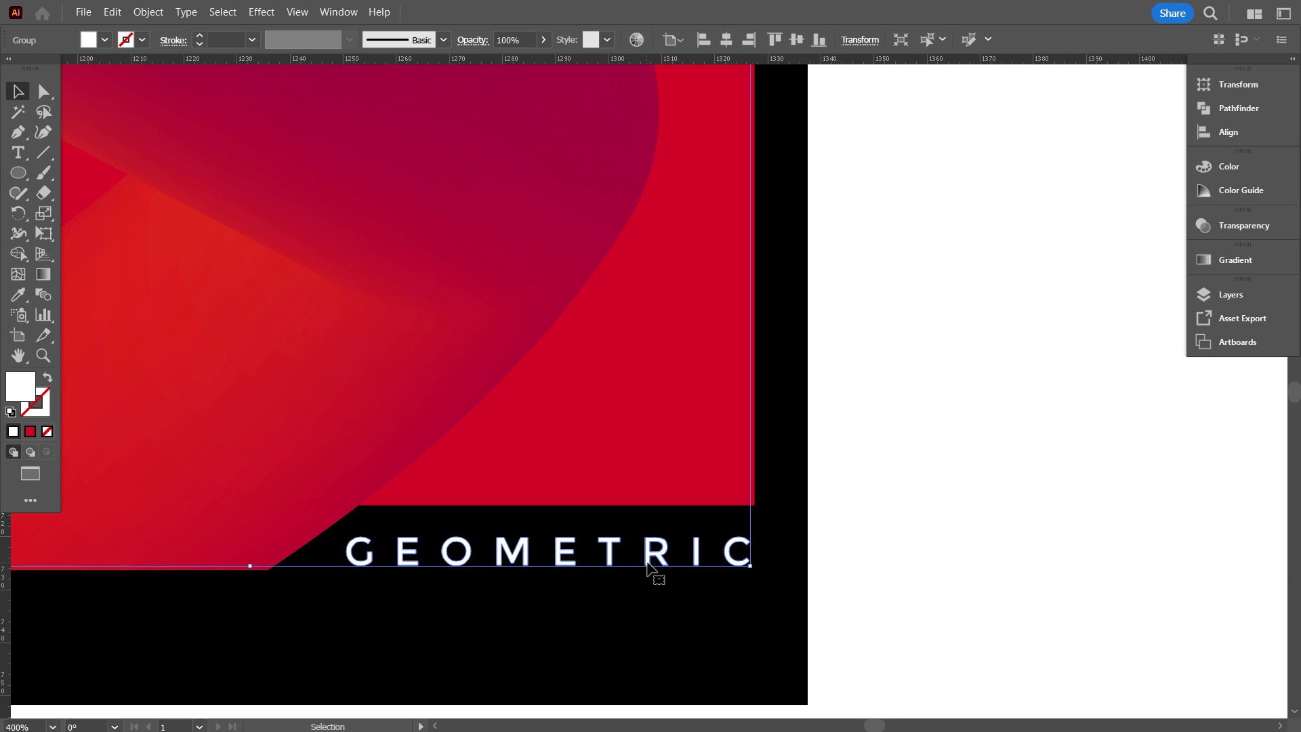
# Step: Deselect the text group and check the finished red poster as a whole
pyautogui.click(957, 528)
pyautogui.scroll(-3, 700, 491)
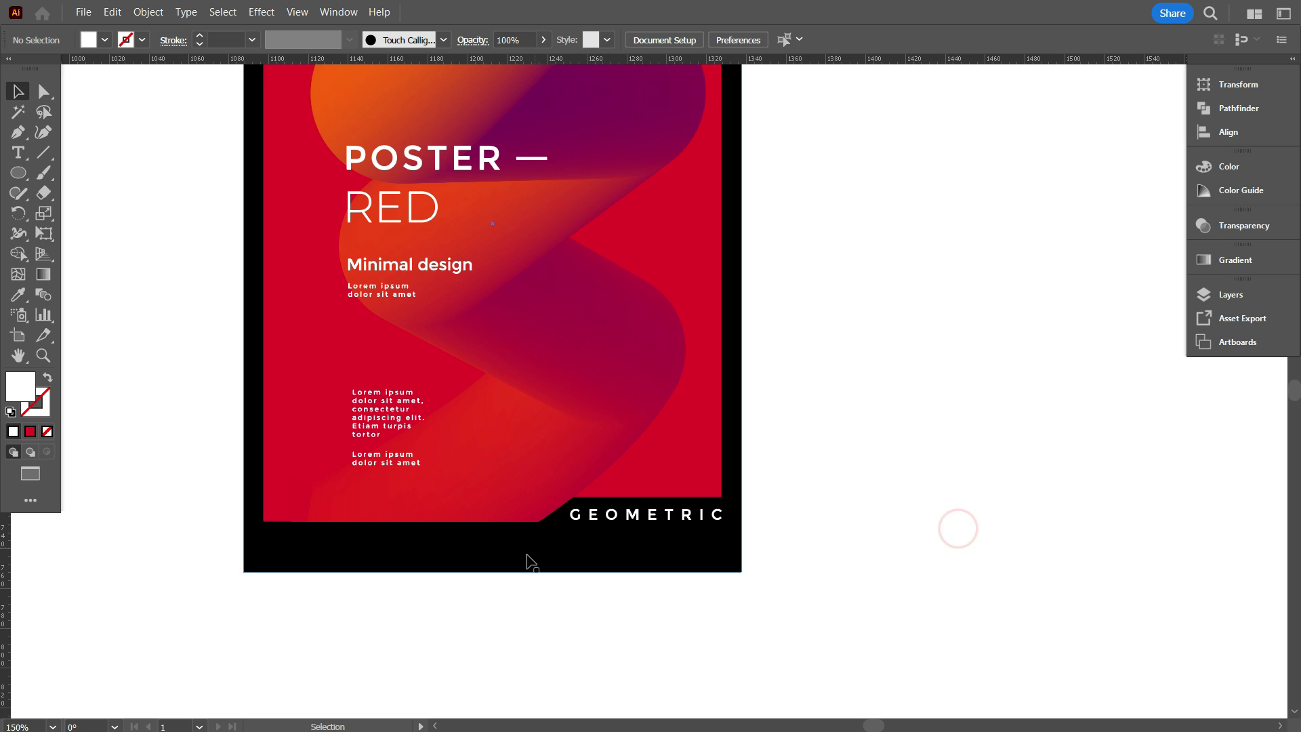
pyautogui.scroll(1, 526, 561)
pyautogui.scroll(-1, 474, 592)
pyautogui.click(733, 501)
pyautogui.press('alt')
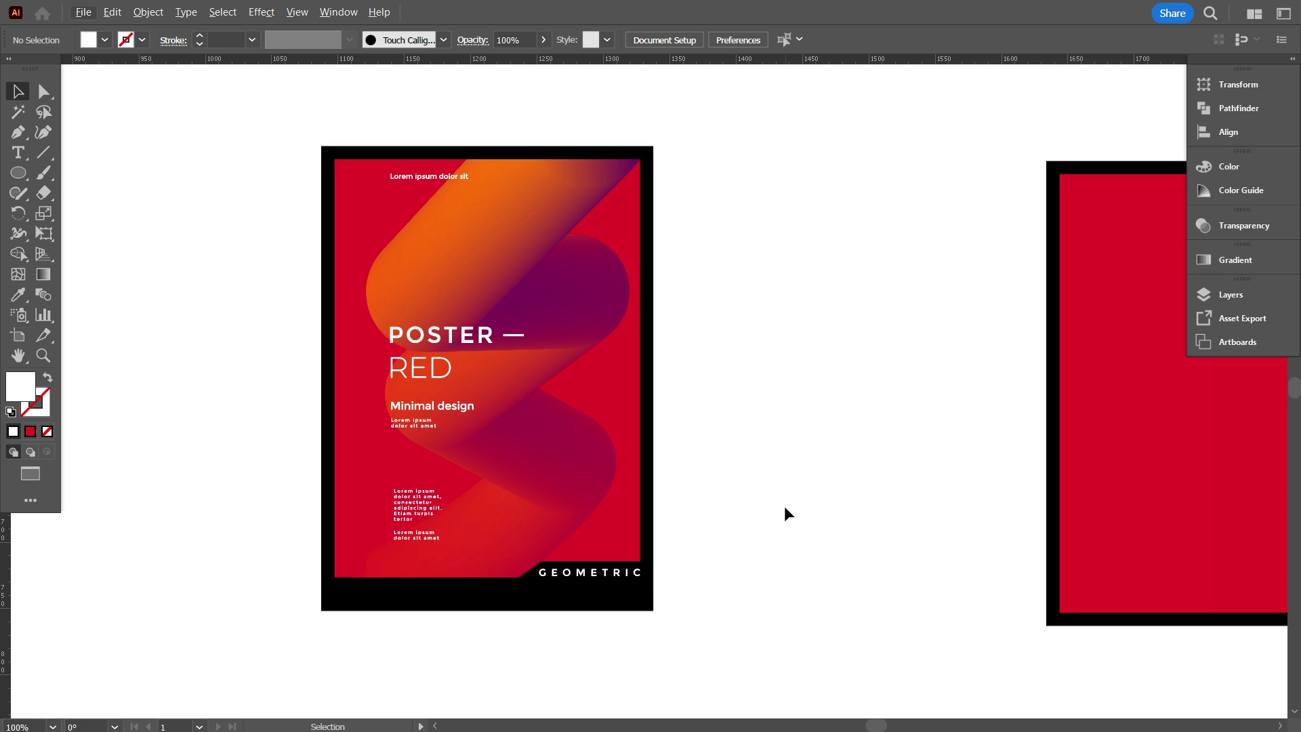
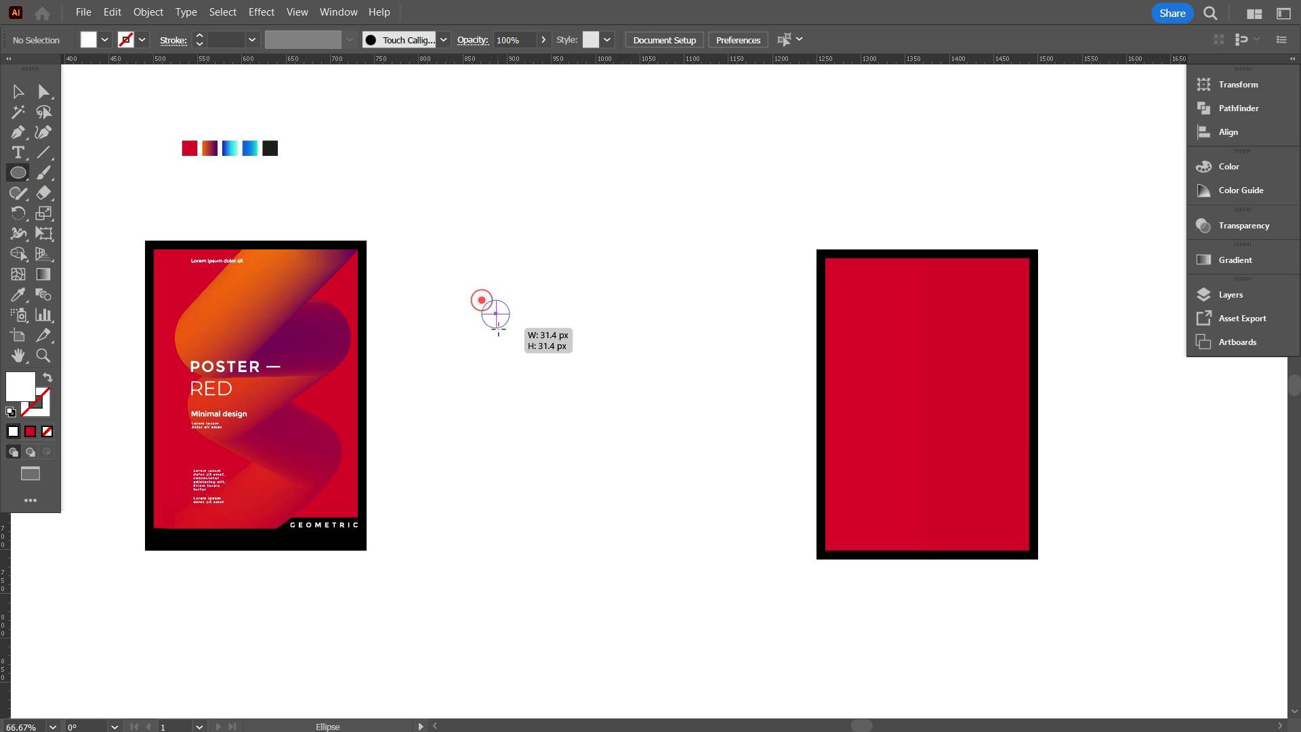
# Step: Draw a small circle between the two cards and fill it with the blue-to-mint gradient sample
pyautogui.moveTo(498, 330); pyautogui.dragTo(500, 331)
pyautogui.press('i')
pyautogui.click(225, 153)
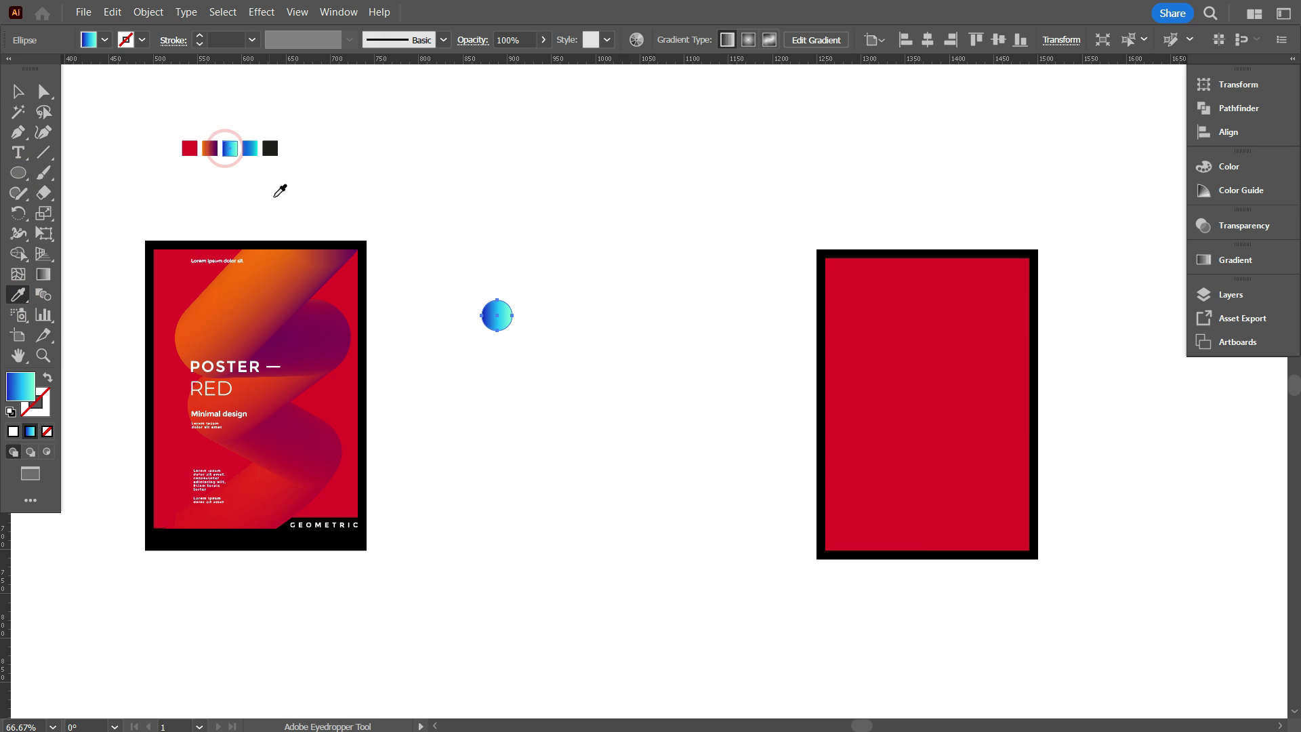
# Step: Copy the gradient circle horizontally to the blank area just beside the empty red card
pyautogui.press('v')
pyautogui.click(467, 376)
pyautogui.moveTo(596, 334); pyautogui.dragTo(822, 327)
# Step: Turn the original circle's fill into the gradient's middle cyan and recolour the empty card's inner red rectangle to match
pyautogui.click(501, 318)
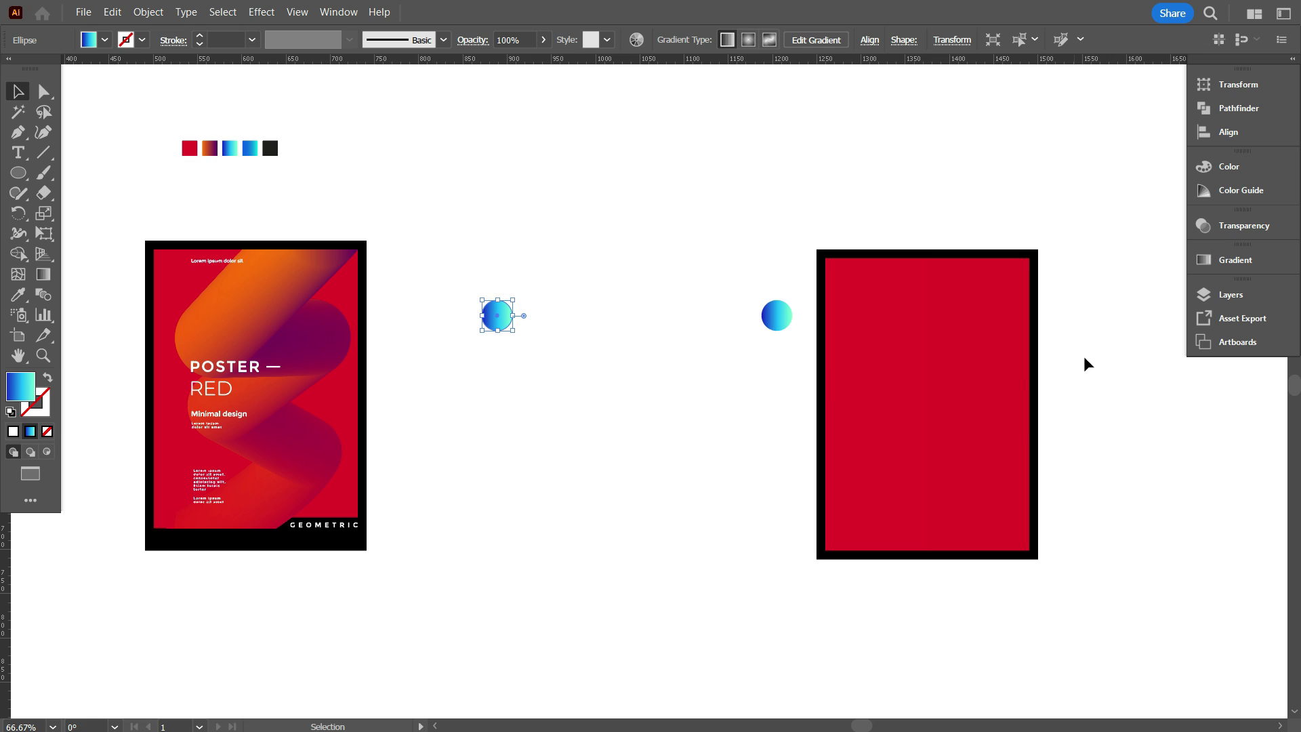
pyautogui.click(1231, 265)
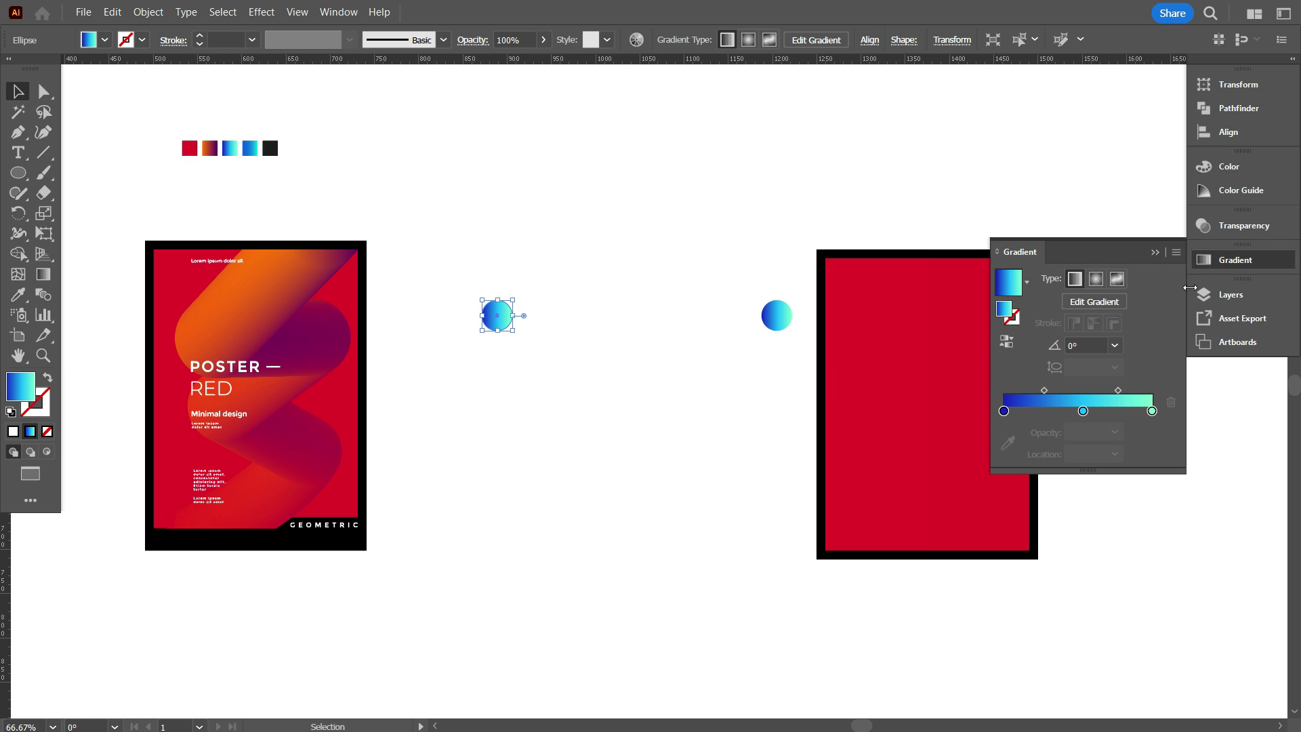
pyautogui.click(1081, 411)
pyautogui.click(13, 431)
pyautogui.click(886, 427)
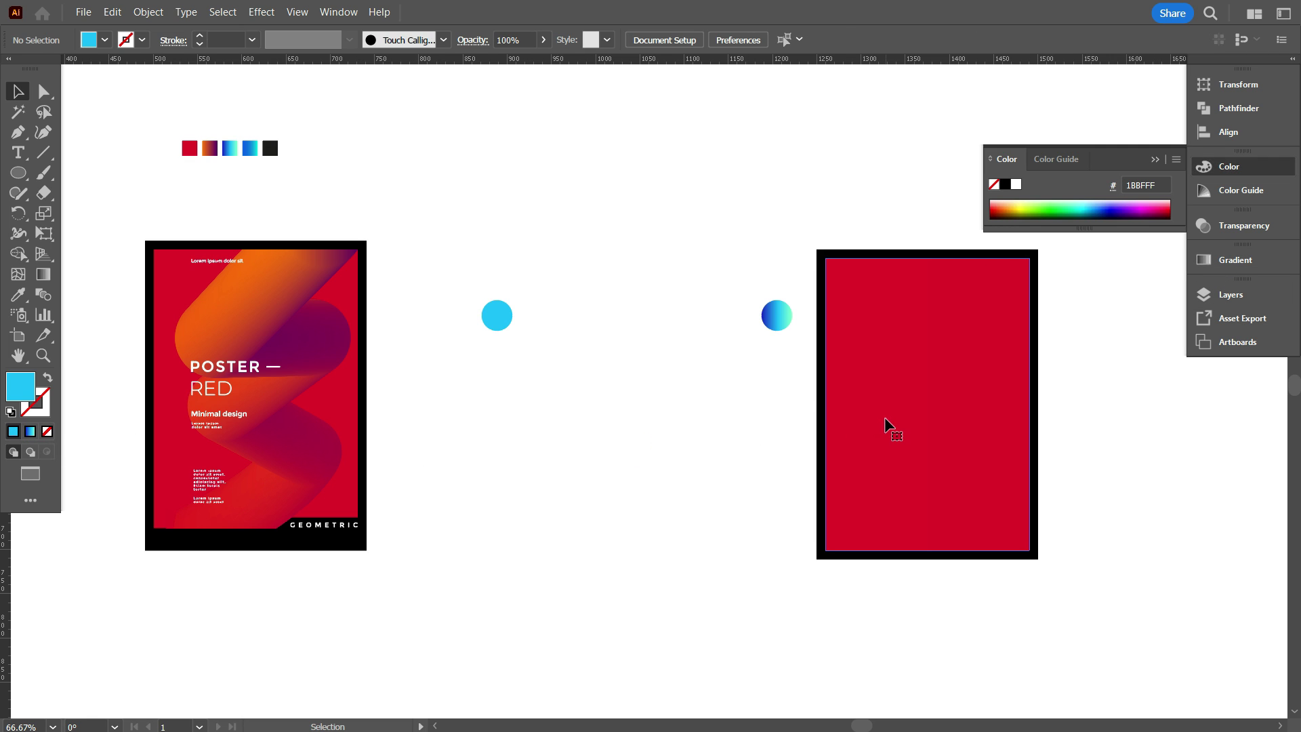
pyautogui.click(498, 303)
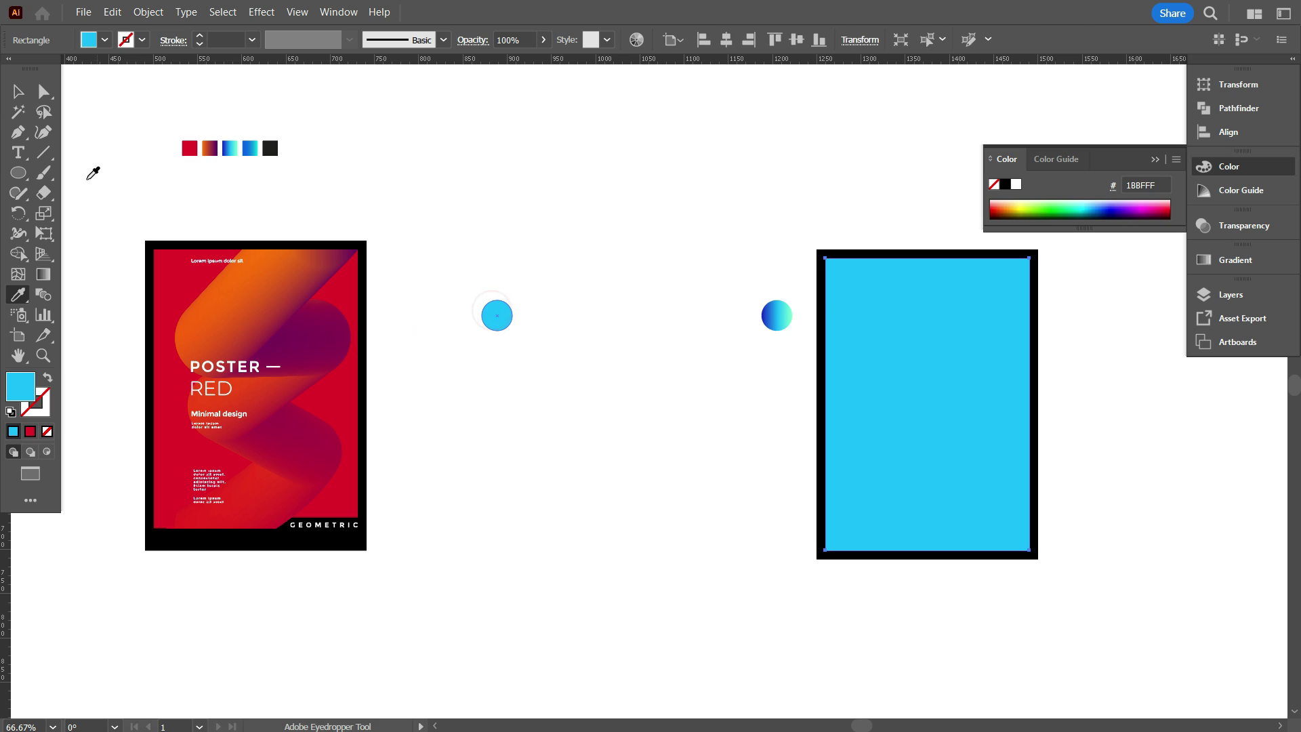
# Step: Restore the blue-to-mint gradient on the solid cyan circle by sampling the other circle, and deselect it
pyautogui.press('v')
pyautogui.click(447, 348)
pyautogui.click(502, 317)
pyautogui.press('i')
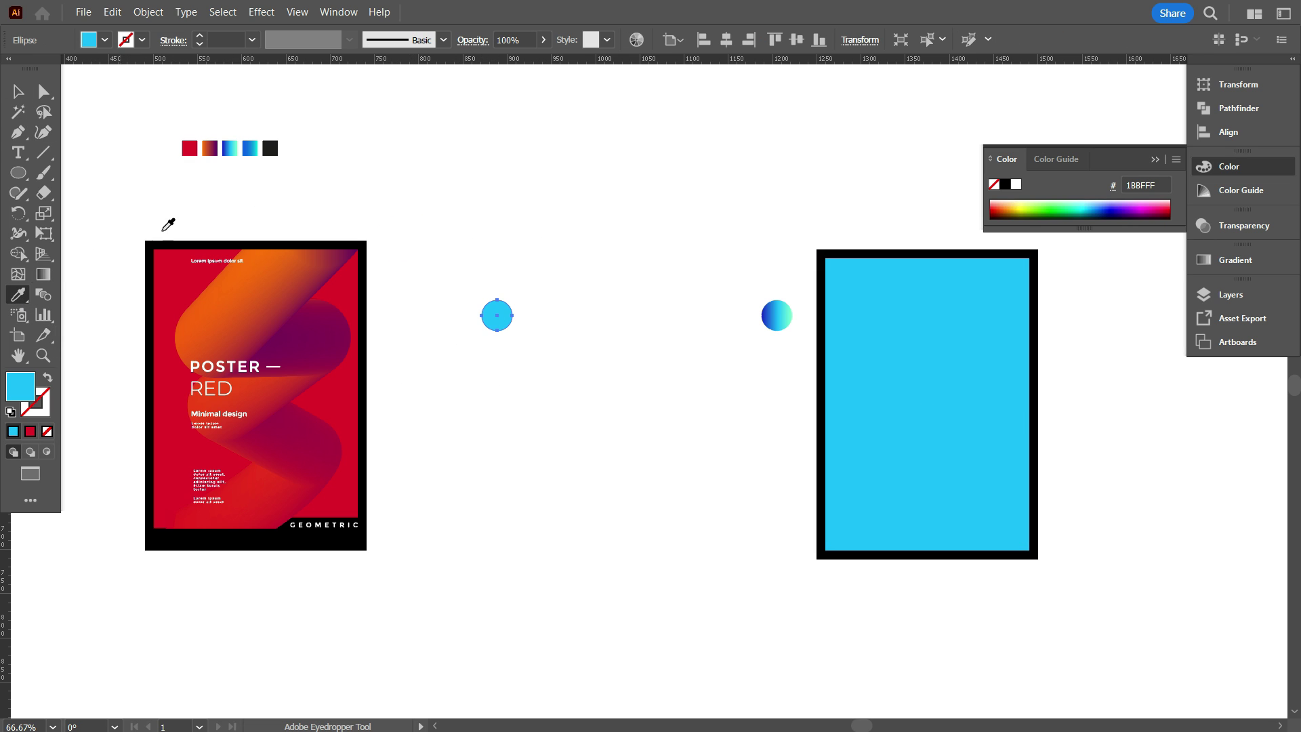
pyautogui.click(777, 315)
pyautogui.press('v')
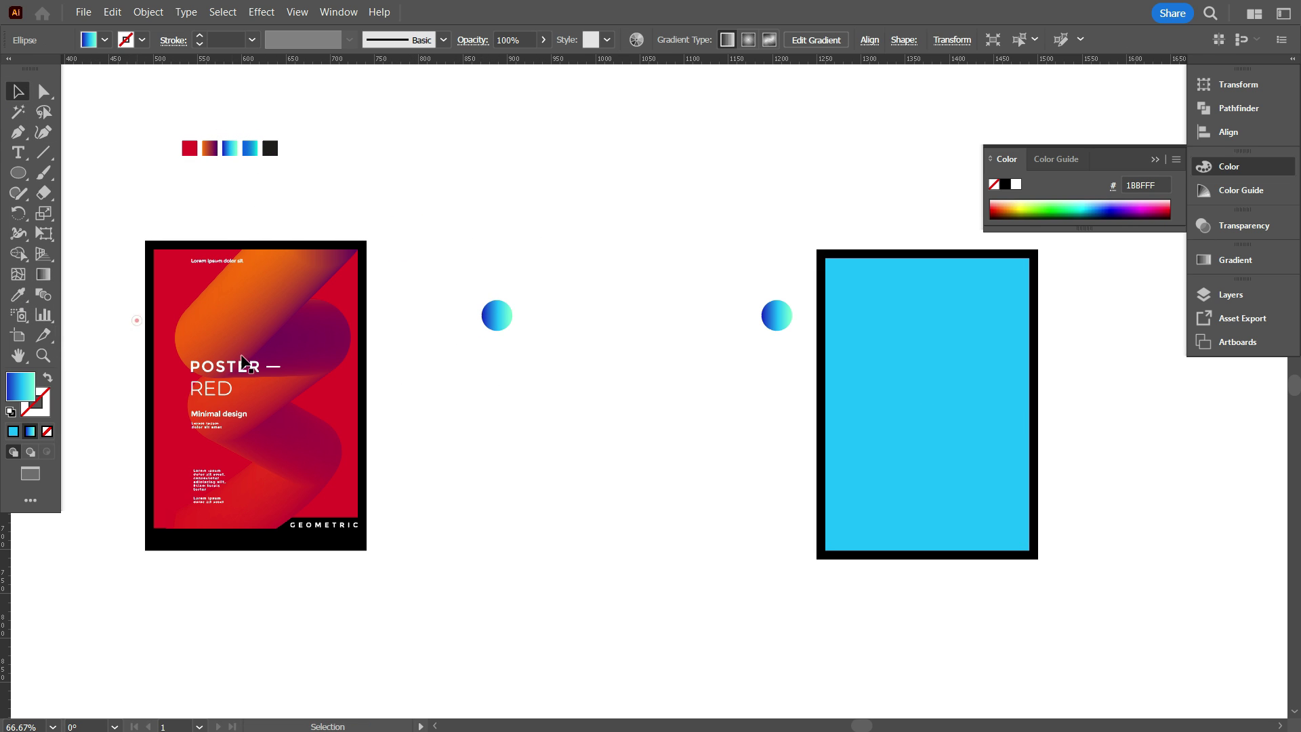
pyautogui.hotkey('ctrl', 'shift', 'a')
# Step: Move the whole cyan card about 157 px horizontally away from the circles and deselect it
pyautogui.scroll(-1, 248, 382)
pyautogui.scroll(1, 803, 369)
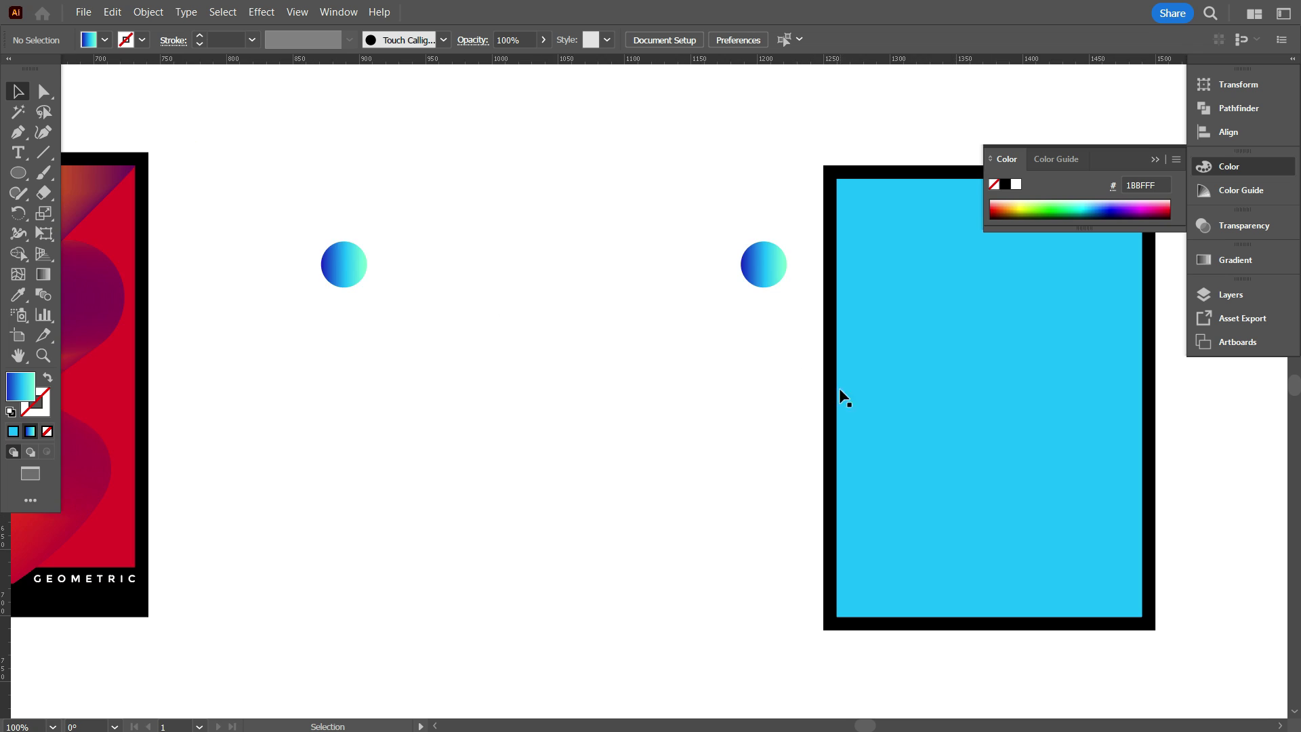
pyautogui.moveTo(853, 402); pyautogui.dragTo(718, 385)
pyautogui.scroll(-1, 514, 333)
pyautogui.moveTo(818, 472); pyautogui.dragTo(818, 472)
pyautogui.moveTo(773, 398); pyautogui.dragTo(911, 398)
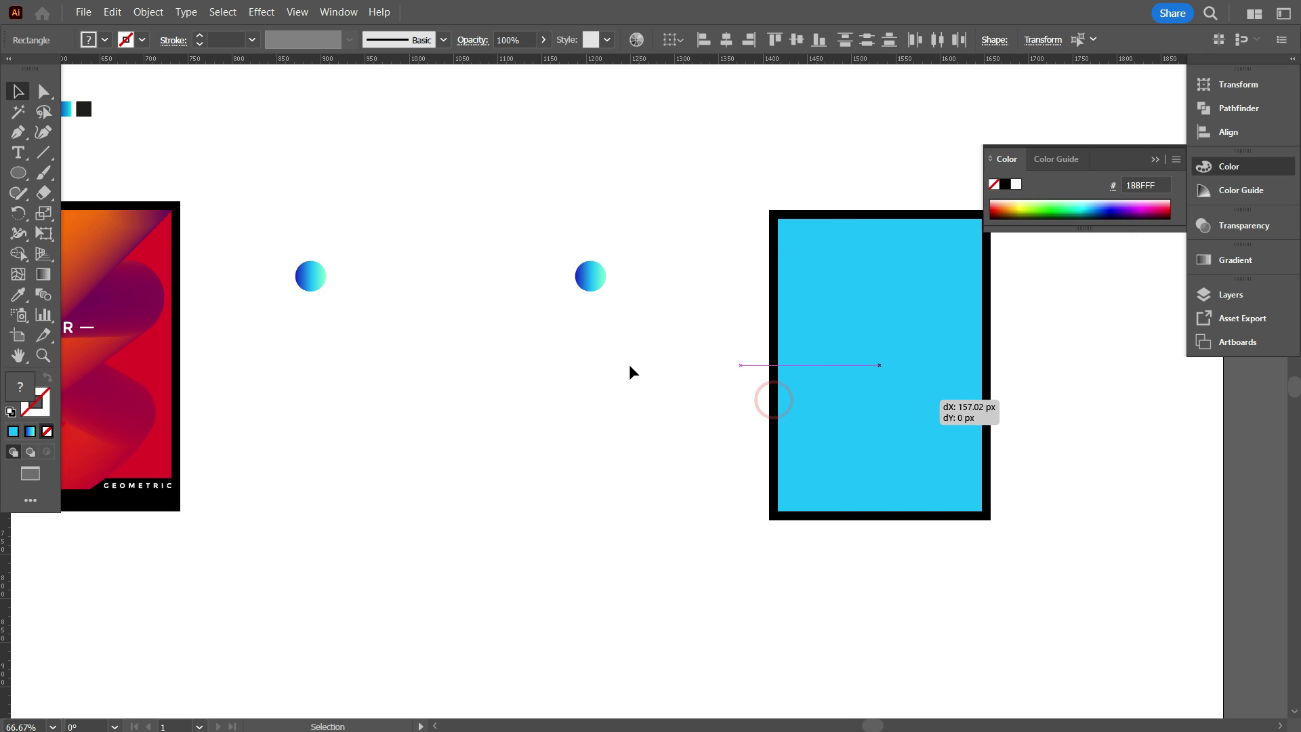
pyautogui.scroll(1, 630, 364)
pyautogui.click(613, 372)
# Step: Shift the circle nearer the cyan card toward it and enlarge the circle to about 77 px
pyautogui.moveTo(568, 244); pyautogui.dragTo(663, 244)
pyautogui.moveTo(706, 294); pyautogui.dragTo(627, 156)
pyautogui.moveTo(666, 209); pyautogui.dragTo(661, 152)
pyautogui.click(618, 320)
pyautogui.moveTo(669, 231); pyautogui.dragTo(668, 257)
# Step: Enlarge the other gradient circle to slightly less than the size of the one near the cyan card
pyautogui.click(163, 230)
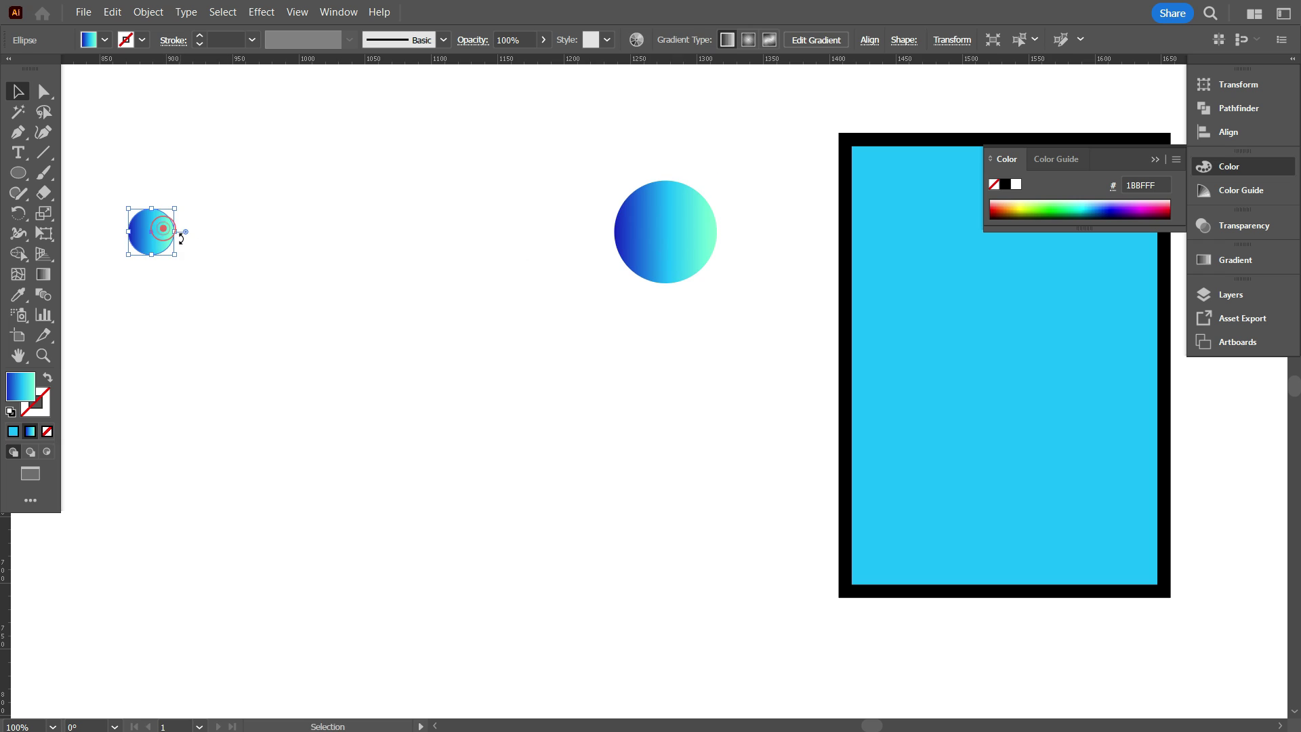
pyautogui.moveTo(174, 232); pyautogui.dragTo(207, 234)
pyautogui.click(380, 287)
pyautogui.click(615, 231)
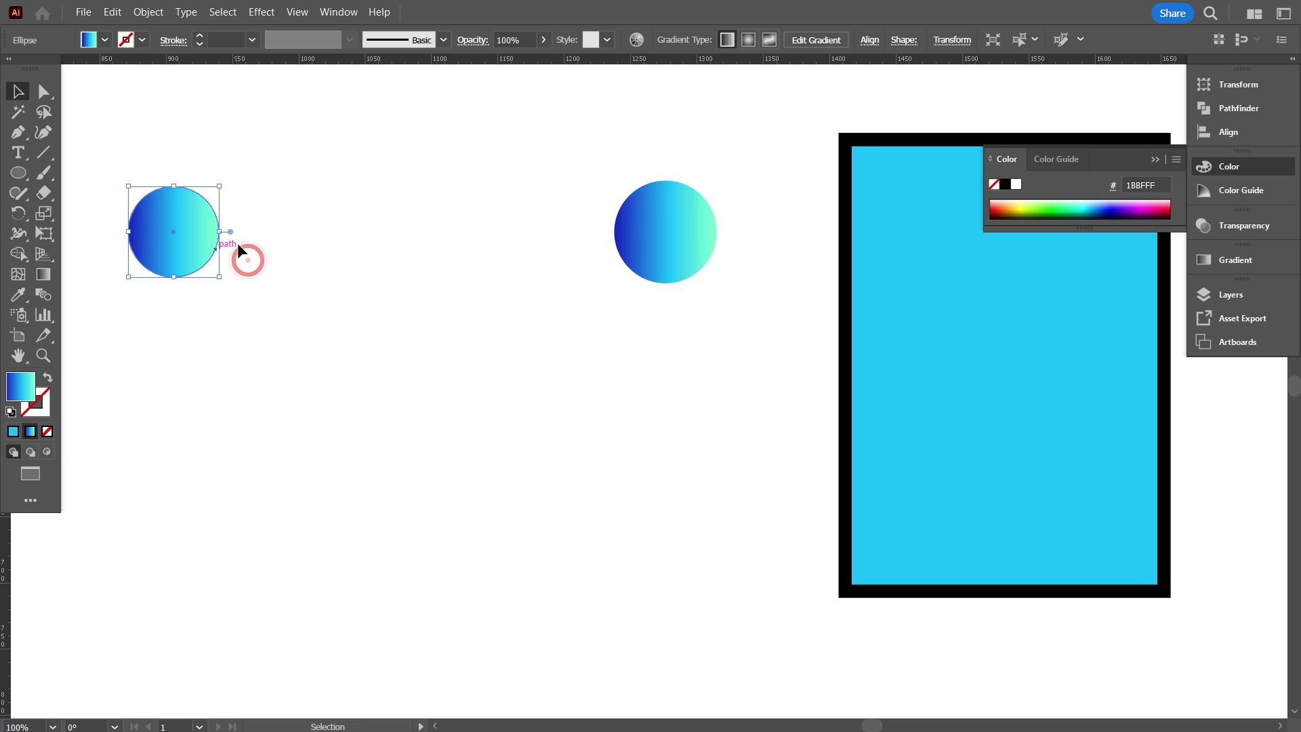
pyautogui.click(378, 255)
# Step: Select both gradient circles and make a blend between them
pyautogui.scroll(-1, 305, 319)
pyautogui.scroll(1, 305, 319)
pyautogui.moveTo(153, 160); pyautogui.dragTo(705, 291)
pyautogui.click(148, 11)
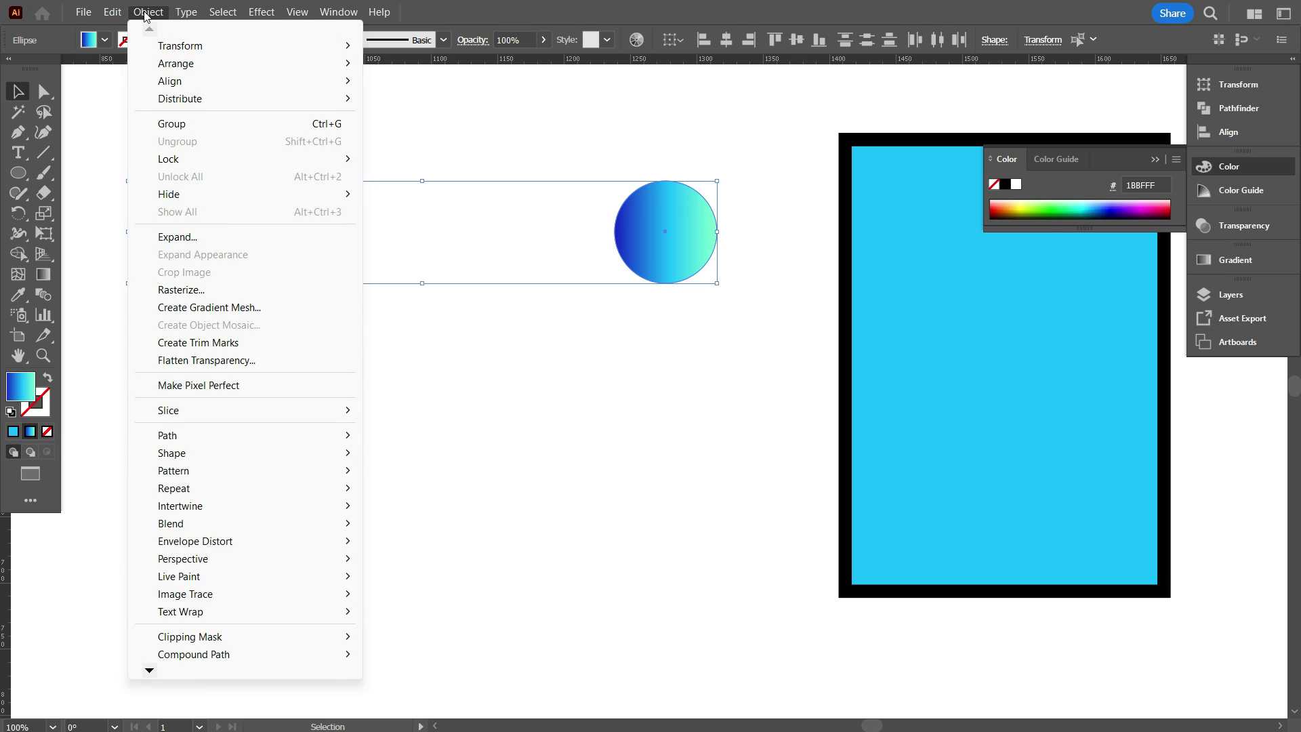
pyautogui.moveTo(203, 522)
pyautogui.click(425, 523)
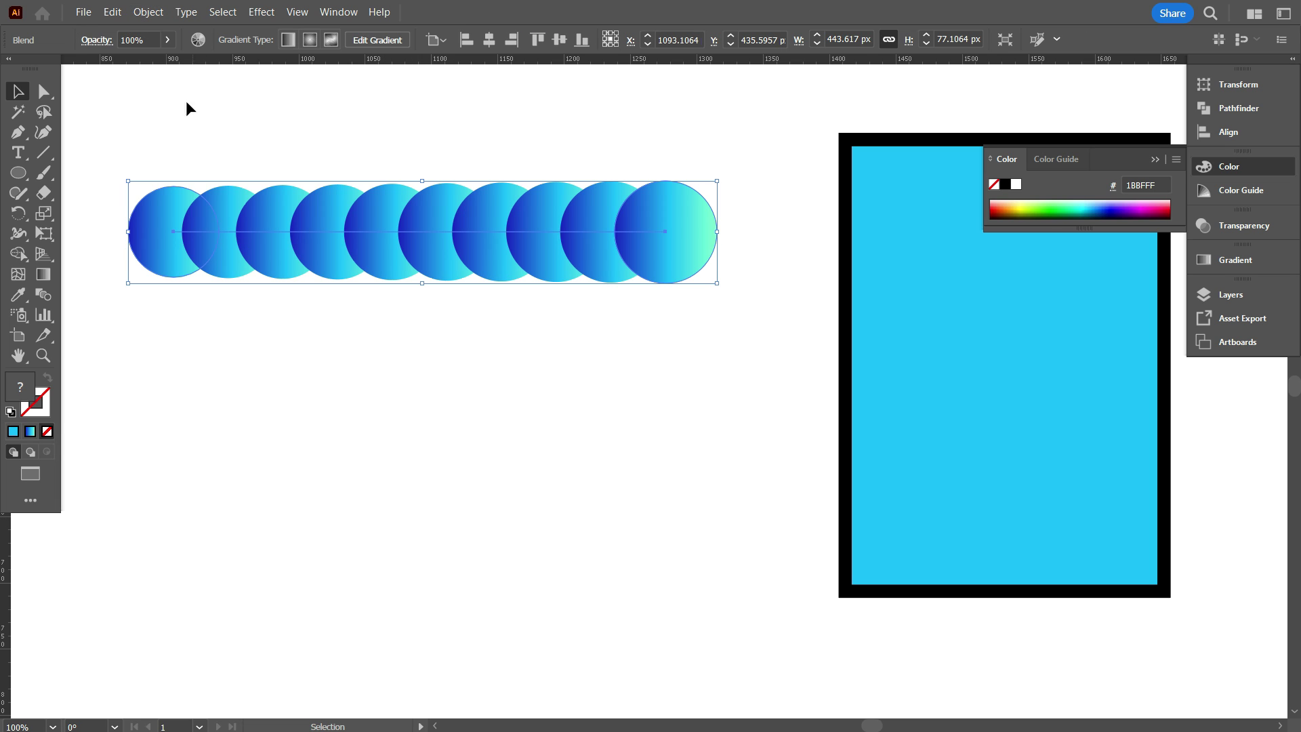
# Step: Increase the blend's number of specified steps so the circles merge into a smooth tube
pyautogui.click(147, 12)
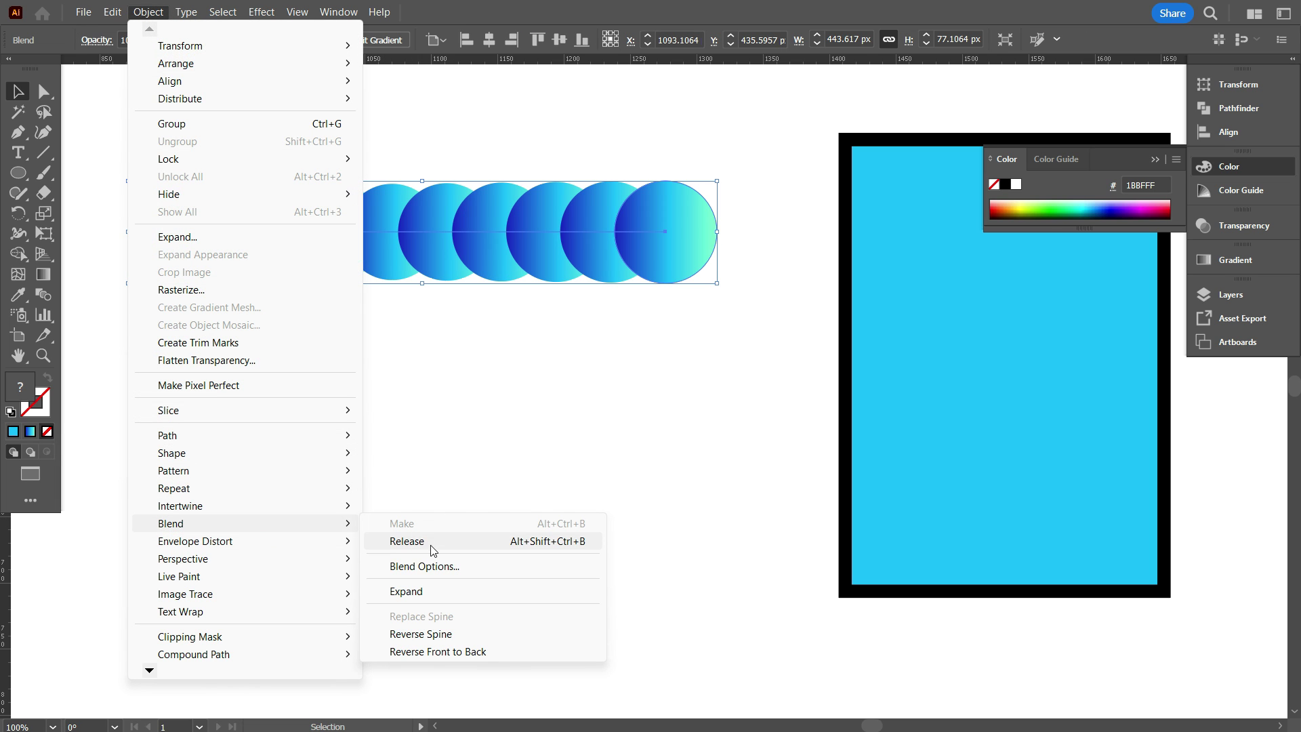
pyautogui.click(447, 566)
pyautogui.click(741, 283)
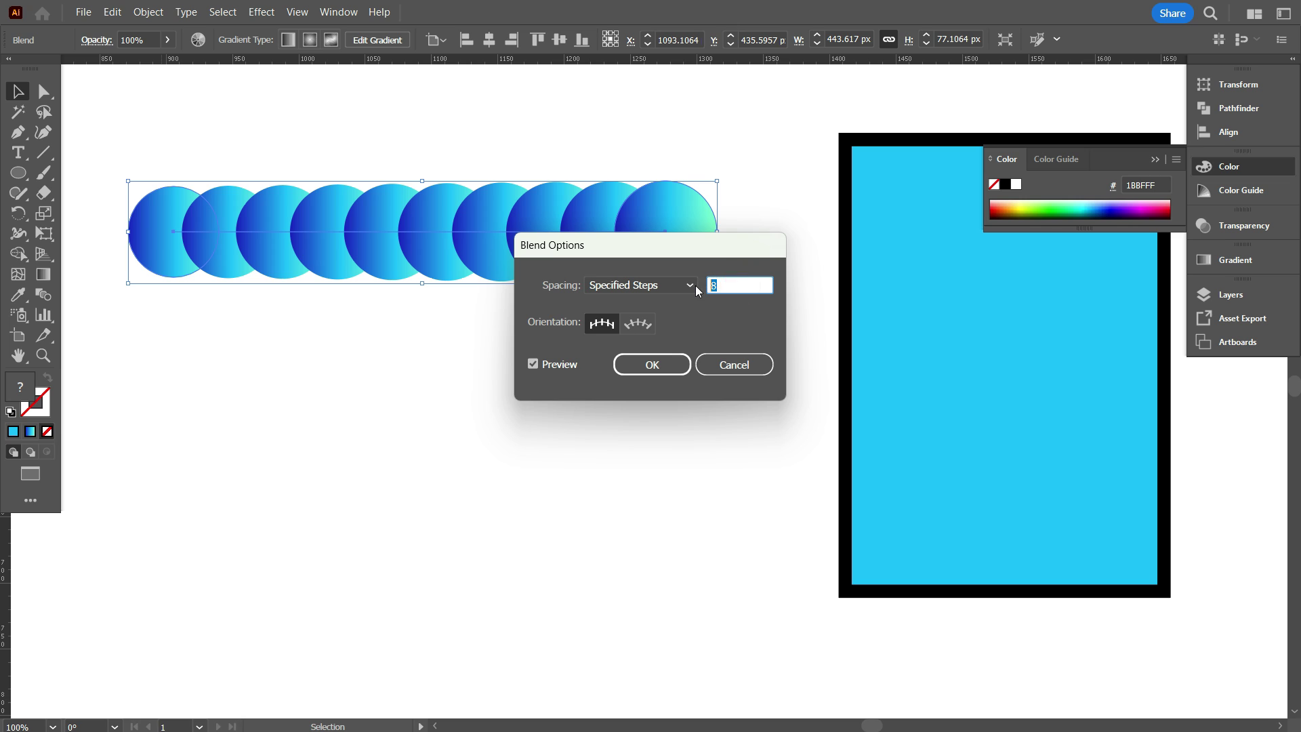
pyautogui.click(657, 364)
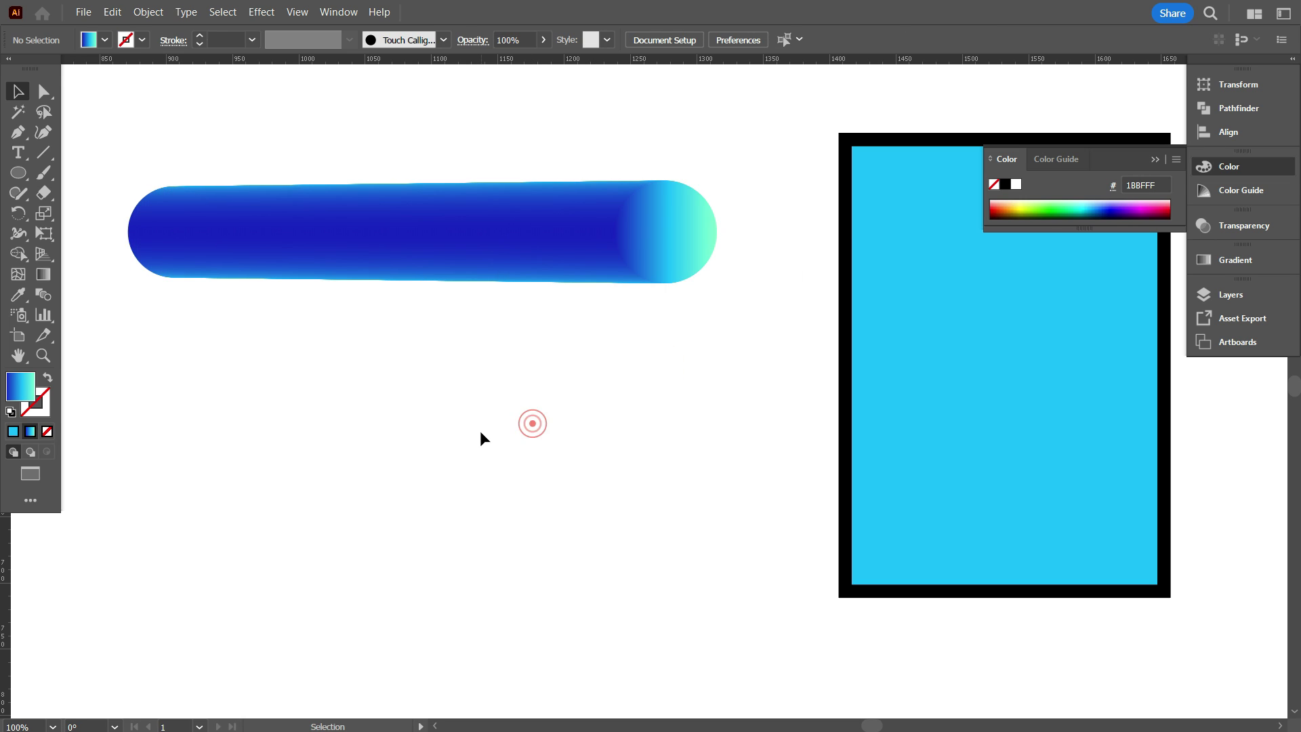
# Step: Paint a rising zigzag stroke with two sharp bends below the blend using the Paintbrush
pyautogui.scroll(-1, 478, 430)
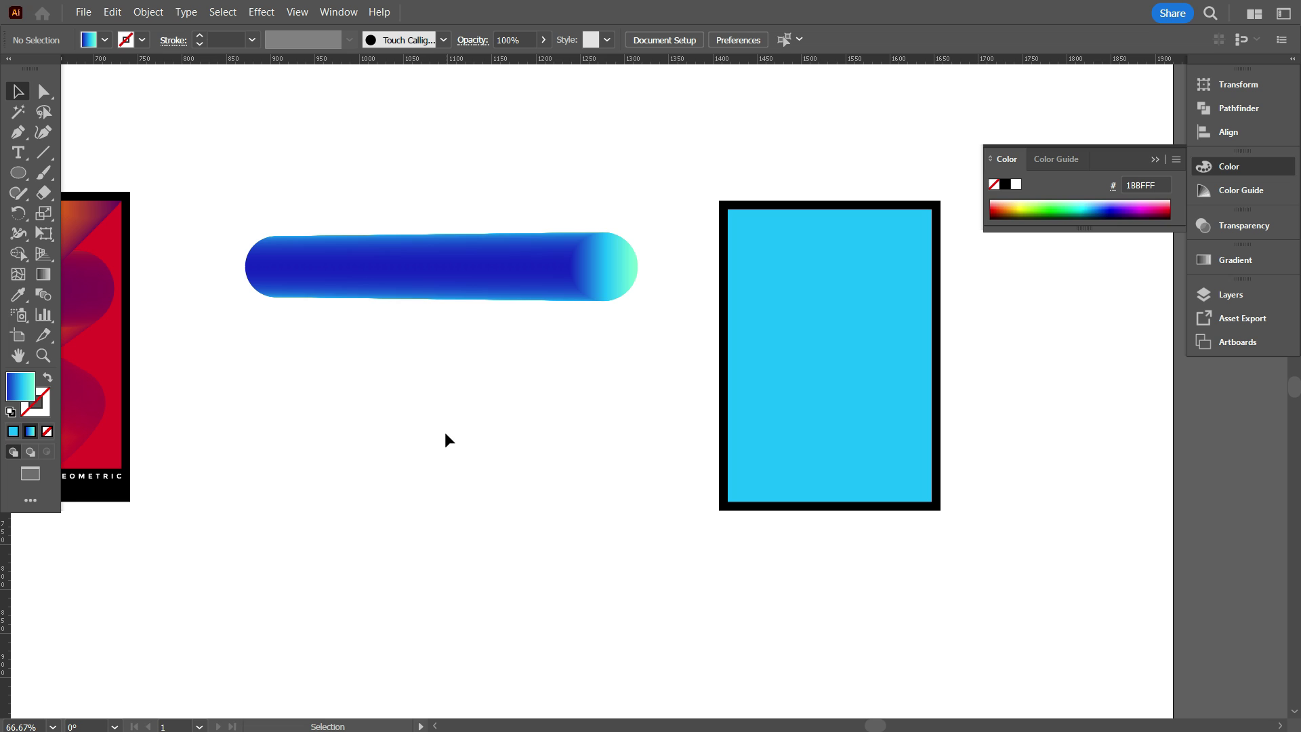
pyautogui.scroll(1, 409, 431)
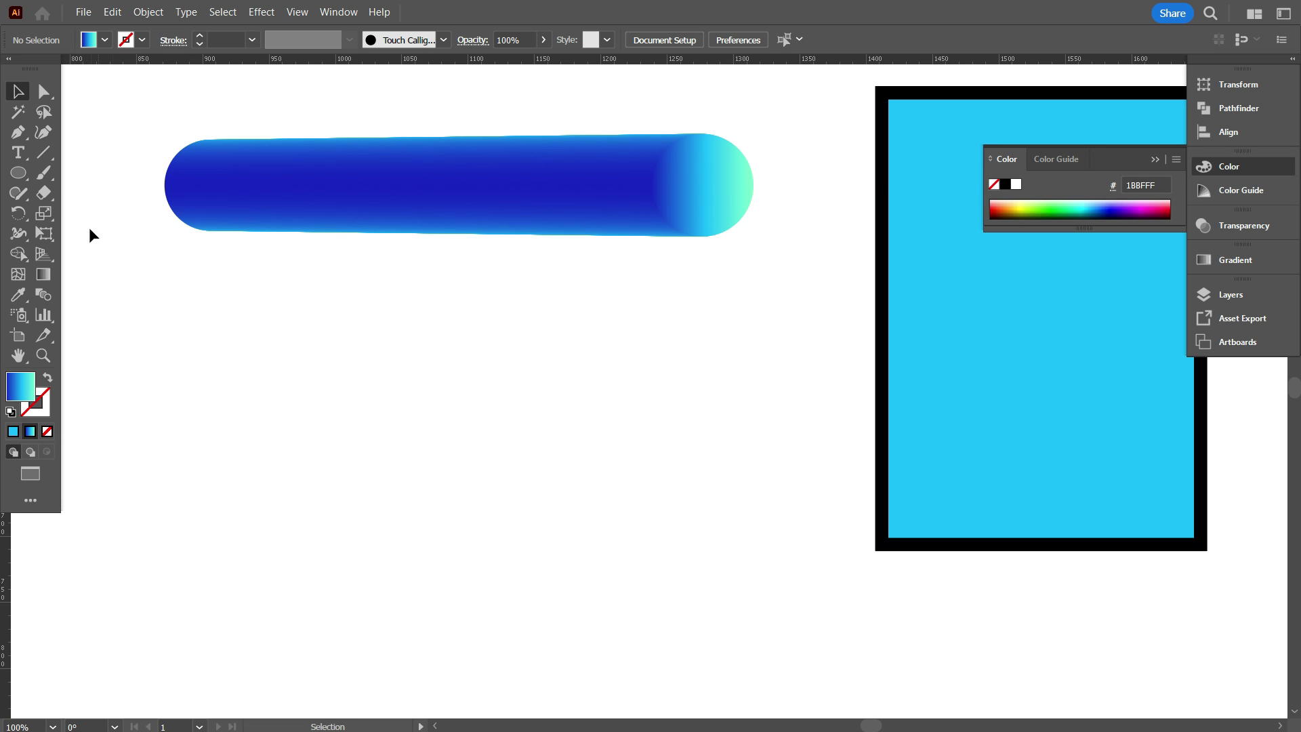
pyautogui.moveTo(363, 466); pyautogui.dragTo(406, 495)
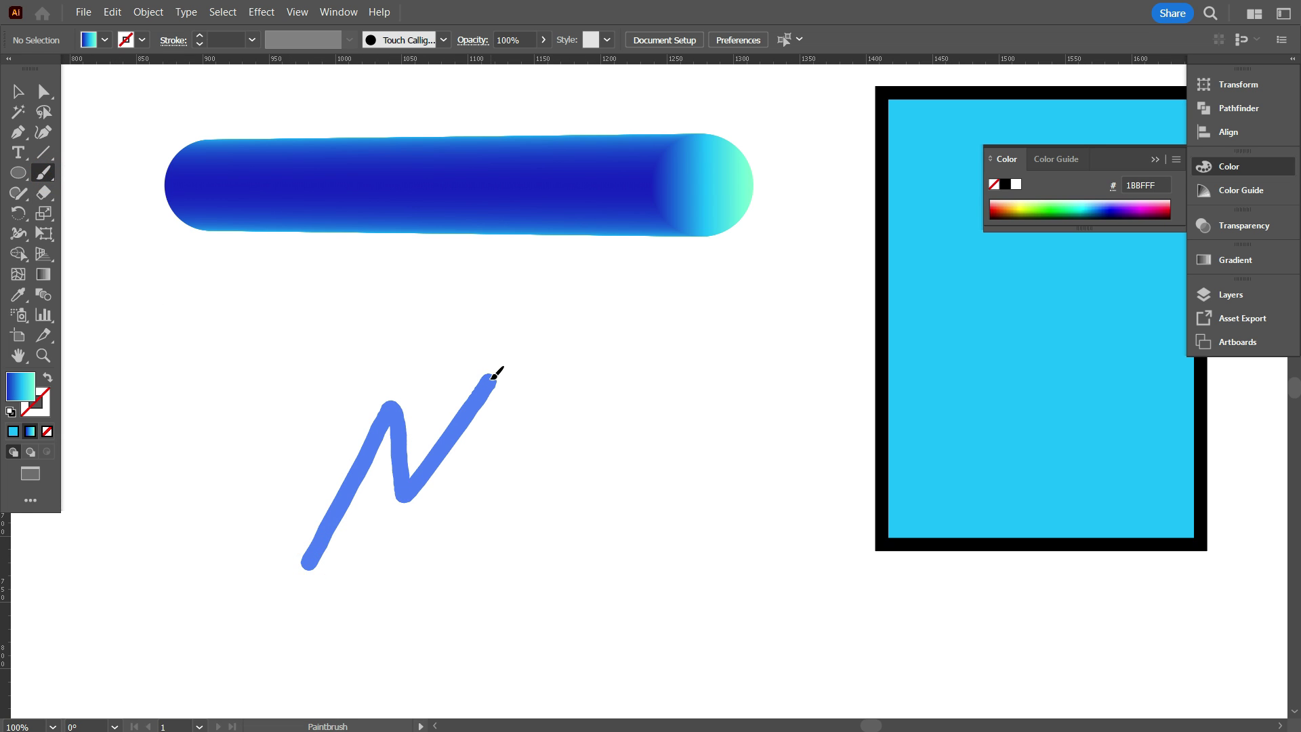
pyautogui.moveTo(497, 372)
pyautogui.mouseDown()
pyautogui.moveTo(631, 265)
pyautogui.moveTo(631, 249)
pyautogui.mouseUp()
pyautogui.scroll(1, 418, 454)
pyautogui.scroll(-1, 421, 454)
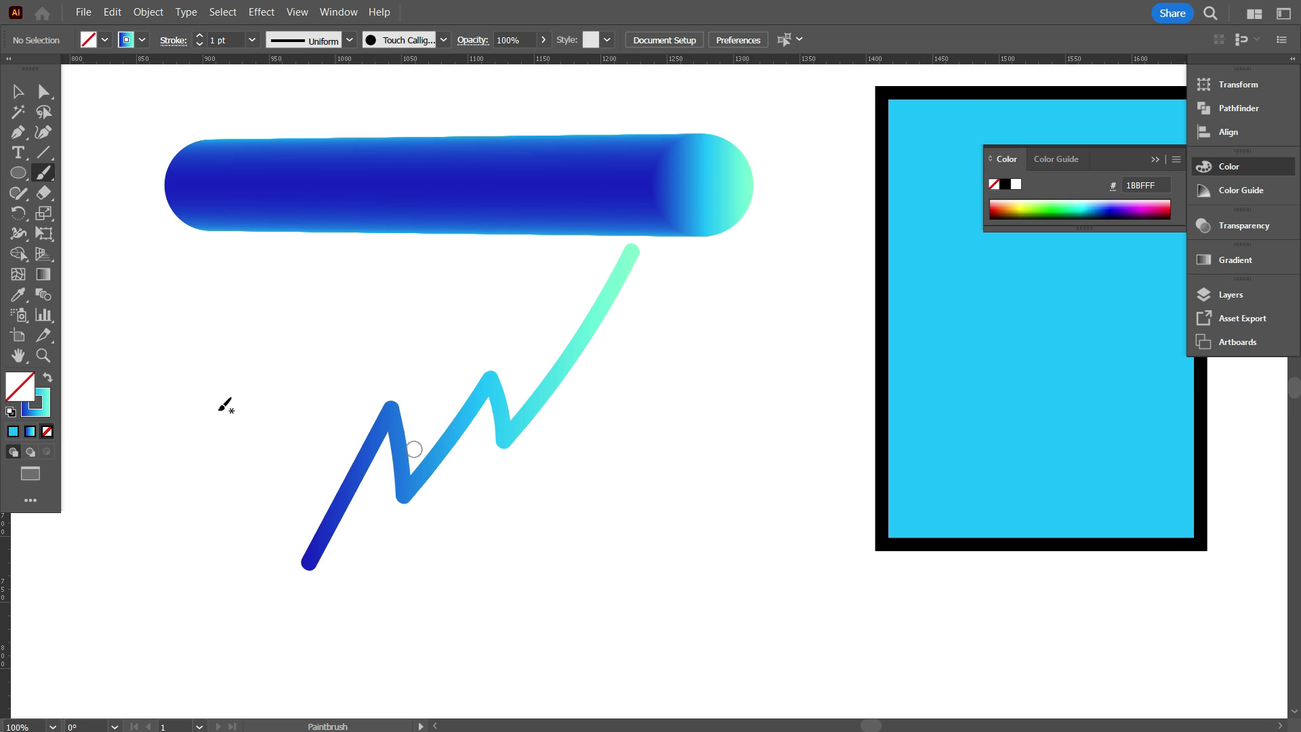
# Step: Replace the blend's spine with the painted zigzag stroke and deselect the result
pyautogui.moveTo(282, 401); pyautogui.dragTo(497, 494)
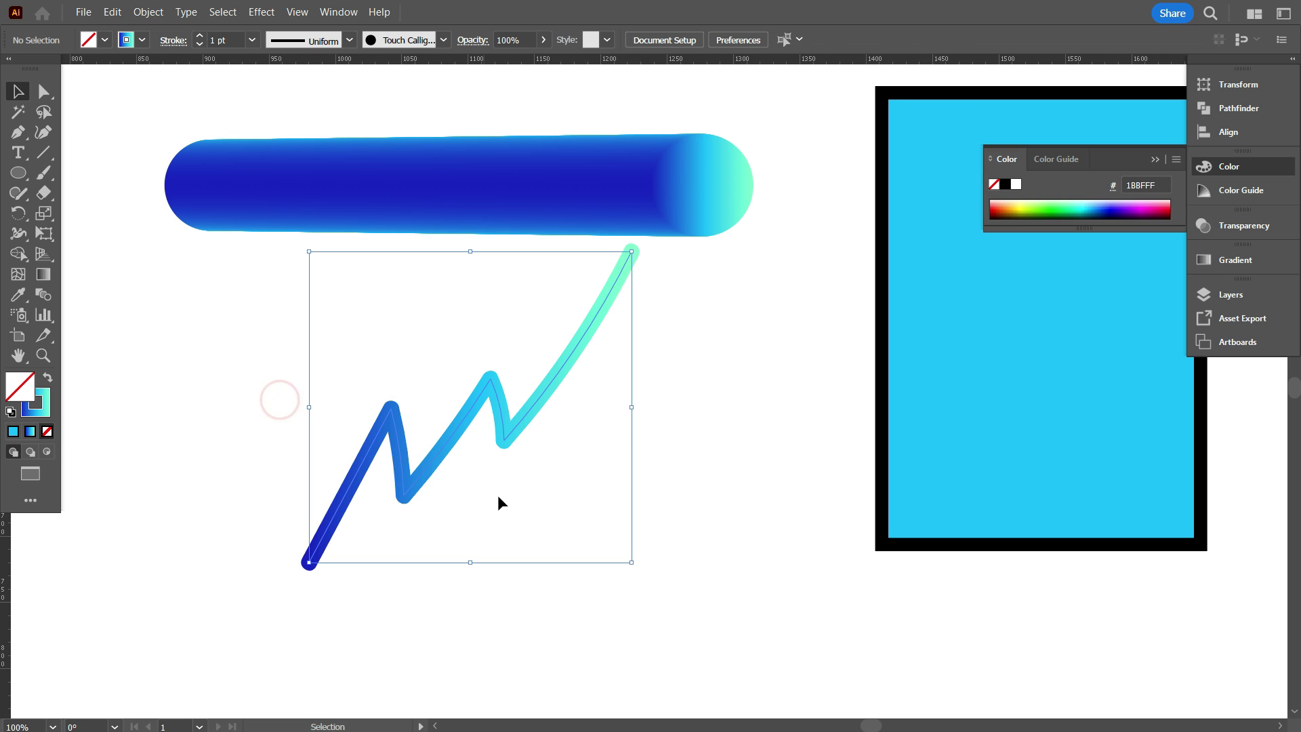
pyautogui.keyDown('shift'); pyautogui.click(473, 184); pyautogui.keyUp('shift')
pyautogui.click(163, 17)
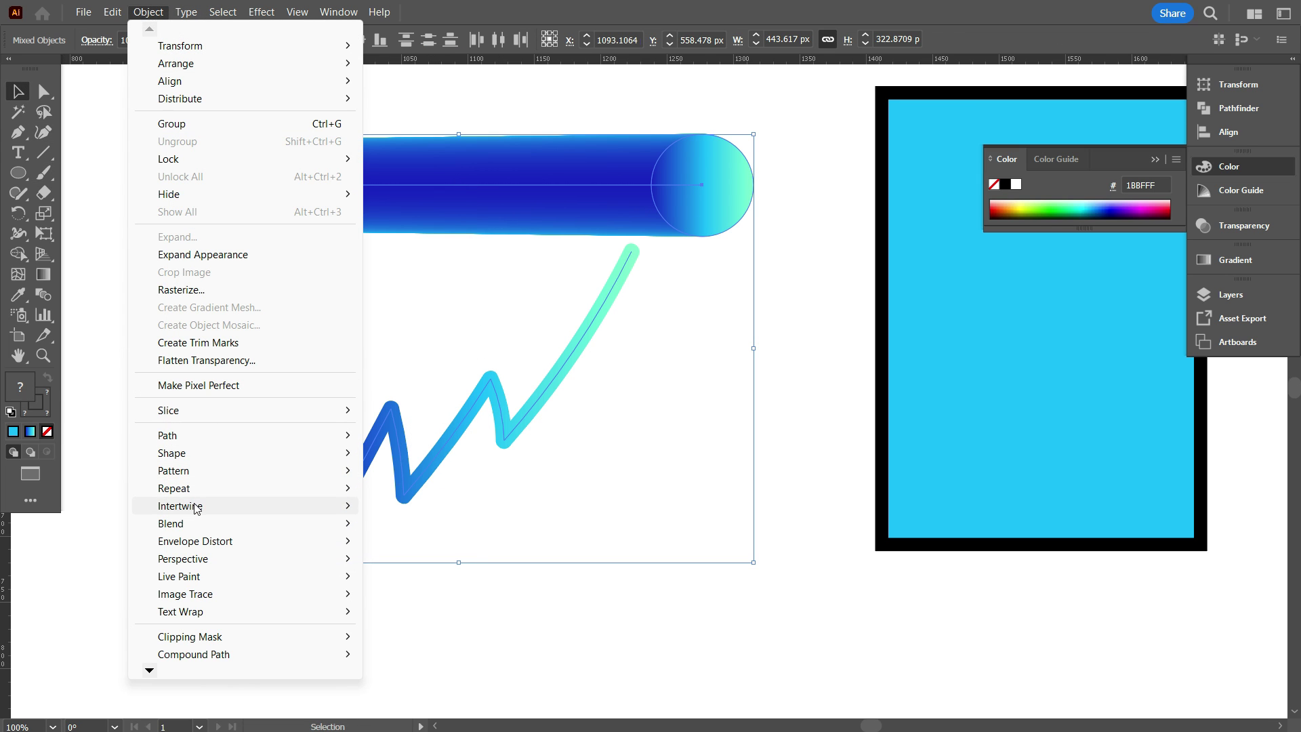
pyautogui.moveTo(204, 523)
pyautogui.click(418, 616)
pyautogui.click(610, 514)
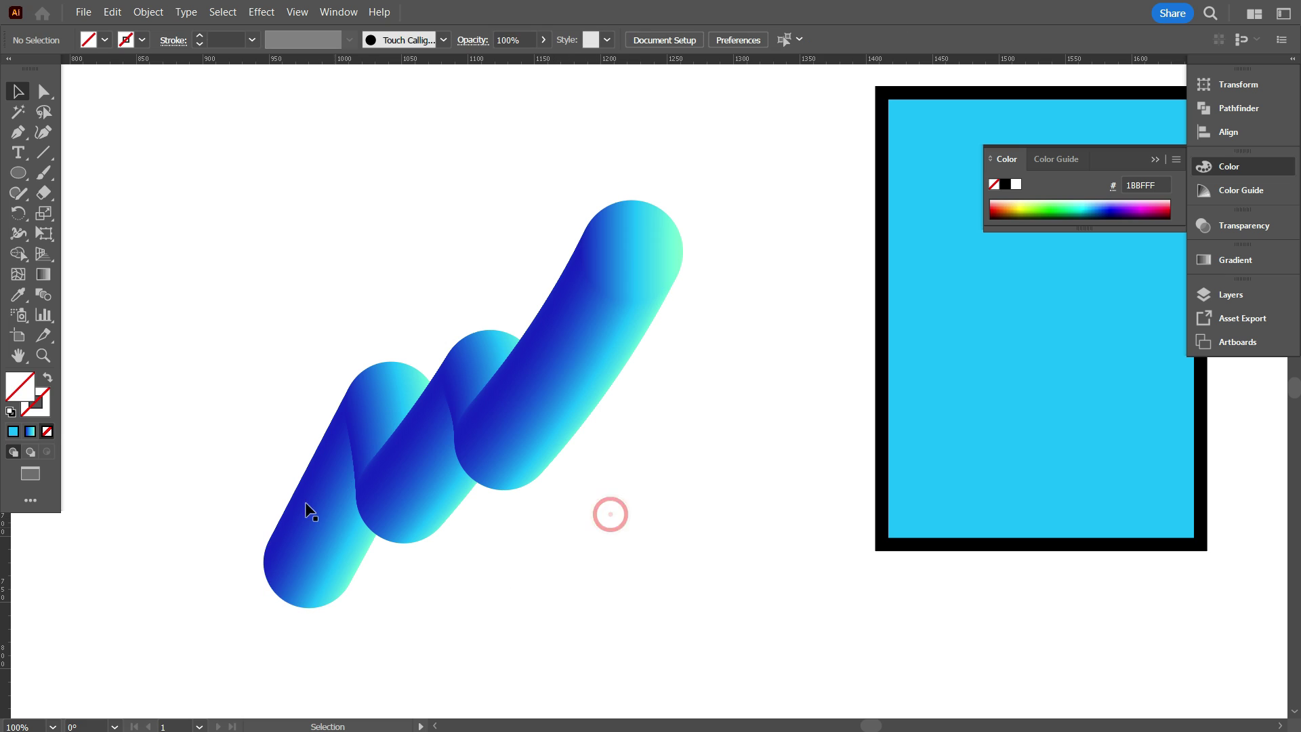
# Step: Try reversing the zigzag blend's spine and placing the blend over the cyan card
pyautogui.scroll(-1, 578, 513)
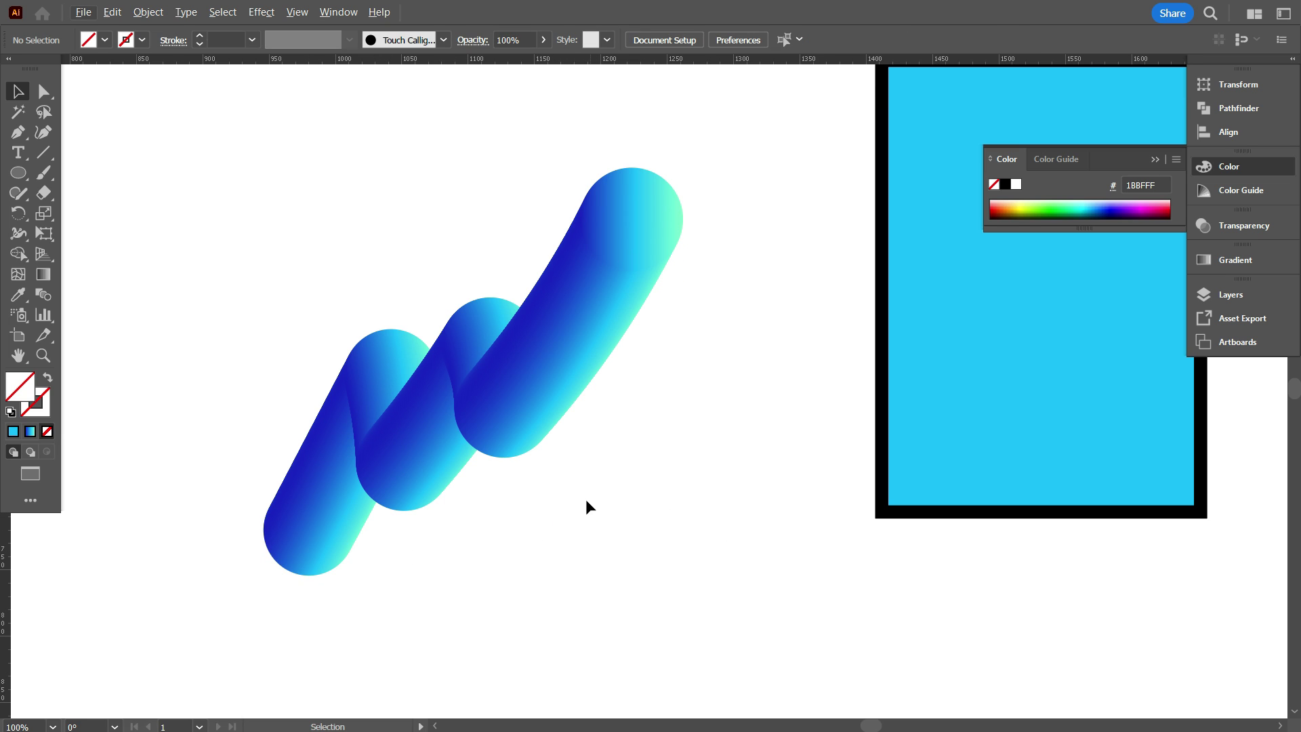
pyautogui.click(565, 356)
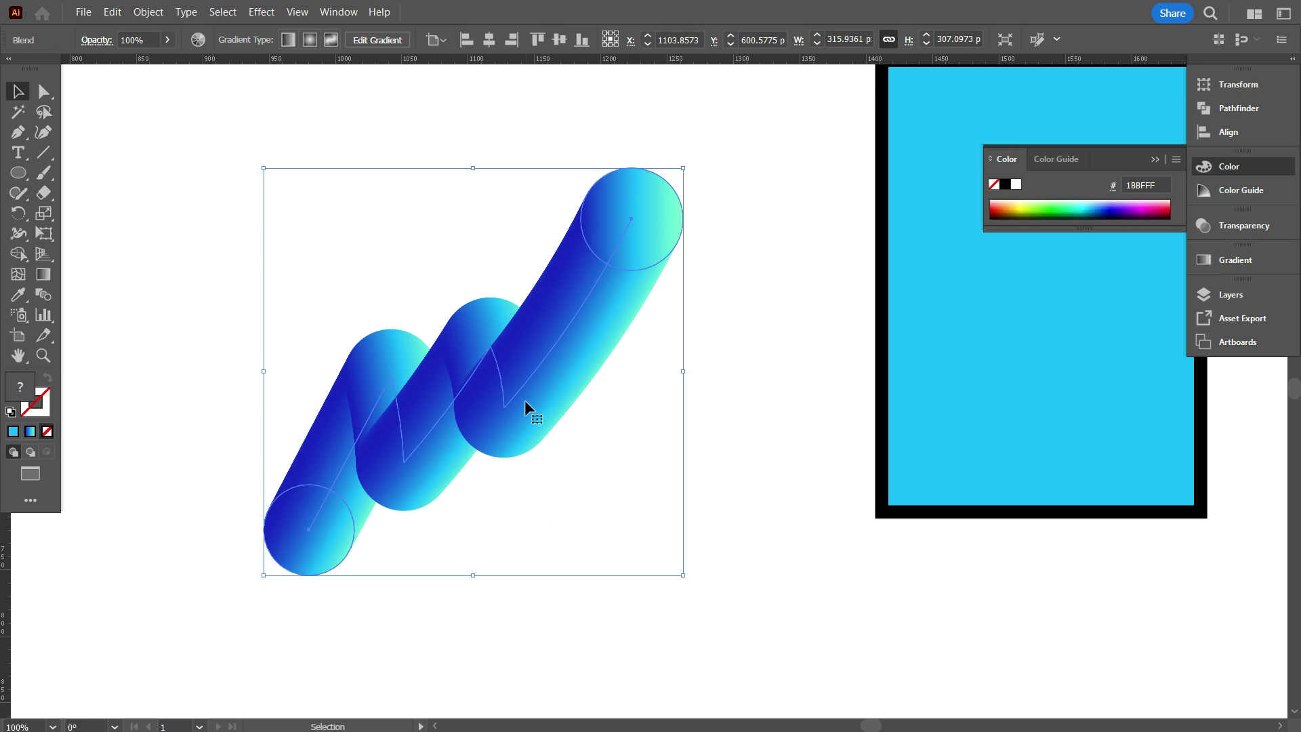
pyautogui.click(143, 12)
pyautogui.moveTo(203, 523)
pyautogui.click(434, 628)
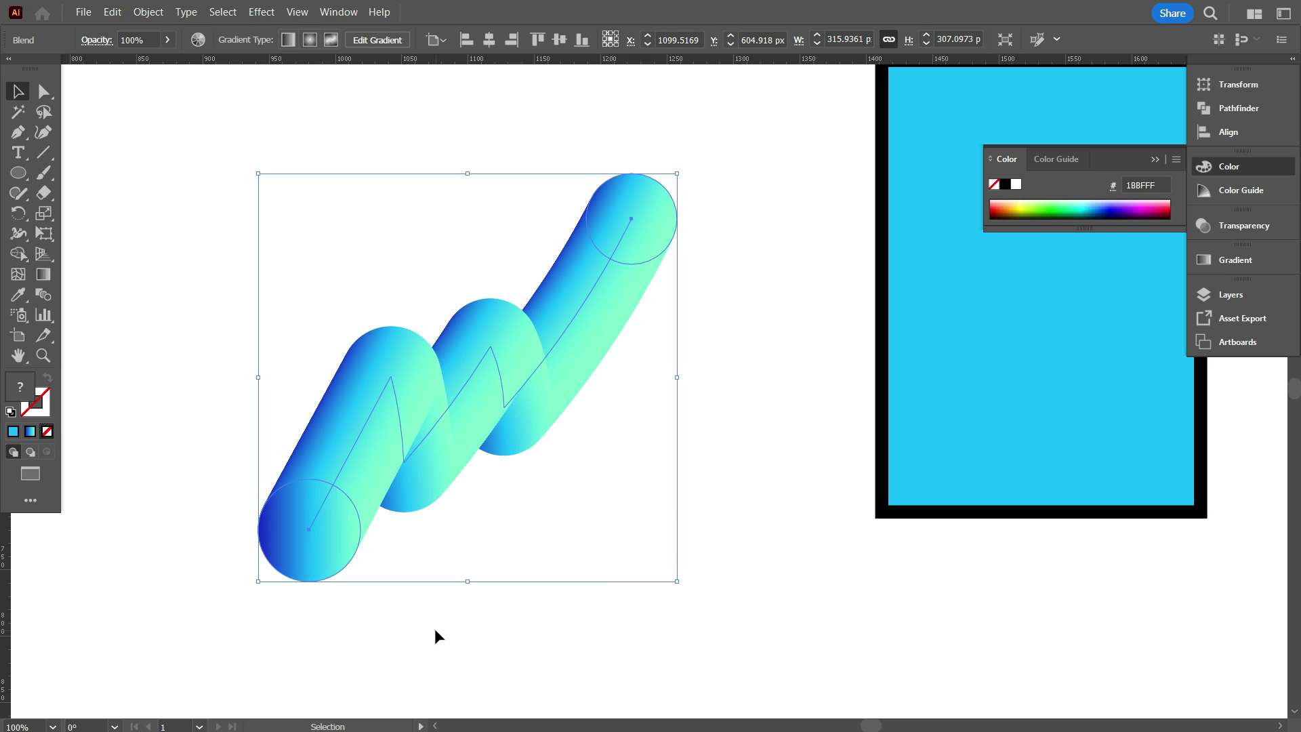
pyautogui.click(435, 626)
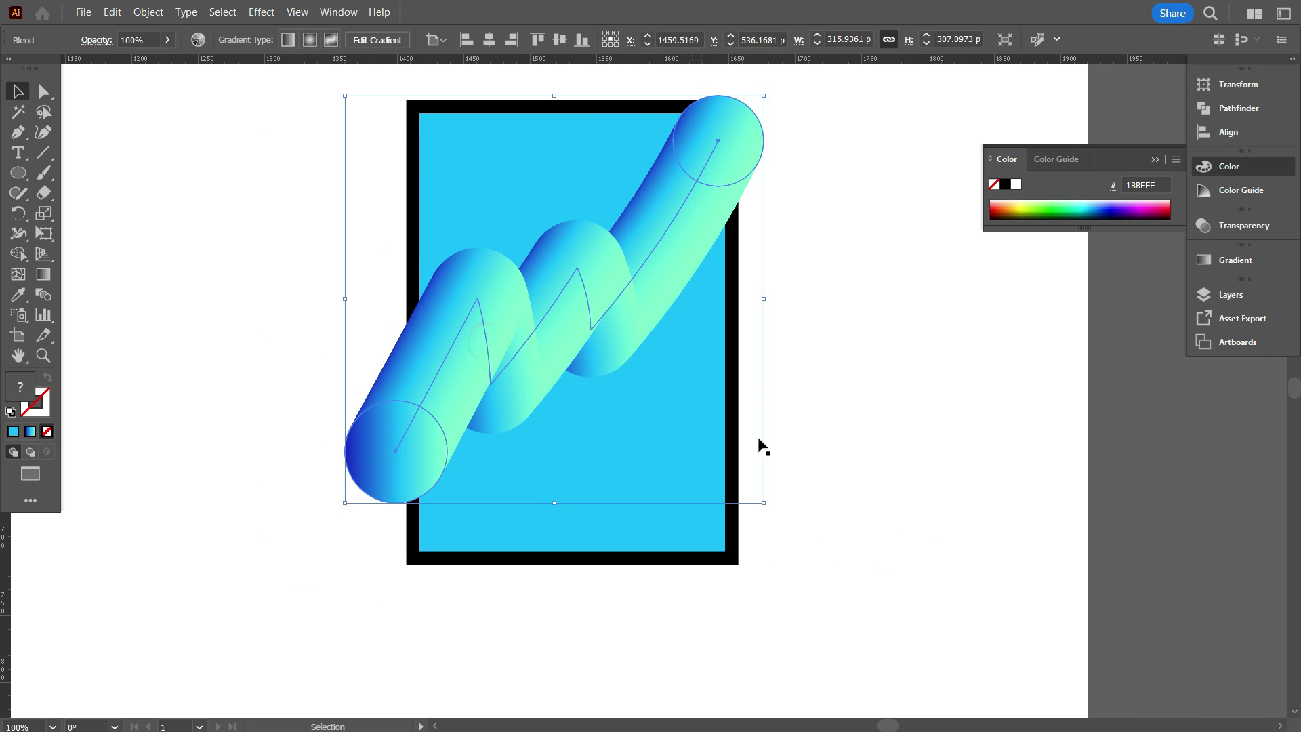
pyautogui.click(930, 425)
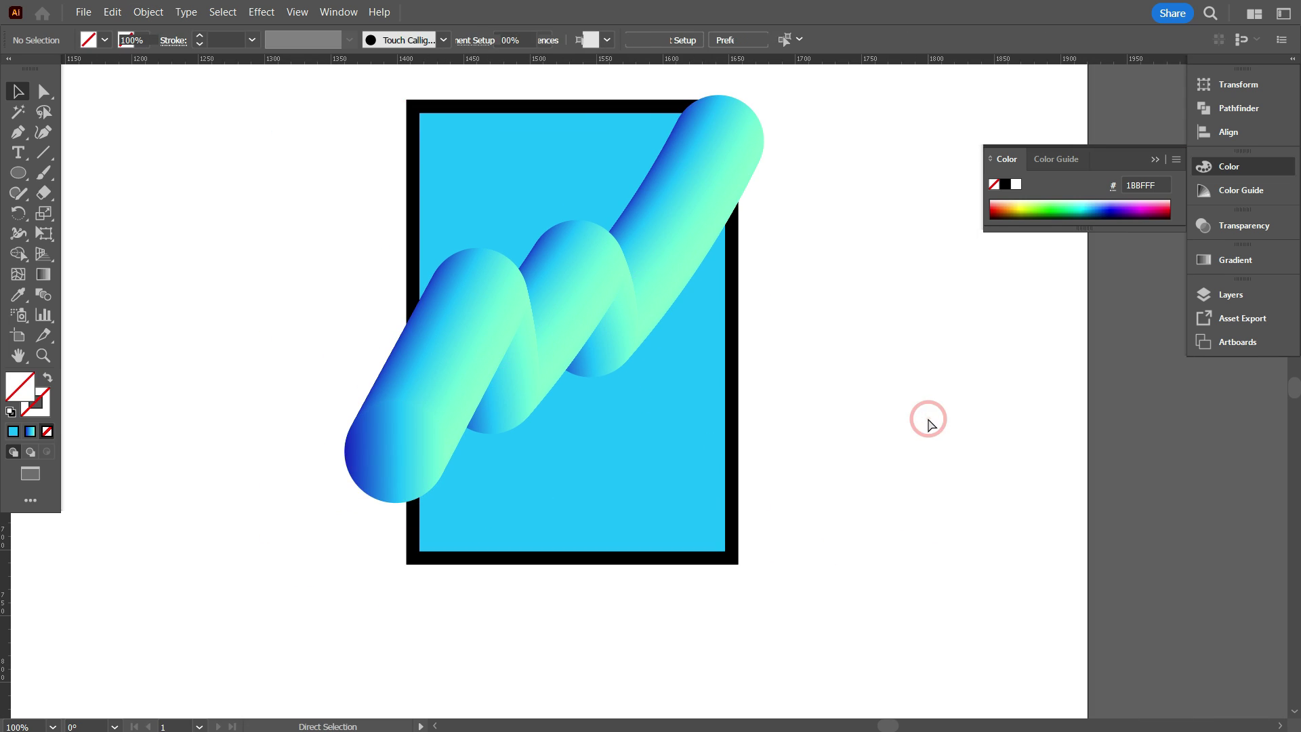
# Step: Undo the zigzag blend's placement on the card and its spine reversal
pyautogui.hotkey('ctrl', 'z')
pyautogui.scroll(-1, 916, 422)
pyautogui.hotkey('ctrl', 'z')
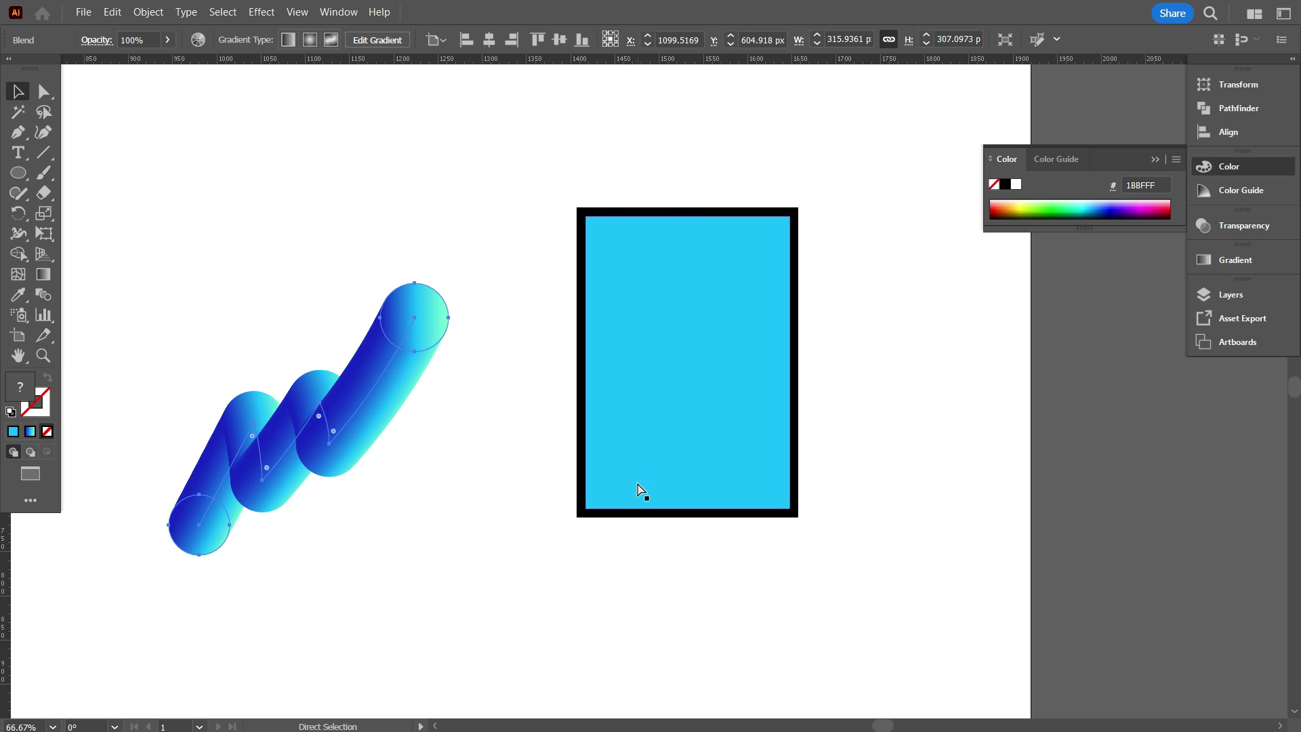
# Step: Place the zigzag blend diagonally across the cyan card, overlapping both side borders, and deselect it
pyautogui.moveTo(333, 416); pyautogui.dragTo(697, 336)
pyautogui.click(945, 412)
pyautogui.scroll(2, 873, 394)
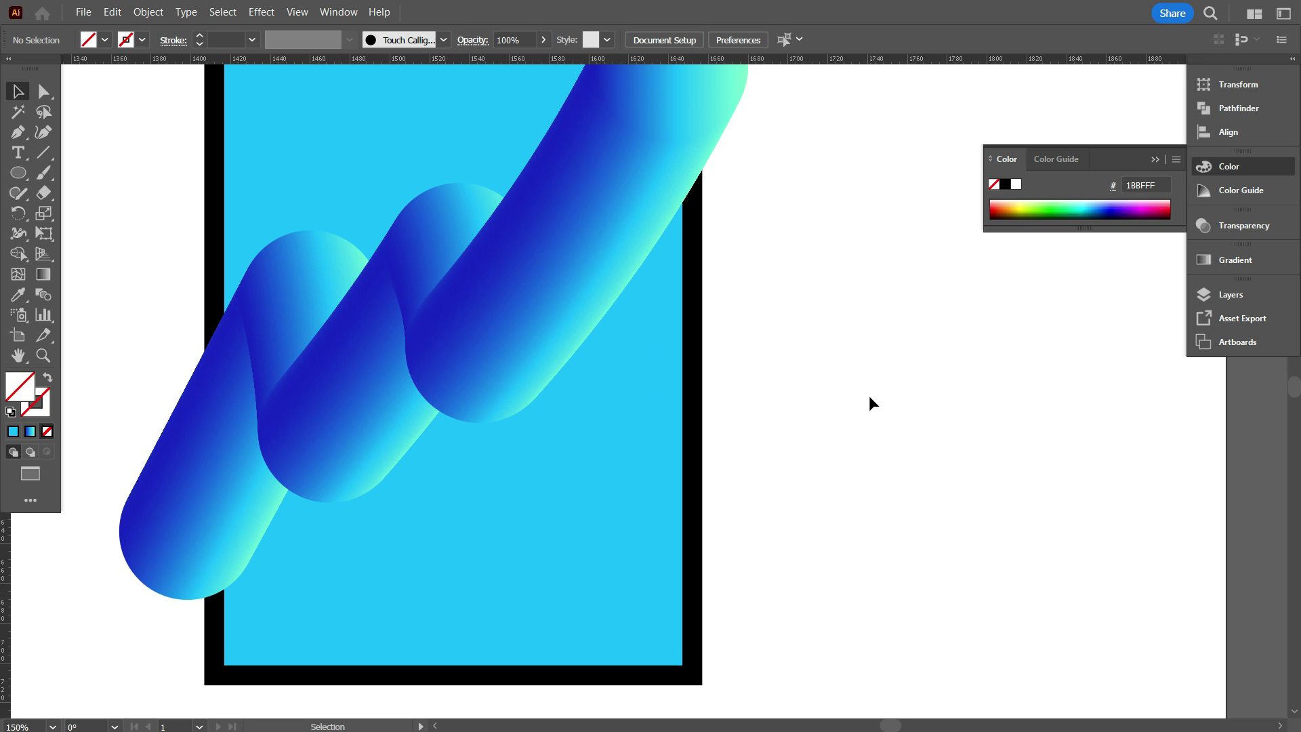
pyautogui.scroll(-2, 867, 397)
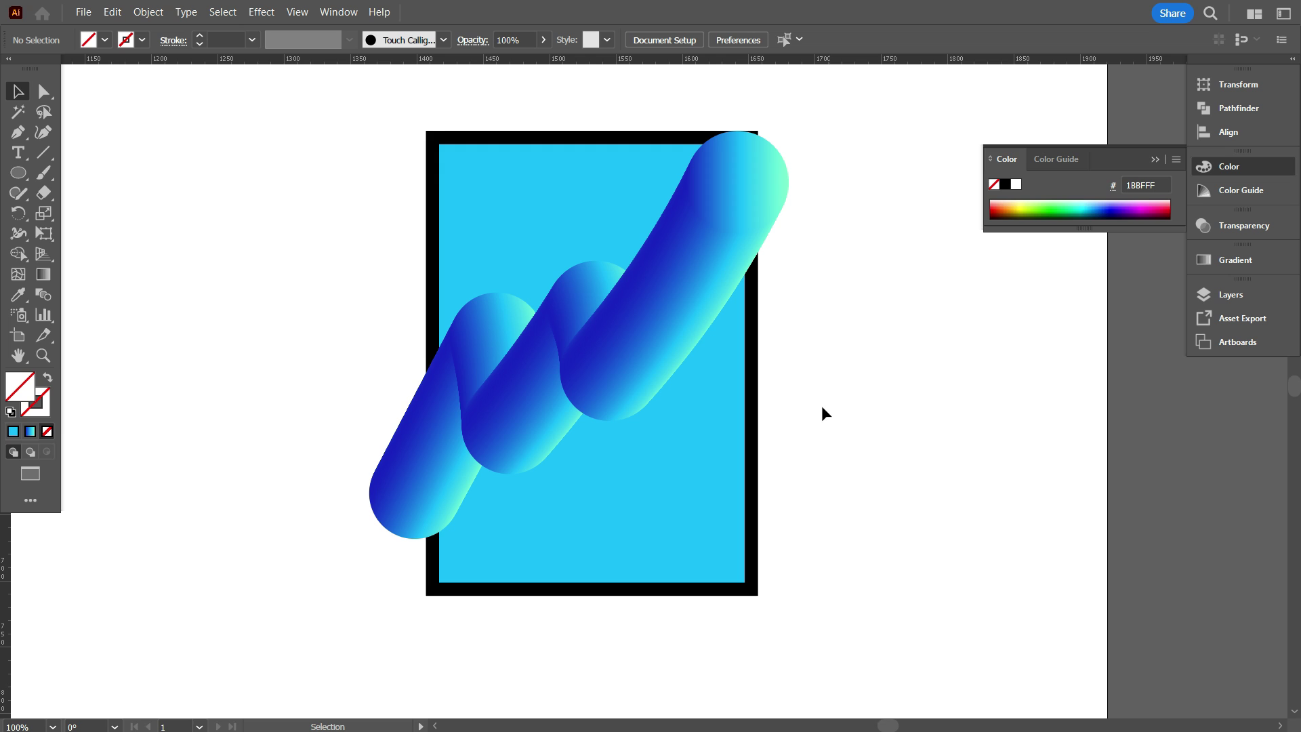
# Step: Duplicate the poster's cyan rectangle beside it and move the zigzag blend over the copy
pyautogui.scroll(-1, 813, 383)
pyautogui.scroll(-1, 657, 416)
pyautogui.click(668, 424)
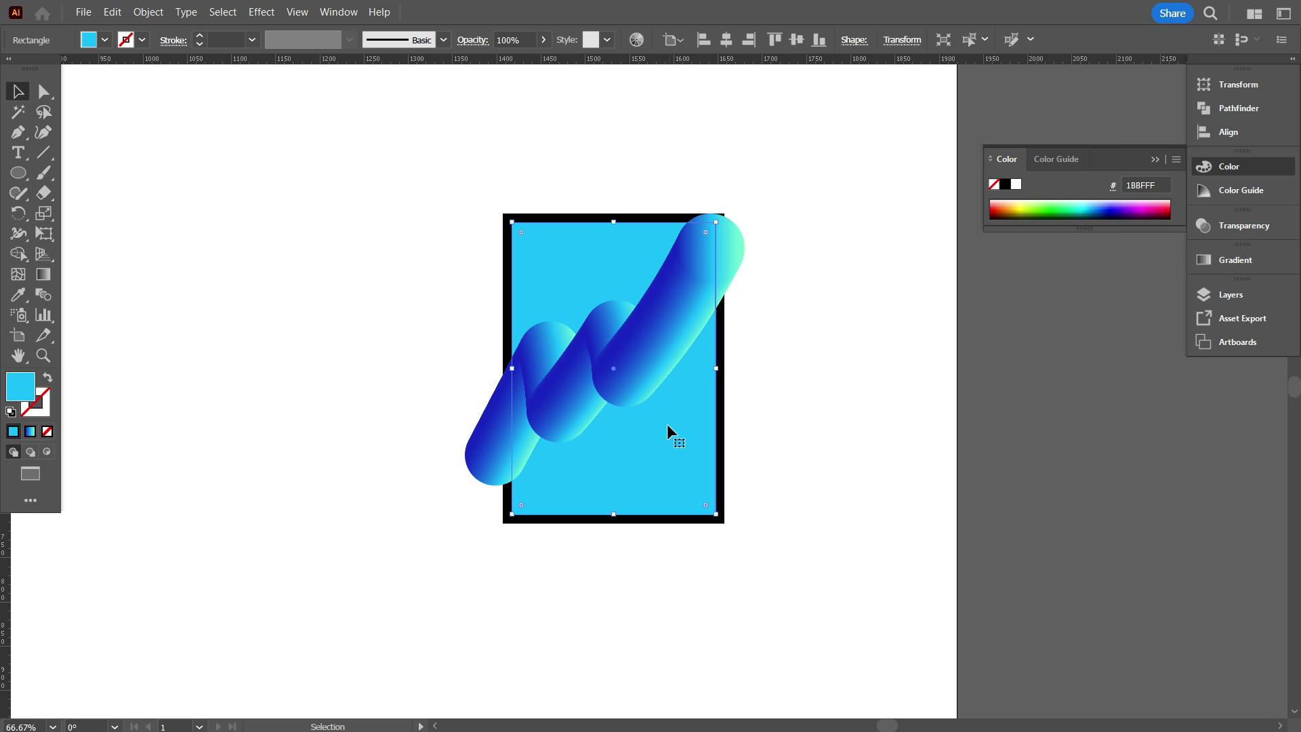
pyautogui.moveTo(668, 424); pyautogui.dragTo(326, 424)
pyautogui.moveTo(372, 547); pyautogui.dragTo(588, 553)
pyautogui.moveTo(734, 415); pyautogui.dragTo(412, 432)
# Step: Bring the copied cyan rectangle in front of the zigzag blend and make it semi-transparent
pyautogui.click(522, 550)
pyautogui.click(549, 467)
pyautogui.rightClick(556, 461)
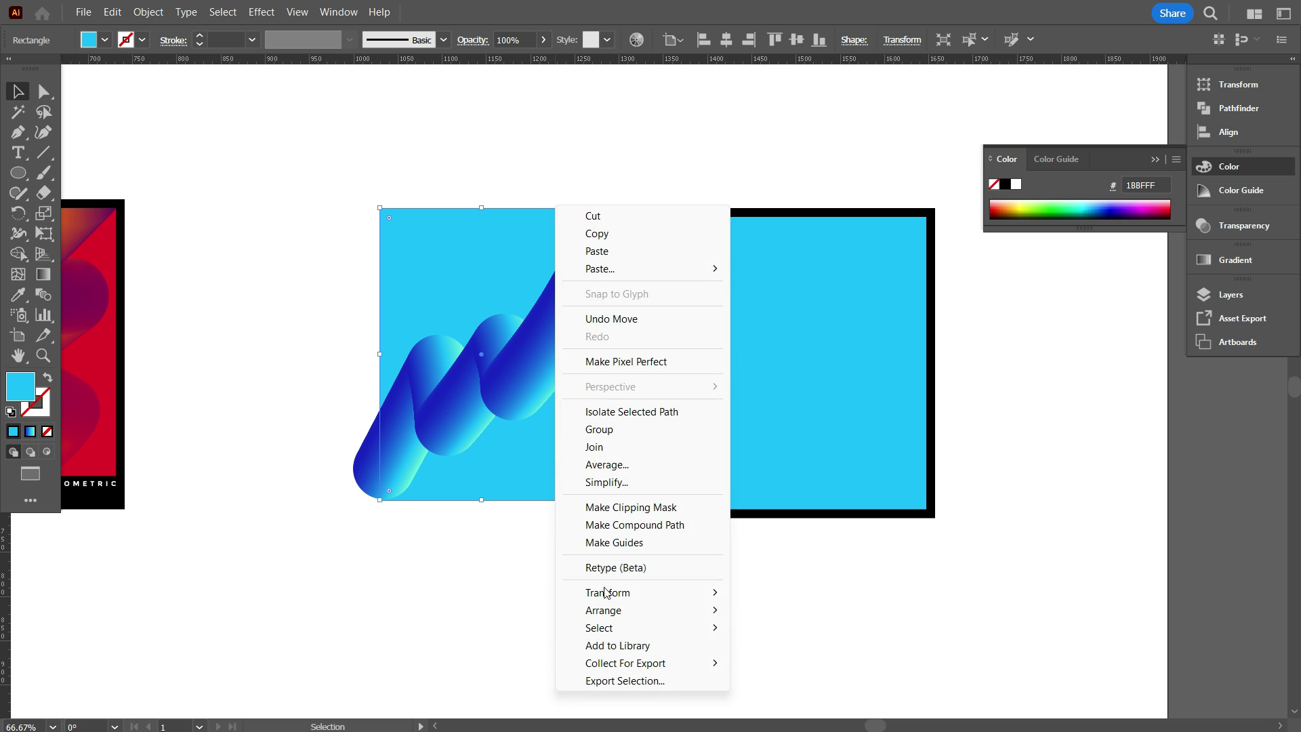
pyautogui.moveTo(651, 610)
pyautogui.click(745, 611)
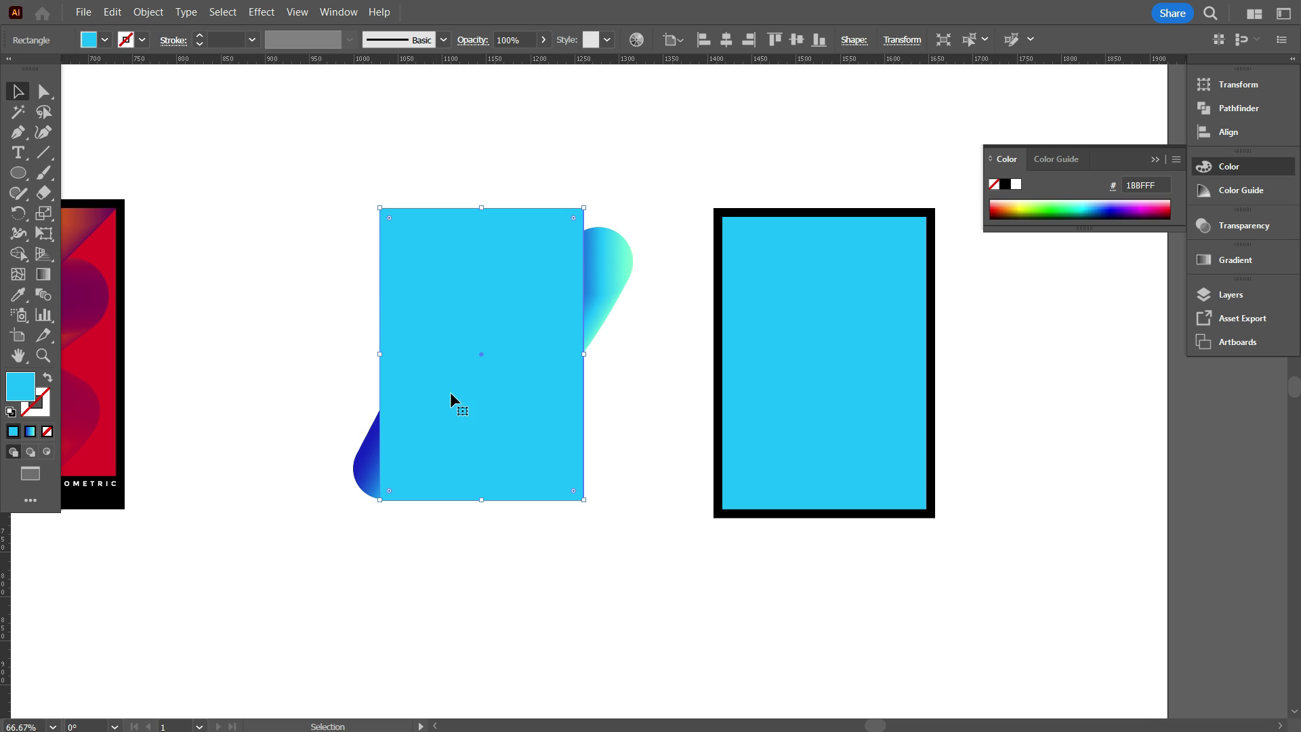
pyautogui.scroll(-3, 511, 46)
pyautogui.click(620, 406)
# Step: Enlarge the zigzag blend so both of its ends extend well beyond the semi-transparent rectangle
pyautogui.click(601, 288)
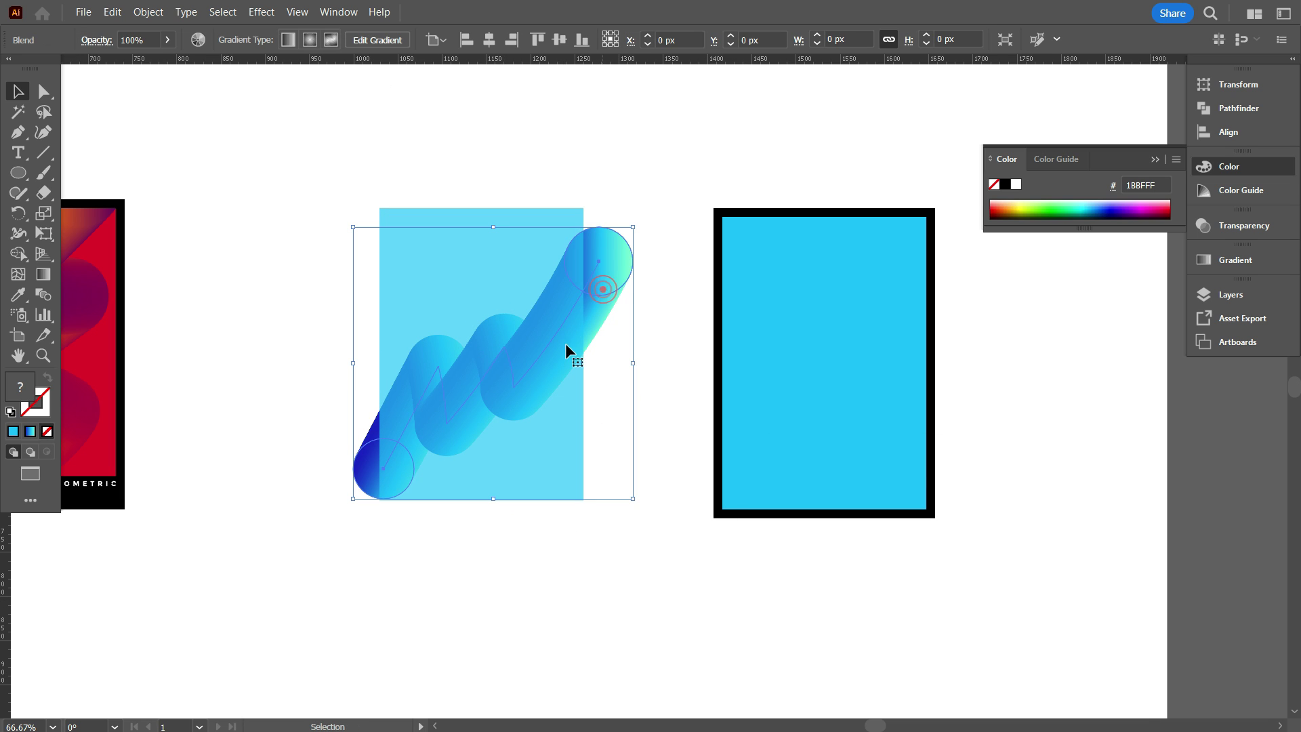
pyautogui.moveTo(495, 500); pyautogui.dragTo(508, 552)
pyautogui.click(505, 570)
pyautogui.moveTo(627, 295); pyautogui.dragTo(657, 263)
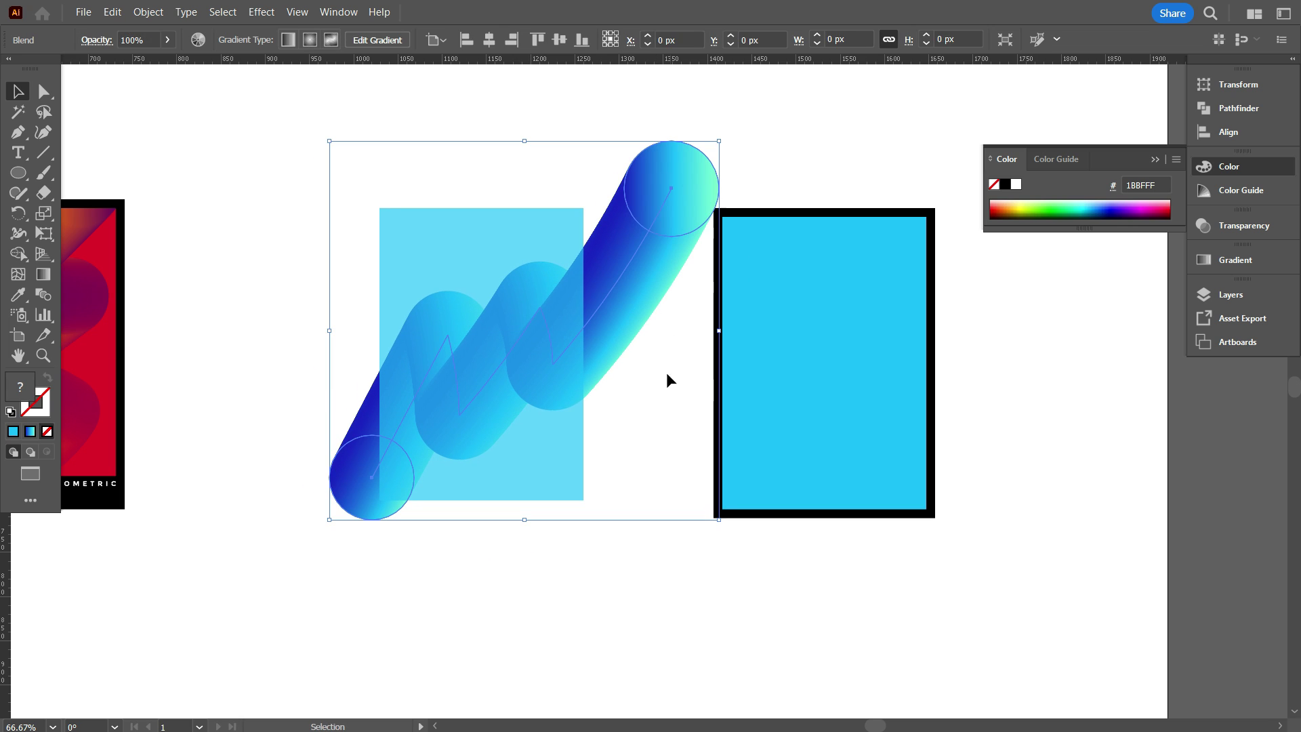
# Step: Bend the blend's upper end upward by moving the spine's end anchor to about X 1286, Y 282 px
pyautogui.press('a')
pyautogui.moveTo(671, 191); pyautogui.dragTo(638, 156)
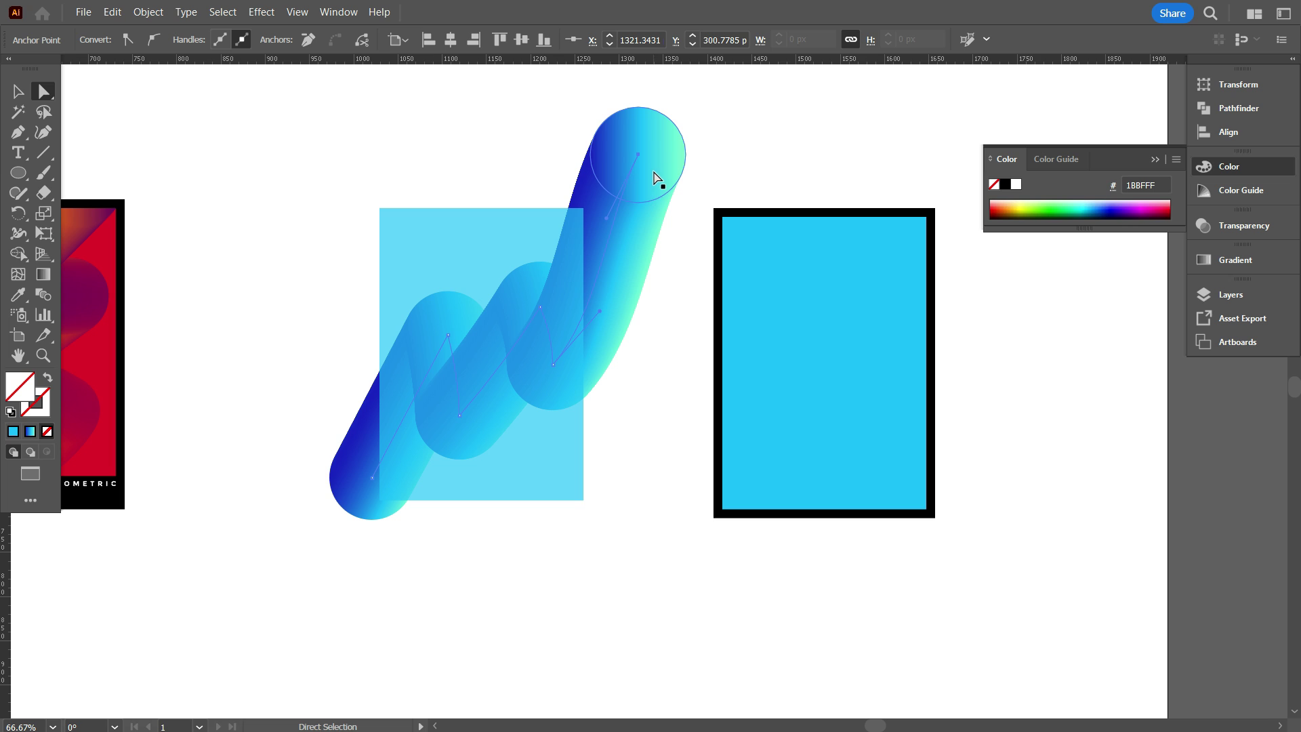
pyautogui.moveTo(613, 143); pyautogui.dragTo(606, 139)
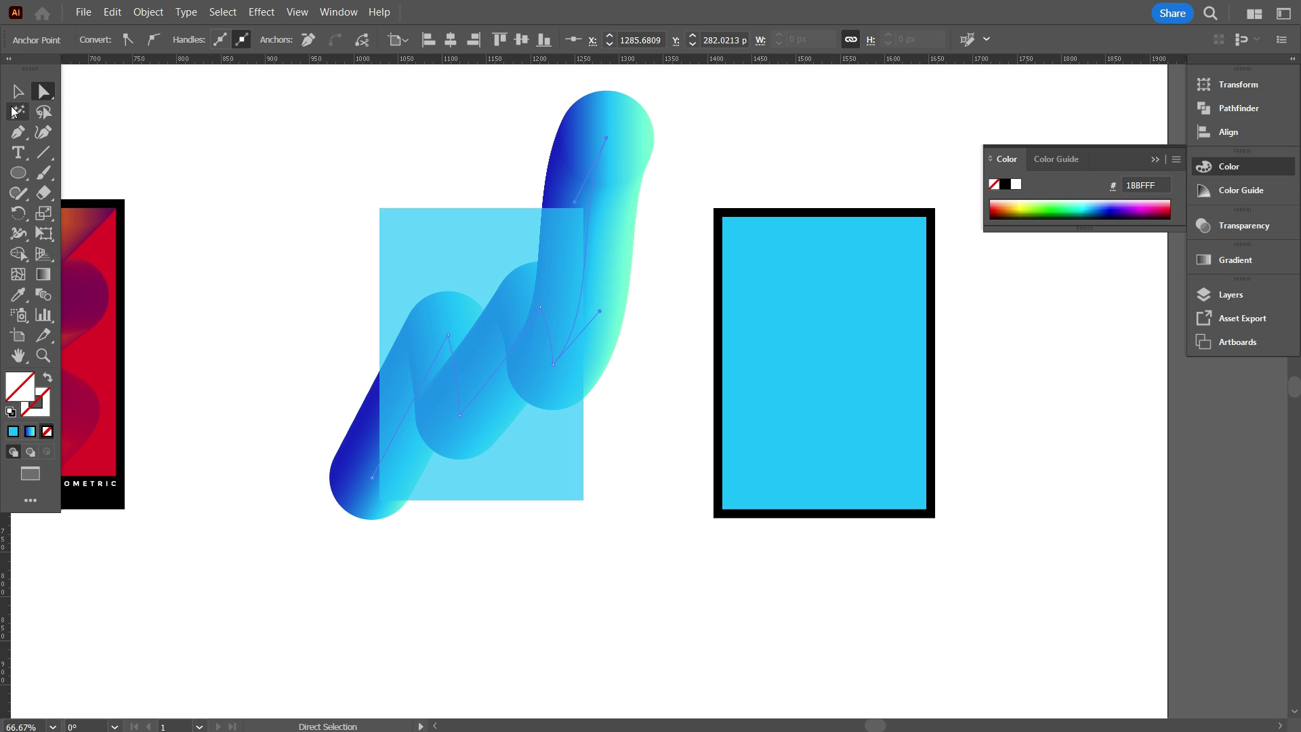
pyautogui.click(18, 91)
pyautogui.click(93, 121)
pyautogui.moveTo(282, 166); pyautogui.dragTo(614, 546)
pyautogui.rightClick(493, 255)
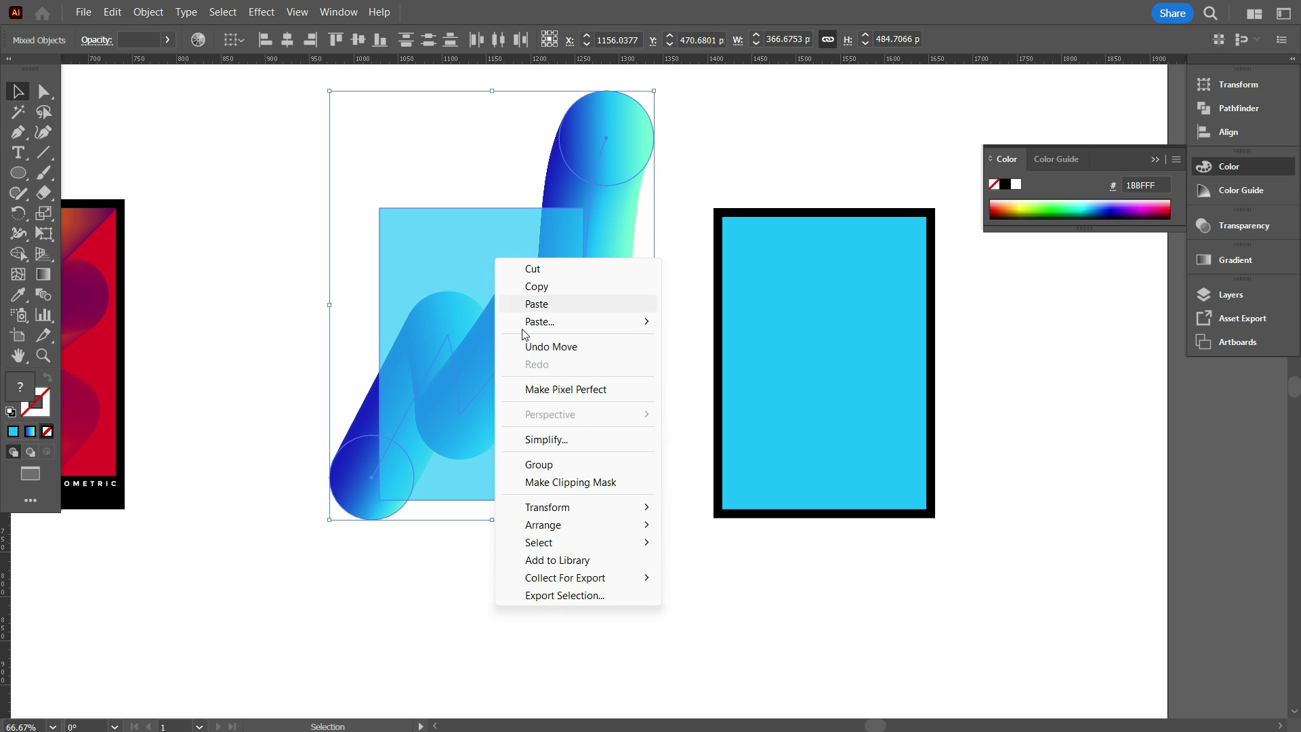
pyautogui.click(343, 415)
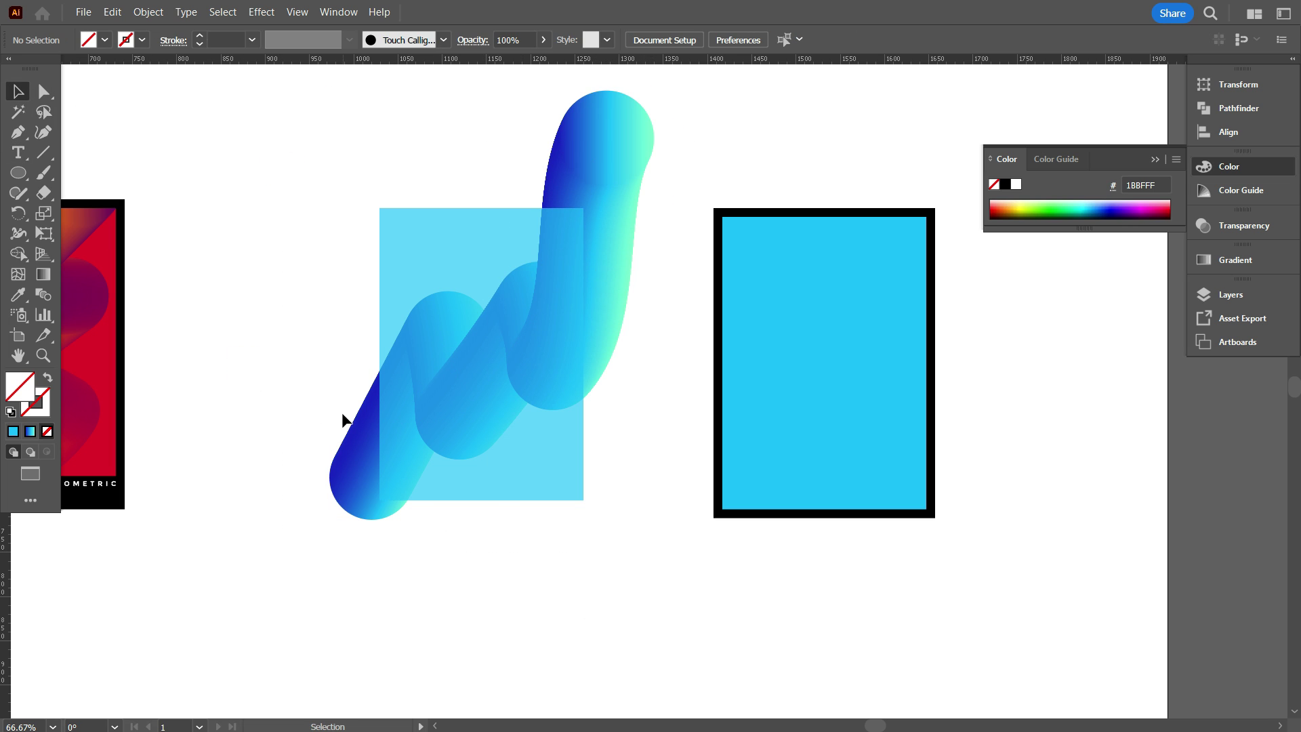
# Step: Shorten the semi-transparent rectangle slightly from its bottom edge and use it as a clipping mask on the zigzag blend
pyautogui.click(777, 462)
pyautogui.click(537, 488)
pyautogui.moveTo(481, 500); pyautogui.dragTo(481, 492)
pyautogui.moveTo(596, 526); pyautogui.dragTo(355, 250)
pyautogui.rightClick(446, 237)
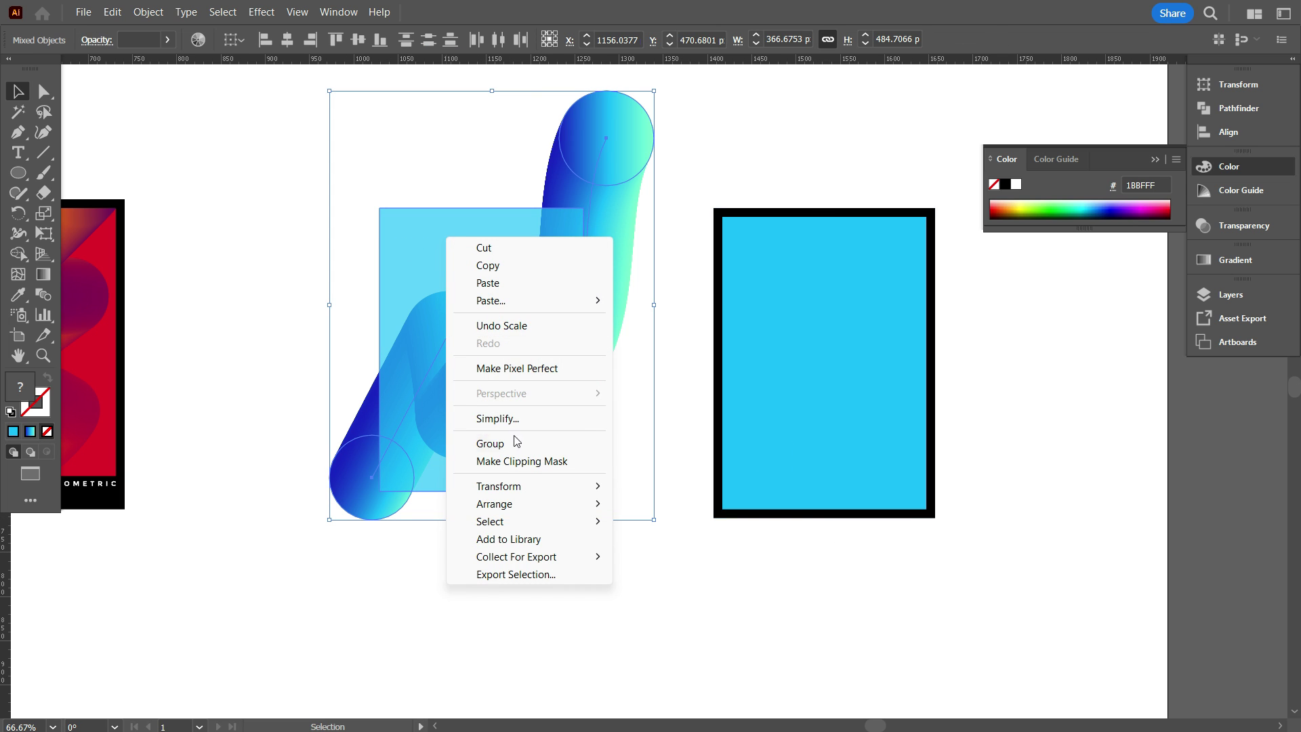
pyautogui.click(521, 461)
pyautogui.click(551, 535)
# Step: Shorten the poster's cyan rectangle from the bottom and place the clipped blend over the poster, aligned with its inner edges
pyautogui.moveTo(591, 519); pyautogui.dragTo(471, 505)
pyautogui.click(611, 398)
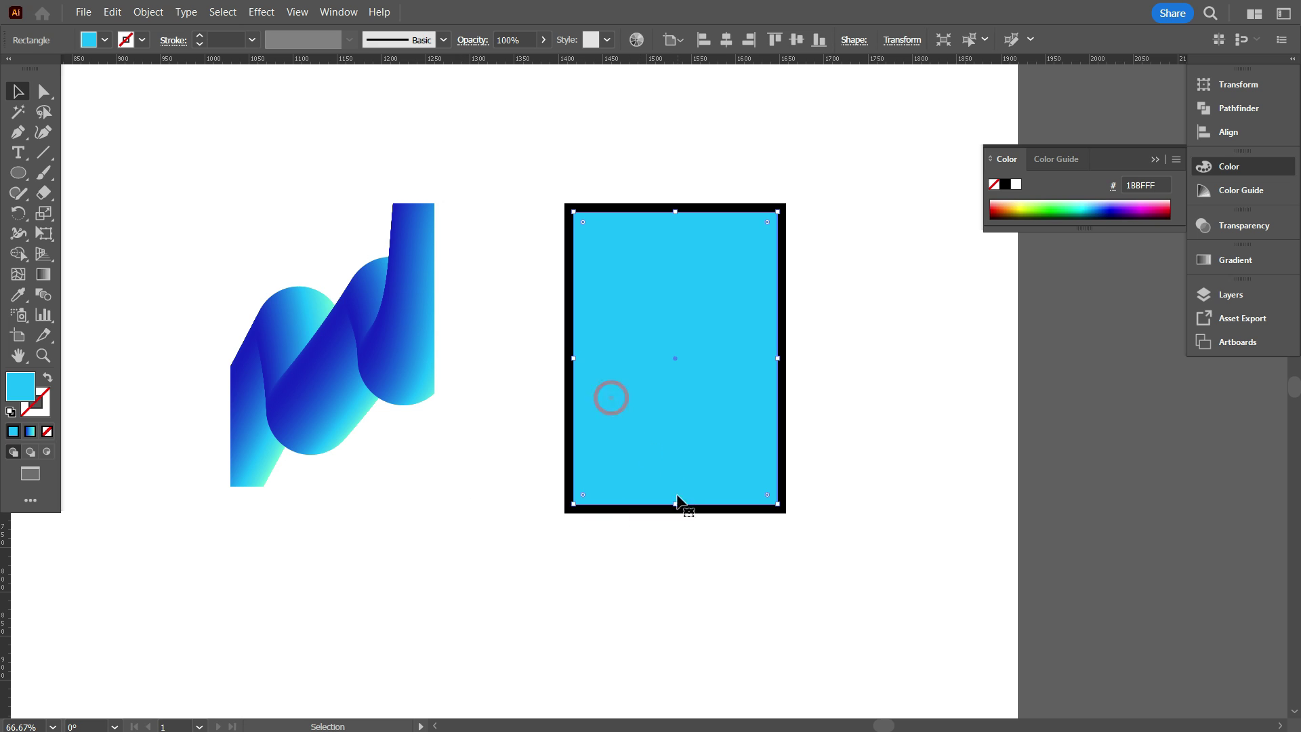
pyautogui.moveTo(675, 507); pyautogui.dragTo(675, 477)
pyautogui.moveTo(393, 318); pyautogui.dragTo(735, 327)
pyautogui.click(834, 406)
# Step: Extend the poster's cyan rectangle slightly downward, leaving its bottom edge just above the clipped blend's lower end
pyautogui.scroll(2, 802, 507)
pyautogui.click(599, 424)
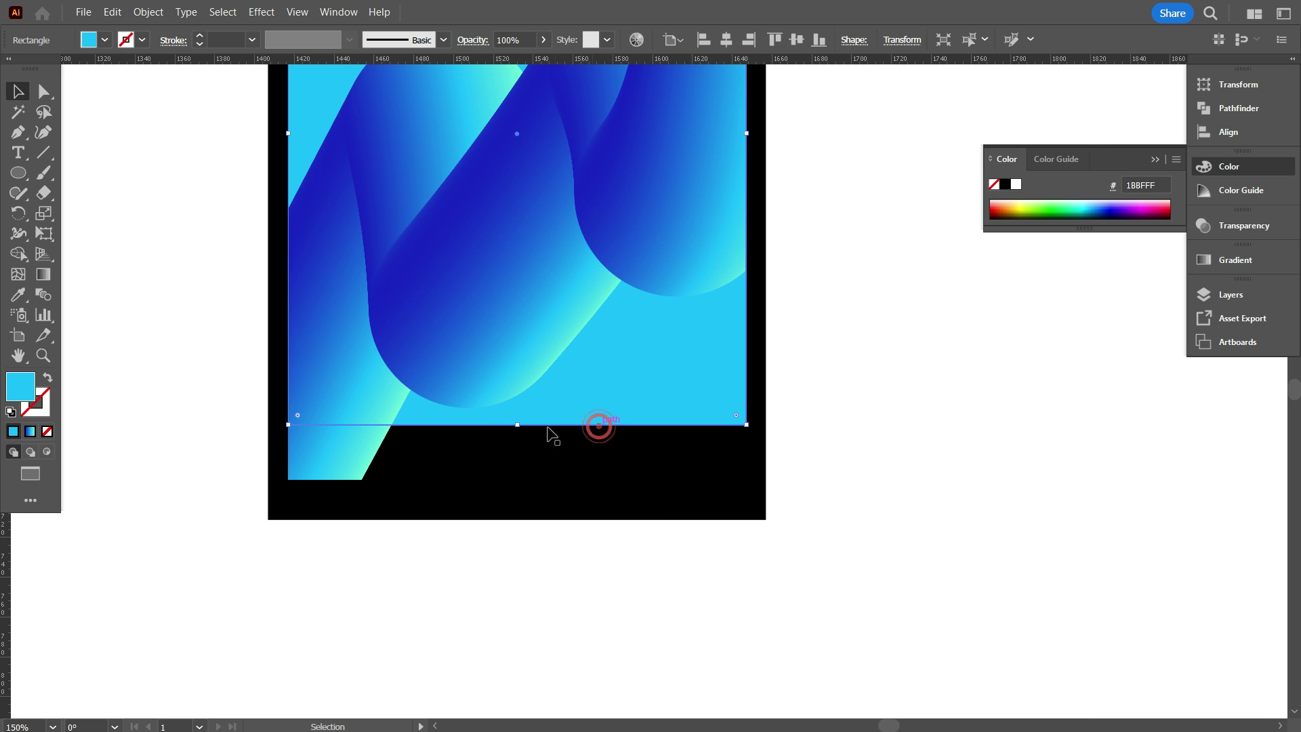
pyautogui.moveTo(519, 426); pyautogui.dragTo(520, 453)
pyautogui.click(528, 581)
pyautogui.scroll(-2, 529, 580)
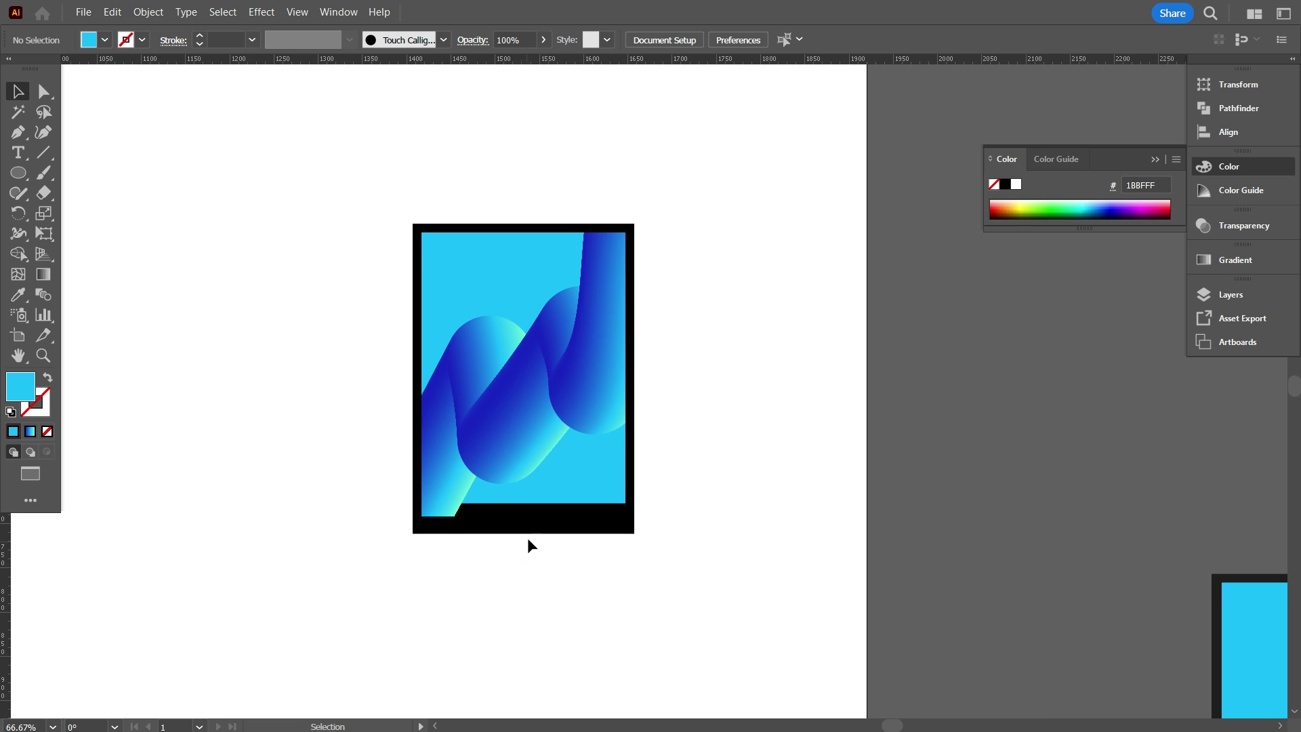
# Step: Select the whole cyan poster and move it next to the red poster, roughly level with it
pyautogui.scroll(1, 531, 532)
pyautogui.moveTo(760, 515); pyautogui.dragTo(1034, 587)
pyautogui.moveTo(1030, 603); pyautogui.dragTo(668, 292)
pyautogui.scroll(-1, 746, 319)
pyautogui.moveTo(596, 381); pyautogui.dragTo(770, 418)
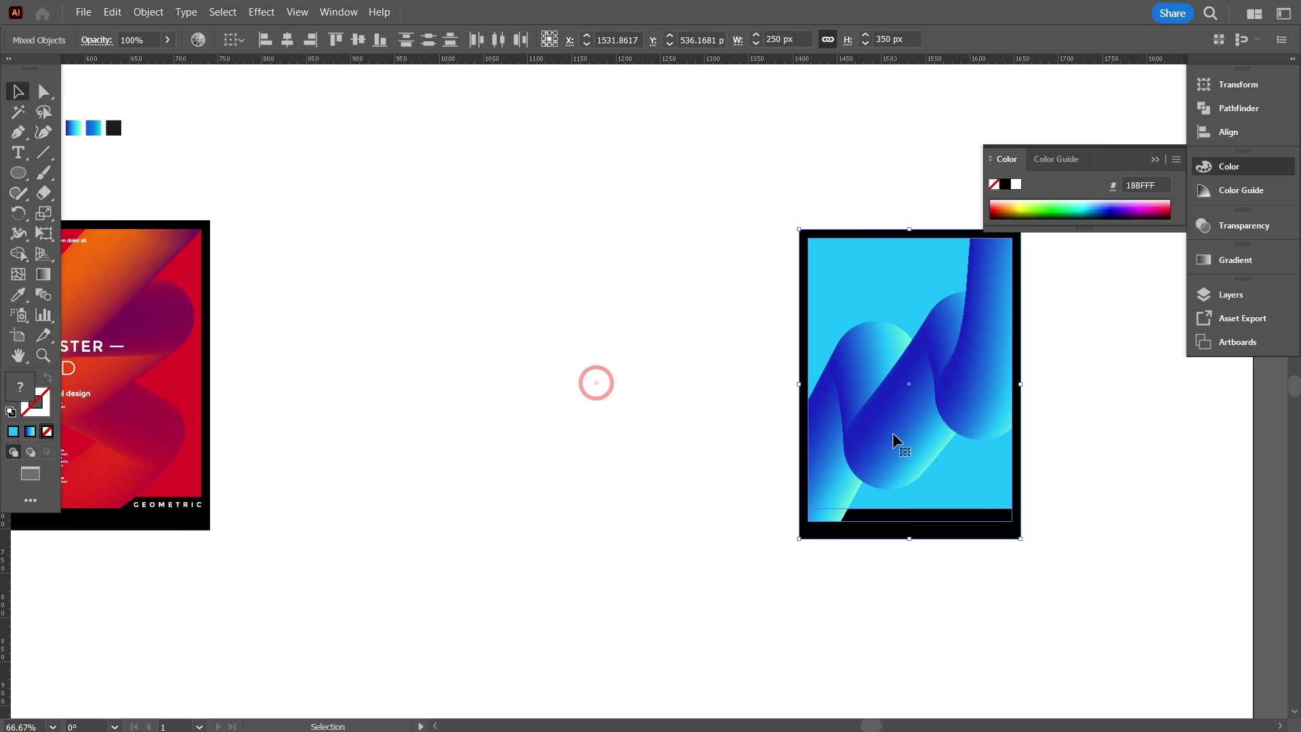
pyautogui.moveTo(893, 432); pyautogui.dragTo(402, 435)
pyautogui.moveTo(366, 569); pyautogui.dragTo(709, 566)
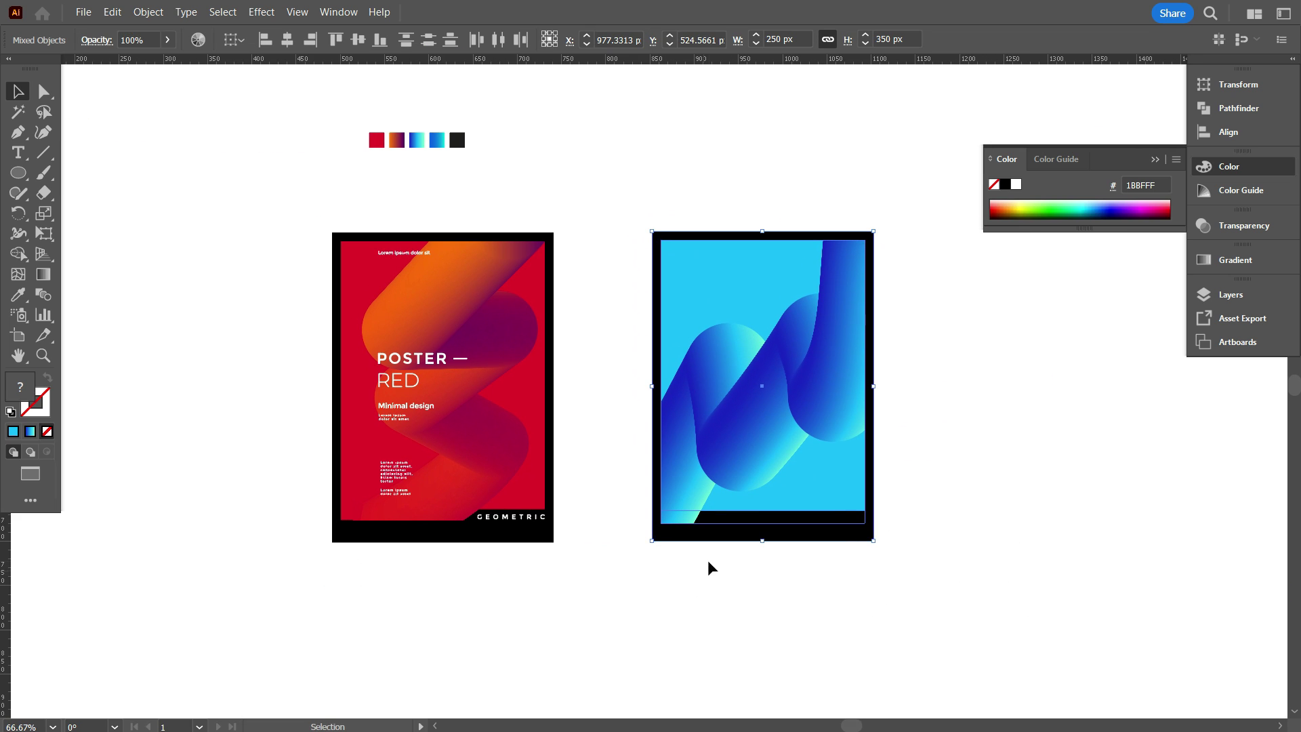
pyautogui.click(632, 562)
# Step: Place the "POSTER — BLUE" text group over the cyan poster and bring it to the front
pyautogui.scroll(-1, 673, 477)
pyautogui.moveTo(276, 519); pyautogui.dragTo(383, 490)
pyautogui.moveTo(54, 528); pyautogui.dragTo(806, 372)
pyautogui.rightClick(990, 300)
pyautogui.moveTo(1121, 608)
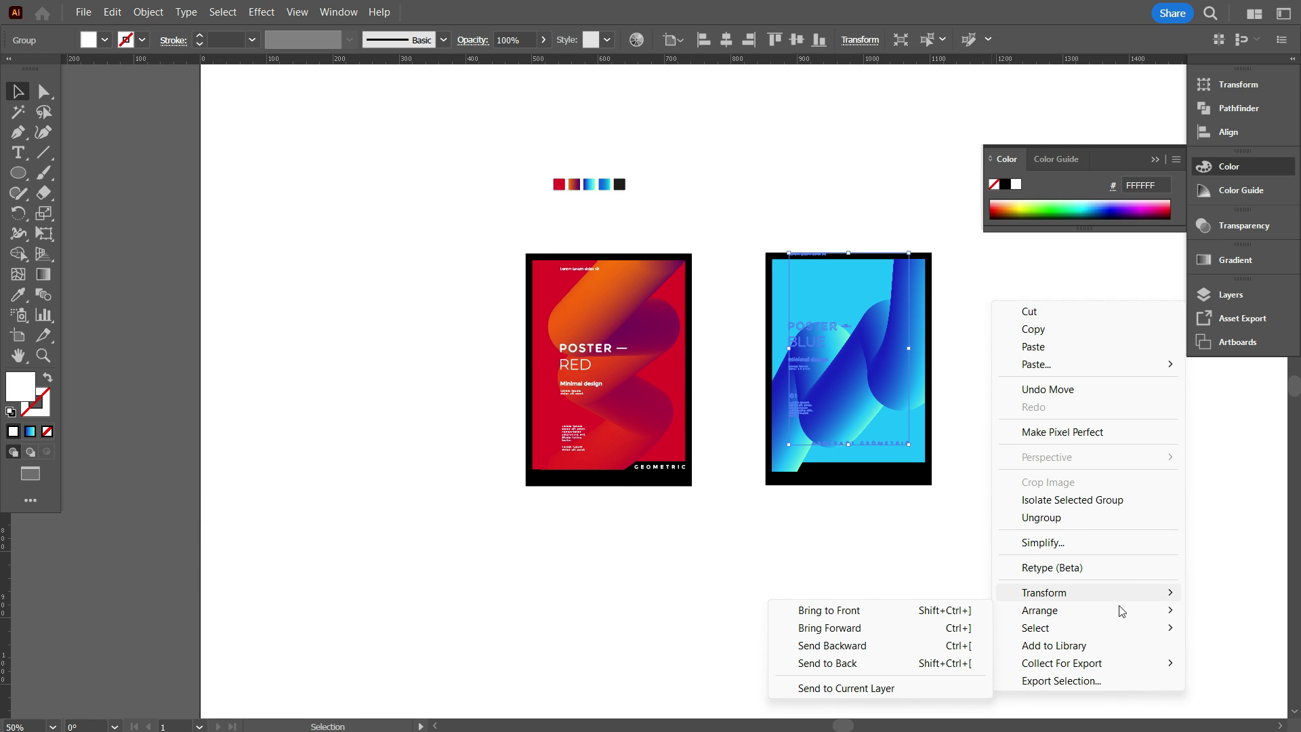
pyautogui.click(881, 608)
pyautogui.click(1040, 468)
# Step: Move the blue poster's text group down to put ABSTRACT GEOMETRIC in the black border, and enlarge the group slightly
pyautogui.scroll(2, 1042, 447)
pyautogui.scroll(-1, 721, 502)
pyautogui.scroll(2, 721, 504)
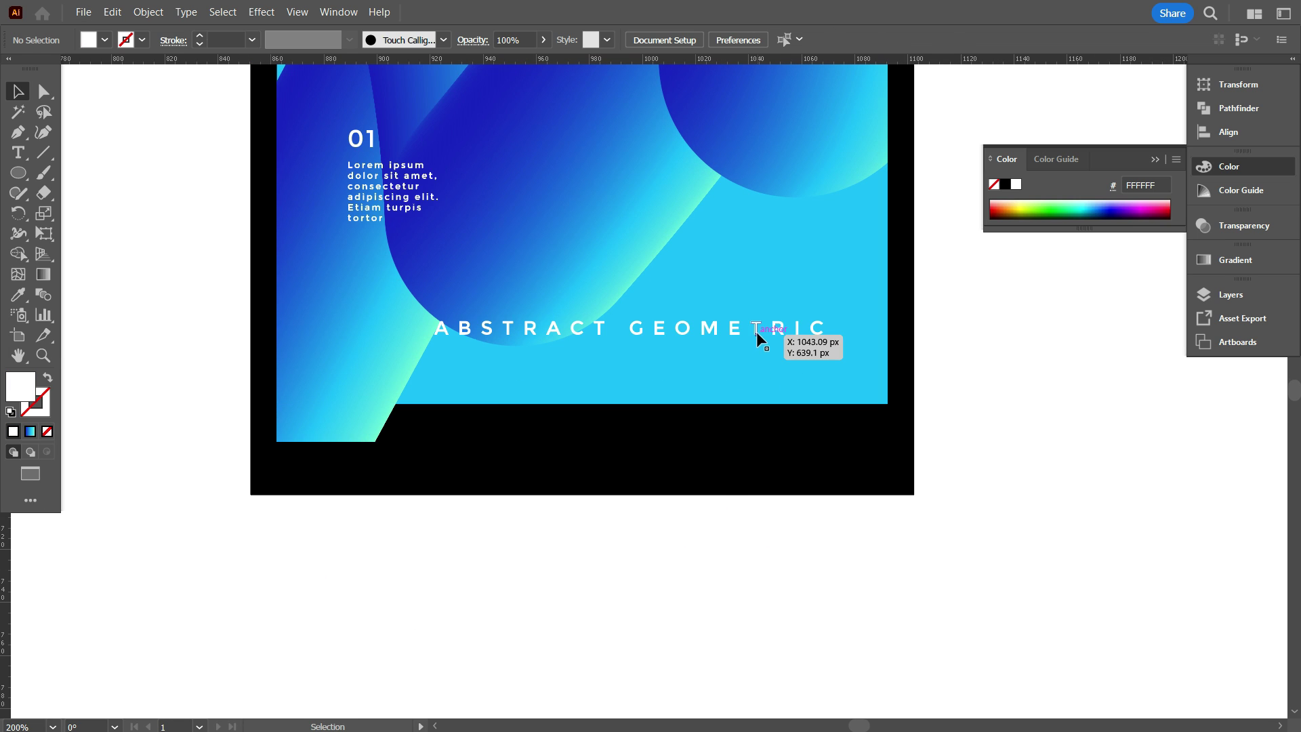
pyautogui.moveTo(756, 332); pyautogui.dragTo(782, 462)
pyautogui.scroll(-2, 669, 531)
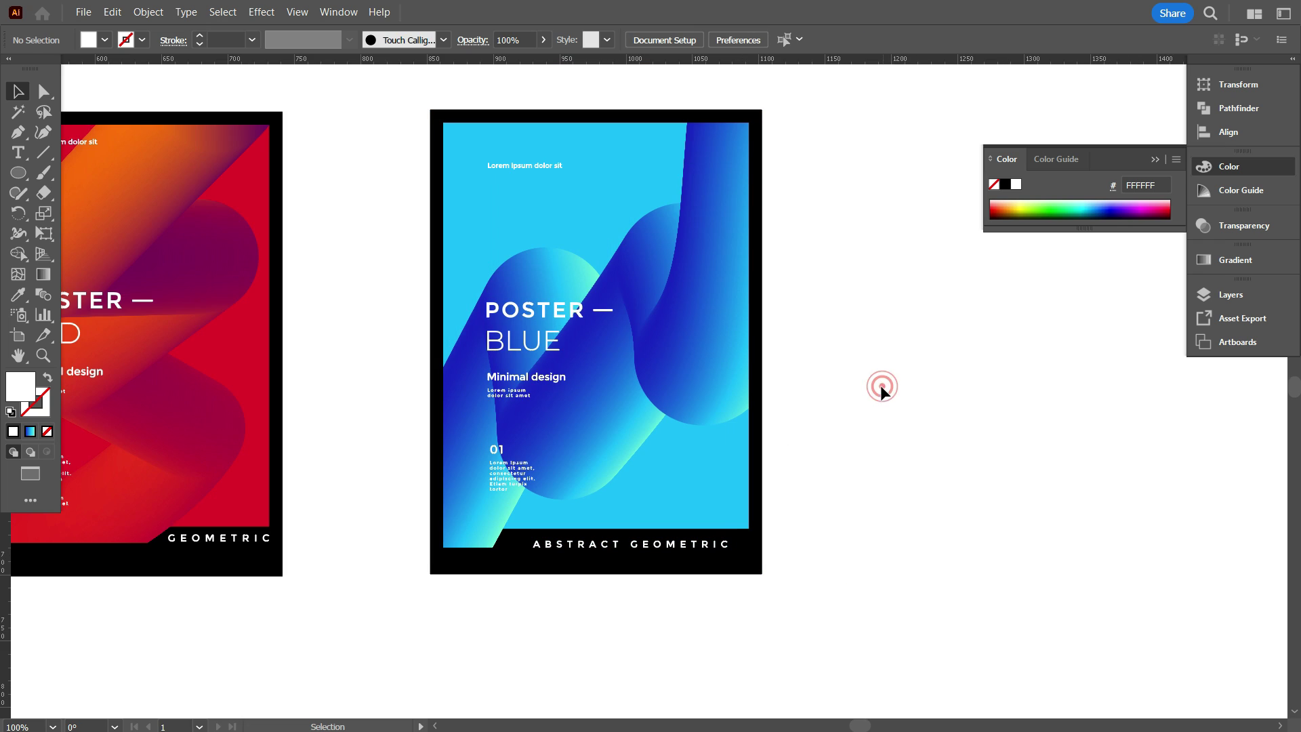
pyautogui.click(535, 301)
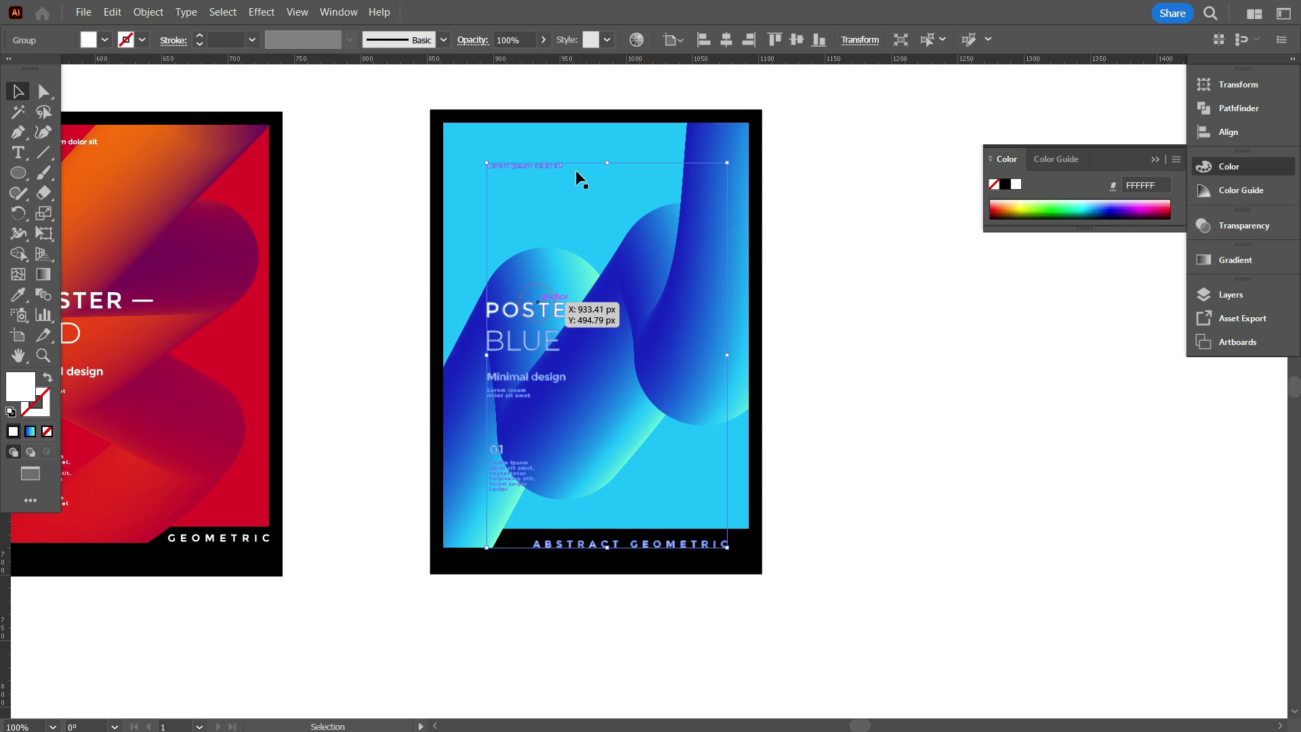
pyautogui.moveTo(608, 163); pyautogui.dragTo(605, 139)
pyautogui.click(838, 357)
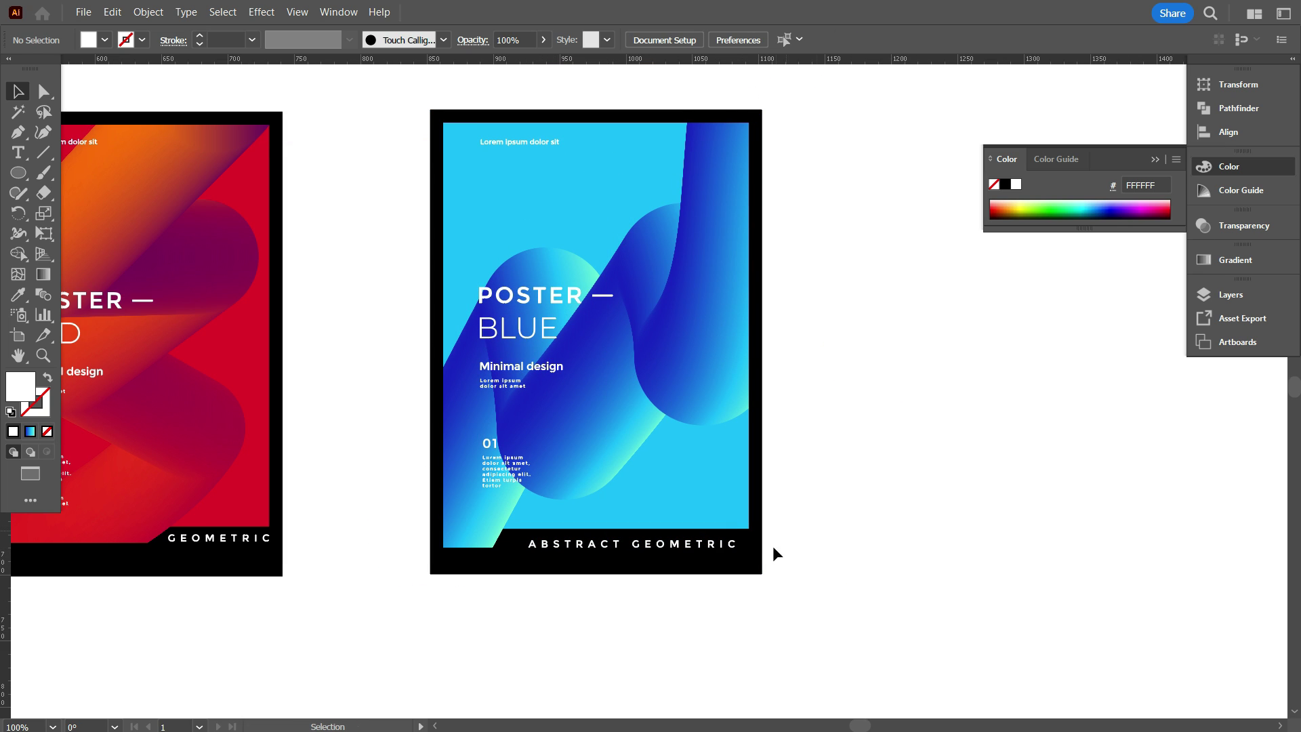
# Step: Centre all objects of the blue poster horizontally on one another and deselect them
pyautogui.scroll(-1, 773, 546)
pyautogui.moveTo(666, 562); pyautogui.dragTo(498, 153)
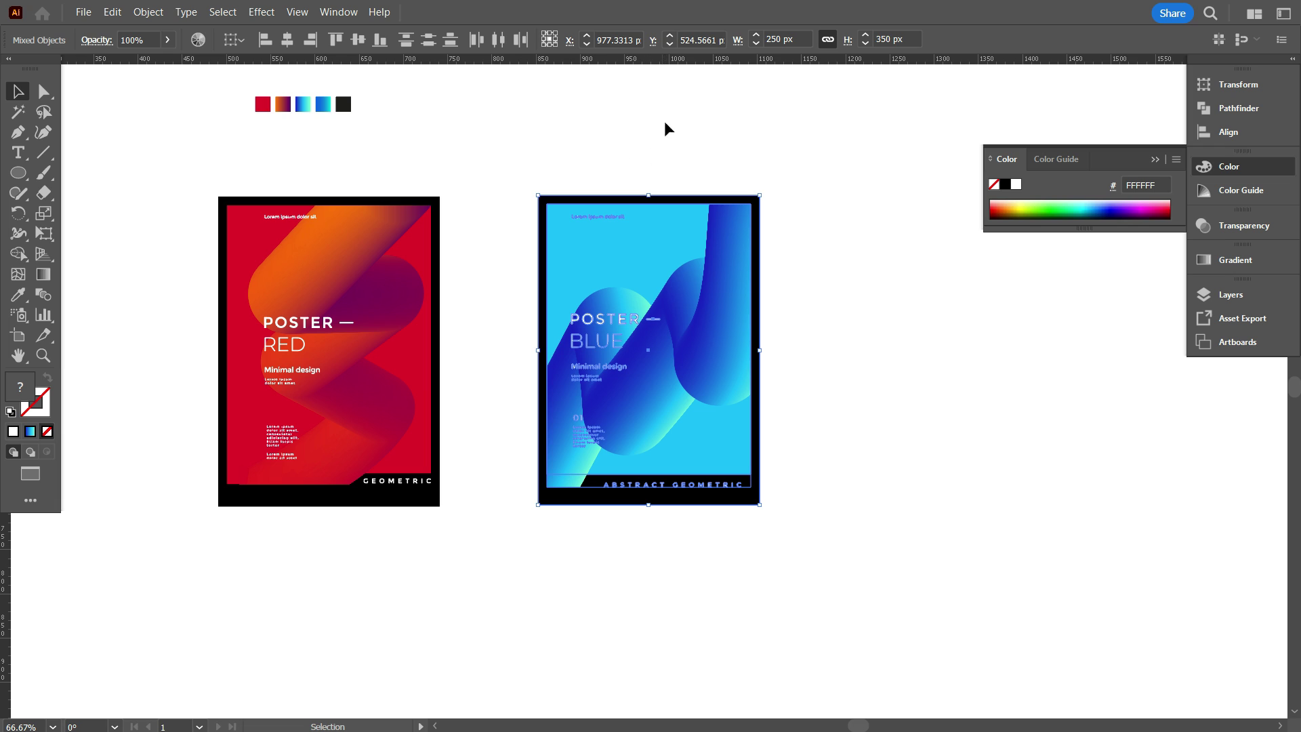
pyautogui.click(288, 41)
pyautogui.click(513, 547)
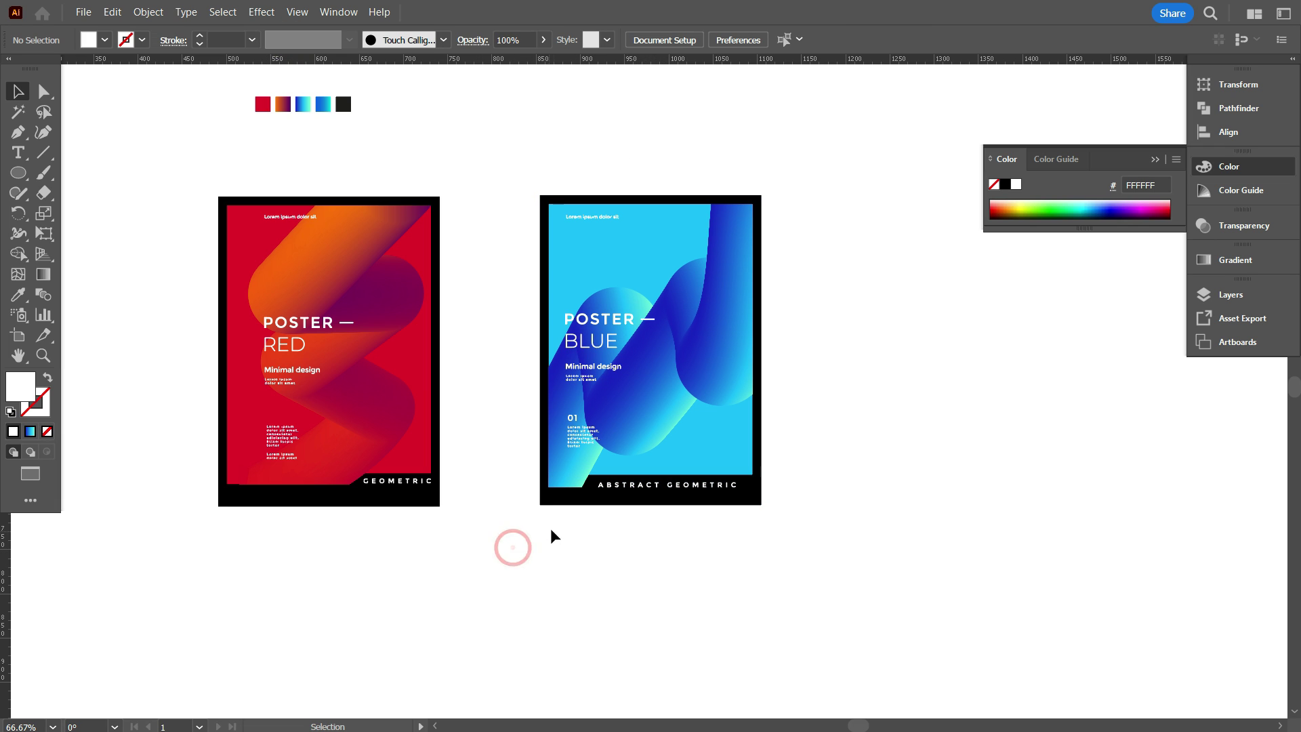
# Step: Unite the small patch in the red poster's lower corner with the red background shape
pyautogui.moveTo(208, 294); pyautogui.dragTo(201, 258)
pyautogui.click(174, 233)
pyautogui.scroll(2, 219, 522)
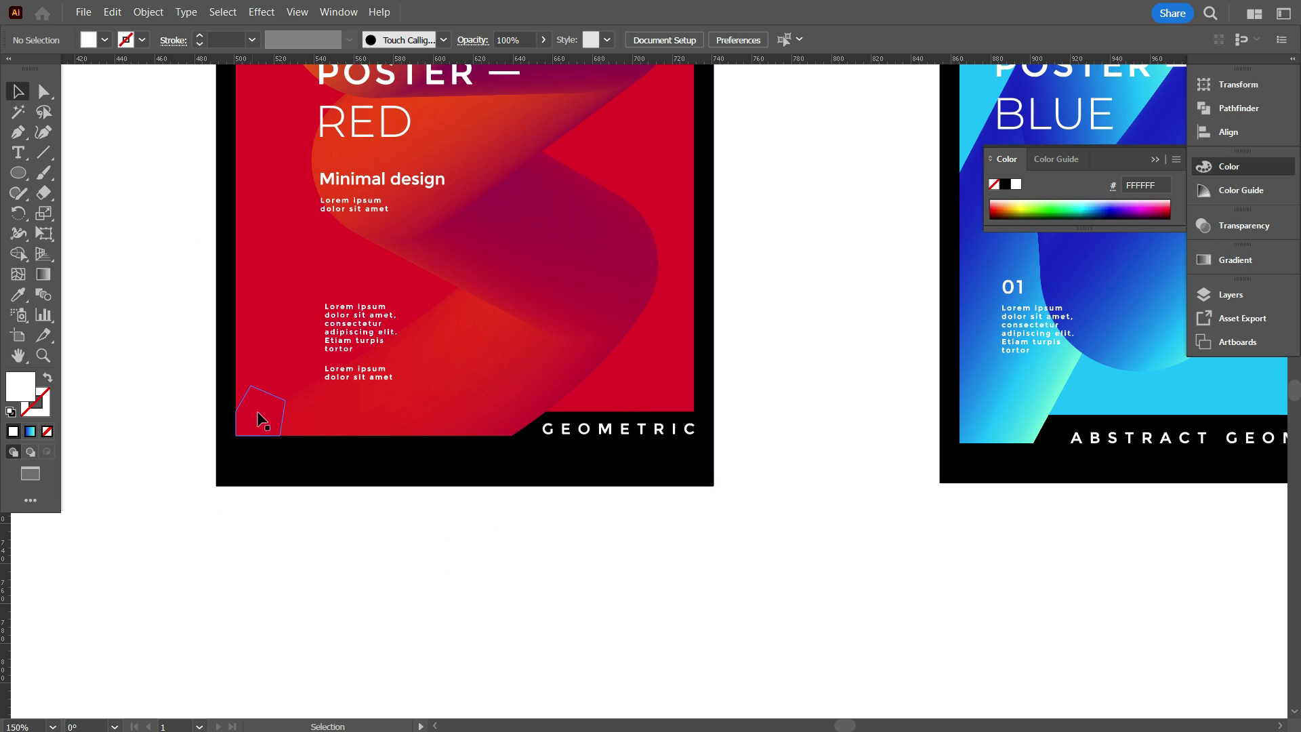
pyautogui.click(260, 408)
pyautogui.keyDown('shift'); pyautogui.click(259, 339); pyautogui.keyUp('shift')
pyautogui.scroll(1, 282, 386)
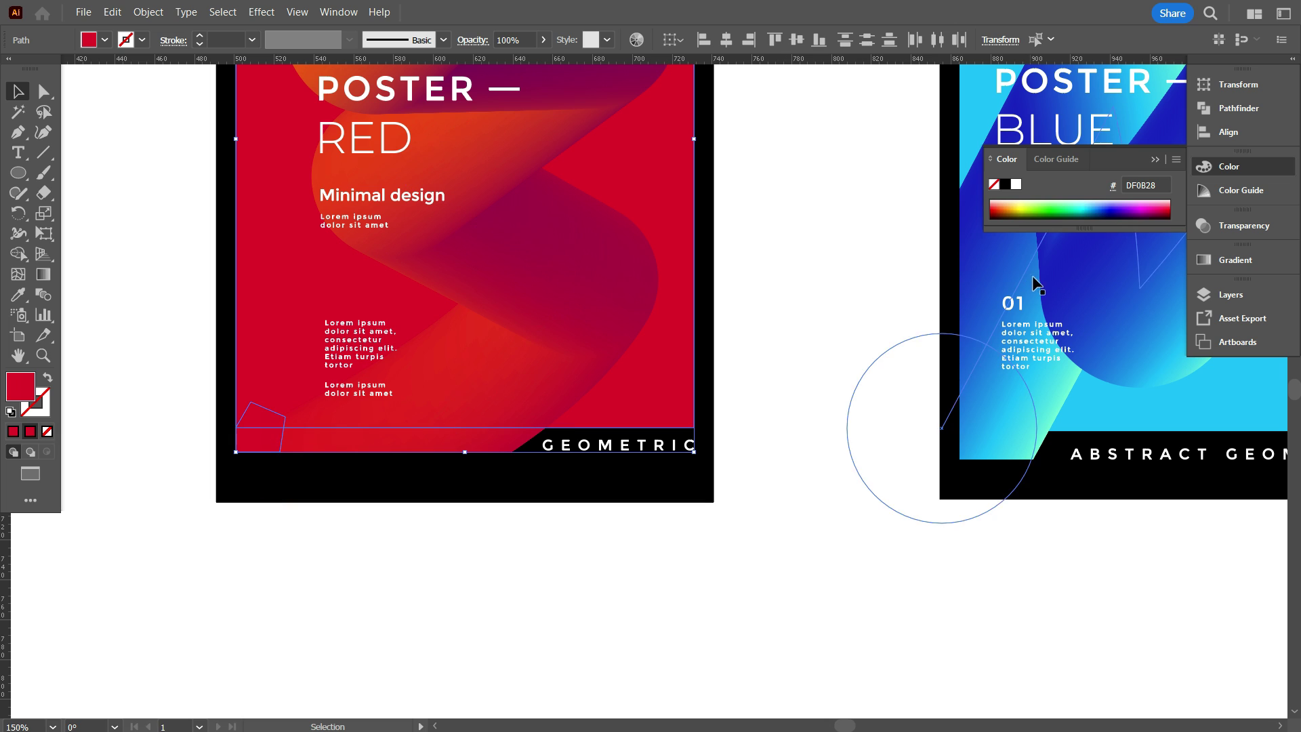
pyautogui.click(1229, 105)
pyautogui.click(1007, 123)
# Step: Bring the red poster's clipped blend in front of the red background, with the white text group on top of it
pyautogui.scroll(3, 637, 498)
pyautogui.scroll(-1, 417, 540)
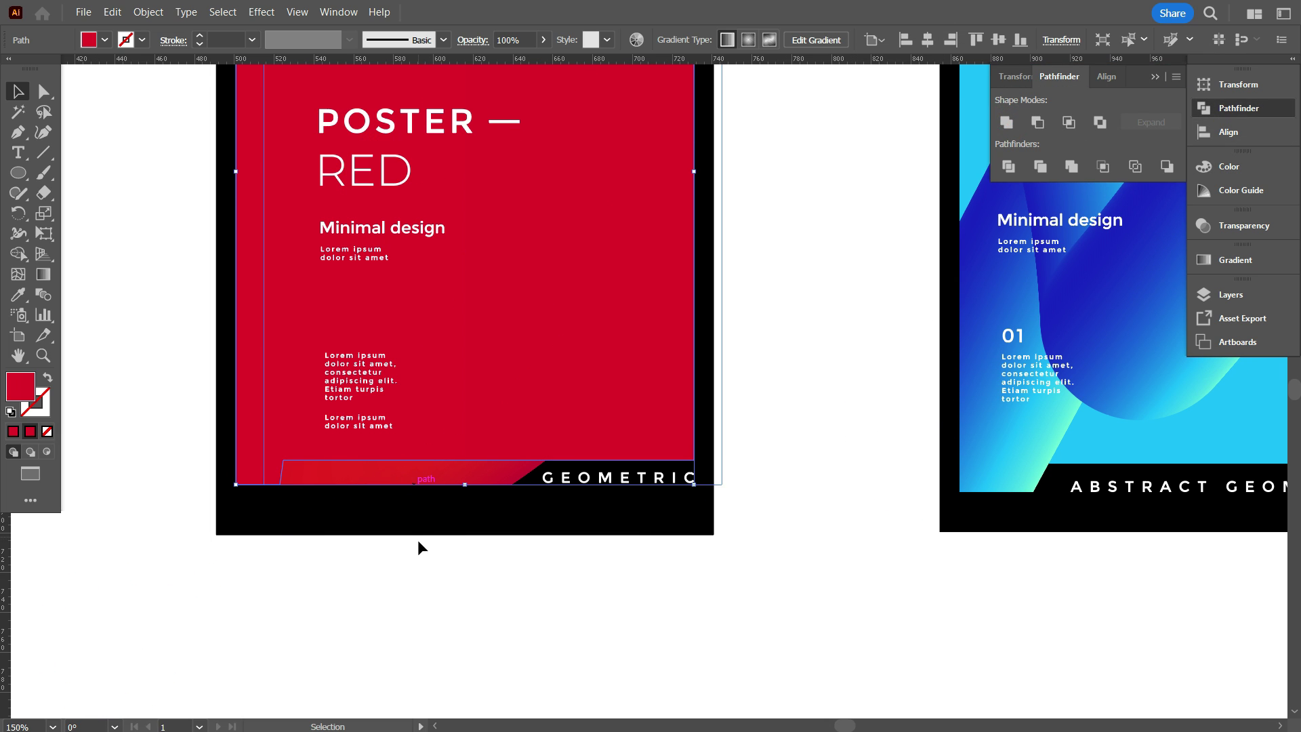
pyautogui.click(418, 541)
pyautogui.rightClick(424, 479)
pyautogui.moveTo(475, 389)
pyautogui.click(678, 349)
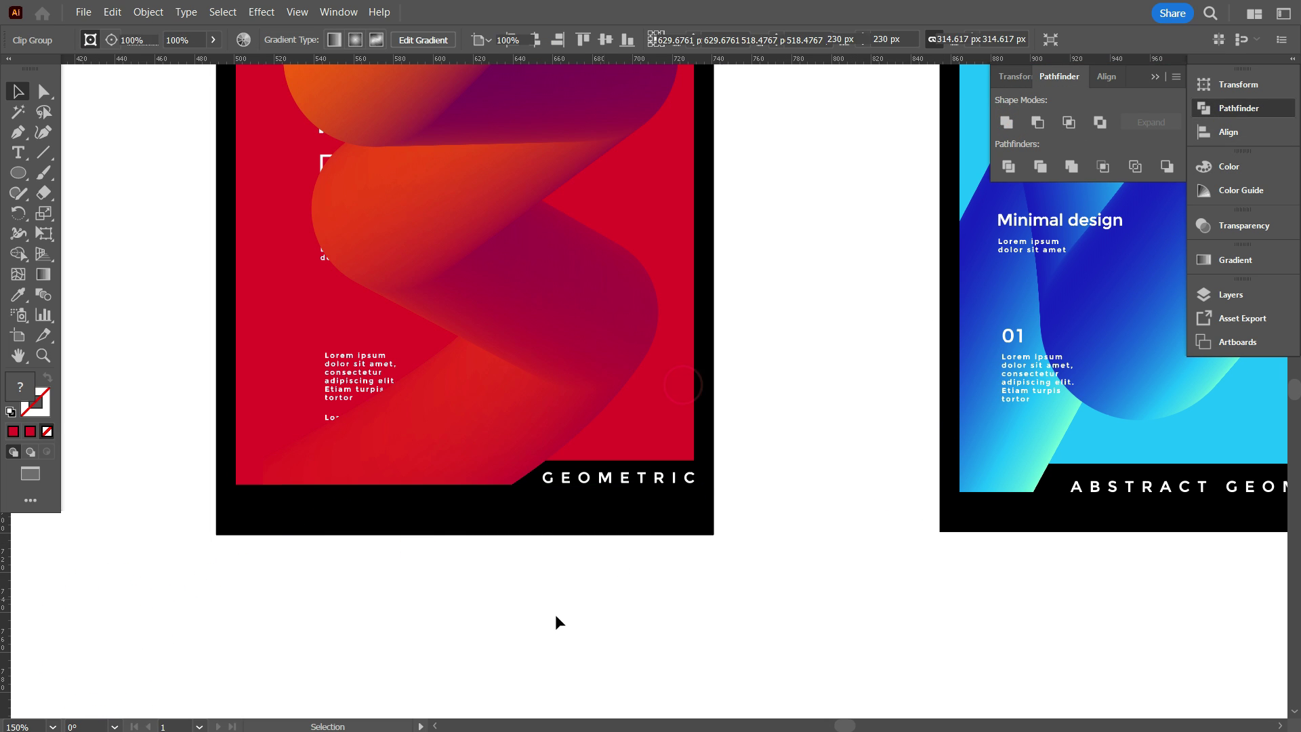
pyautogui.click(555, 618)
pyautogui.rightClick(352, 370)
pyautogui.moveTo(410, 609)
pyautogui.click(641, 612)
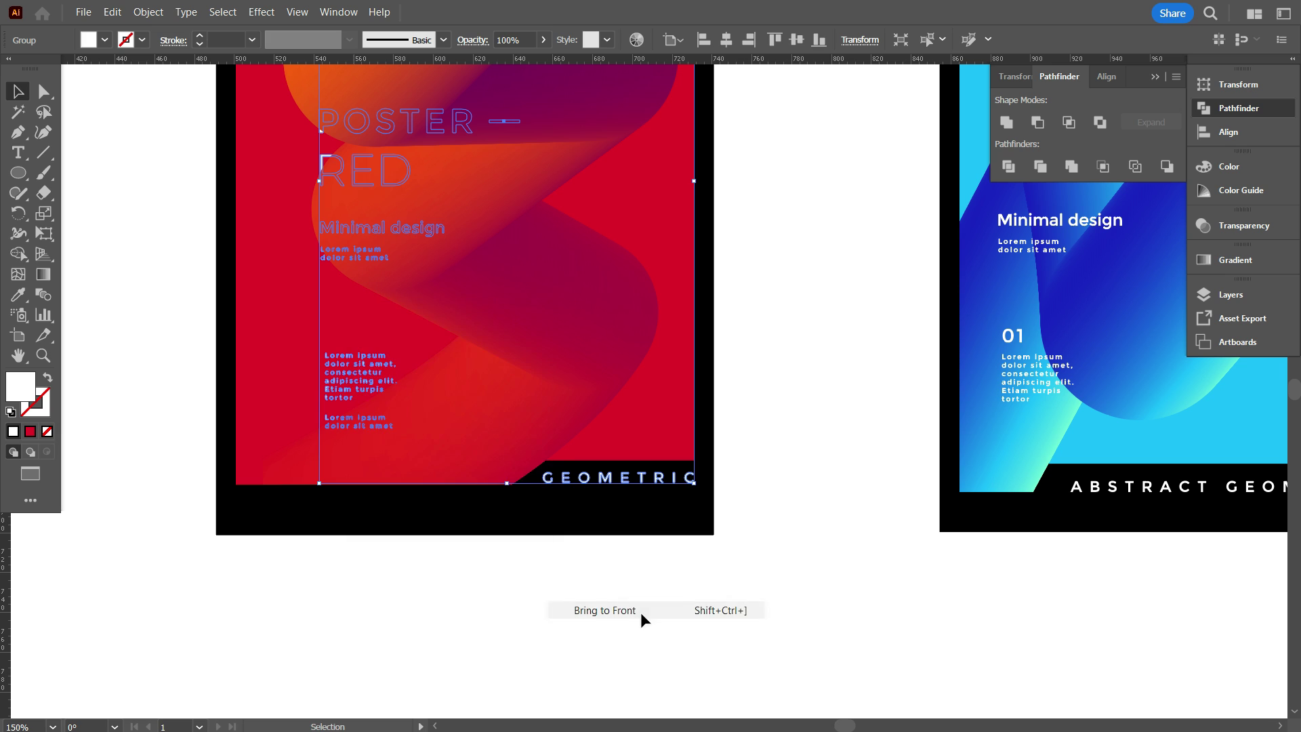
# Step: Centre all objects of the red poster horizontally on one another and deselect them
pyautogui.hotkey('ctrl', 'alt', '0')
pyautogui.scroll(-1, 534, 586)
pyautogui.moveTo(345, 249); pyautogui.dragTo(633, 526)
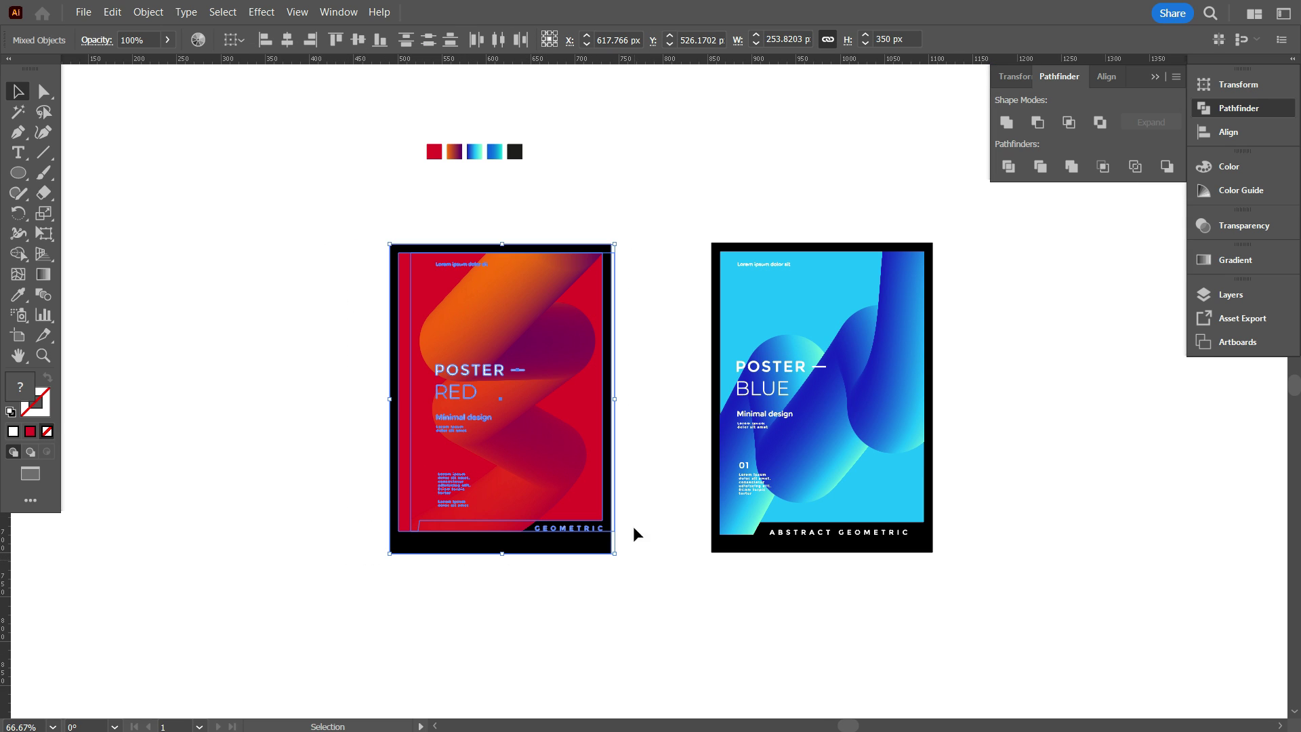
pyautogui.click(287, 40)
pyautogui.click(296, 210)
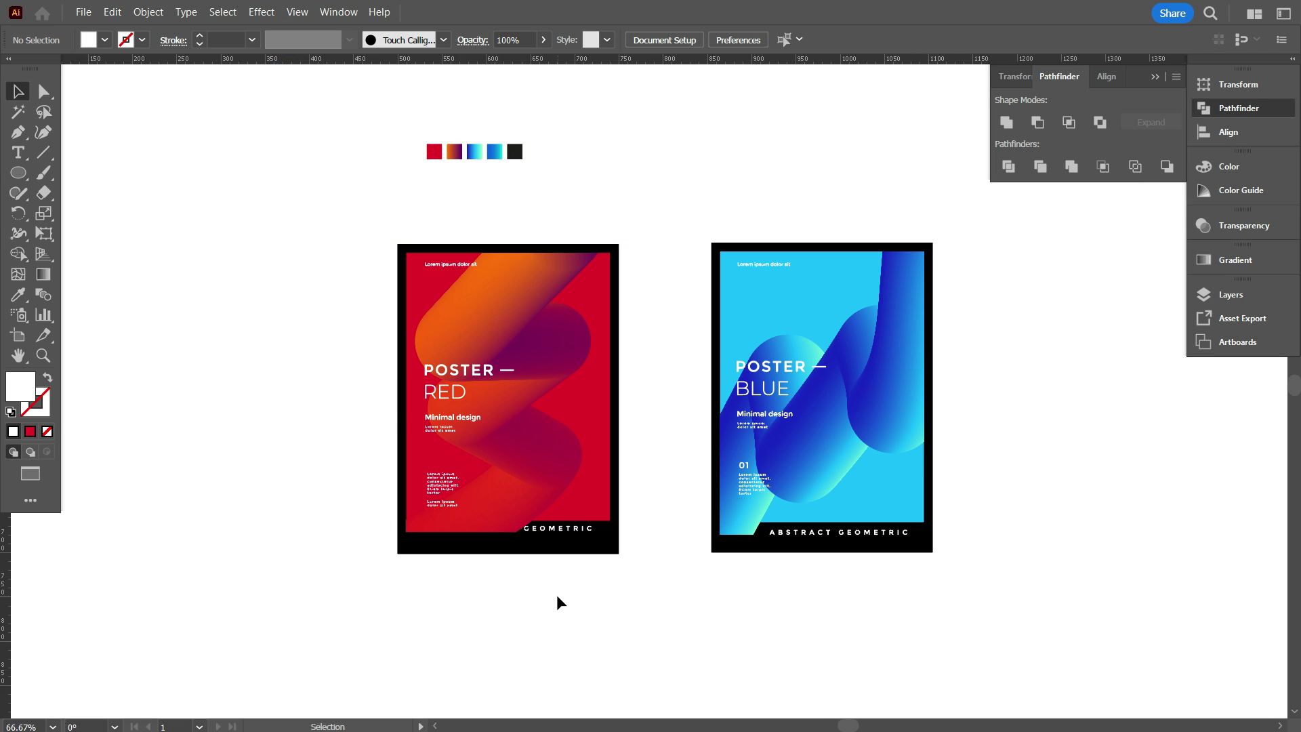
# Step: Enlarge the red poster's text slightly, extending GEOMETRIC toward the right border, and ungroup the text
pyautogui.scroll(1, 563, 589)
pyautogui.click(589, 508)
pyautogui.moveTo(608, 513)
pyautogui.mouseDown()
pyautogui.moveTo(645, 528)
pyautogui.moveTo(588, 517)
pyautogui.moveTo(603, 508)
pyautogui.mouseUp()
pyautogui.click(648, 569)
pyautogui.rightClick(587, 526)
pyautogui.click(660, 354)
pyautogui.click(675, 544)
pyautogui.click(605, 577)
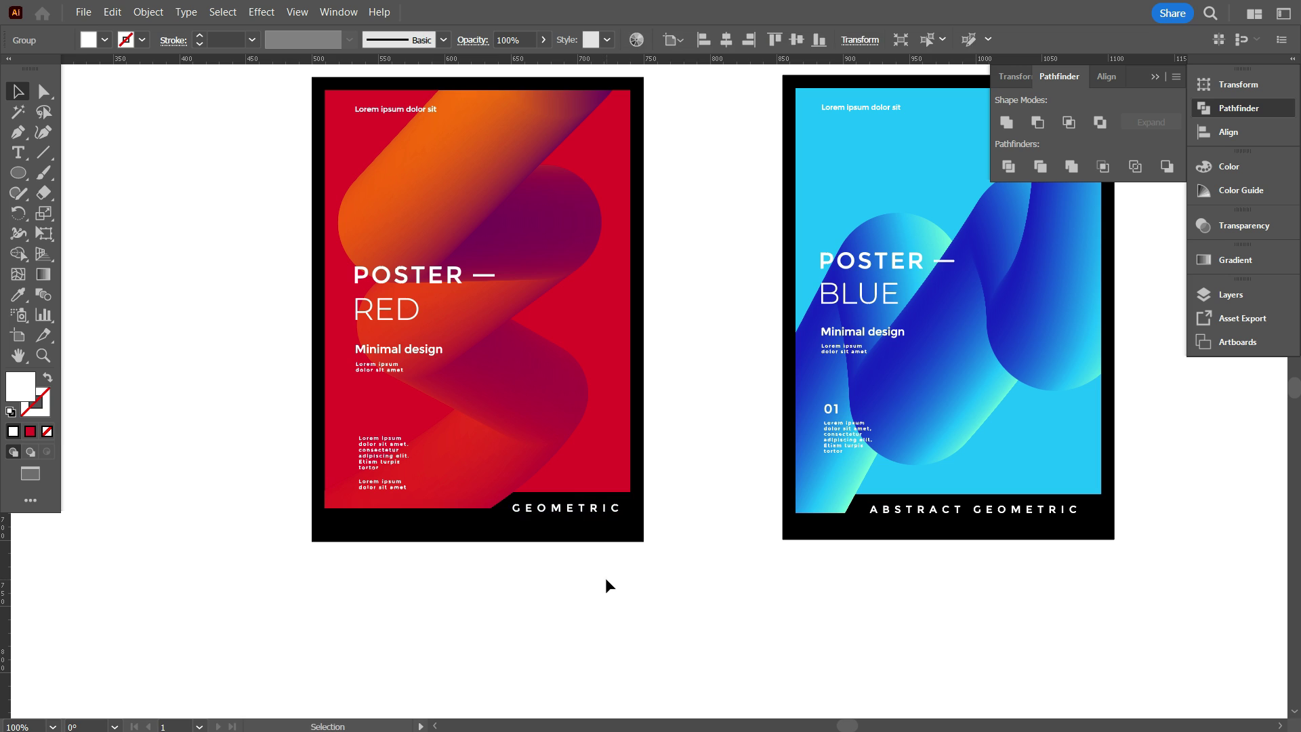
pyautogui.click(576, 508)
pyautogui.keyDown('shift'); pyautogui.click(433, 275); pyautogui.keyUp('shift')
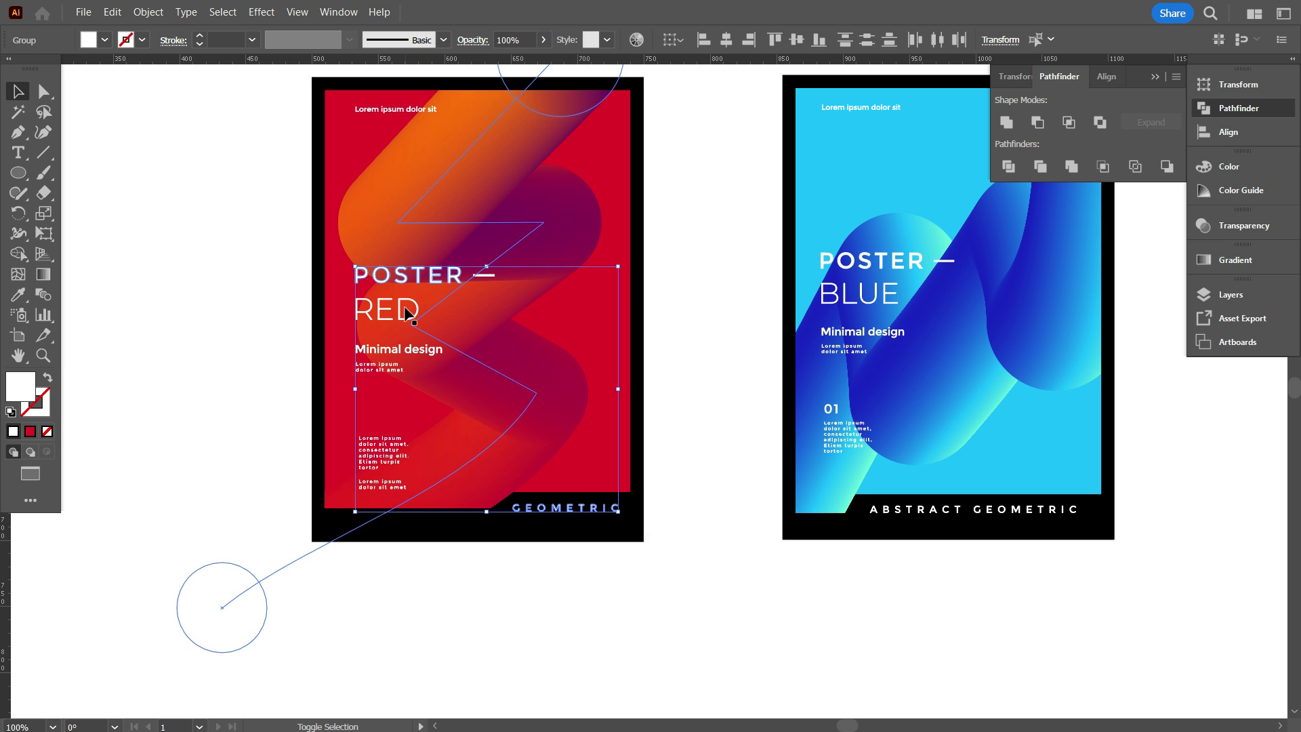
pyautogui.click(244, 528)
pyautogui.click(369, 364)
pyautogui.click(296, 384)
pyautogui.scroll(-1, 444, 422)
pyautogui.scroll(1, 444, 423)
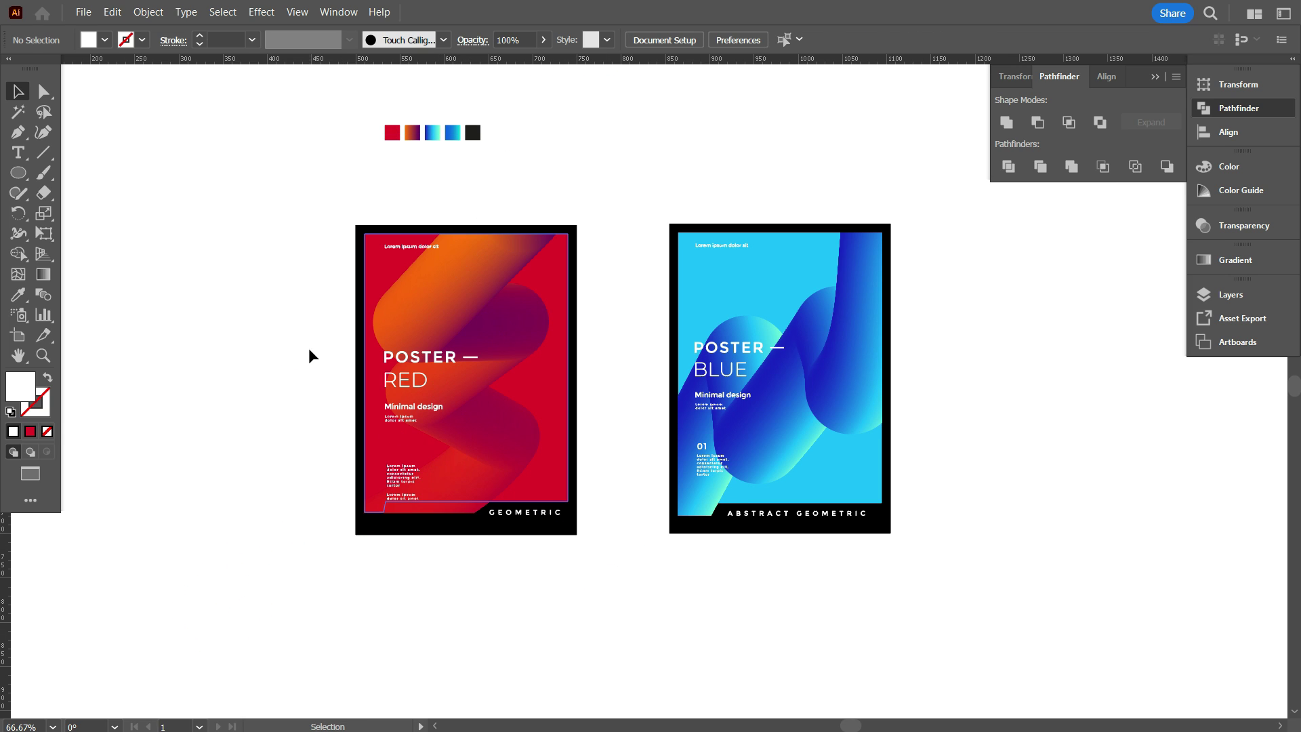
# Step: Group all objects of the red poster together and deselect the group
pyautogui.moveTo(464, 384); pyautogui.dragTo(600, 575)
pyautogui.hotkey('ctrl', 'shift', 'o')
pyautogui.hotkey('ctrl', 'g')
pyautogui.click(644, 584)
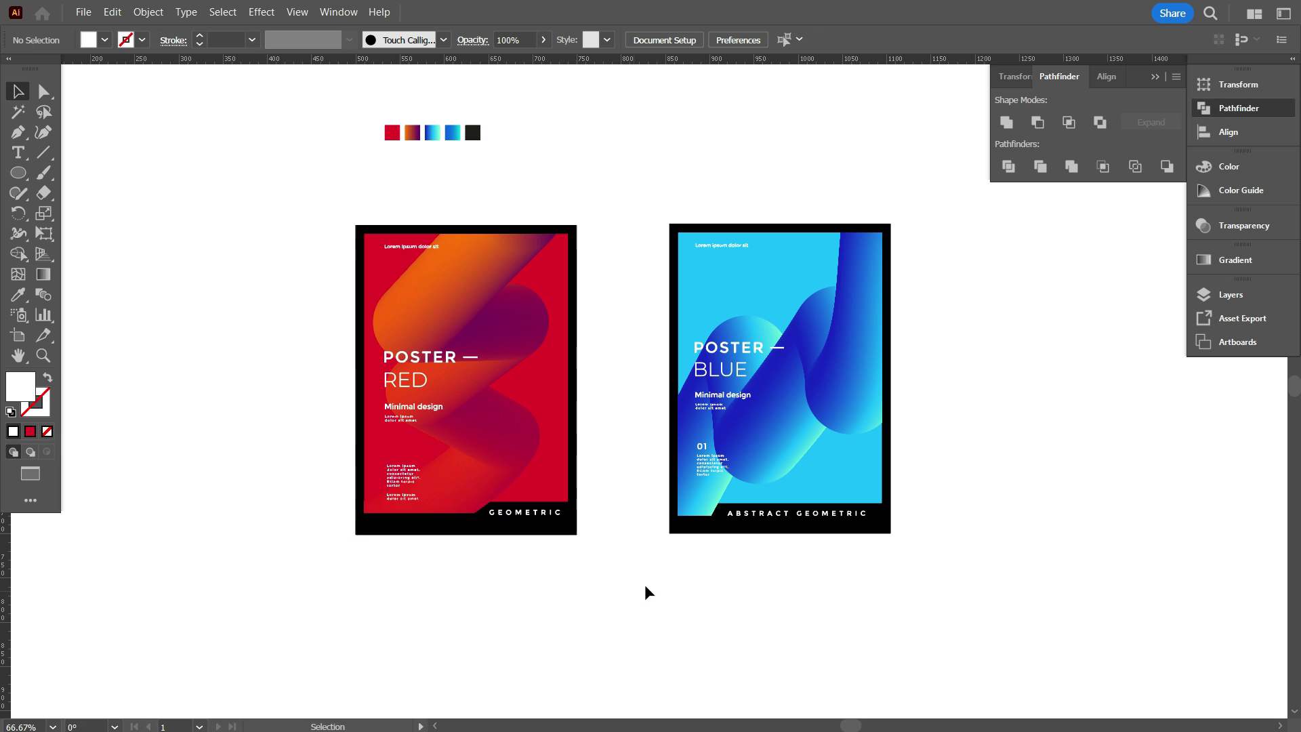
# Step: Apply a Drop Shadow to the red poster group with Multiply mode, 40% opacity, -4 px X offset, 11 px Y offset and 9 px blur
pyautogui.moveTo(279, 244); pyautogui.dragTo(540, 485)
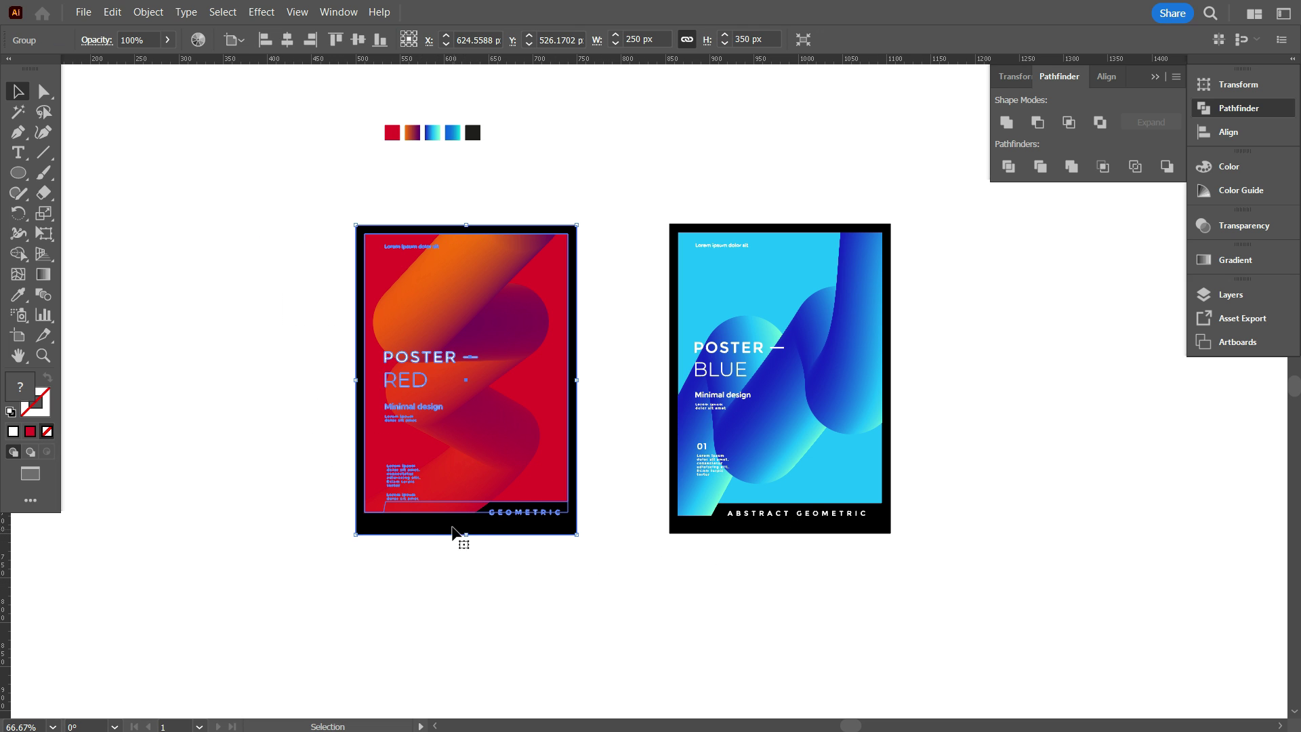
pyautogui.click(262, 12)
pyautogui.moveTo(274, 230)
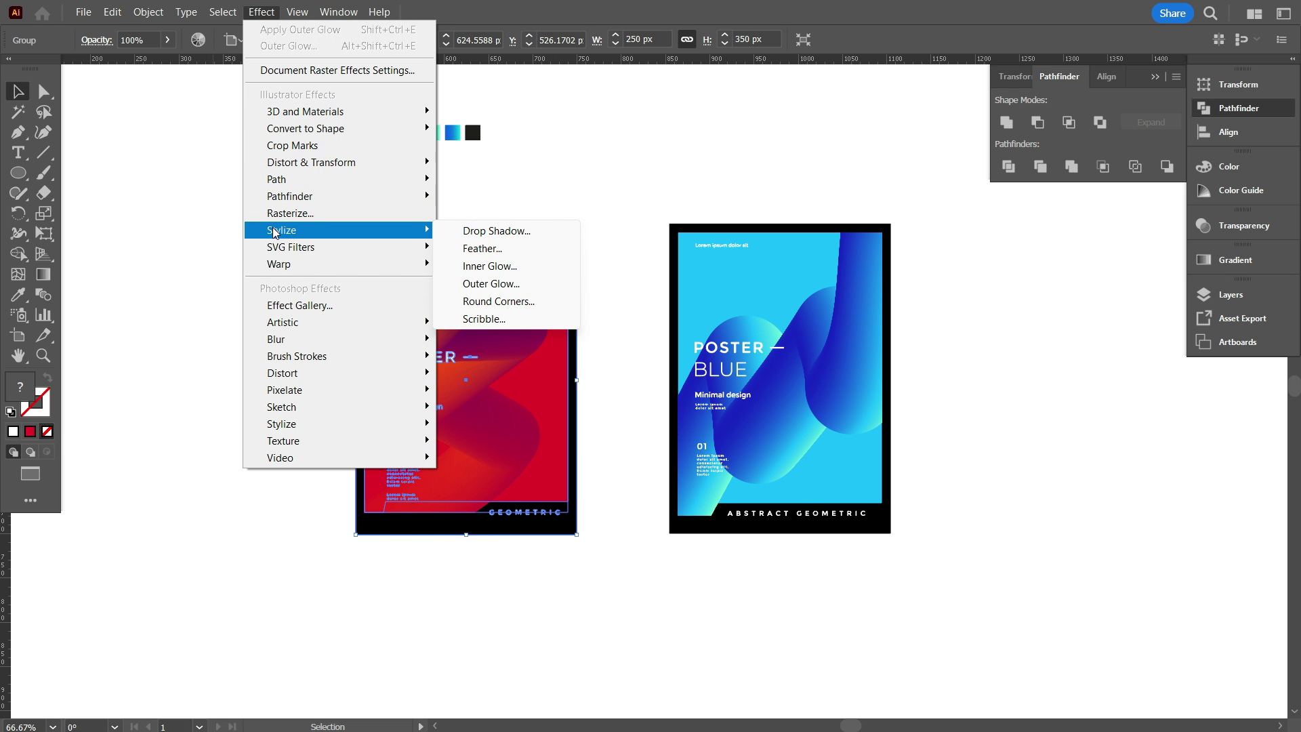
pyautogui.click(497, 231)
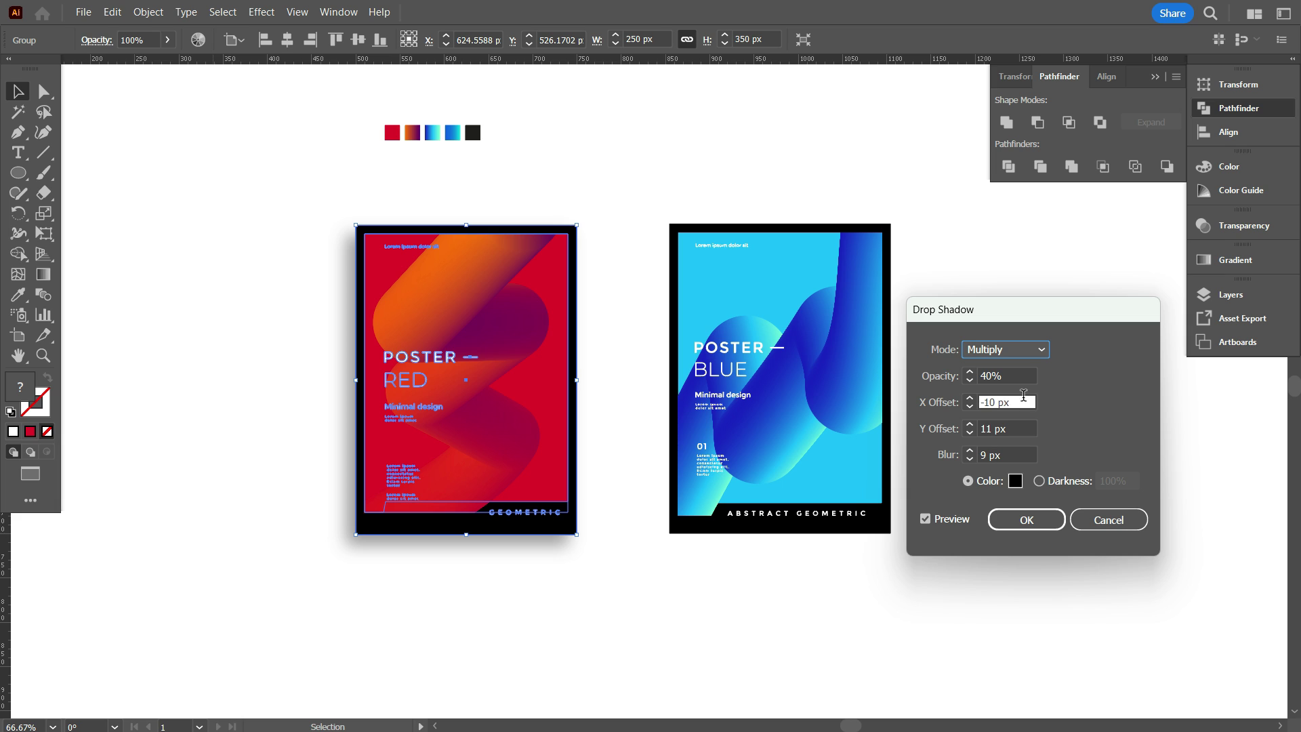
pyautogui.click(1023, 395)
pyautogui.press('Down')
pyautogui.press('Down')
pyautogui.press('Down')
pyautogui.press('Down')
pyautogui.press('Down')
pyautogui.press('Down')
pyautogui.press('Down')
pyautogui.press('Down')
pyautogui.press('Down')
pyautogui.press('Down')
pyautogui.press('Down')
pyautogui.press('Down')
pyautogui.press('Down')
pyautogui.press('Down')
pyautogui.press('Down')
pyautogui.press('Down')
pyautogui.press('Down')
pyautogui.press('Down')
pyautogui.press('Down')
pyautogui.press('Down')
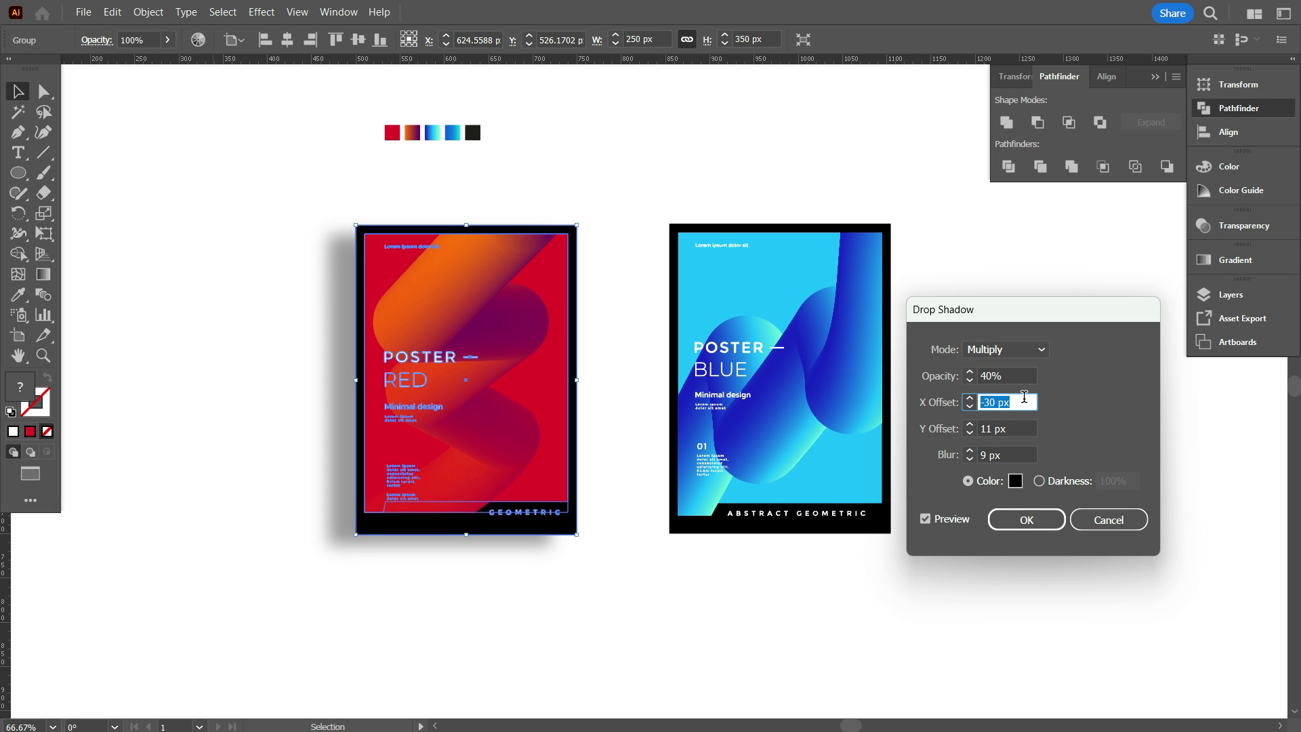
pyautogui.hotkey('shift', 'Up')
pyautogui.hotkey('shift', 'Up')
pyautogui.hotkey('shift', 'Up')
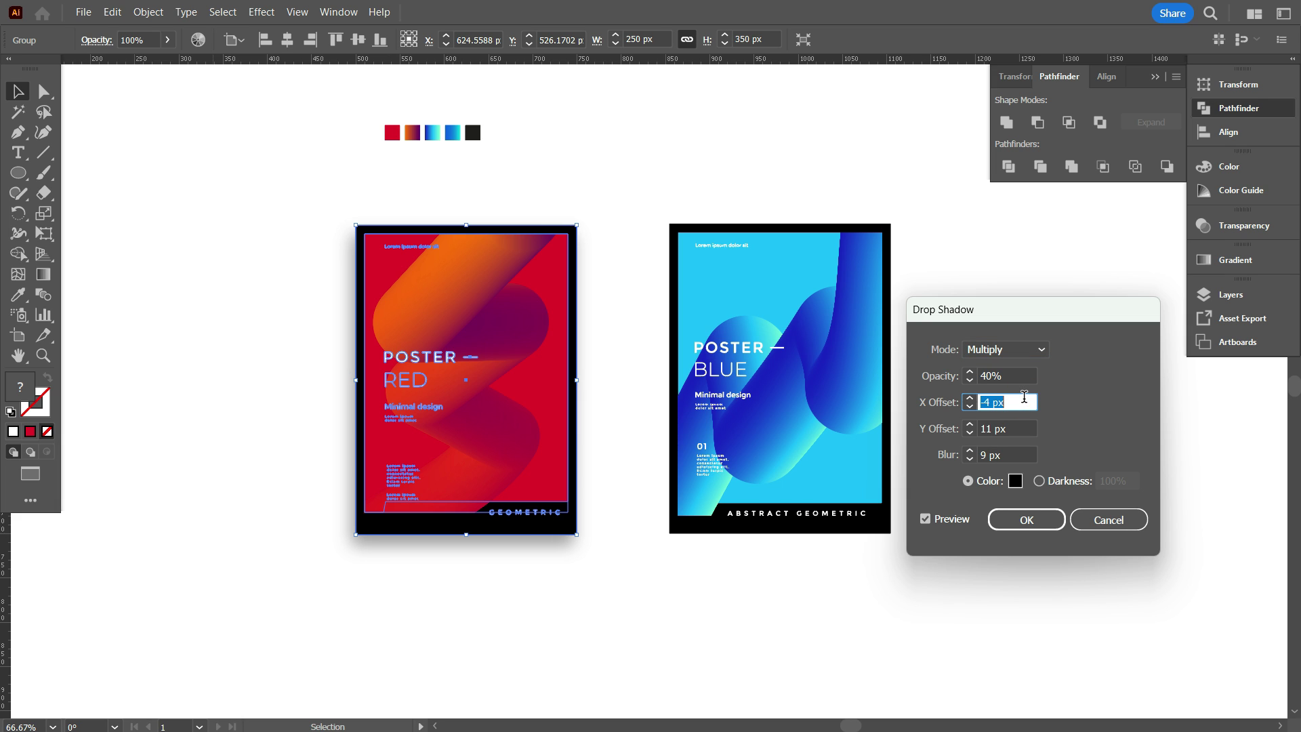
pyautogui.click(1025, 518)
# Step: Start a Drop Shadow on the blue poster's light-blue background with 80% opacity, -17 px X offset, 40 px Y offset and 10 px blur
pyautogui.click(814, 461)
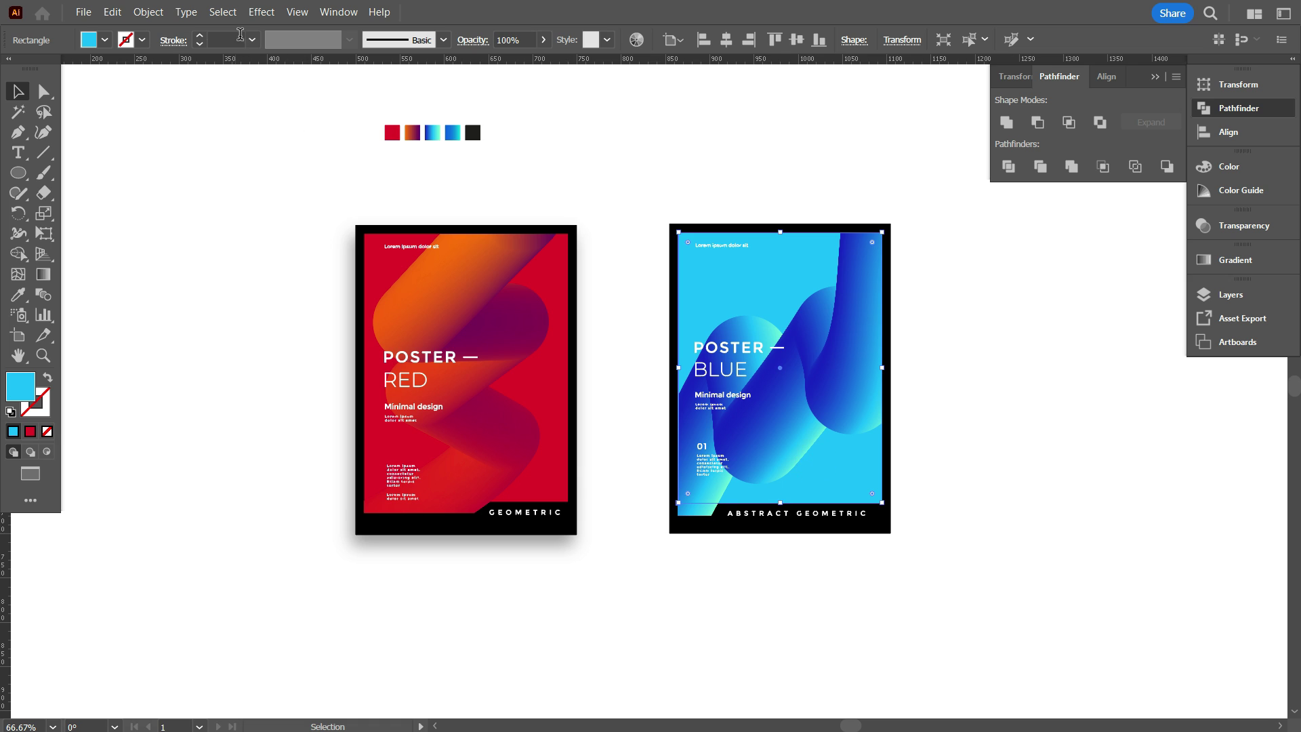
pyautogui.click(262, 12)
pyautogui.moveTo(325, 230)
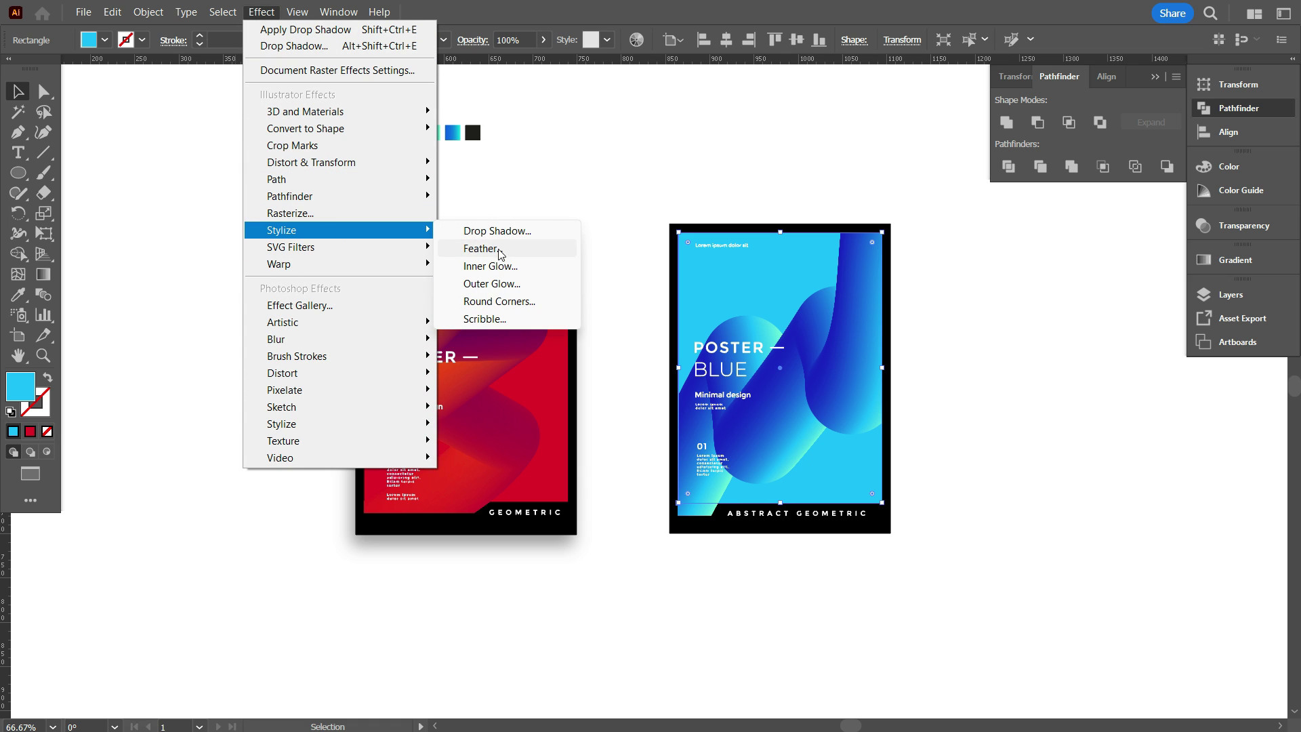
pyautogui.click(510, 231)
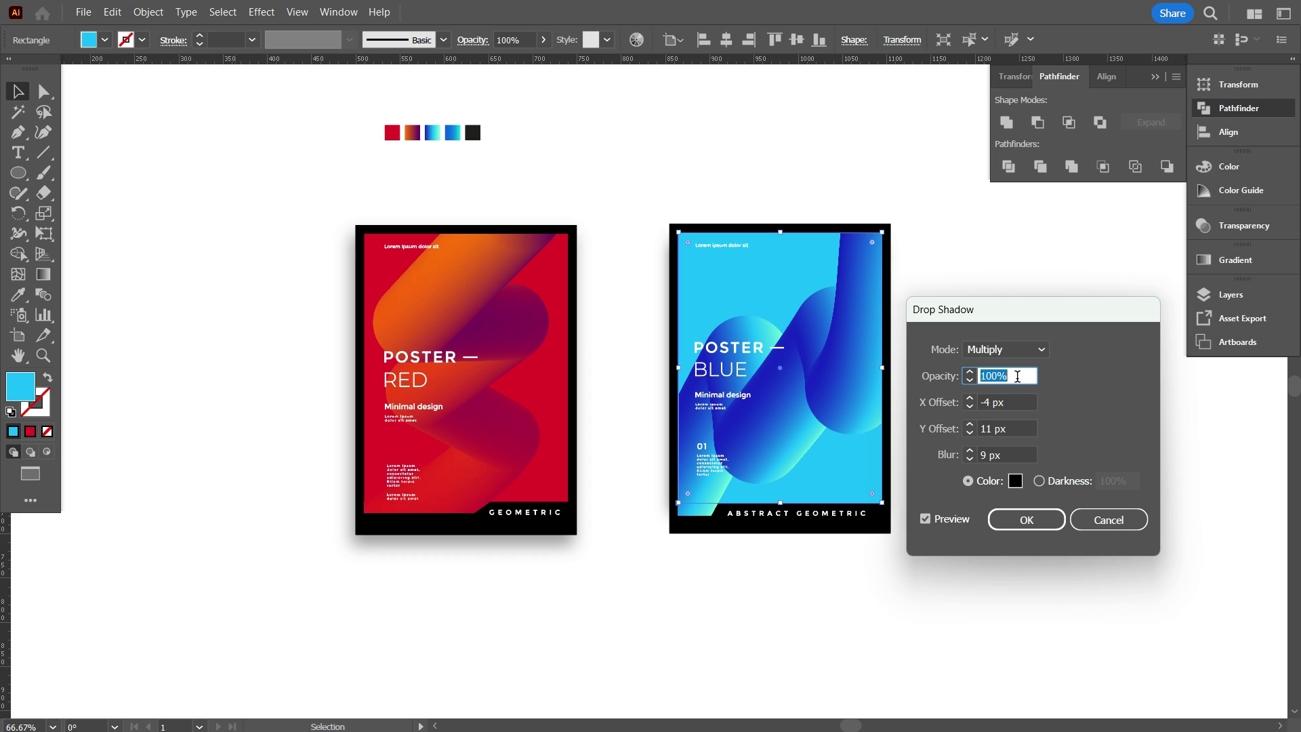
pyautogui.click(1019, 403)
pyautogui.hotkey('shift', 'Up')
pyautogui.hotkey('shift', 'Down')
pyautogui.hotkey('shift', 'Down')
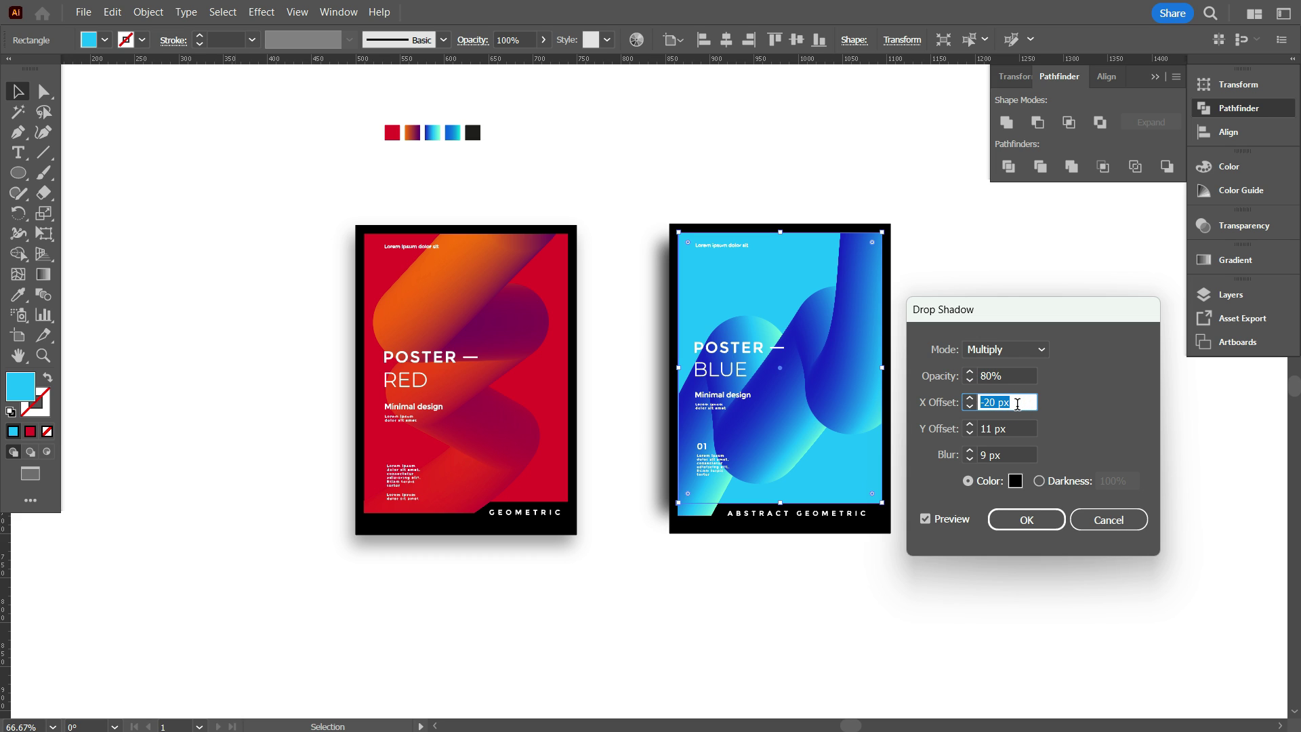
pyautogui.press('Up')
pyautogui.press('Up')
pyautogui.press('Up')
pyautogui.hotkey('shift', 'Up')
pyautogui.hotkey('shift', 'Up')
pyautogui.hotkey('shift', 'Up')
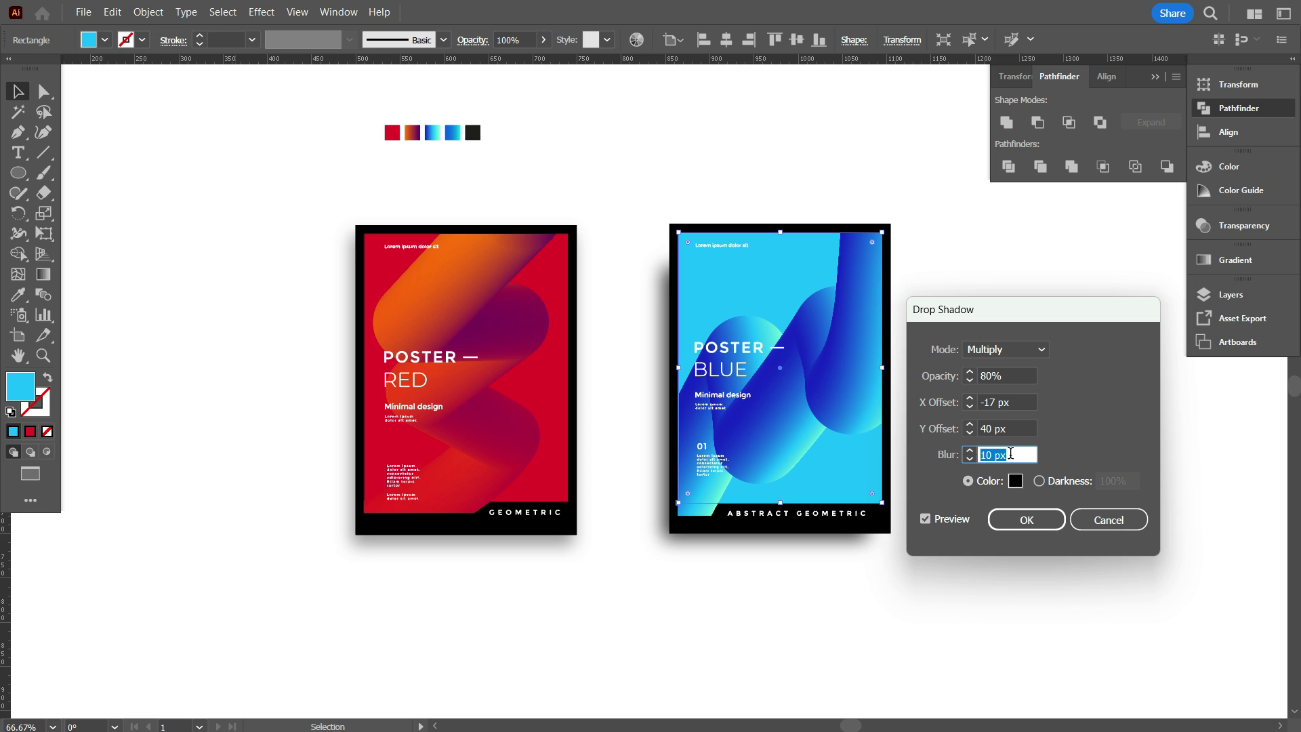
pyautogui.hotkey('shift', 'Down')
pyautogui.hotkey('shift', 'Up')
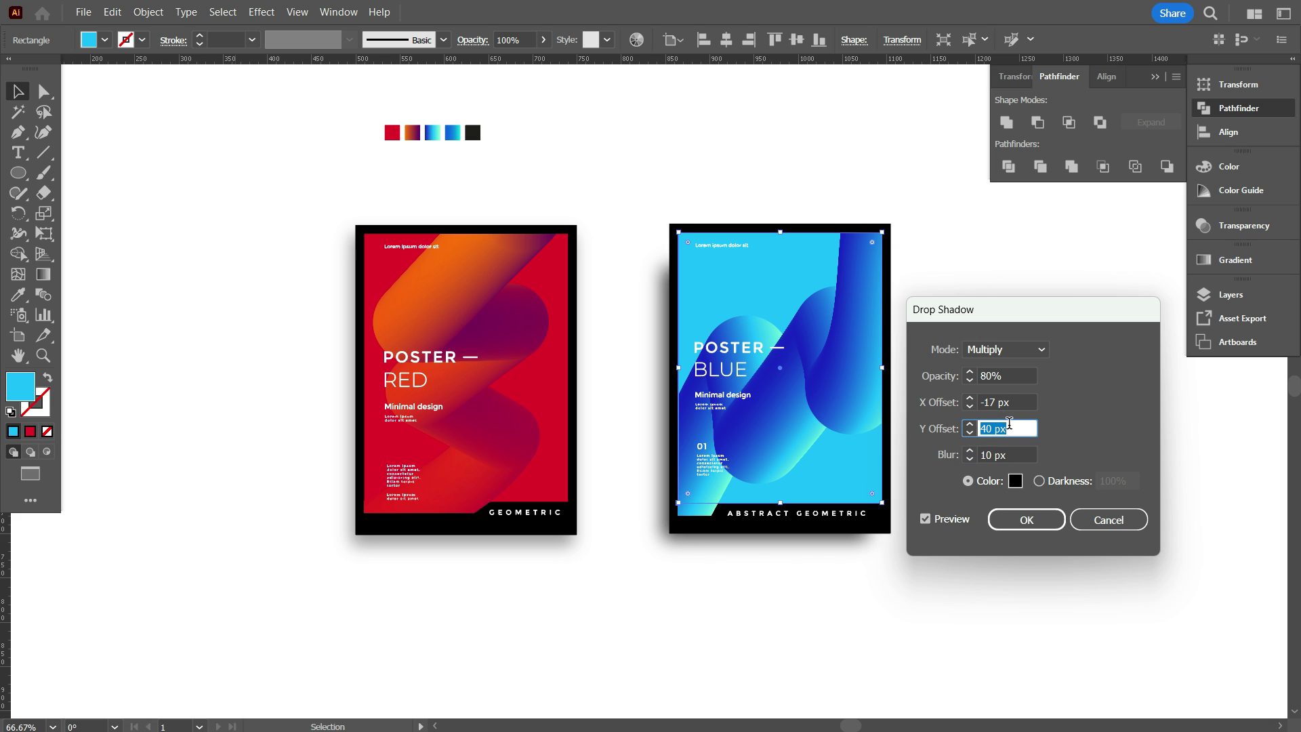
# Step: Refine the blue poster's shadow to 60% opacity, 31 px Y offset and 19 px blur, apply it, and collapse the Pathfinder options
pyautogui.hotkey('shift', 'Tab')
pyautogui.hotkey('shift', 'Tab')
pyautogui.hotkey('shift', 'Down')
pyautogui.hotkey('shift', 'Down')
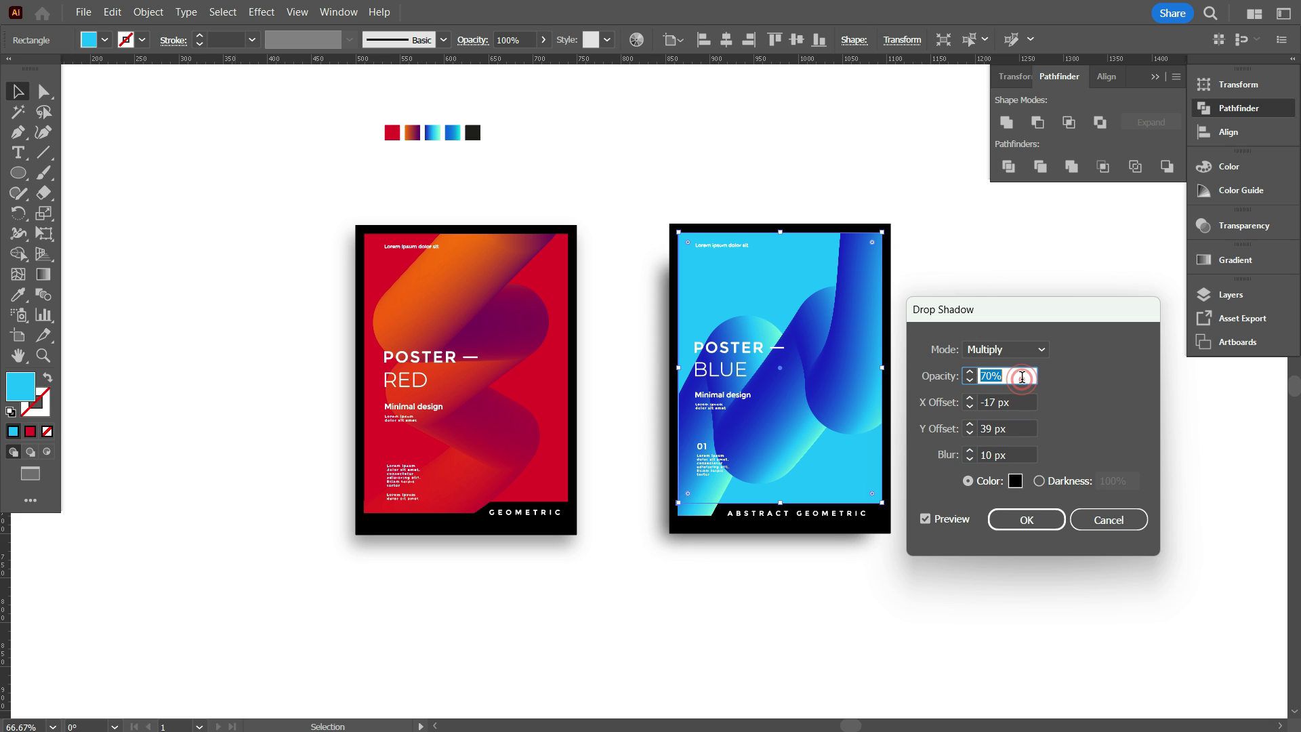
pyautogui.click(1014, 458)
pyautogui.scroll(6, 1014, 458)
pyautogui.click(1014, 427)
pyautogui.press('Down')
pyautogui.press('Down')
pyautogui.press('Down')
pyautogui.press('Down')
pyautogui.press('Down')
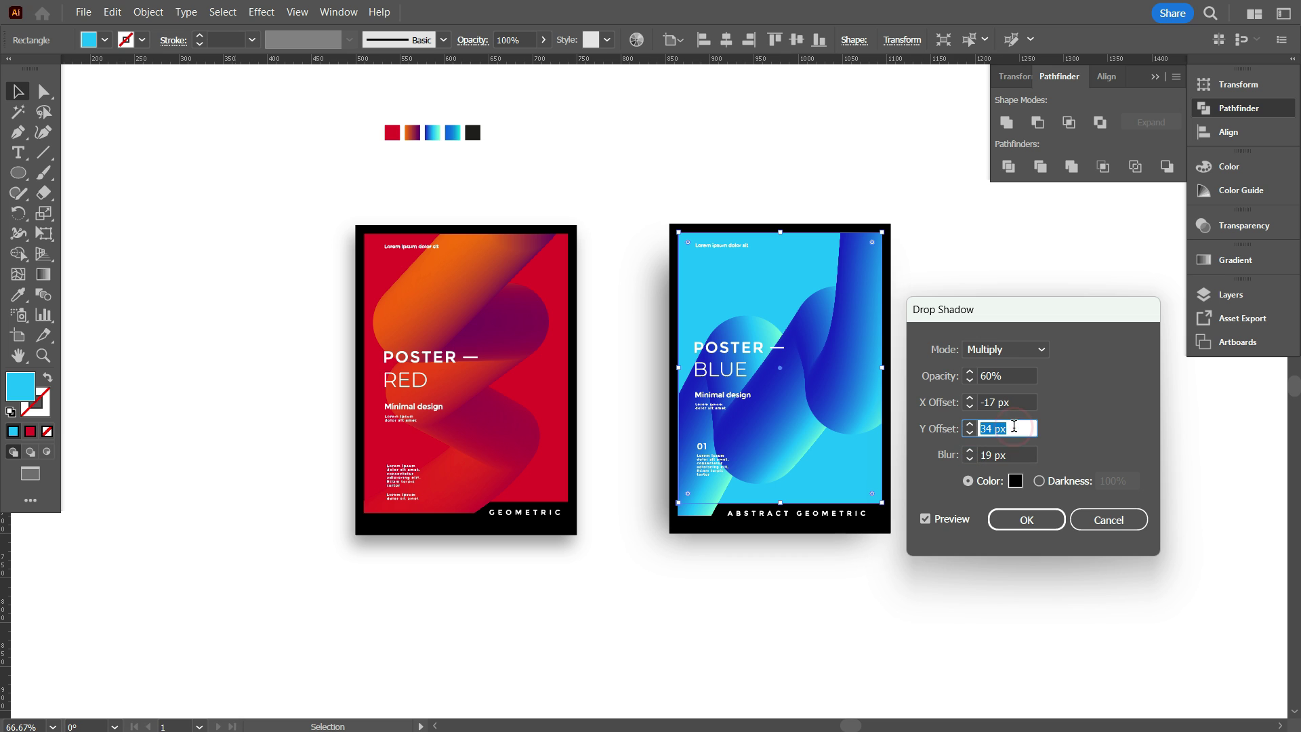
pyautogui.click(1019, 396)
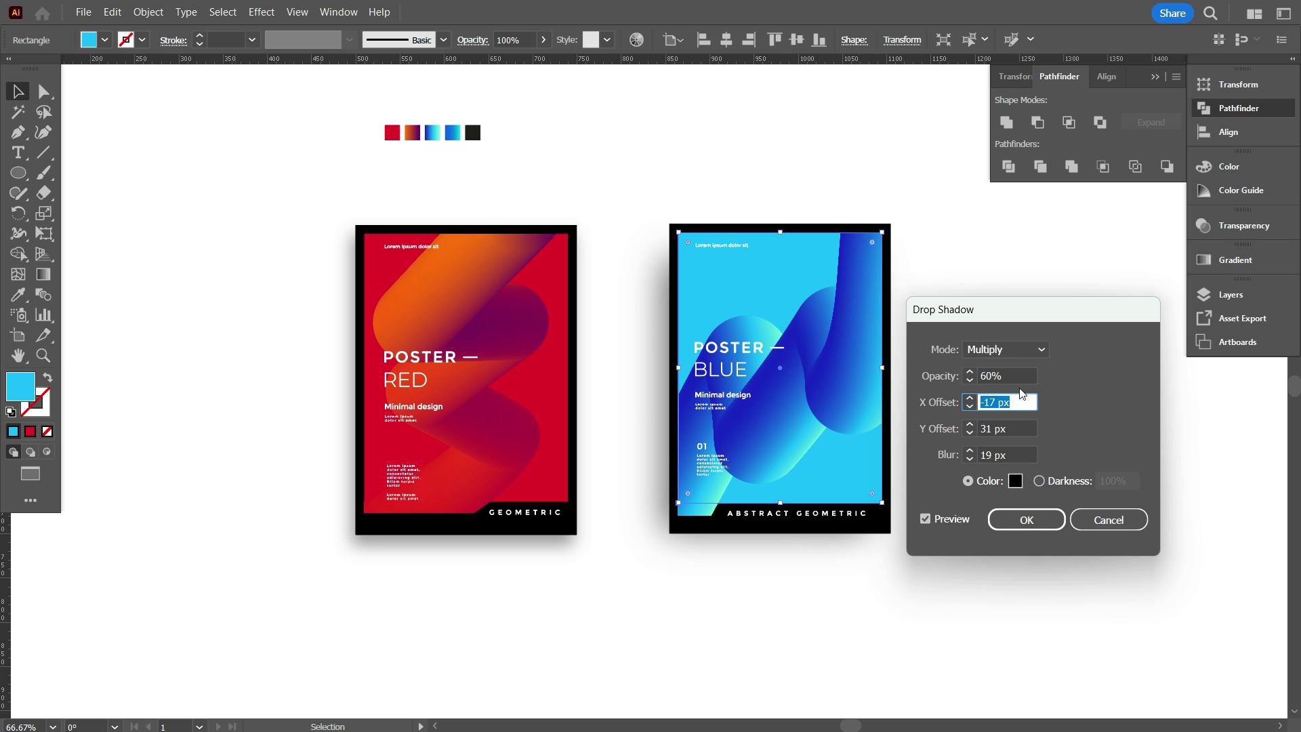
pyautogui.click(1038, 519)
pyautogui.hotkey('ctrl', '1')
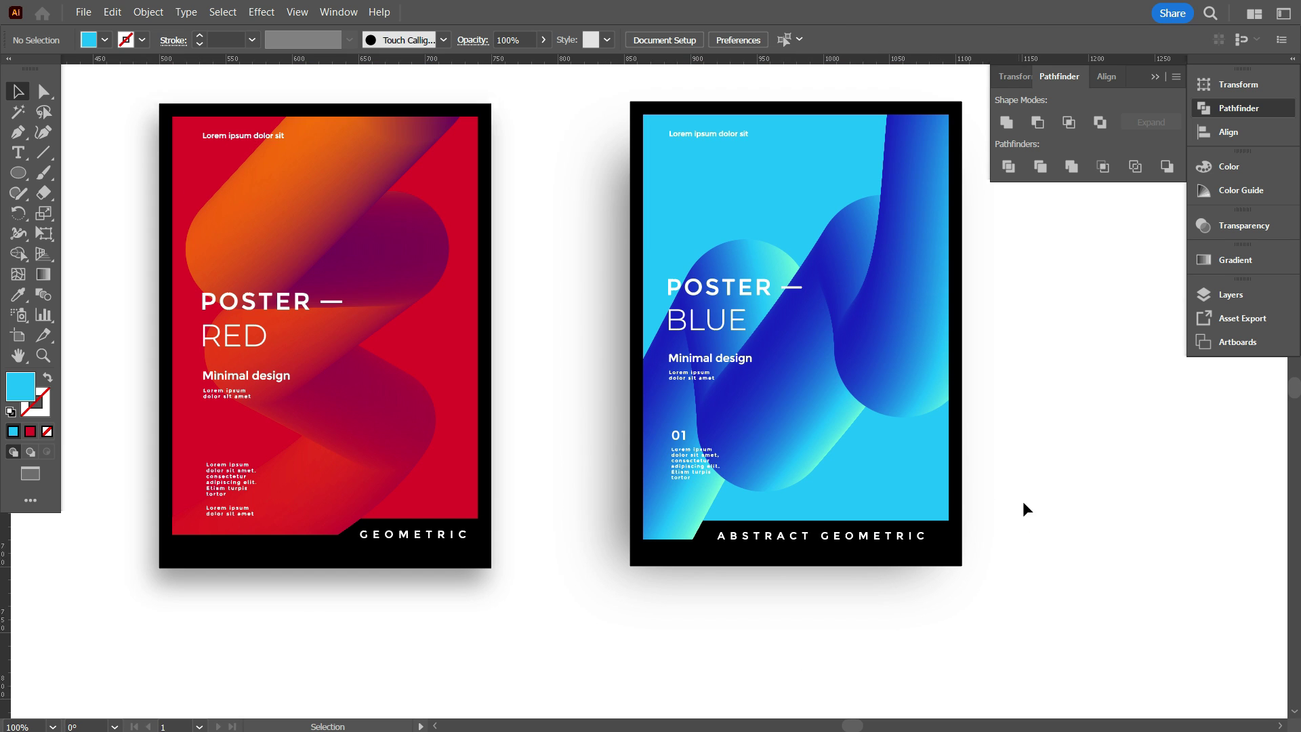
pyautogui.click(1154, 77)
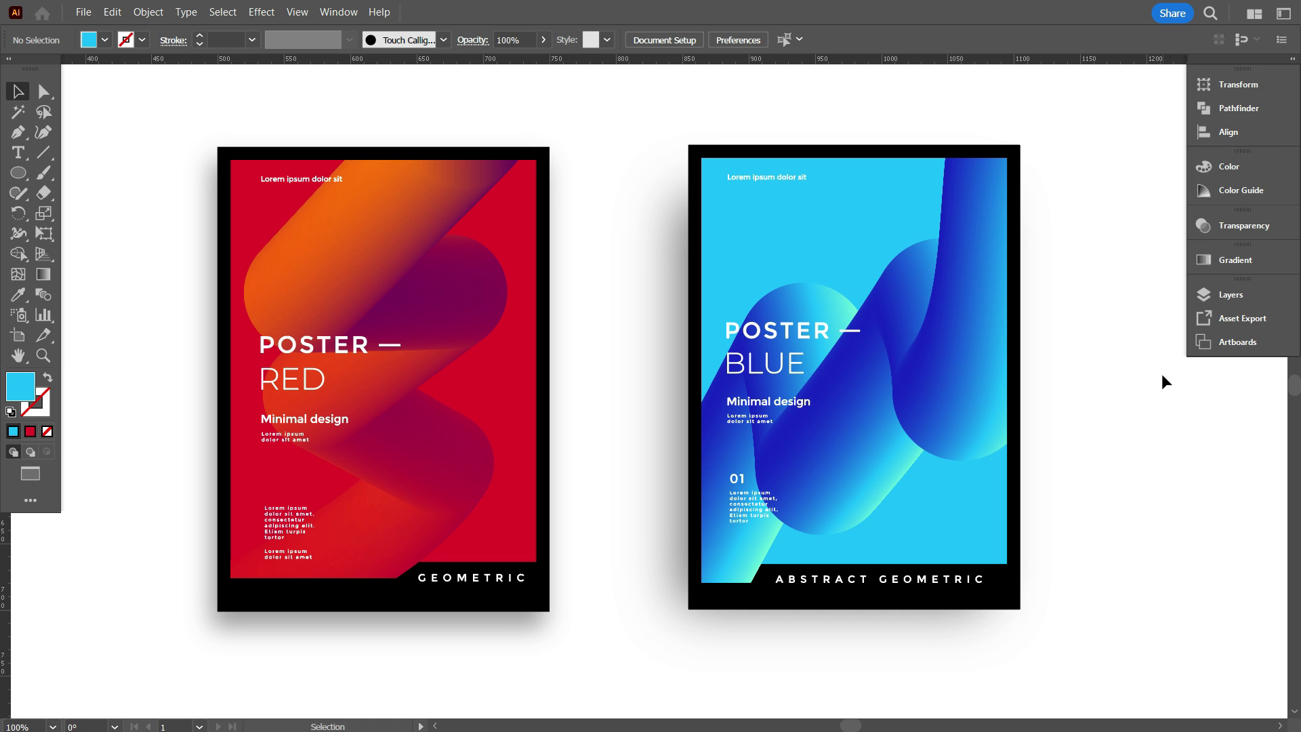
pyautogui.moveTo(93, 197); pyautogui.dragTo(850, 312)
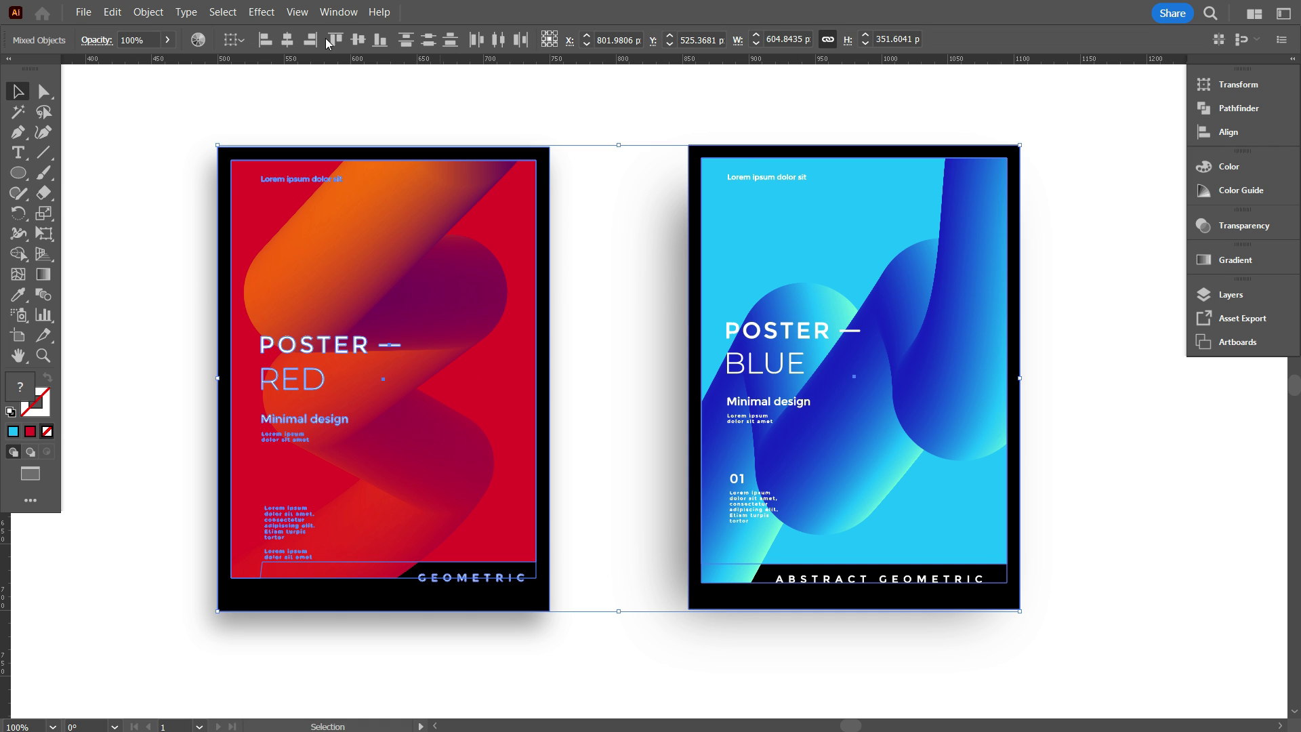
pyautogui.hotkey('ctrl', 'z')
pyautogui.click(627, 308)
# Step: Group all objects of the blue poster, align the red and blue posters along their top edges, and deselect them
pyautogui.moveTo(650, 117); pyautogui.dragTo(1023, 609)
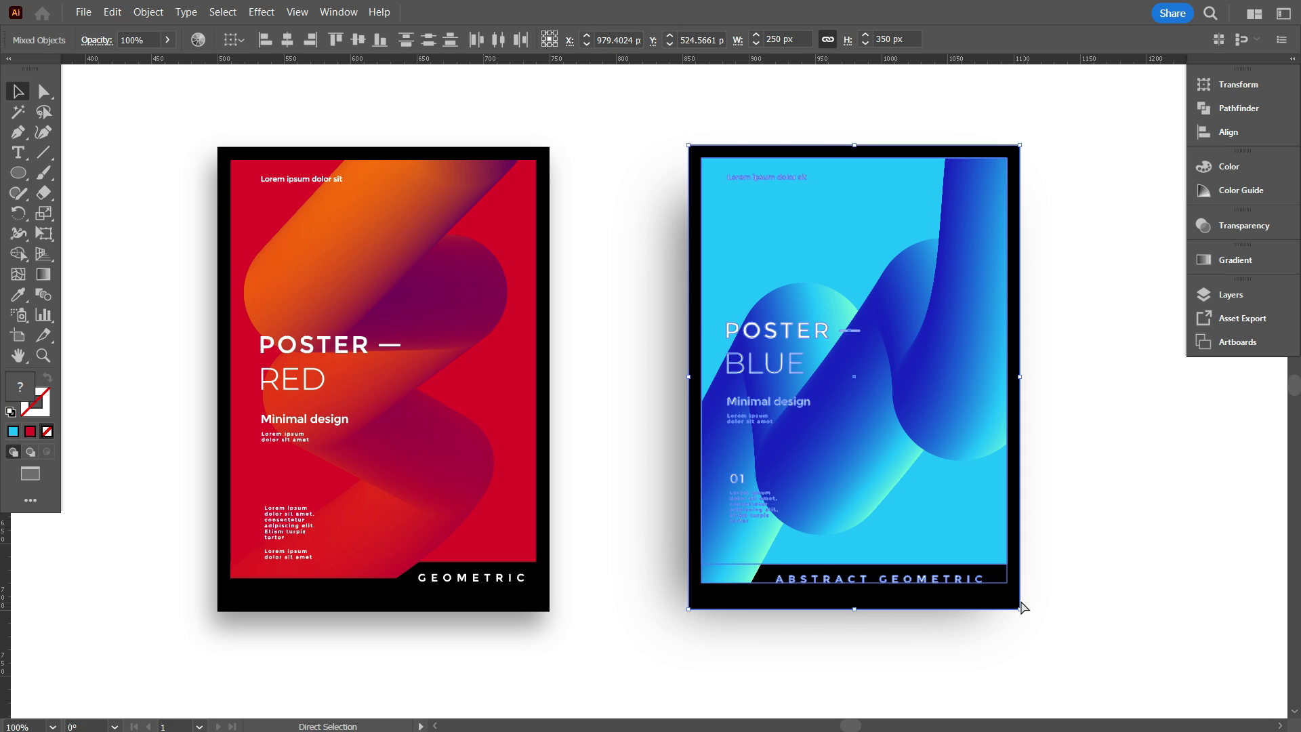
pyautogui.keyDown('shift'); pyautogui.click(433, 342); pyautogui.keyUp('shift')
pyautogui.click(355, 45)
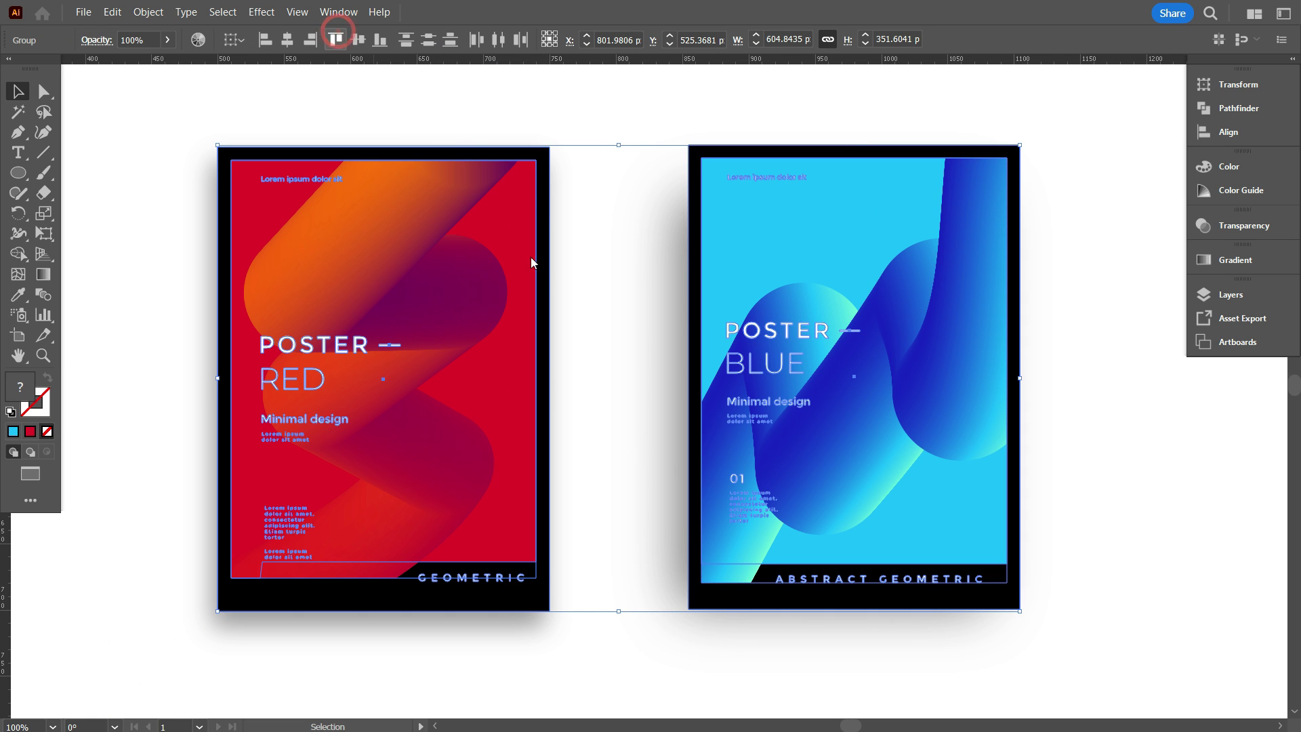
pyautogui.click(598, 296)
pyautogui.scroll(-1, 644, 525)
pyautogui.moveTo(637, 494); pyautogui.dragTo(652, 503)
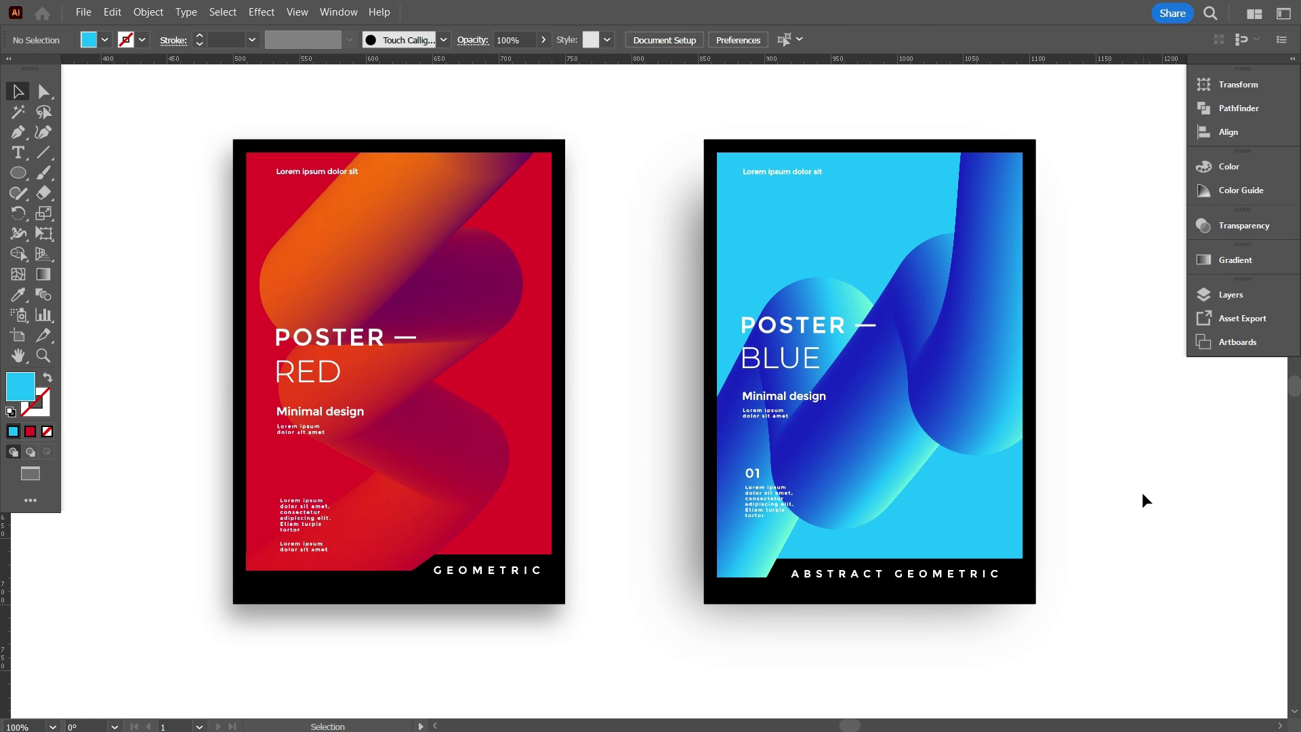